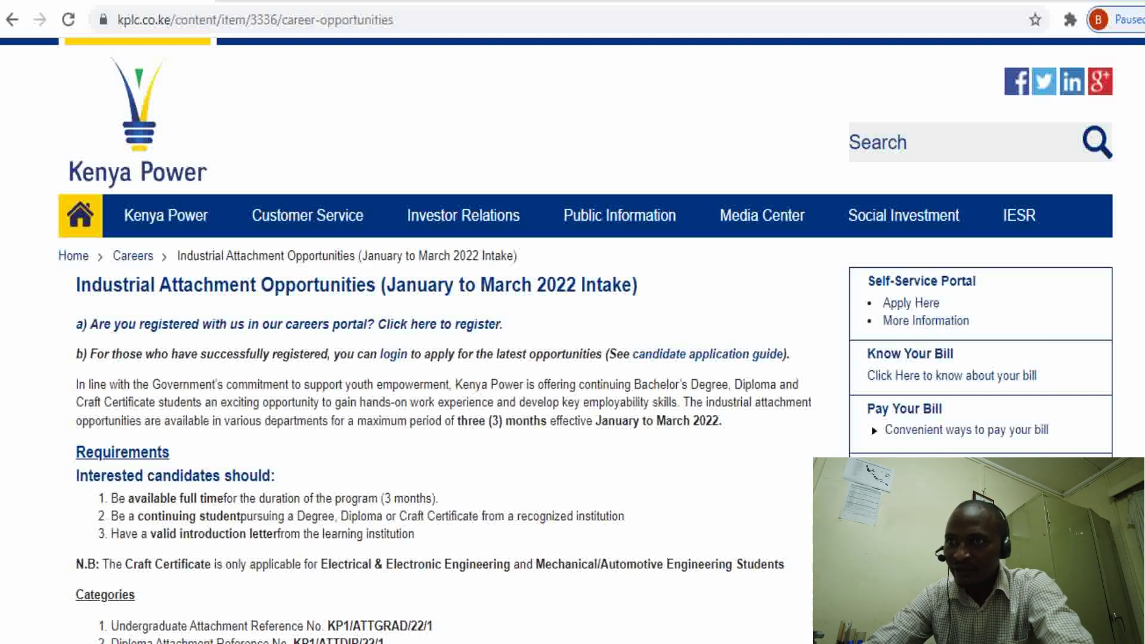
Step: Open the blank new-applicant Registration form via the 'Click here to register' link
{"action": "left_click_drag", "start_coordinate": [75, 458], "coordinate": [539, 563]}
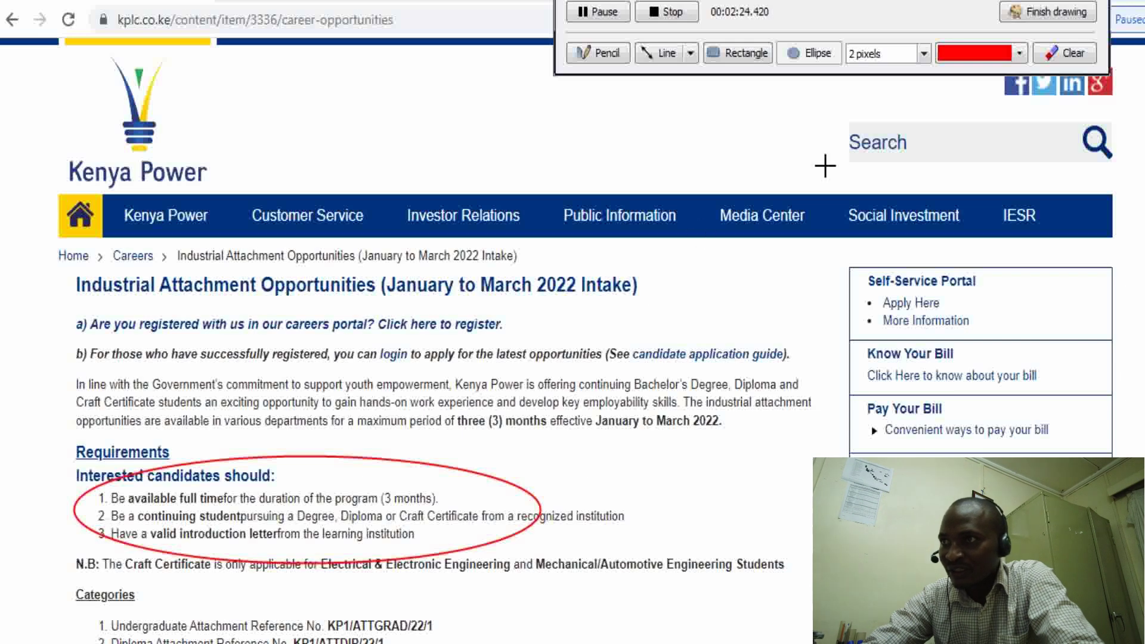
{"action": "left_click", "coordinate": [1034, 9]}
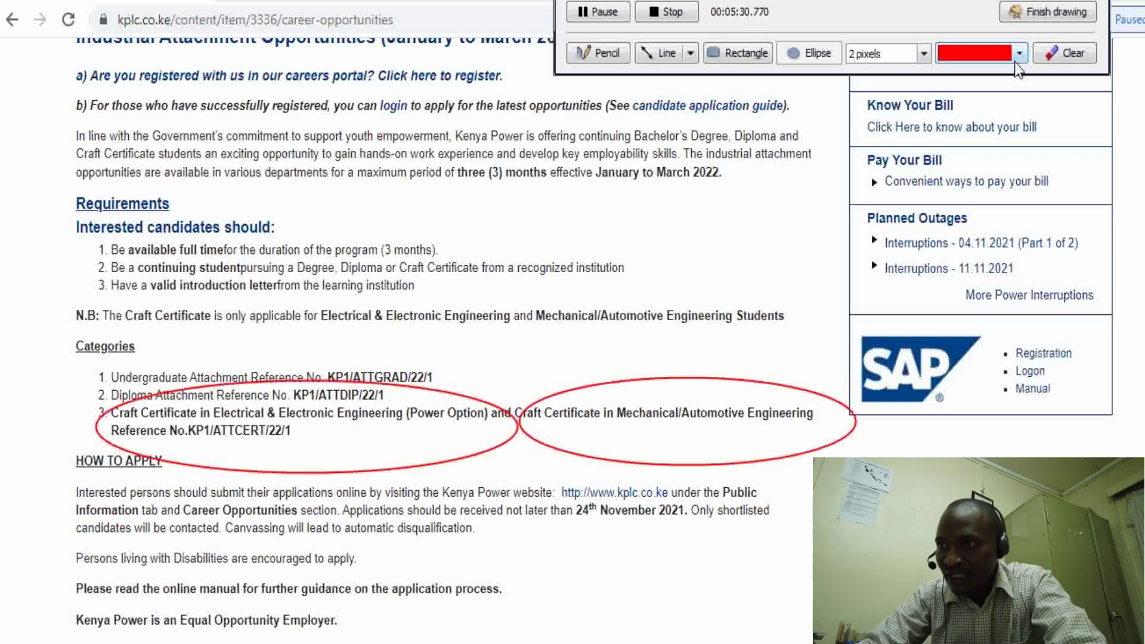
{"action": "left_click", "coordinate": [1031, 14]}
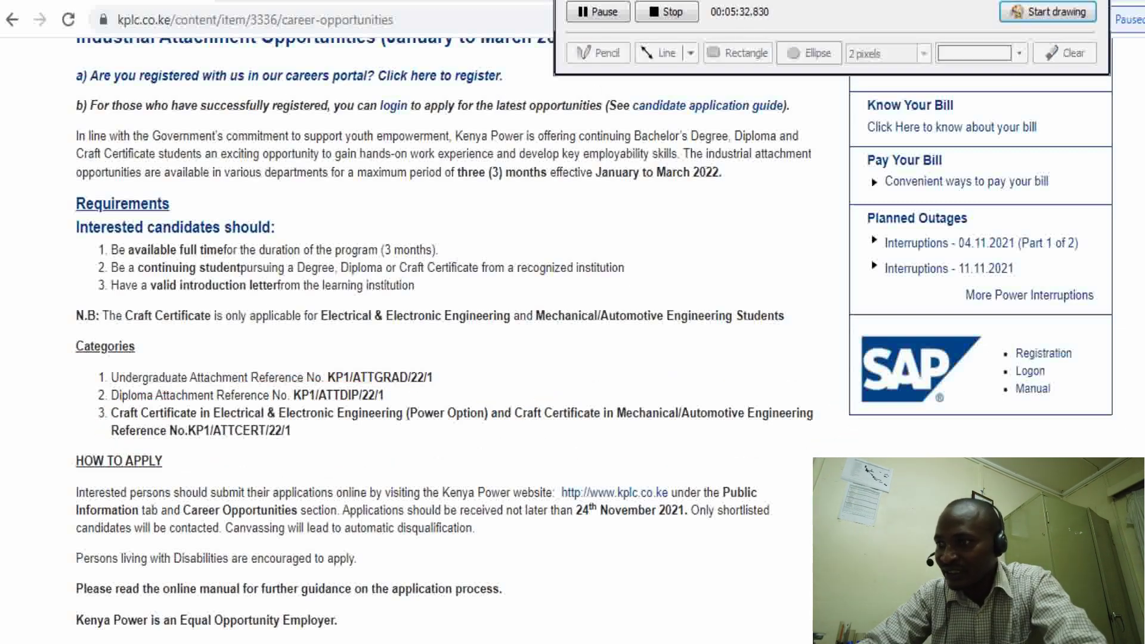
{"action": "scroll", "coordinate": [584, 340], "scroll_direction": "up", "scroll_amount": 4}
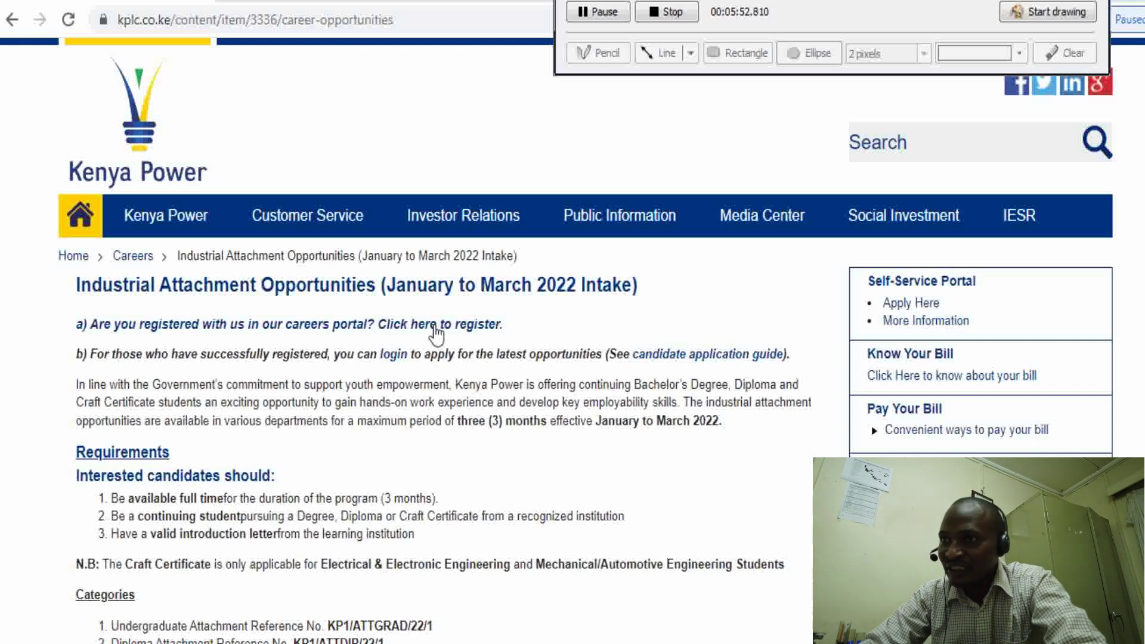
{"action": "left_click", "coordinate": [434, 327]}
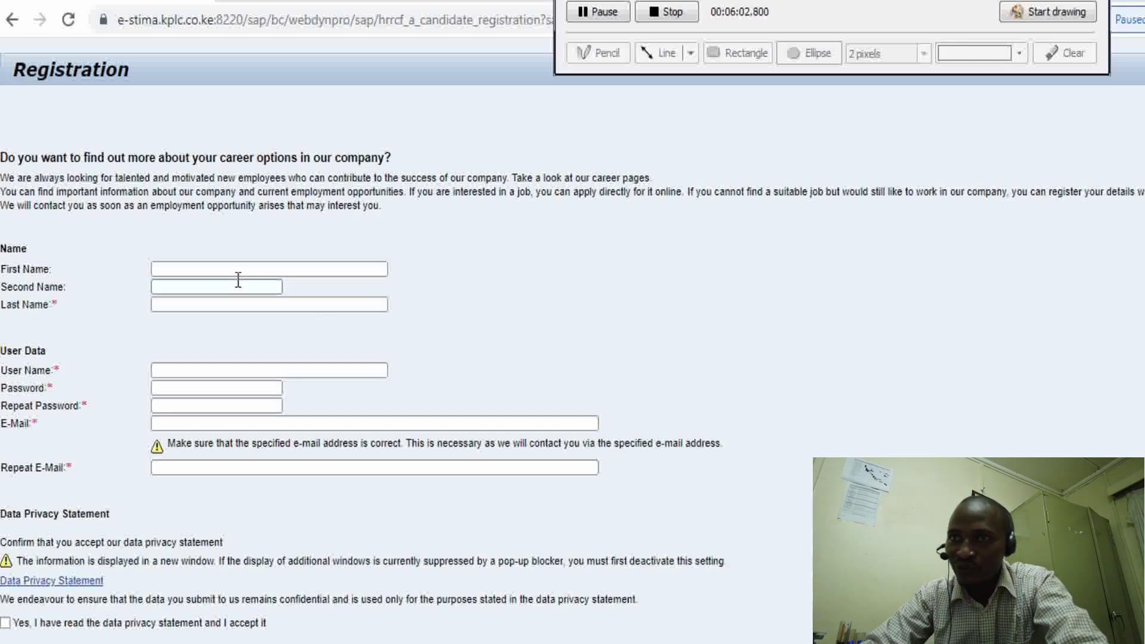
{"action": "left_click", "coordinate": [1037, 14]}
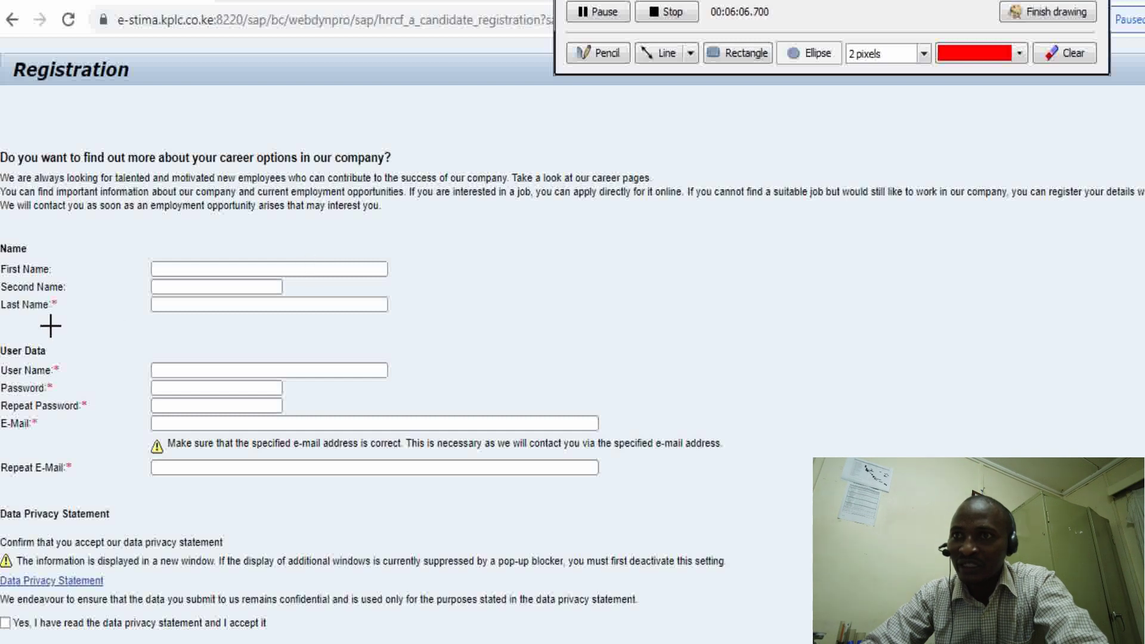
{"action": "left_click_drag", "start_coordinate": [42, 296], "coordinate": [80, 320]}
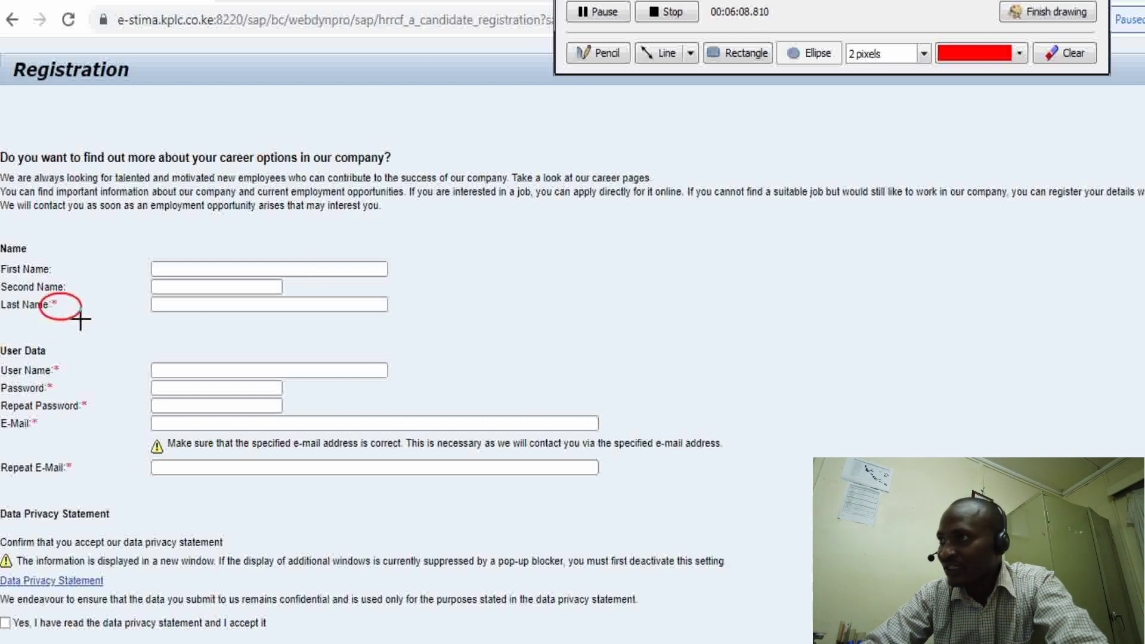
{"action": "left_click", "coordinate": [1040, 8]}
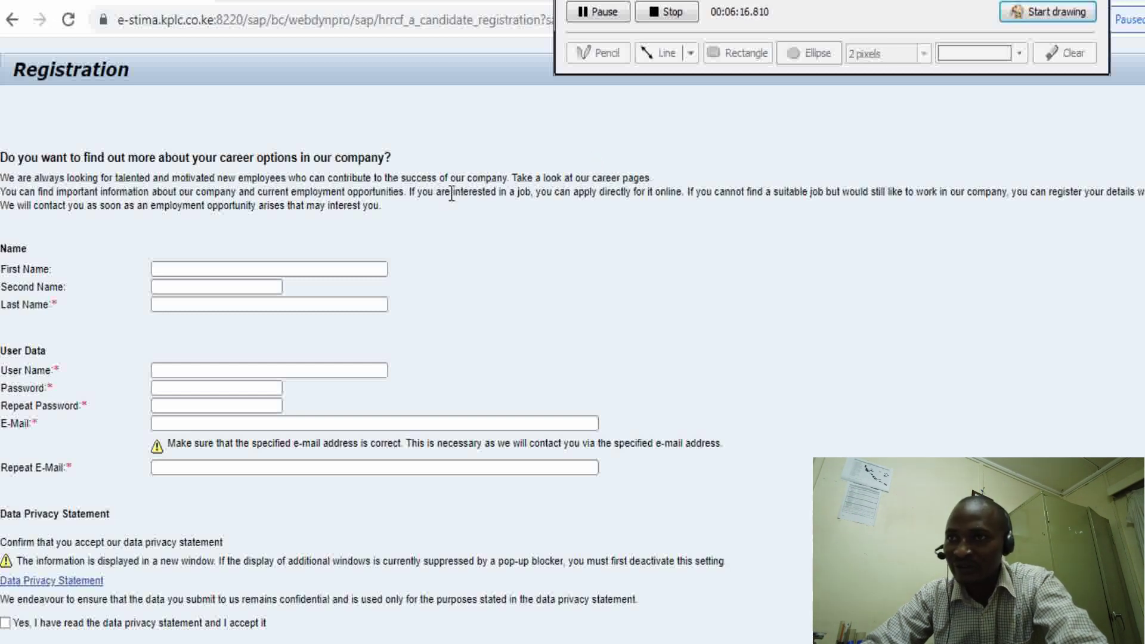
Step: Type the candidate's first name and surname, deleting the surname's stray extra letter
{"action": "left_click", "coordinate": [184, 268]}
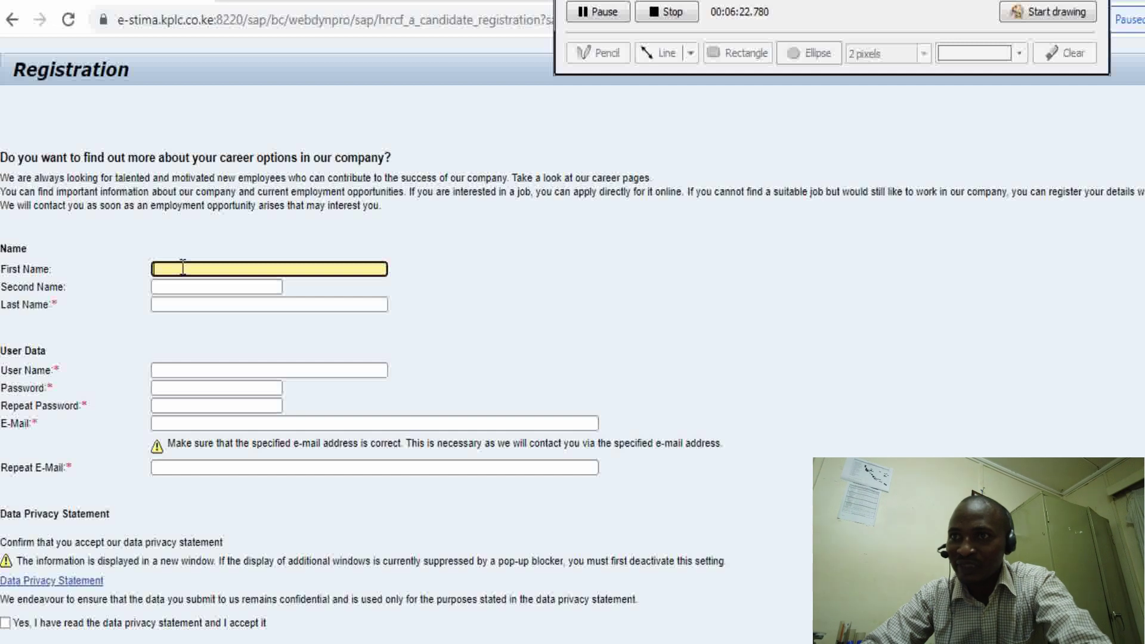
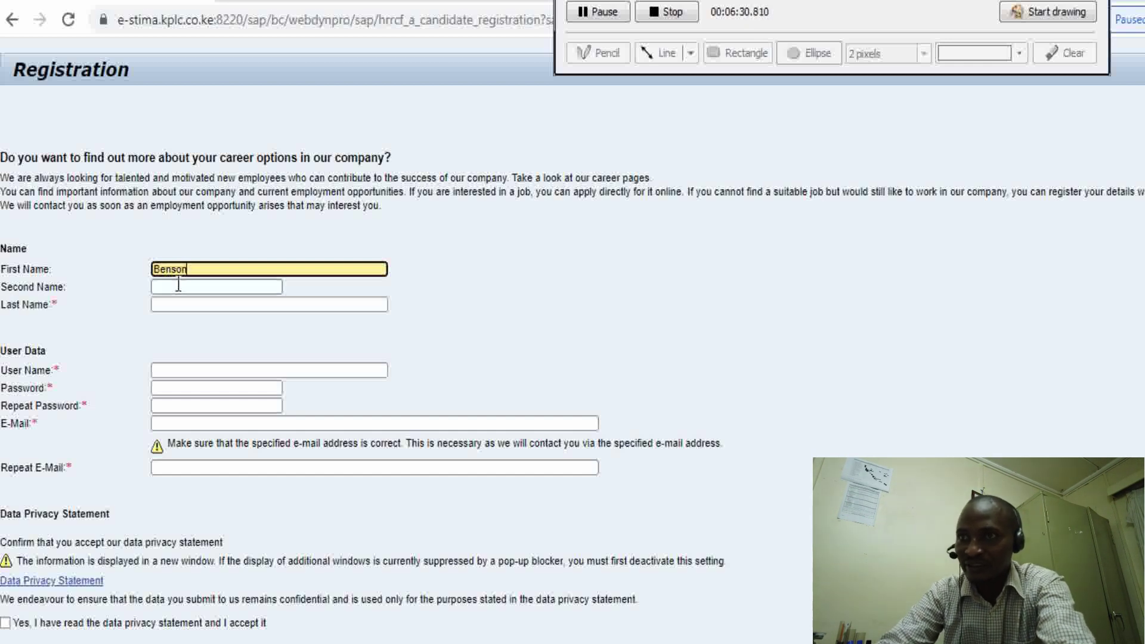
{"action": "left_click", "coordinate": [178, 286]}
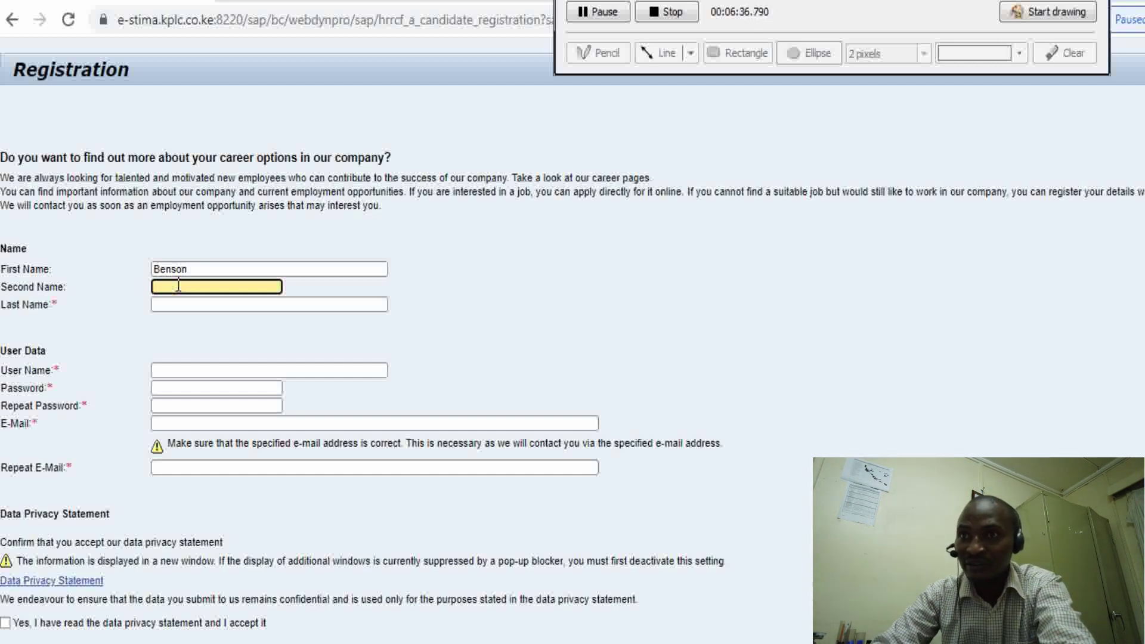
{"action": "left_click", "coordinate": [171, 305]}
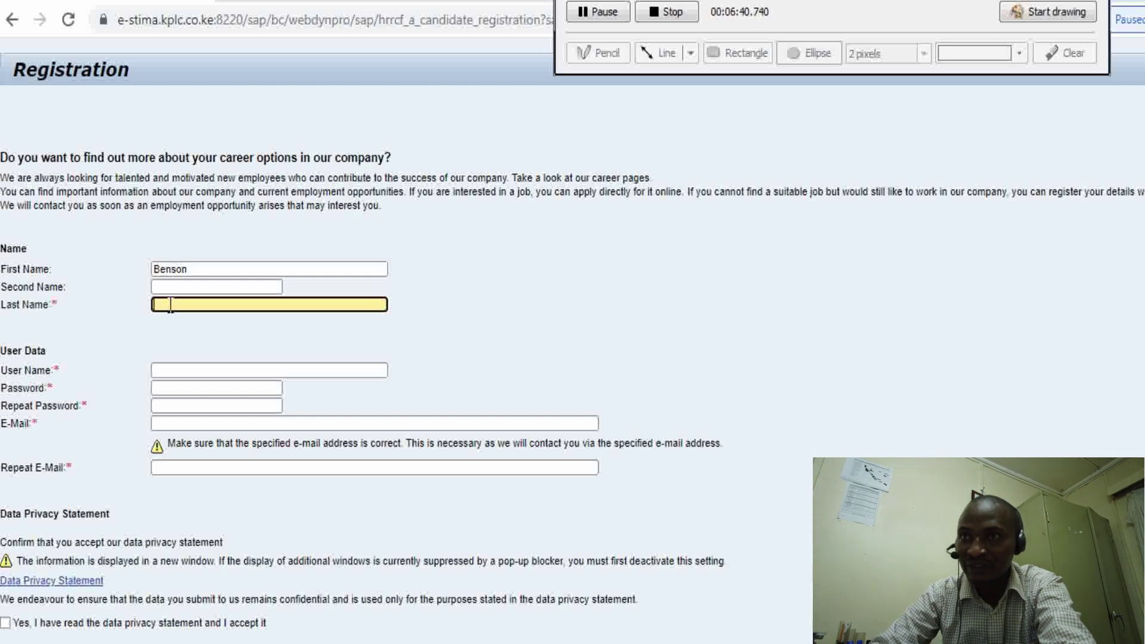
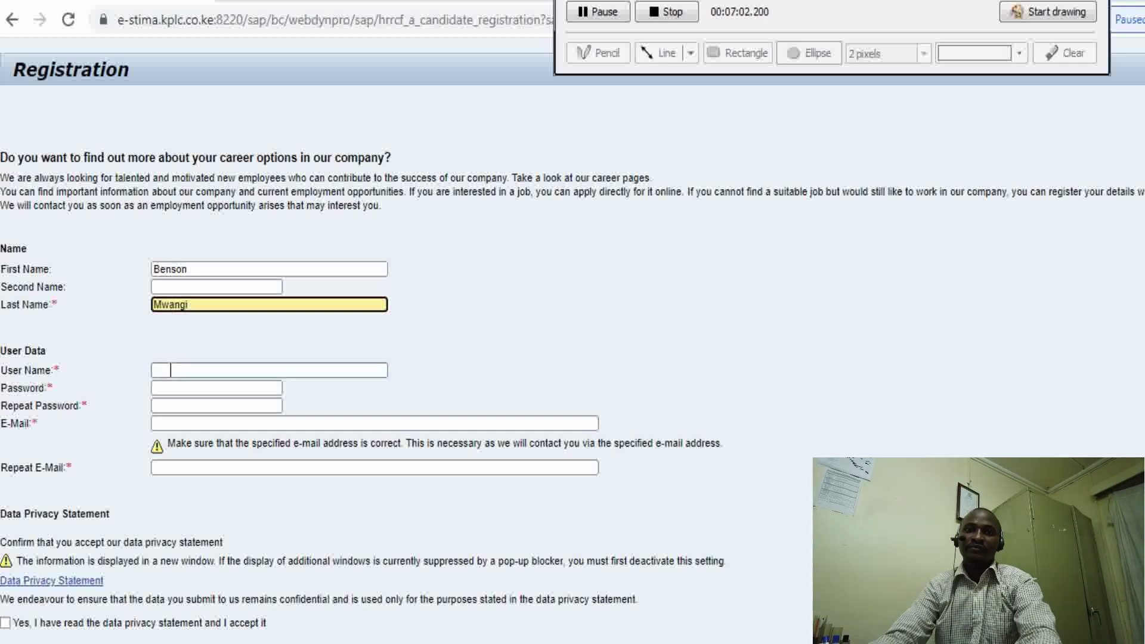
{"action": "left_click", "coordinate": [170, 370]}
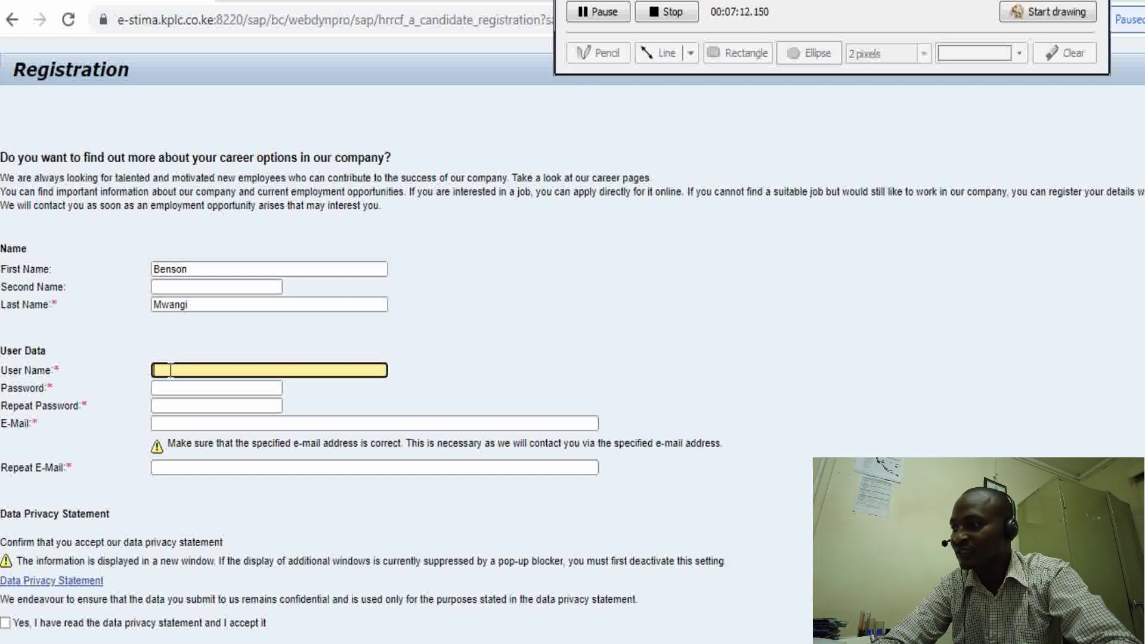
Step: Enter a user name, then type the account password in both password fields
{"action": "type", "text": "Ben"}
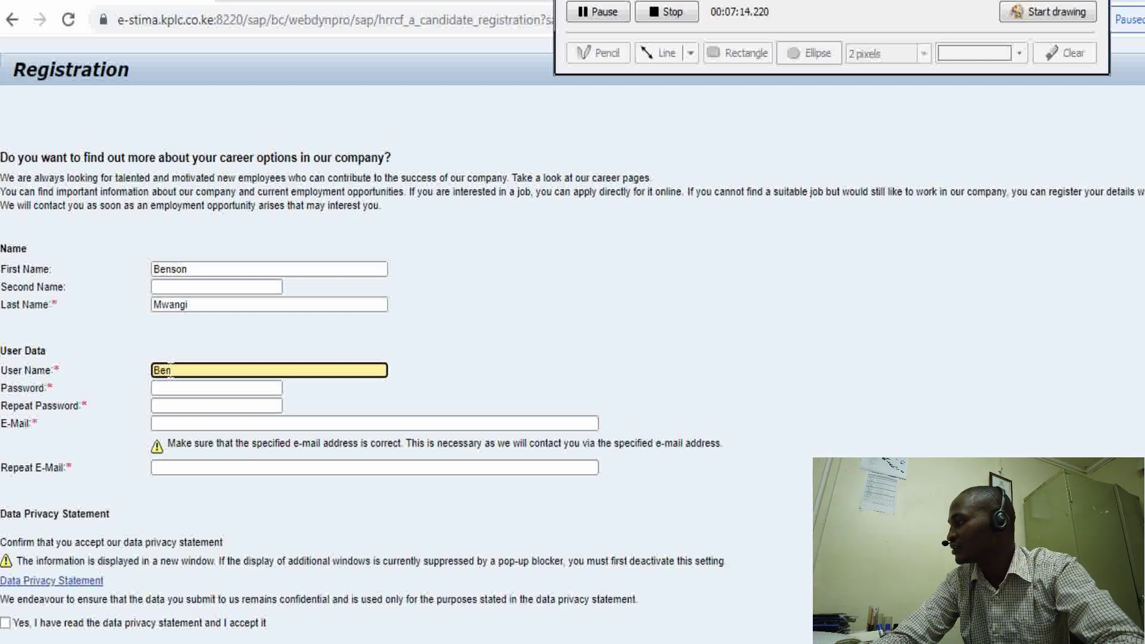
{"action": "type", "text": "M"}
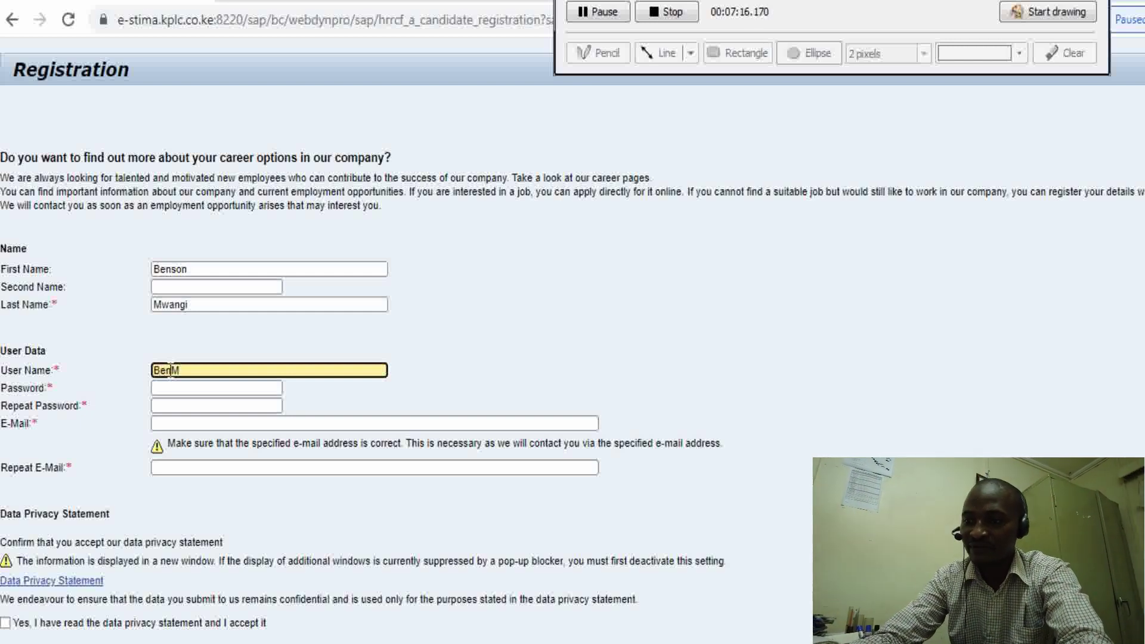
{"action": "left_click", "coordinate": [171, 387]}
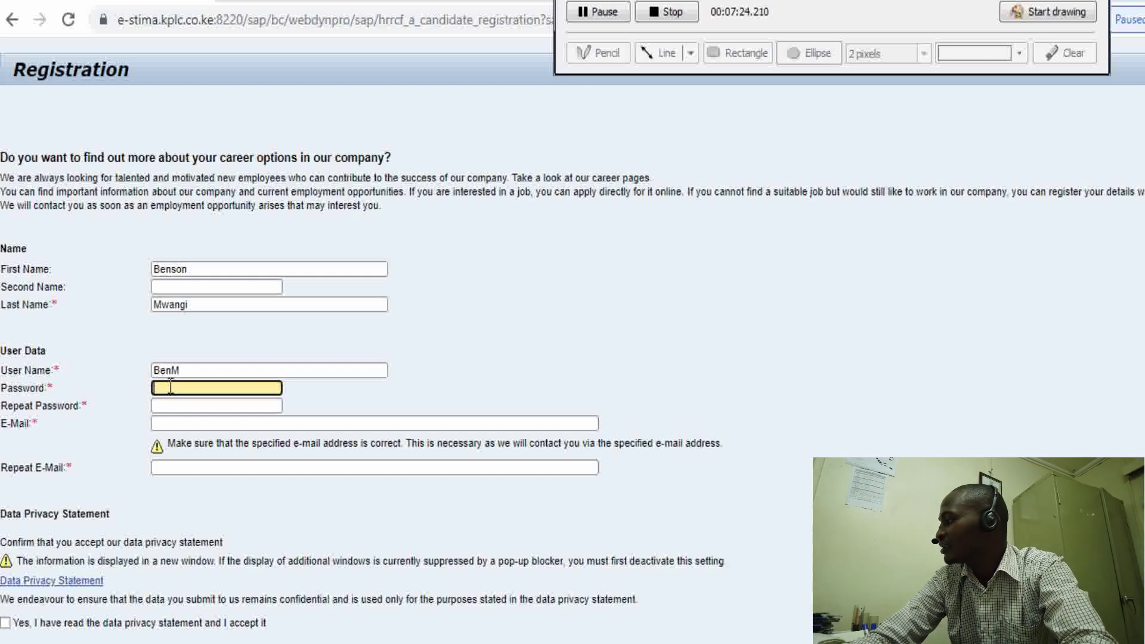
{"action": "type", "text": "••••"}
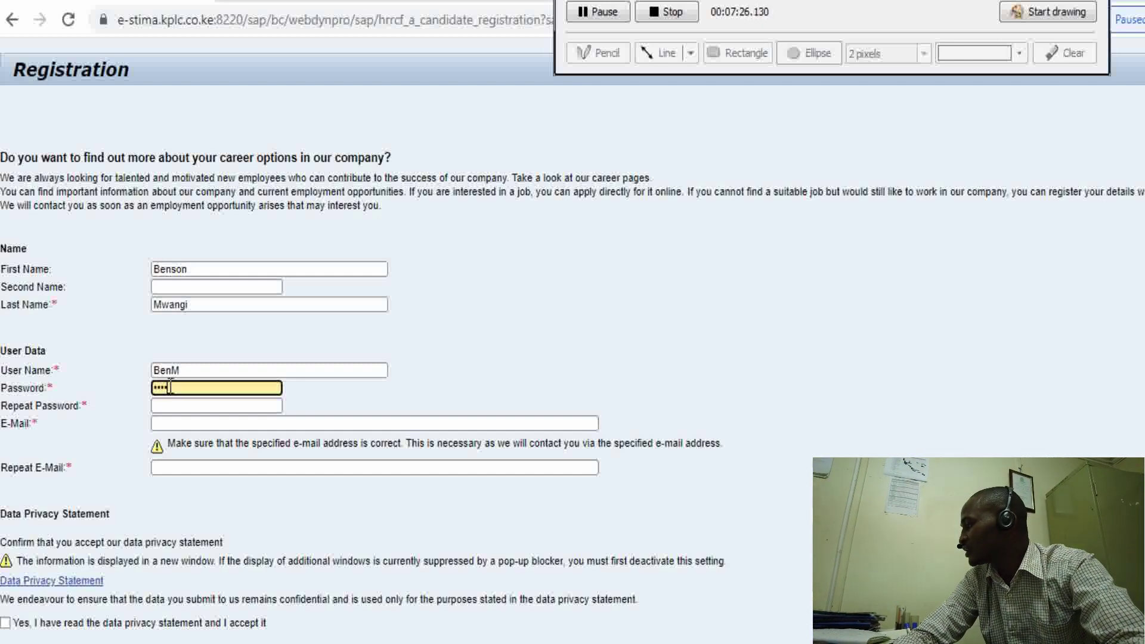
{"action": "type", "text": "•"}
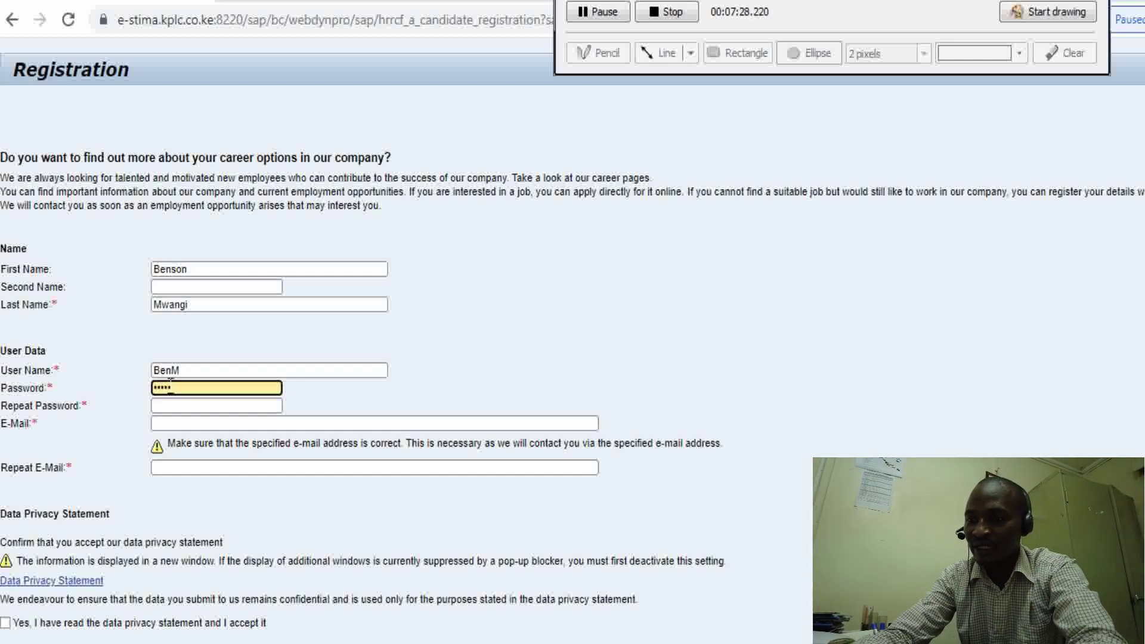
{"action": "key", "text": "BackSpace"}
{"action": "key", "text": "BackSpace"}
{"action": "key", "text": "BackSpace"}
{"action": "key", "text": "BackSpace"}
{"action": "key", "text": "BackSpace"}
{"action": "type", "text": "•"}
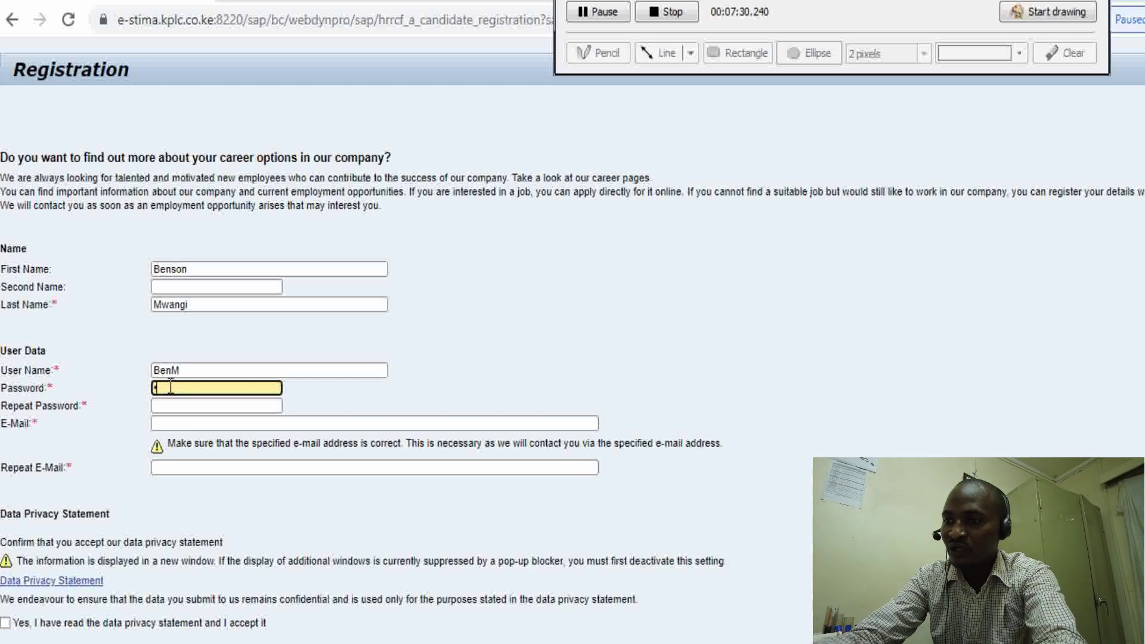
{"action": "type", "text": "••"}
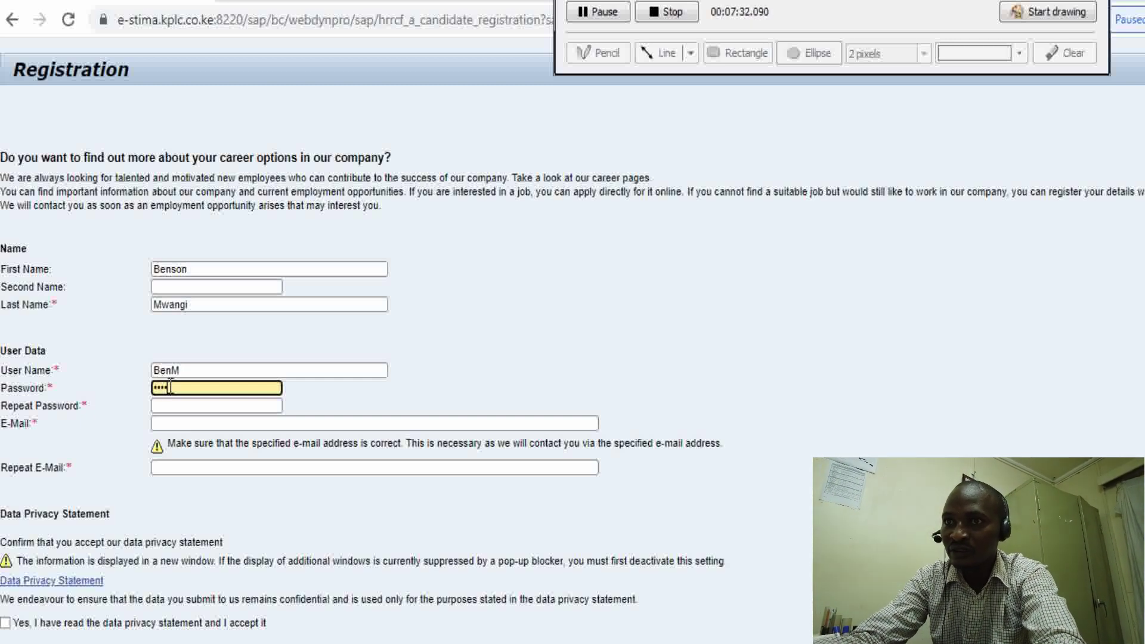
{"action": "type", "text": "•"}
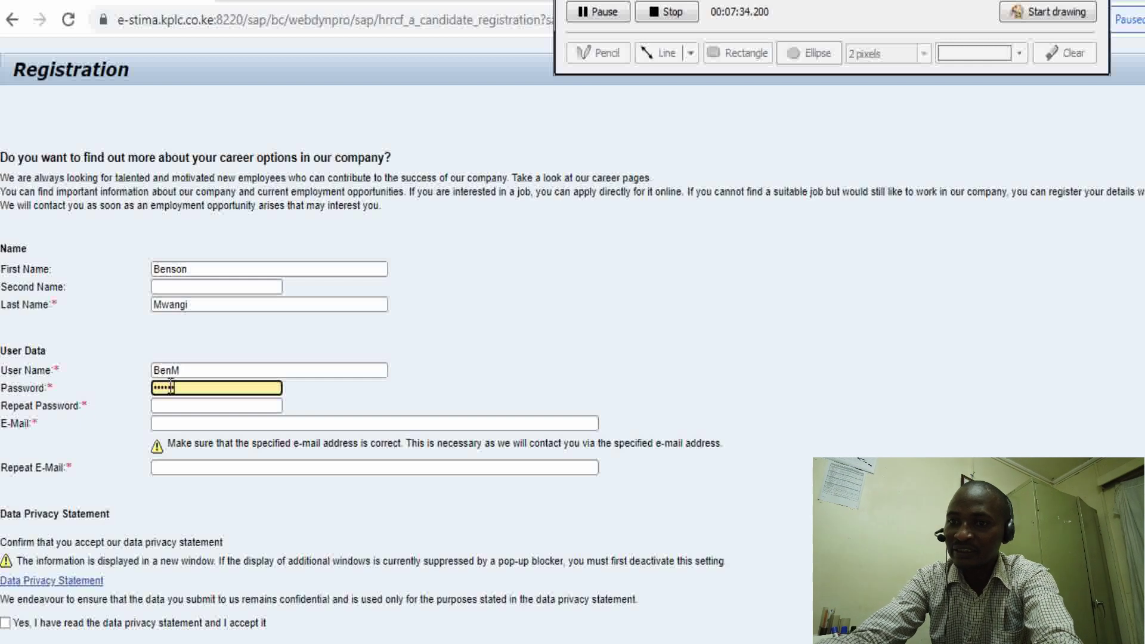
{"action": "type", "text": "•••••"}
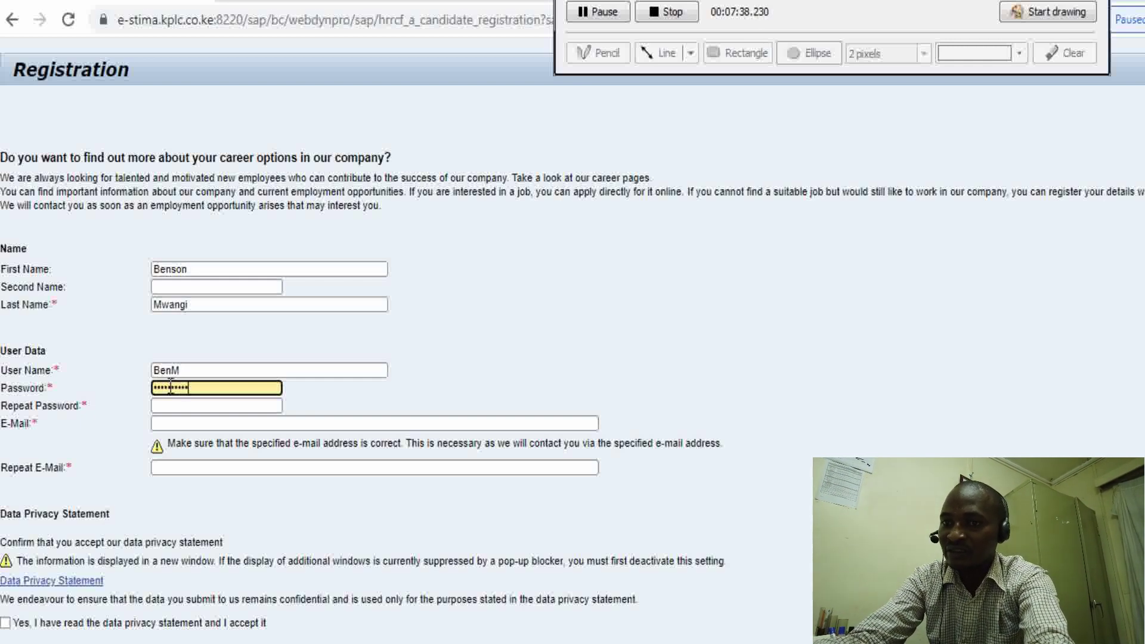
{"action": "type", "text": "•"}
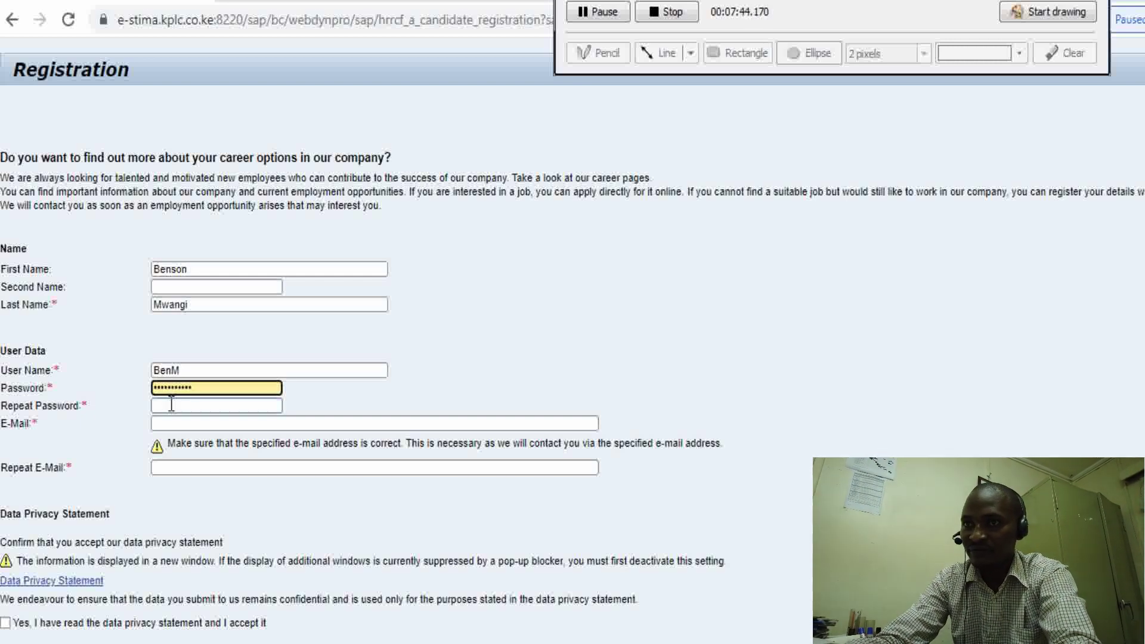
{"action": "left_click", "coordinate": [171, 405]}
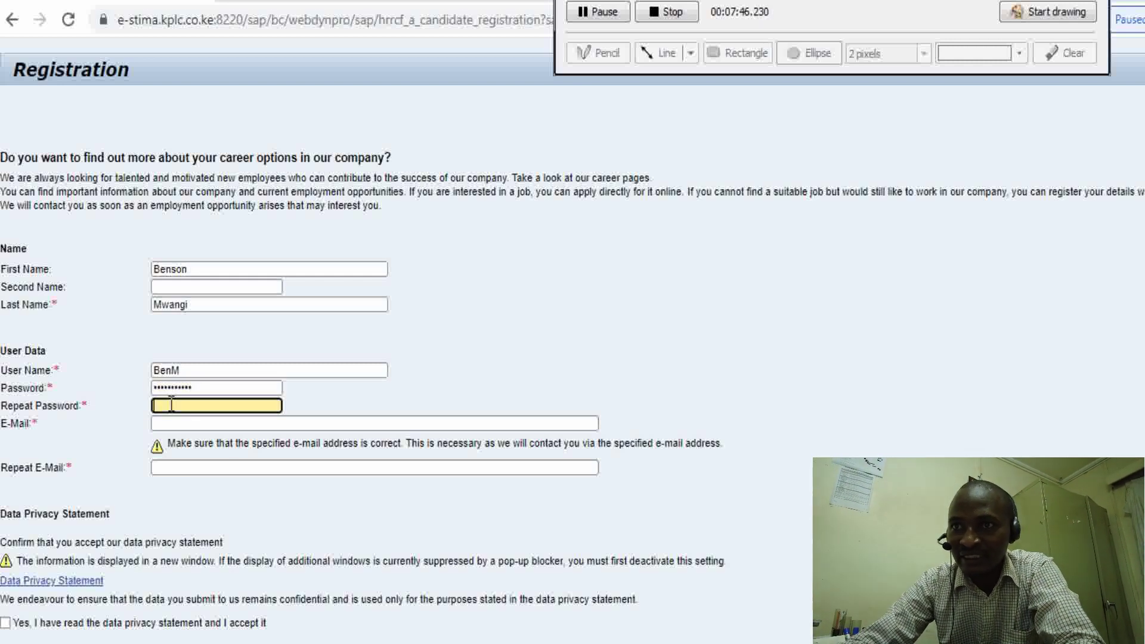
{"action": "type", "text": "•"}
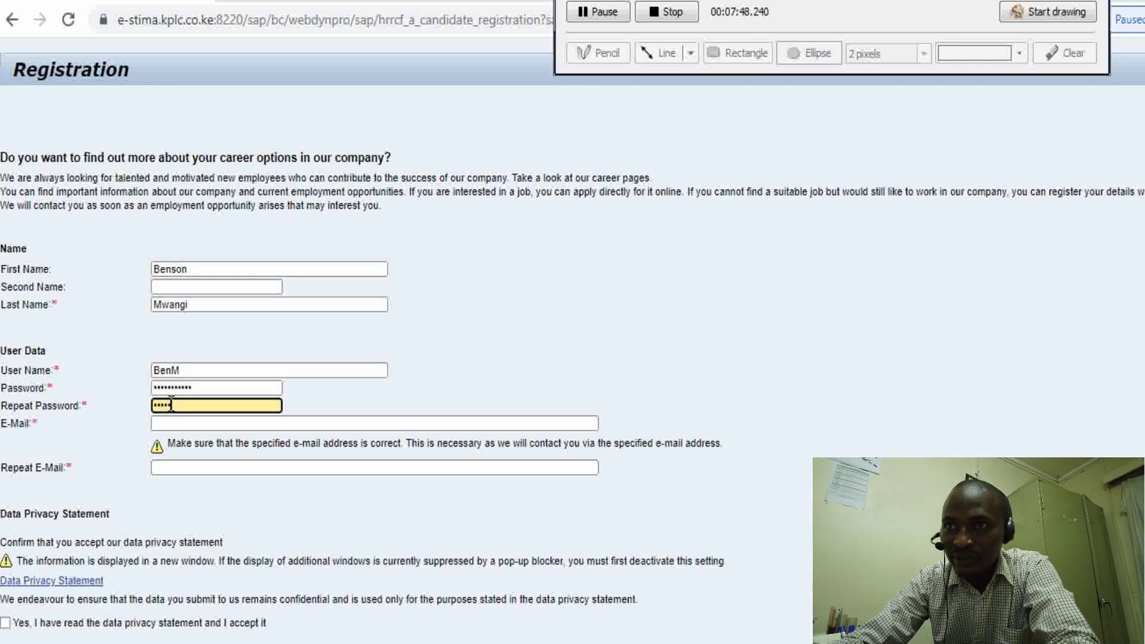
{"action": "type", "text": "••••••"}
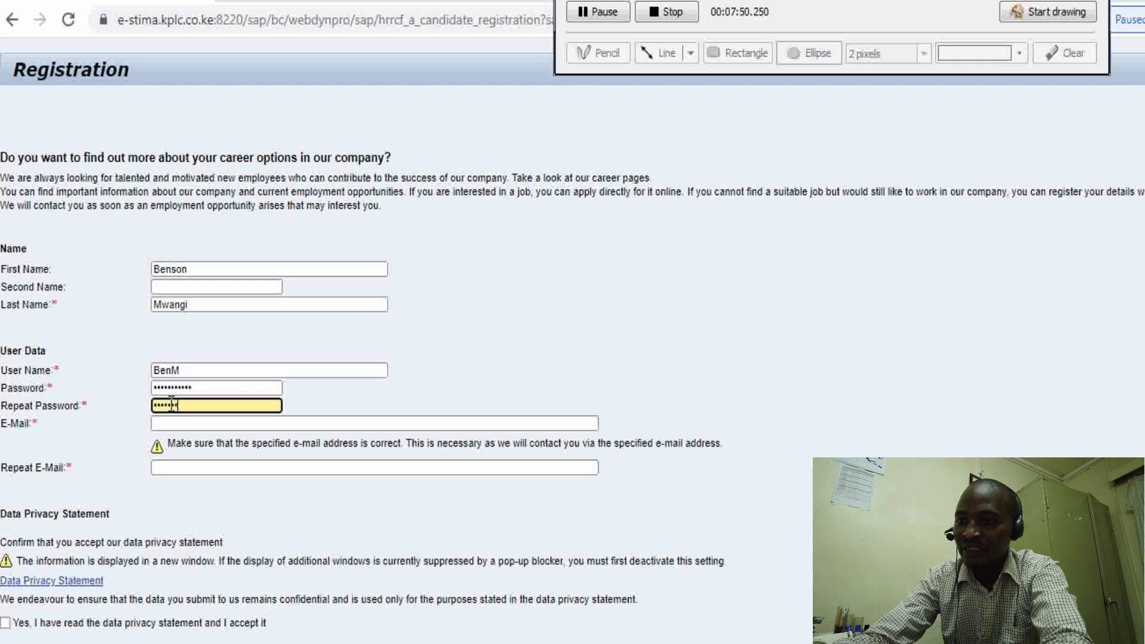
{"action": "type", "text": "••"}
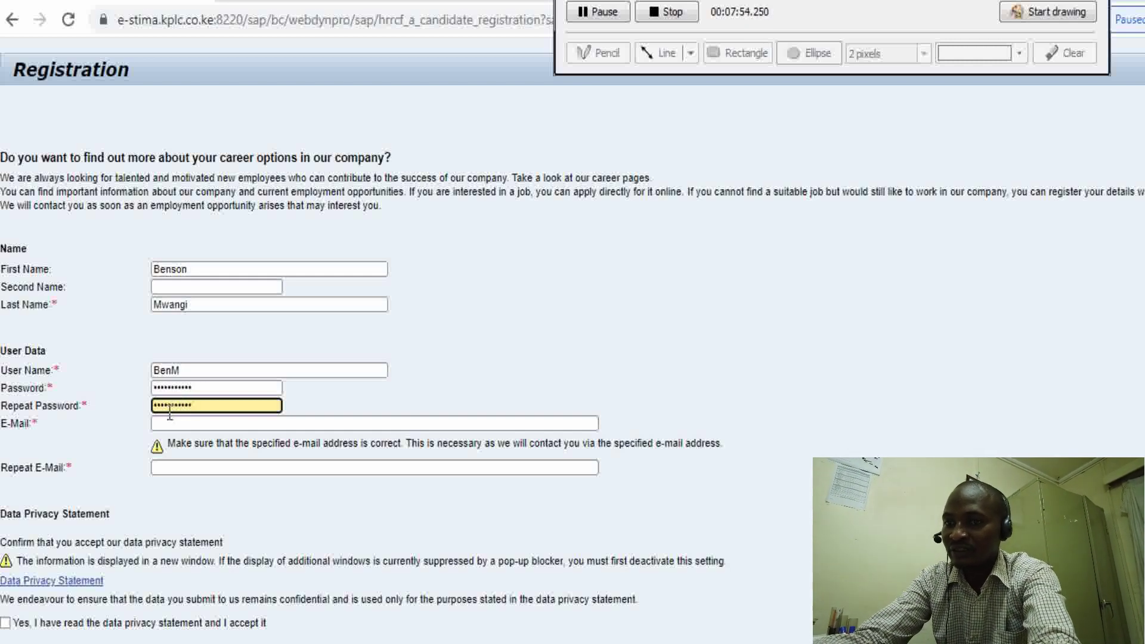
{"action": "left_click", "coordinate": [167, 423]}
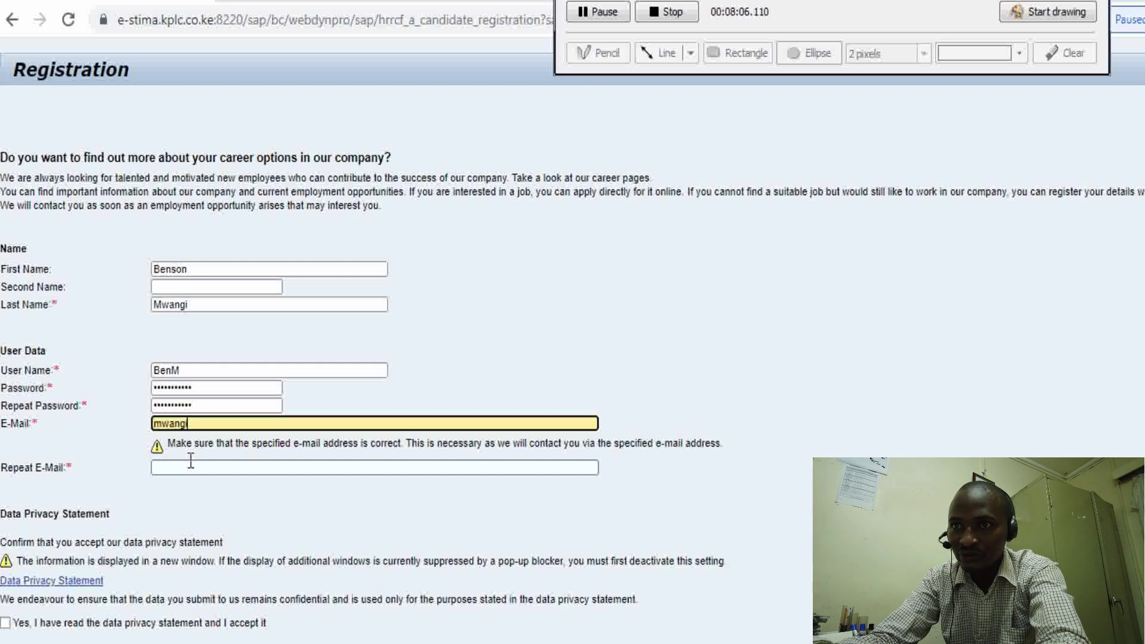
Step: Replace the e-mail field's text with the candidate's Gmail address and tick the data privacy checkbox
{"action": "key", "text": "ctrl+a"}
{"action": "key", "text": "BackSpace"}
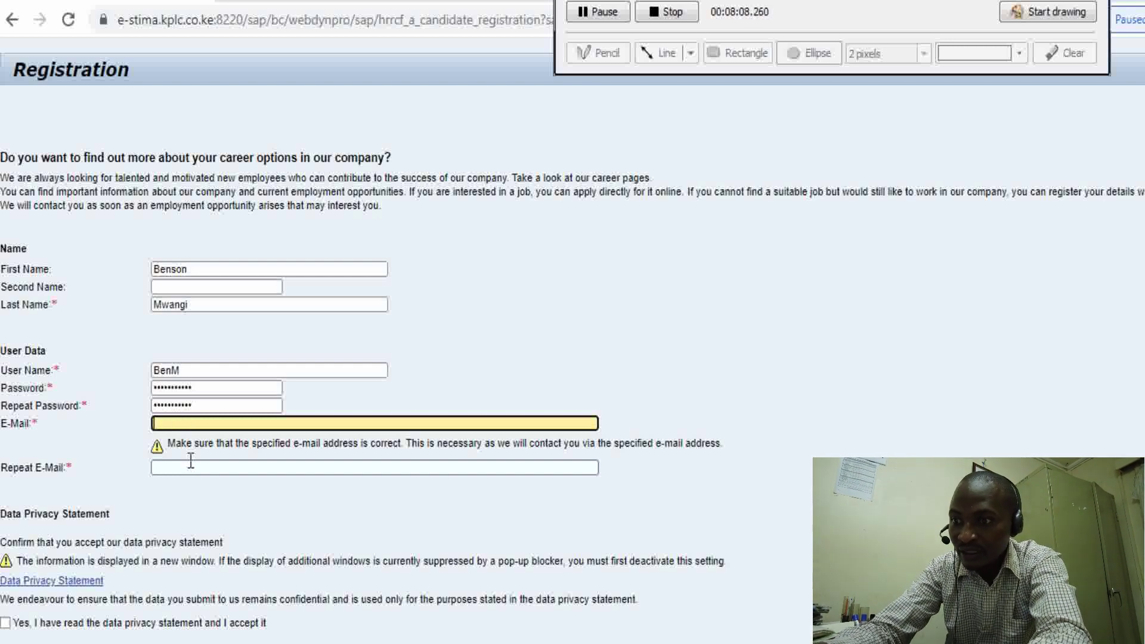
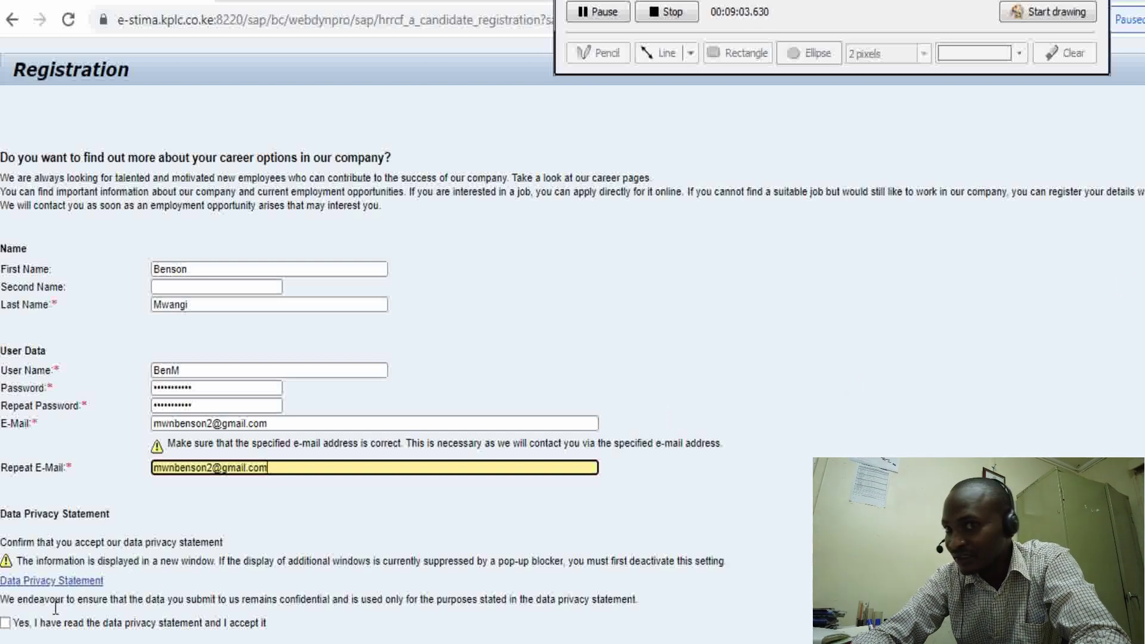
{"action": "left_click", "coordinate": [6, 626]}
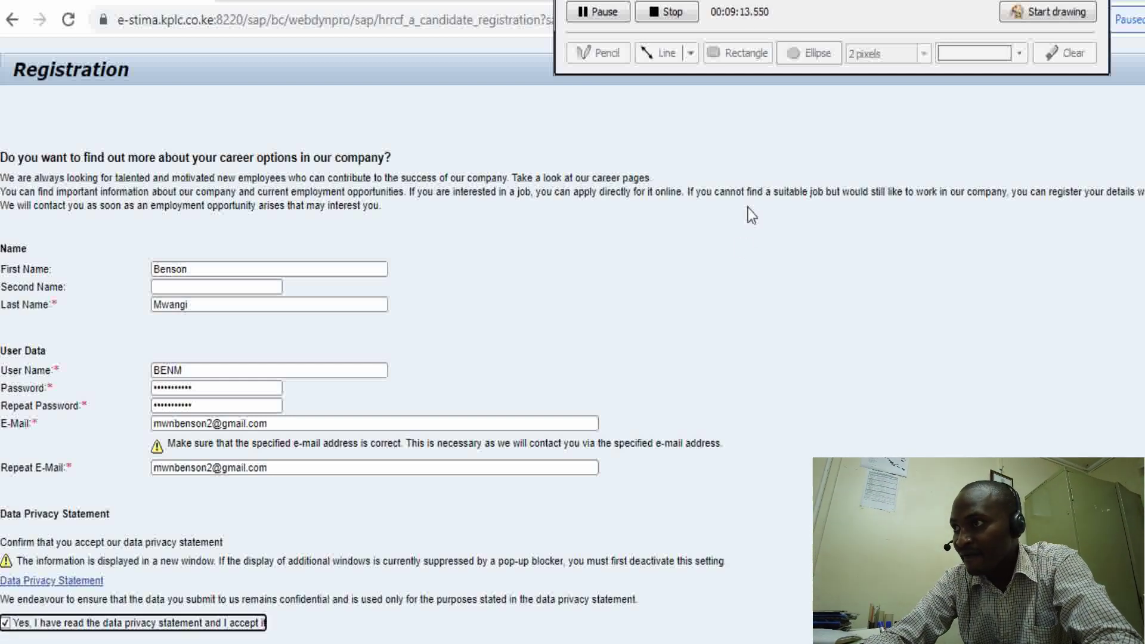
Step: Submit the form, then append '1' to the rejected user name and register again
{"action": "left_click", "coordinate": [1067, 167]}
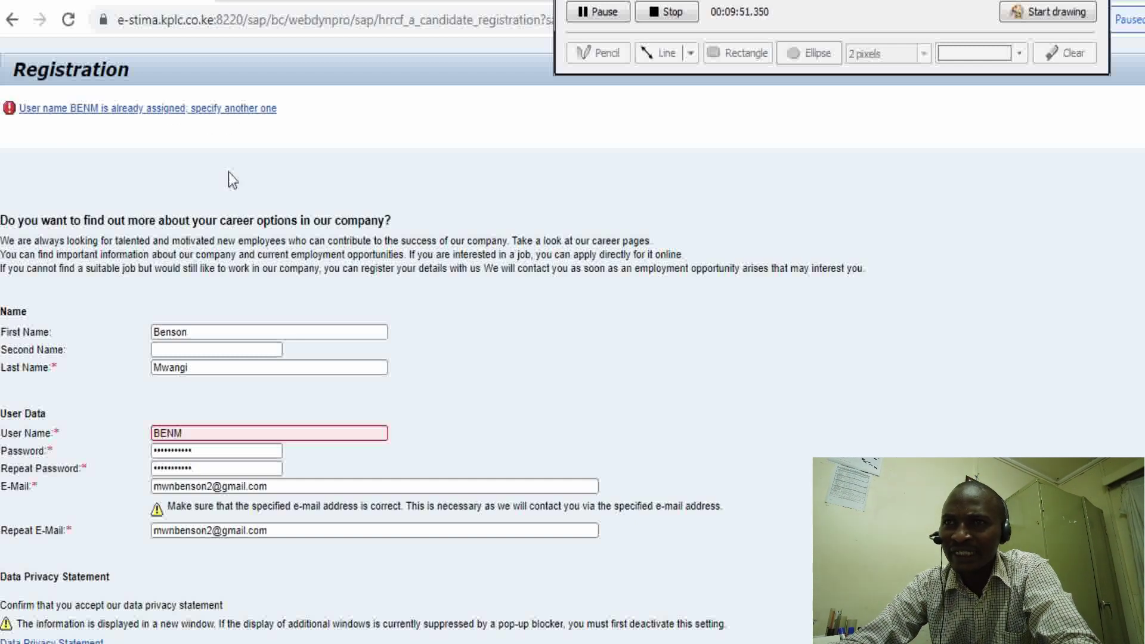
{"action": "left_click", "coordinate": [187, 431]}
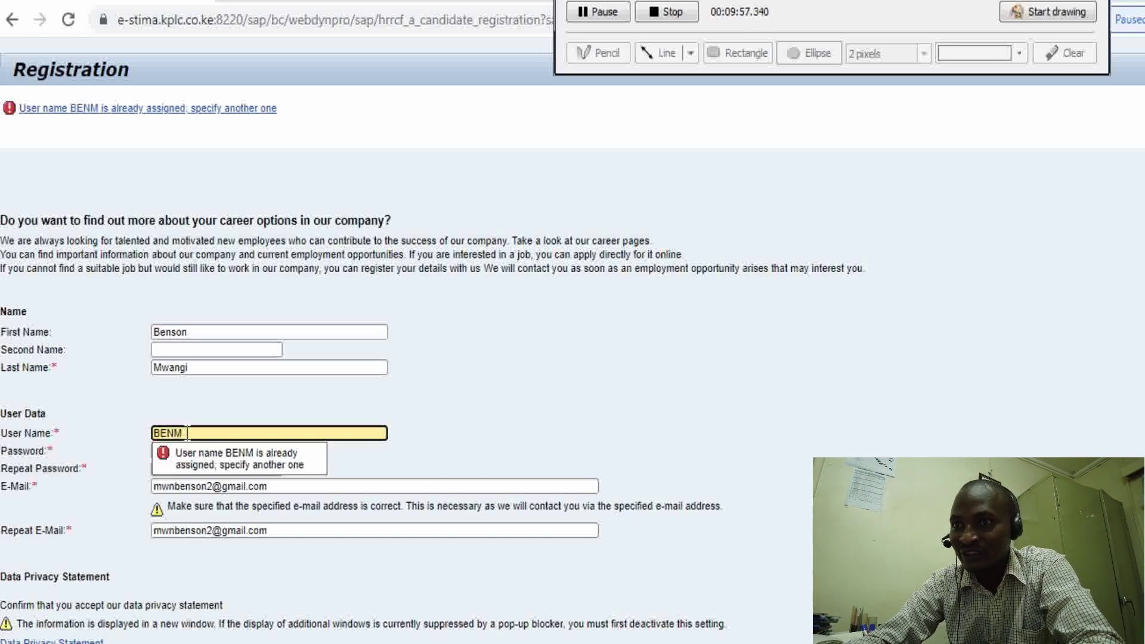
{"action": "type", "text": "1"}
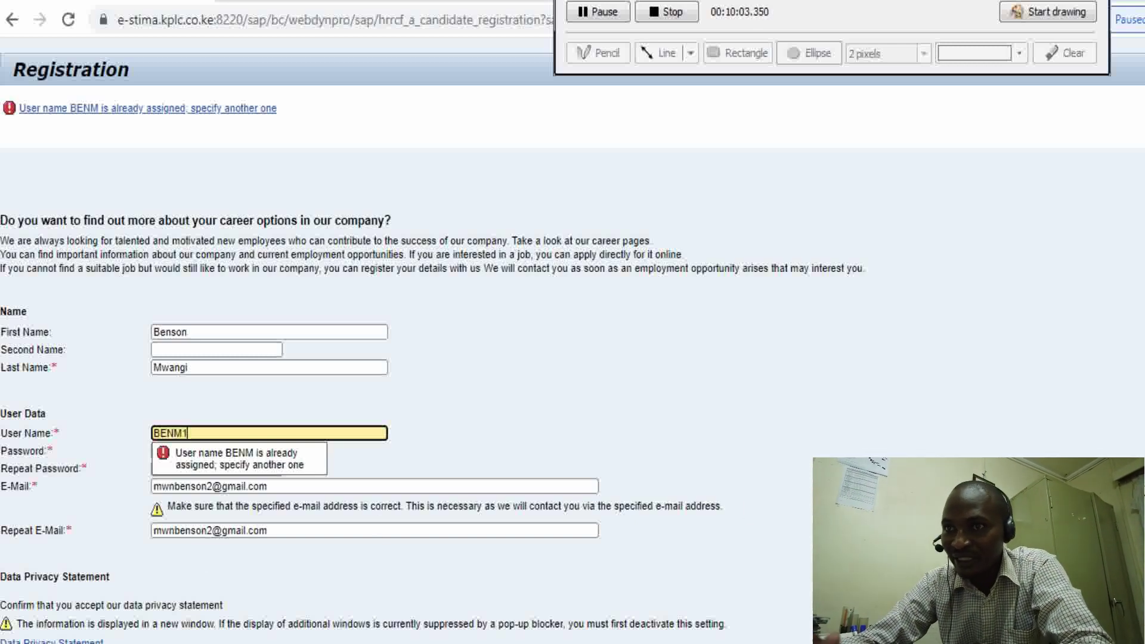
{"action": "scroll", "coordinate": [573, 340], "scroll_direction": "down", "scroll_amount": 1}
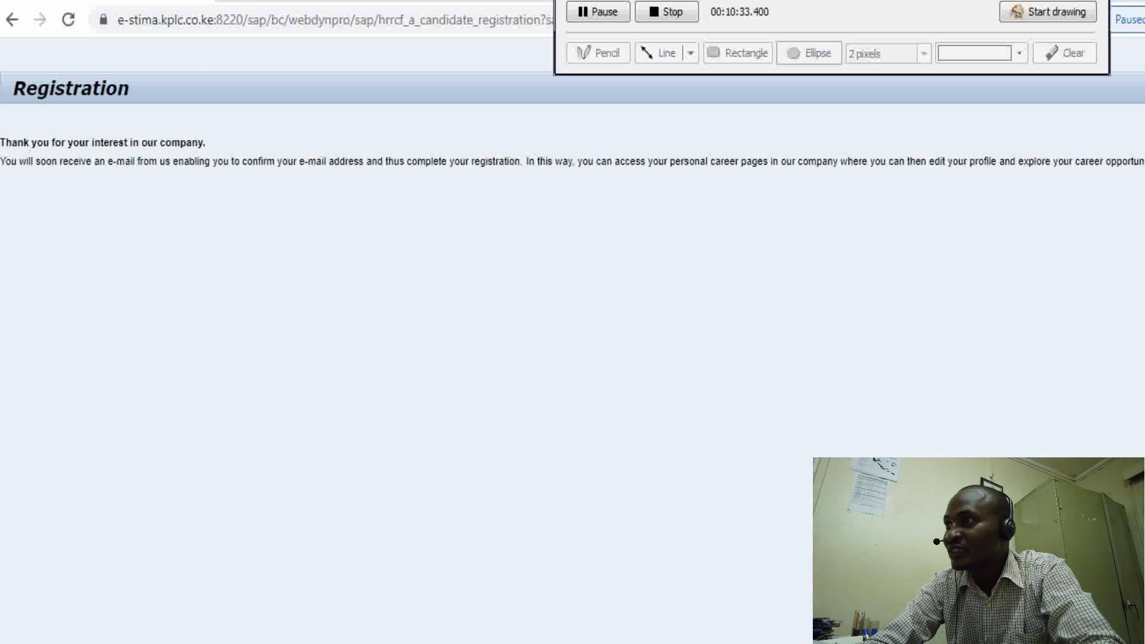
Step: Sign in to Gmail in a new tab and follow Kenya Power's verification link
{"action": "key", "text": "ctrl+t"}
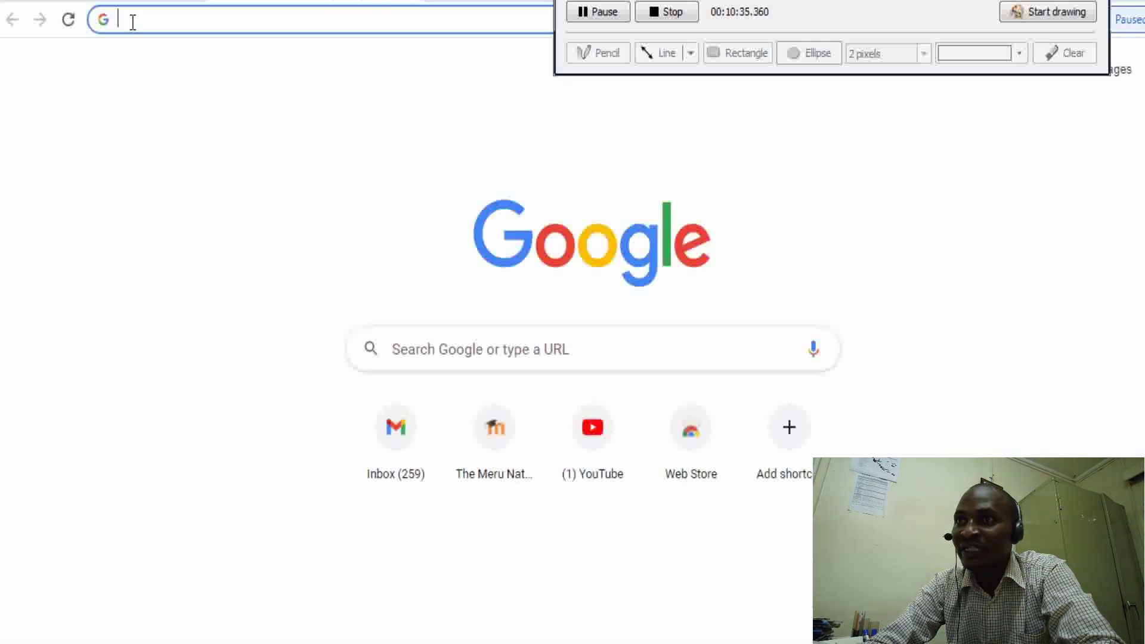
{"action": "left_click", "coordinate": [402, 436]}
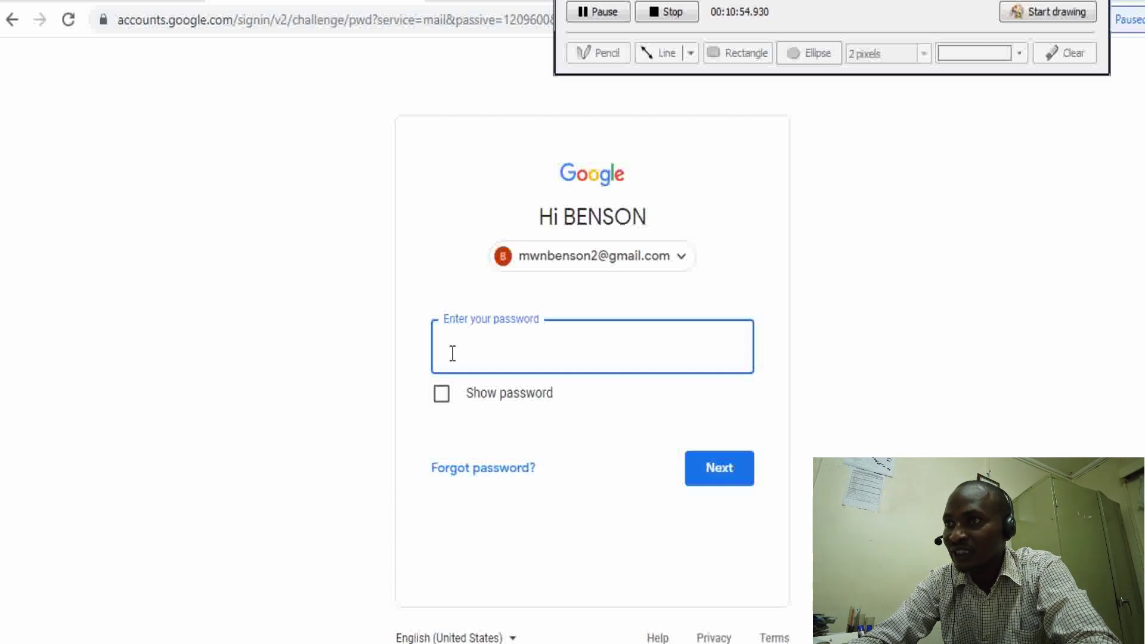
{"action": "type", "text": "••"}
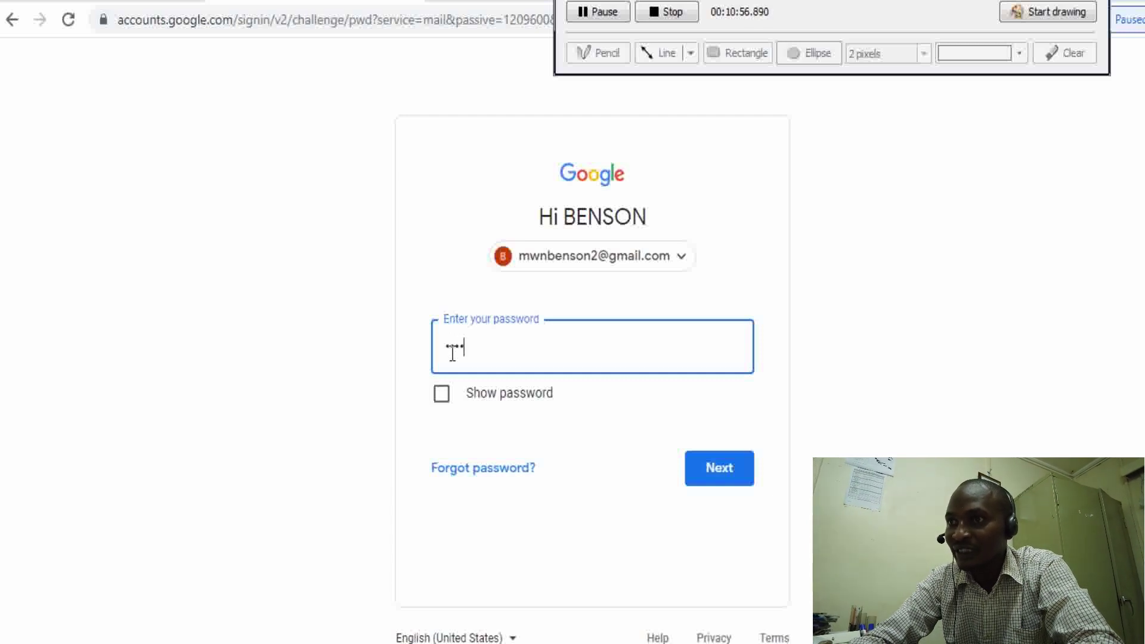
{"action": "type", "text": "••••"}
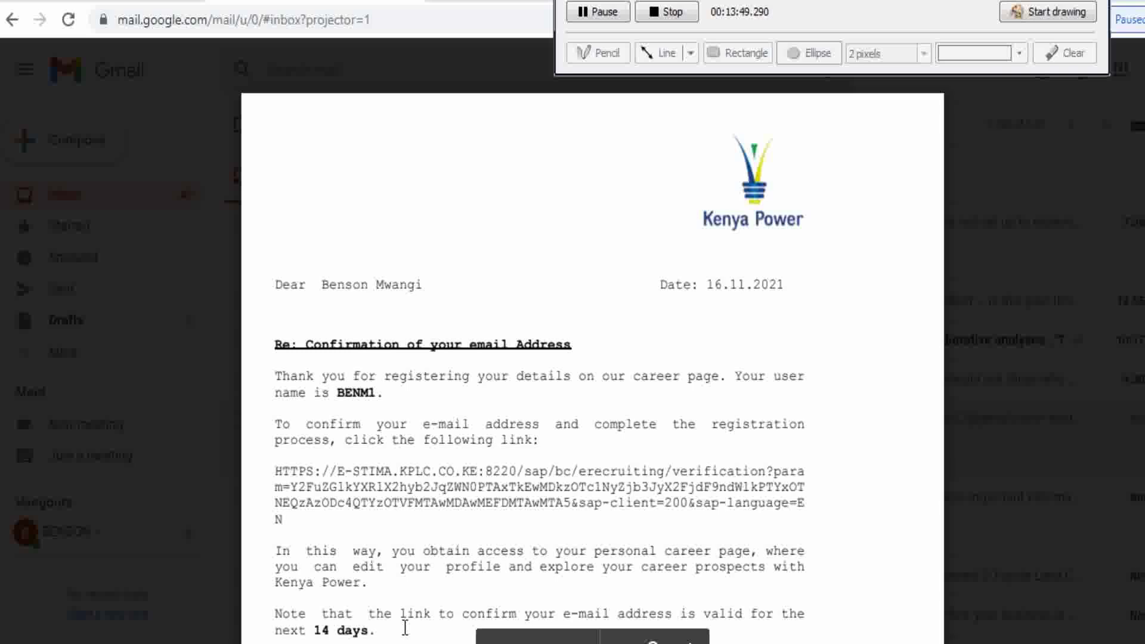
{"action": "left_click", "coordinate": [491, 477]}
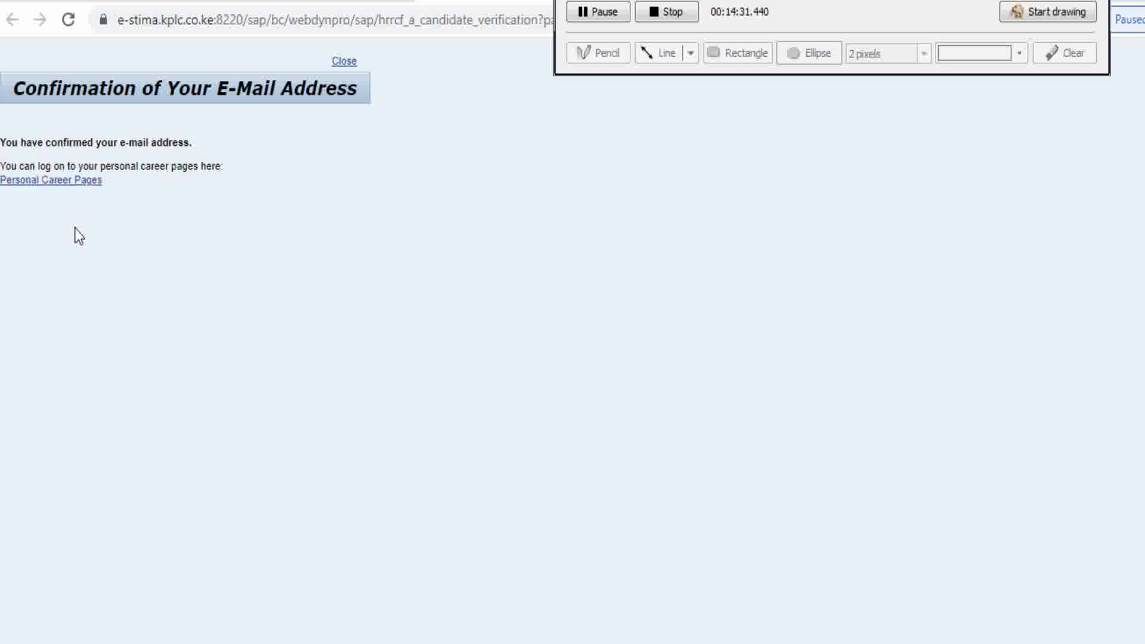
Step: Follow the Personal Career Pages link on the confirmation page
{"action": "left_click", "coordinate": [37, 182]}
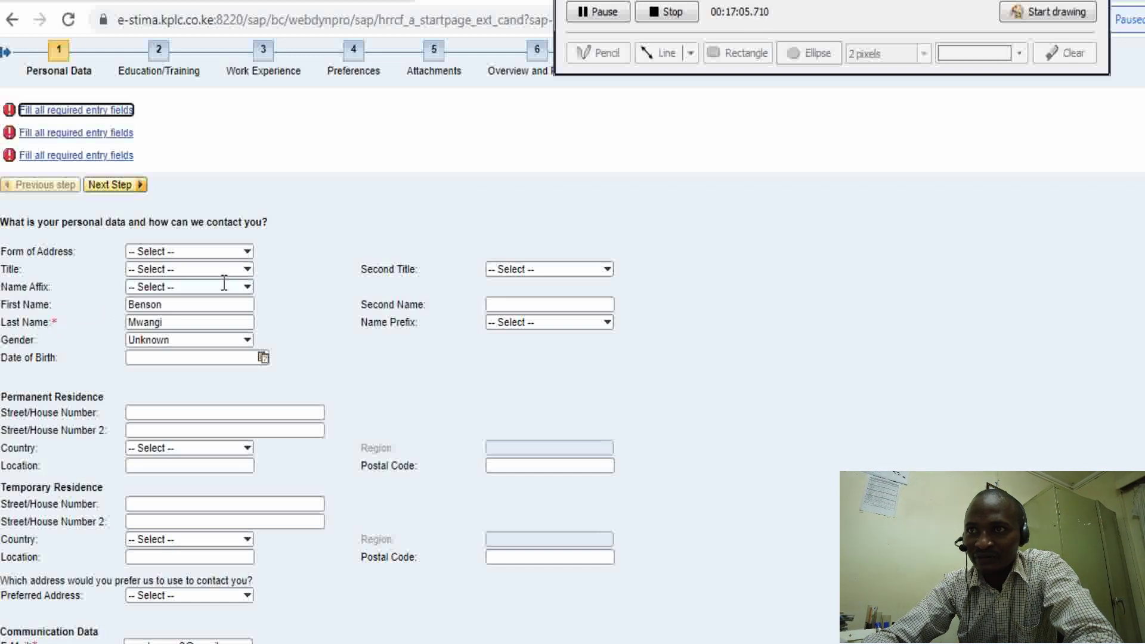
Step: Choose Mr. as Form of Address so Gender becomes Male, leaving Title unset
{"action": "left_click", "coordinate": [247, 274]}
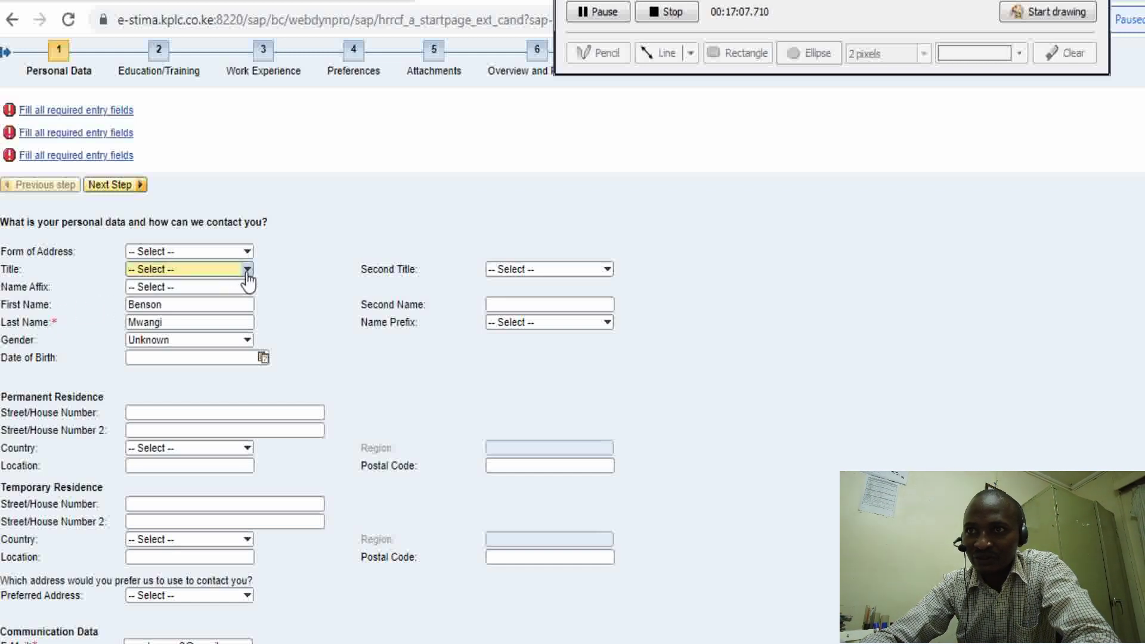
{"action": "left_click", "coordinate": [247, 274]}
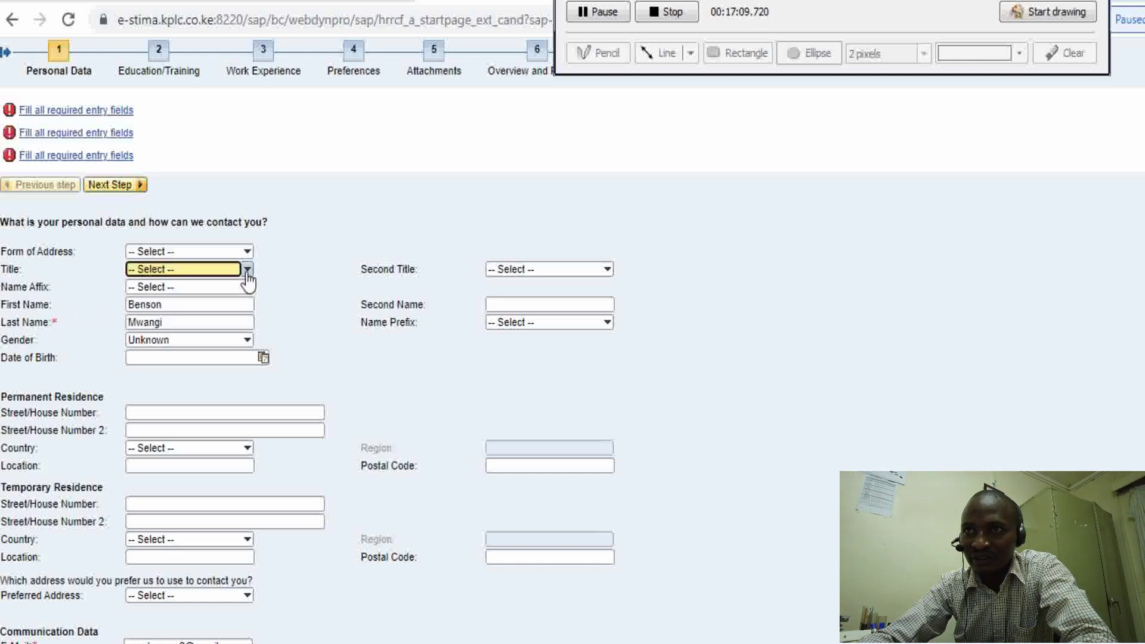
{"action": "left_click", "coordinate": [247, 253]}
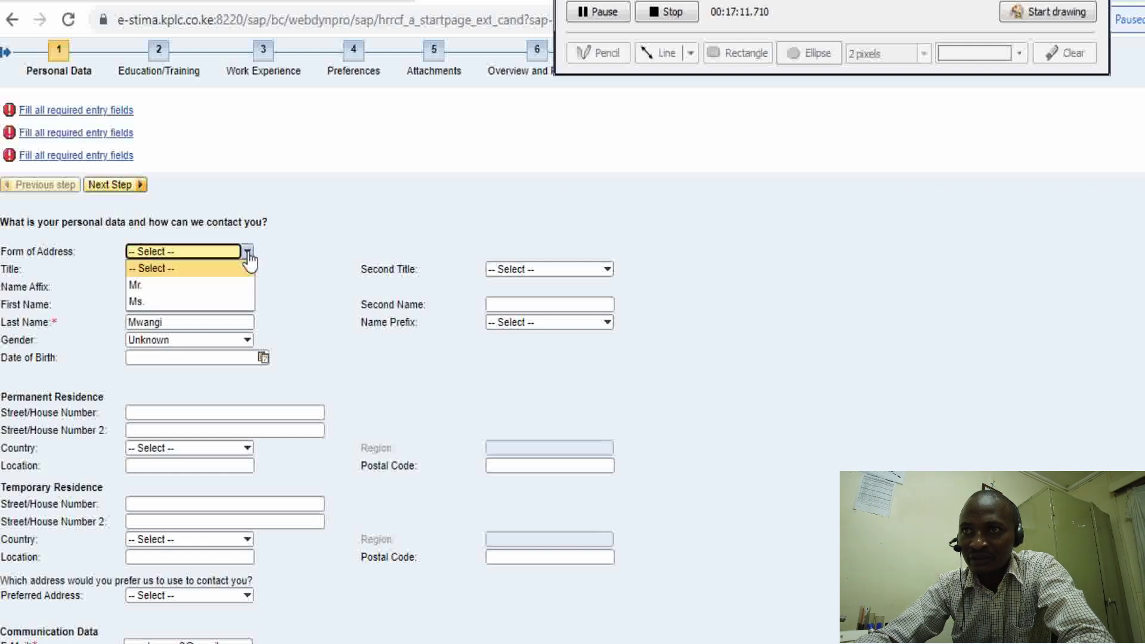
{"action": "left_click", "coordinate": [248, 253]}
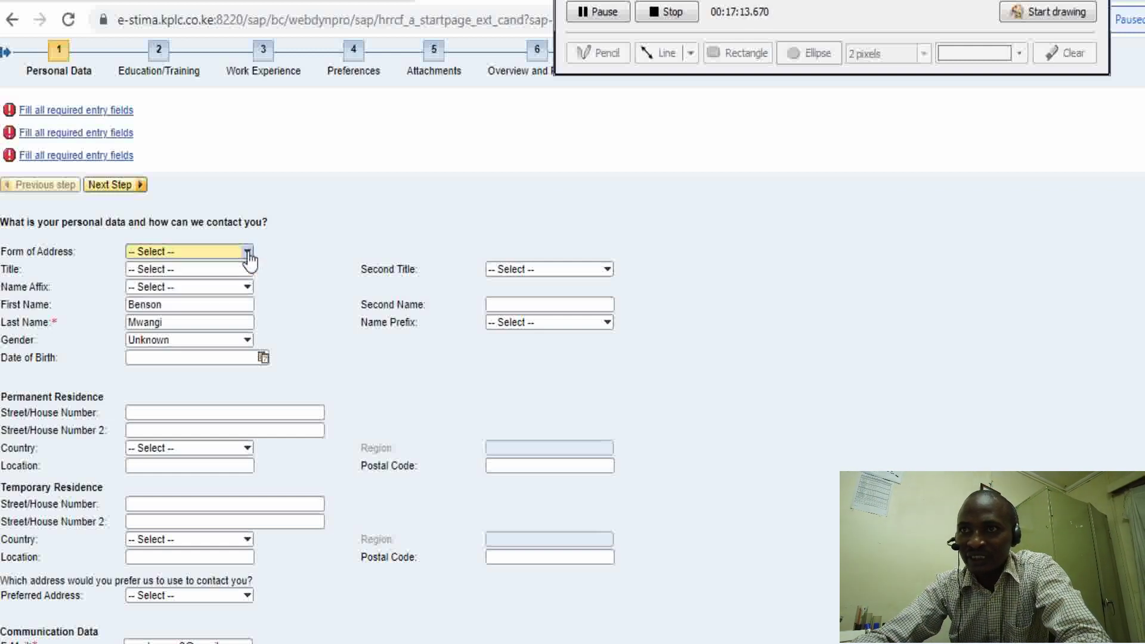
{"action": "left_click", "coordinate": [247, 253]}
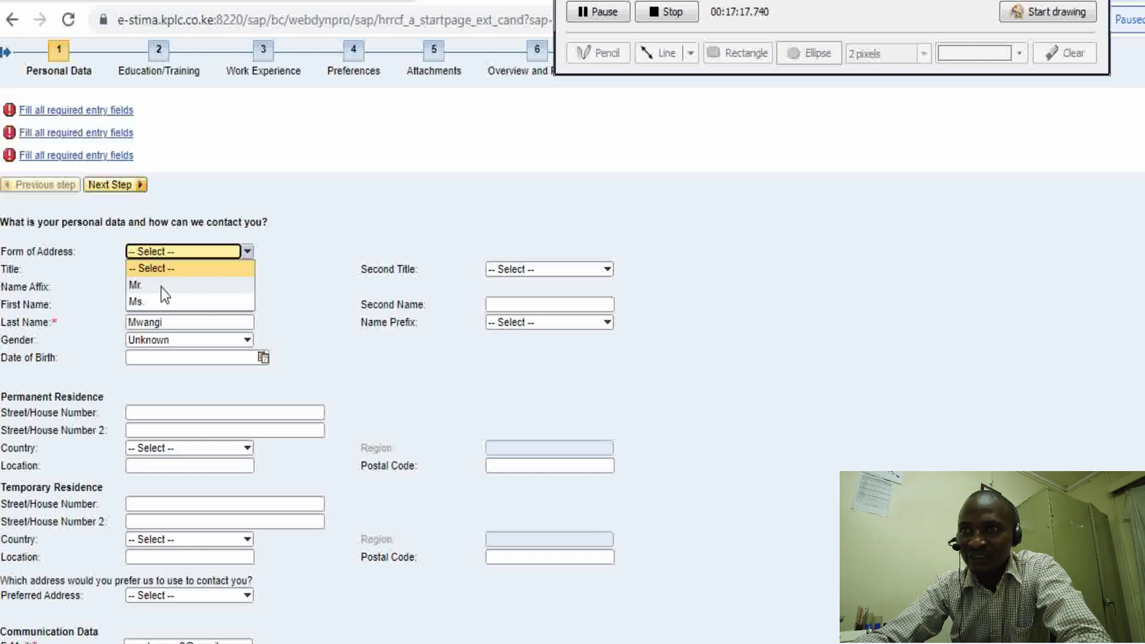
{"action": "left_click", "coordinate": [141, 287]}
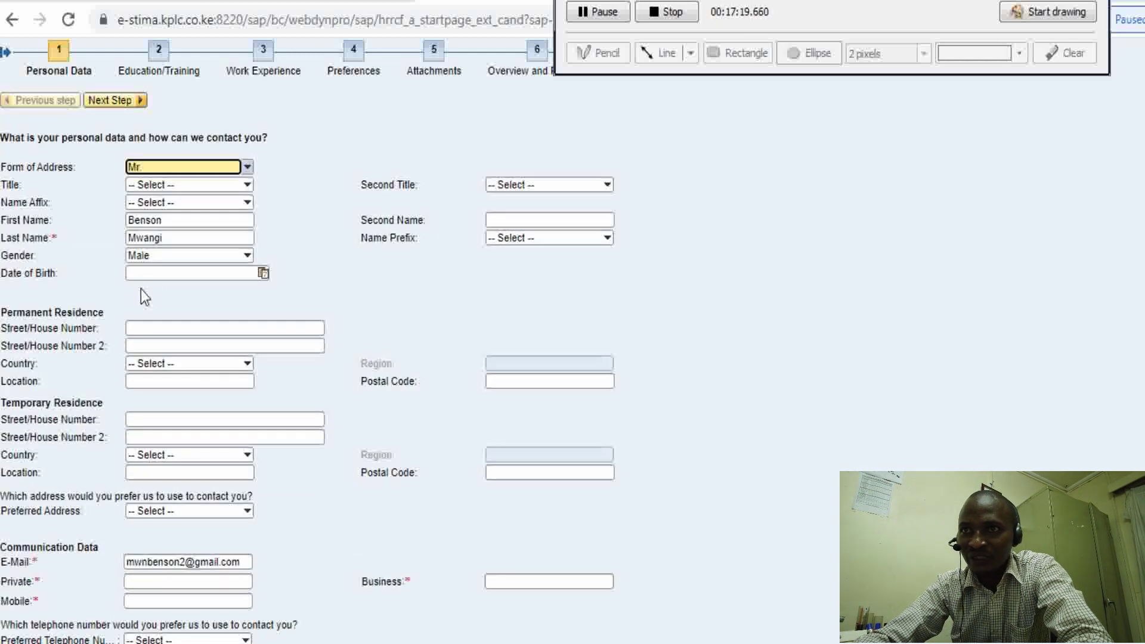
{"action": "left_click", "coordinate": [247, 185]}
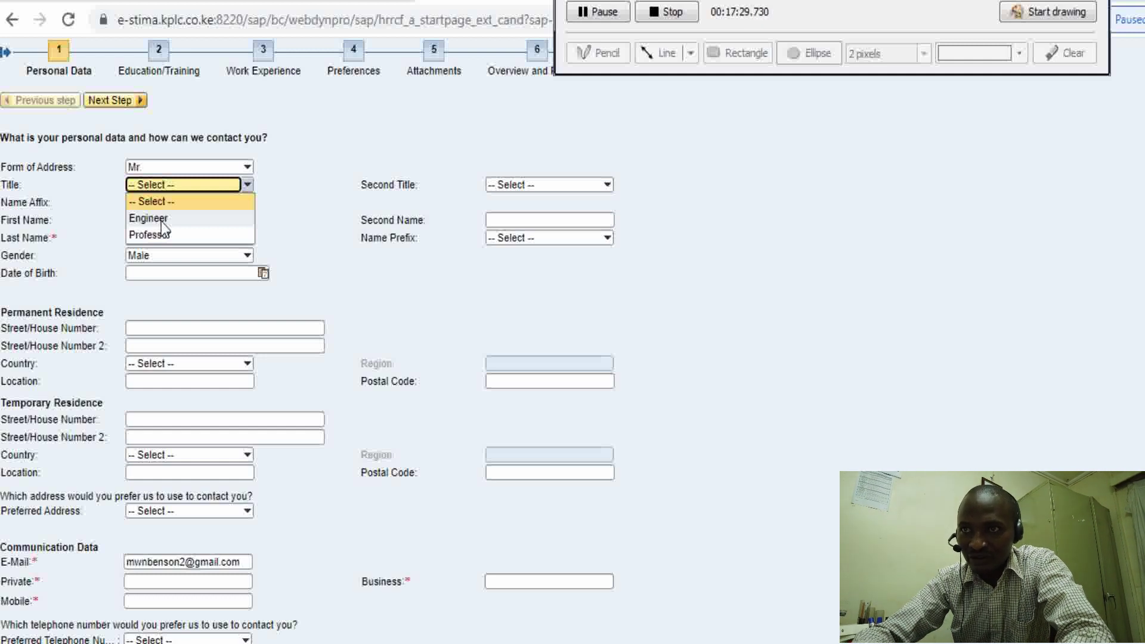
{"action": "left_click", "coordinate": [293, 210]}
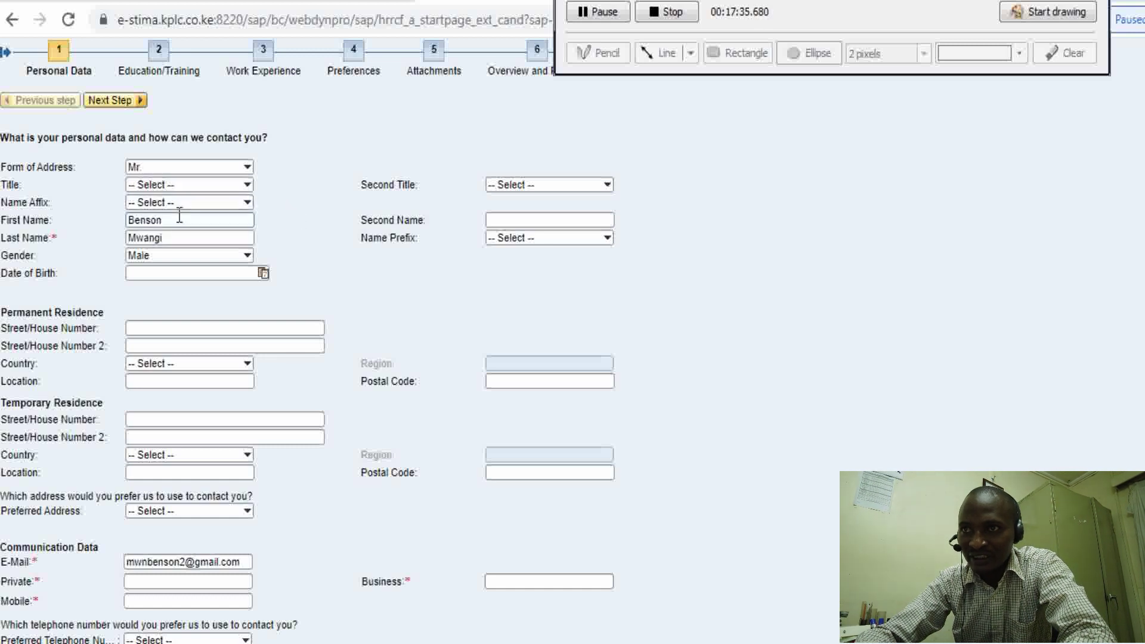
{"action": "left_click", "coordinate": [263, 273]}
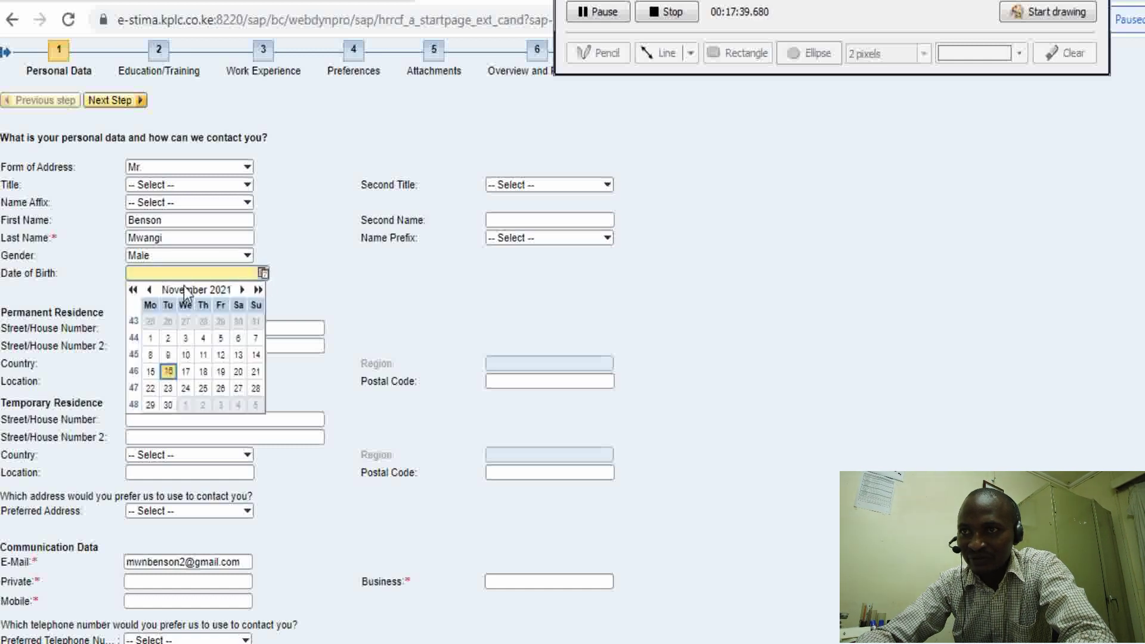
Step: Pick 20 March 1991 as the date of birth in the calendar picker
{"action": "double_click", "coordinate": [133, 290]}
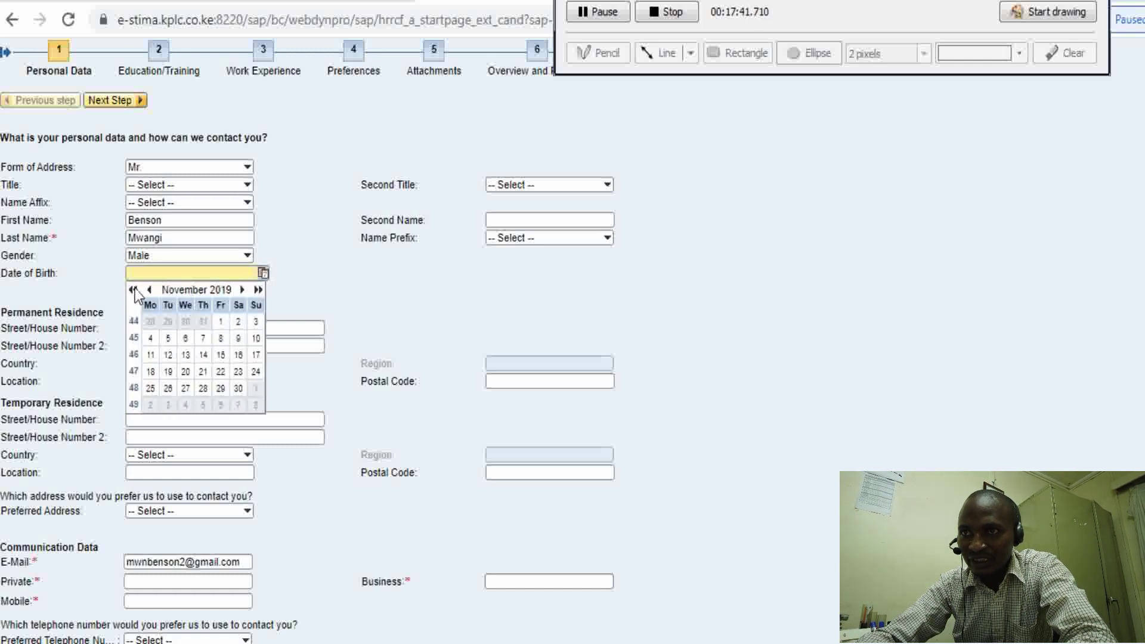
{"action": "double_click", "coordinate": [133, 289]}
{"action": "double_click", "coordinate": [133, 290]}
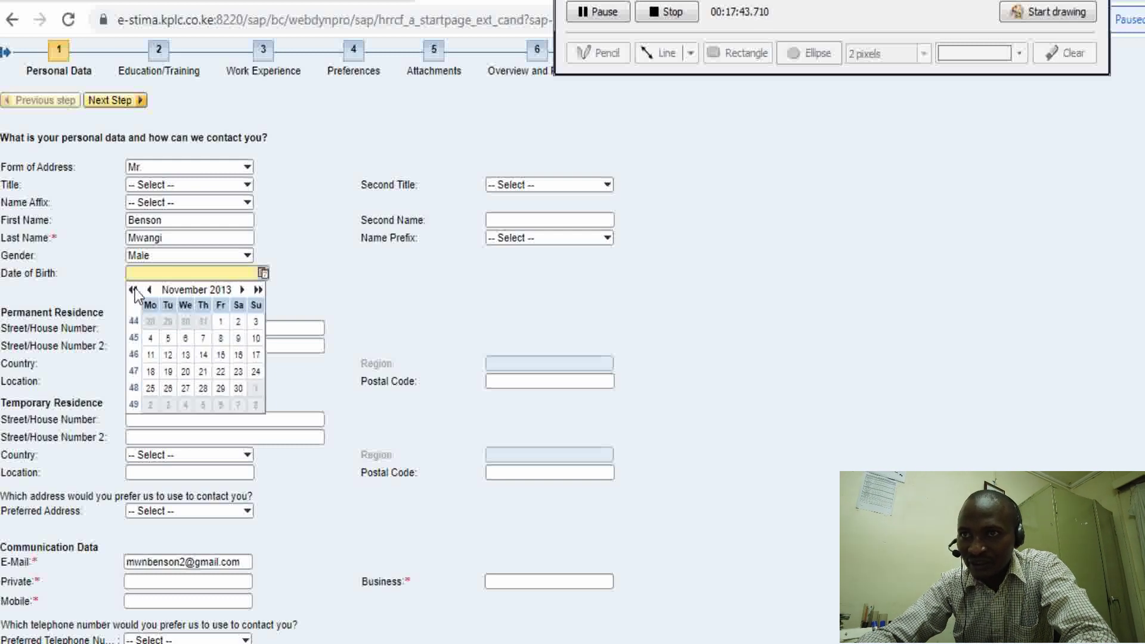
{"action": "double_click", "coordinate": [133, 290]}
{"action": "double_click", "coordinate": [133, 290]}
{"action": "triple_click", "coordinate": [133, 290]}
{"action": "triple_click", "coordinate": [133, 289]}
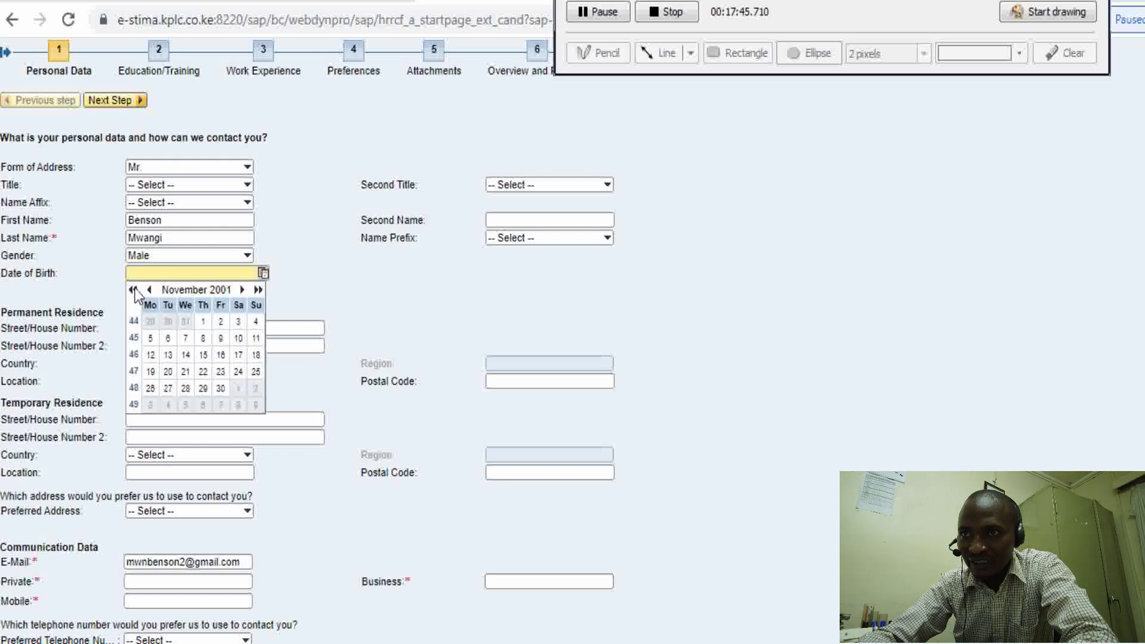
{"action": "triple_click", "coordinate": [133, 290]}
{"action": "triple_click", "coordinate": [133, 290]}
{"action": "double_click", "coordinate": [133, 290]}
{"action": "triple_click", "coordinate": [133, 290]}
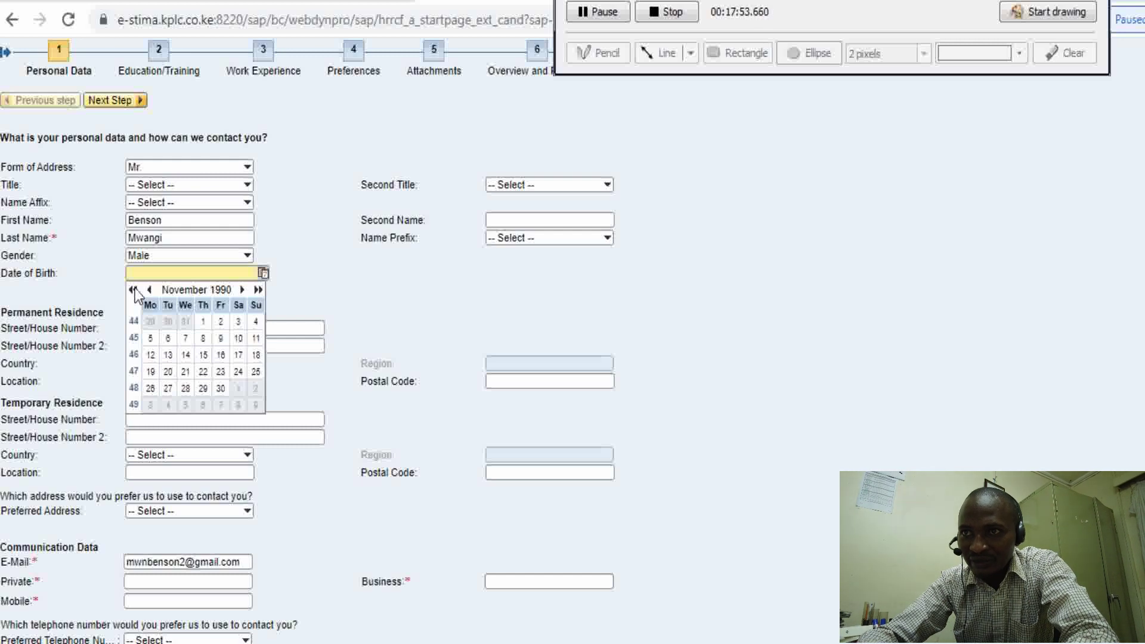
{"action": "left_click", "coordinate": [242, 290]}
{"action": "left_click", "coordinate": [241, 291]}
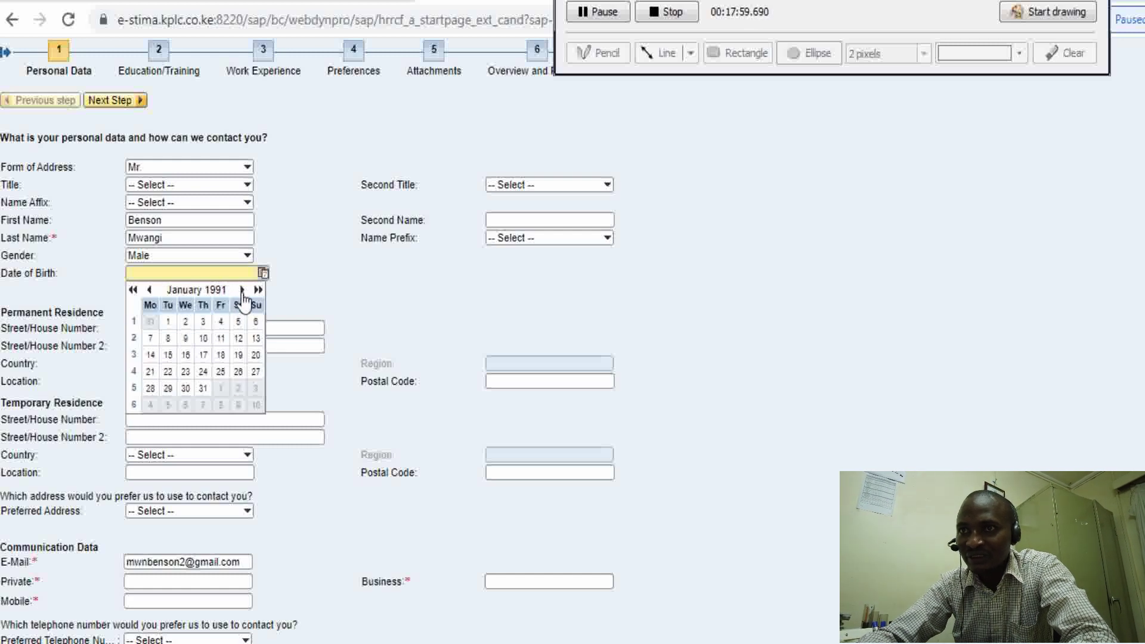
{"action": "left_click", "coordinate": [241, 290]}
{"action": "left_click", "coordinate": [241, 290]}
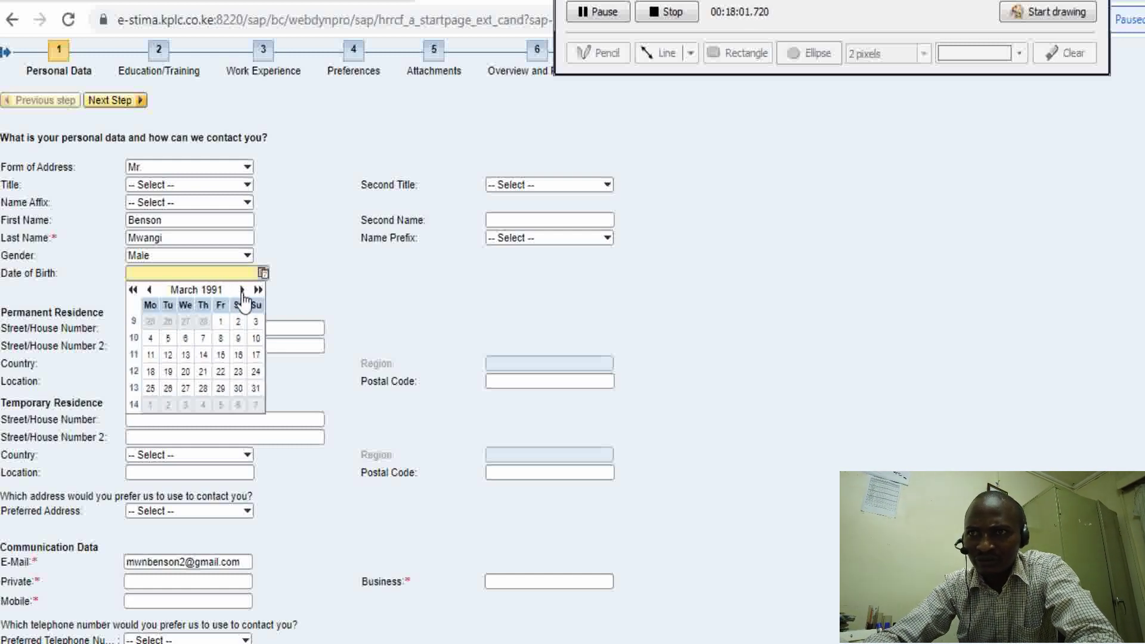
{"action": "left_click", "coordinate": [185, 372]}
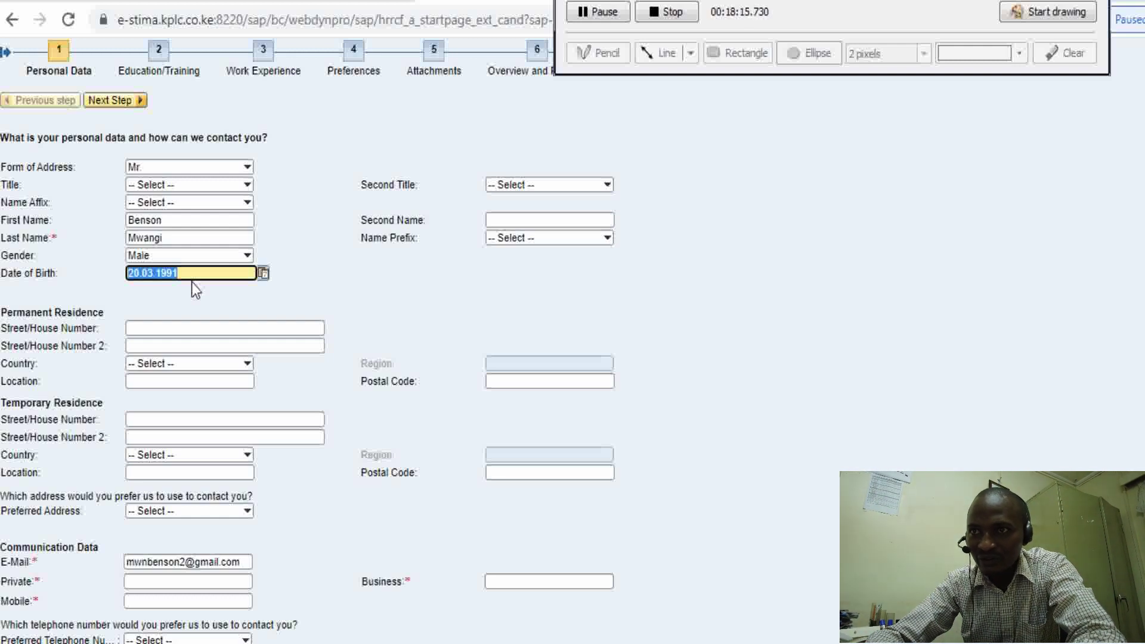
{"action": "left_click", "coordinate": [148, 327]}
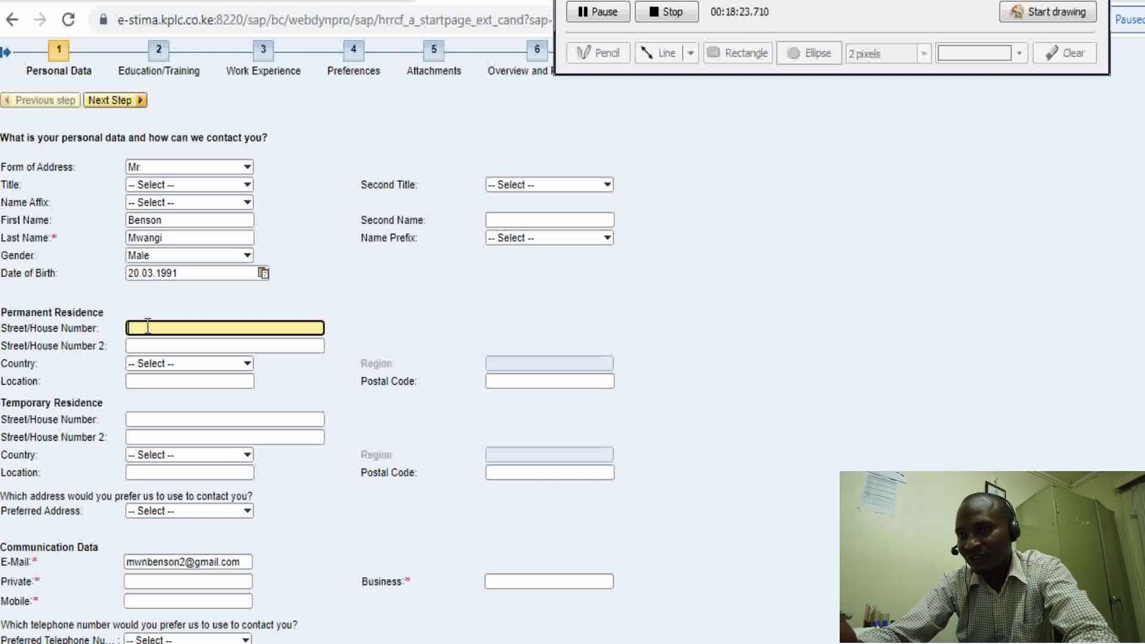
Step: Choose KENYA as the residence country and enter Nyeri as the location
{"action": "left_click", "coordinate": [247, 369]}
{"action": "left_click", "coordinate": [247, 365]}
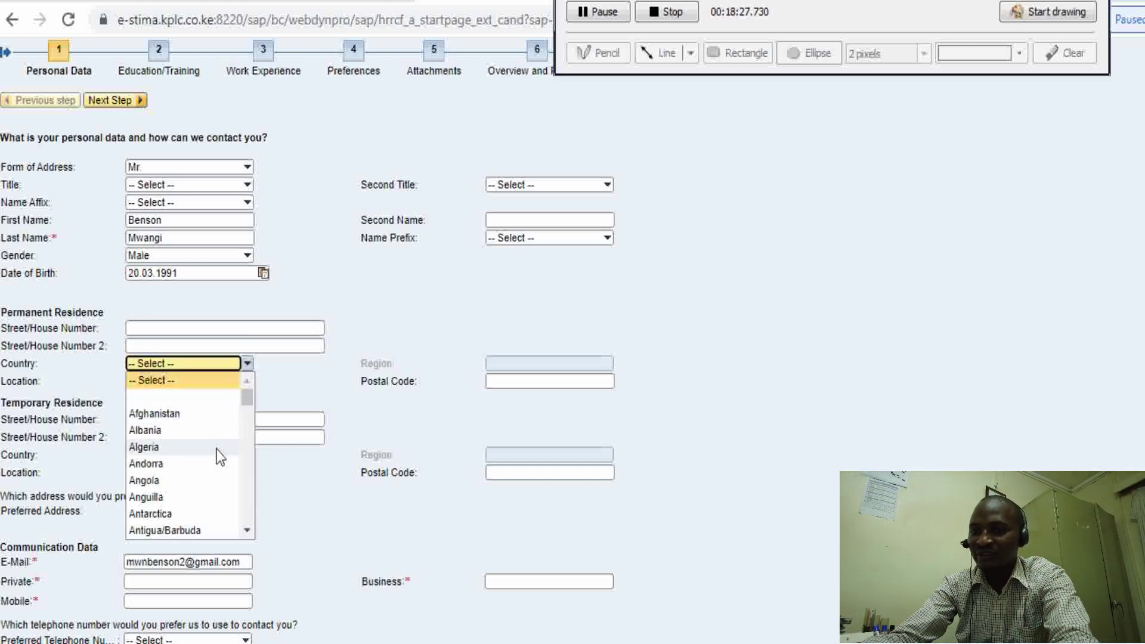
{"action": "key", "text": "k"}
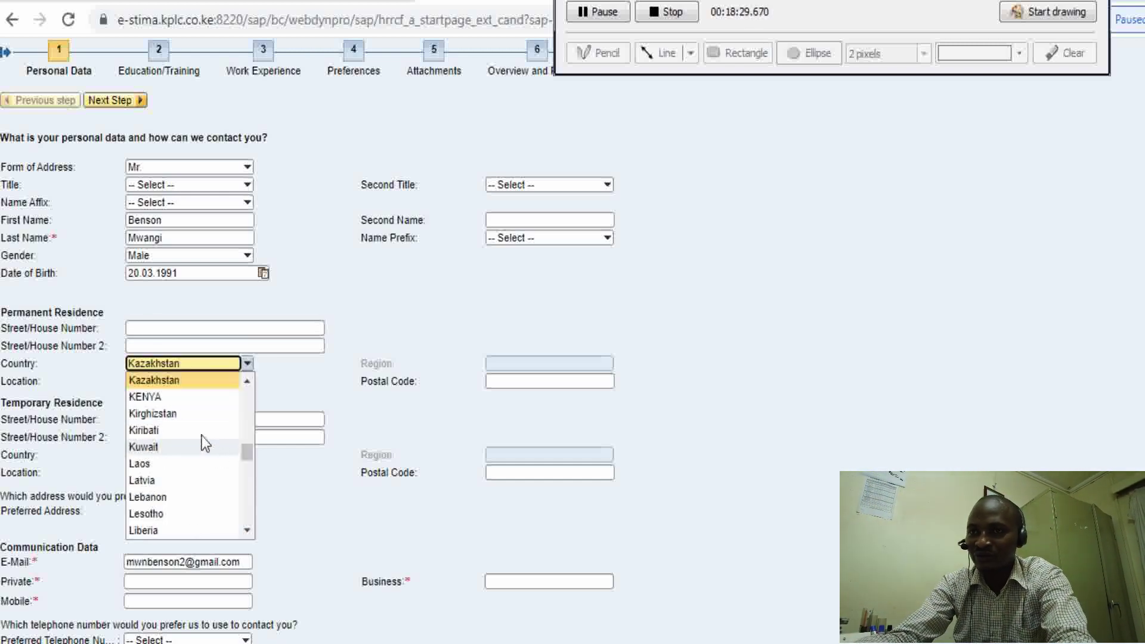
{"action": "left_click", "coordinate": [151, 398]}
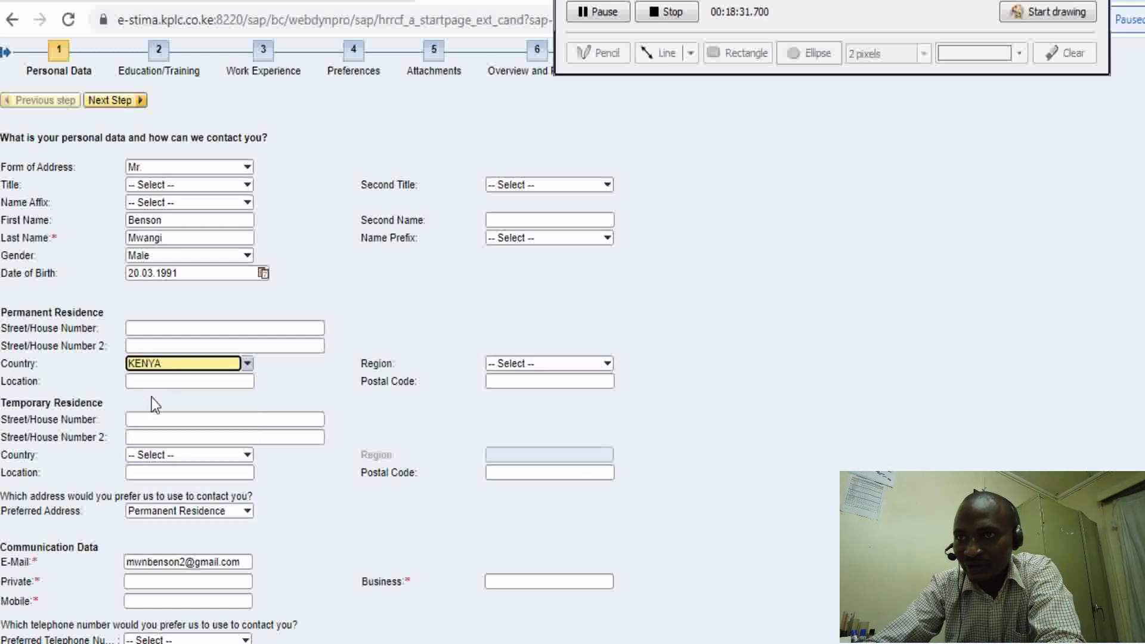
{"action": "left_click", "coordinate": [139, 382]}
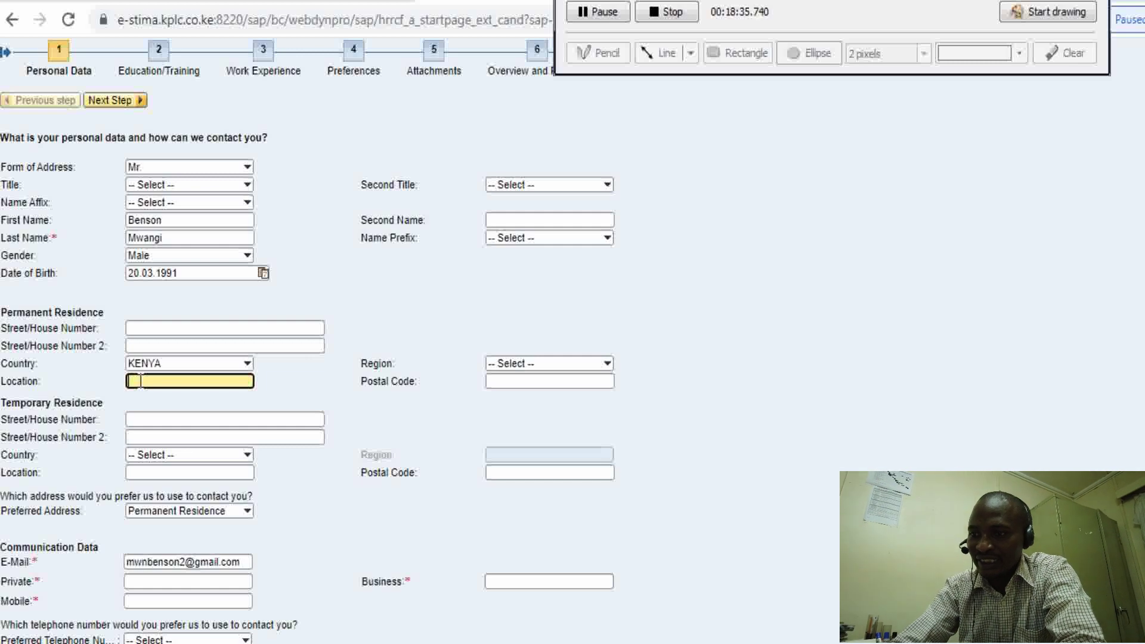
{"action": "type", "text": "N"}
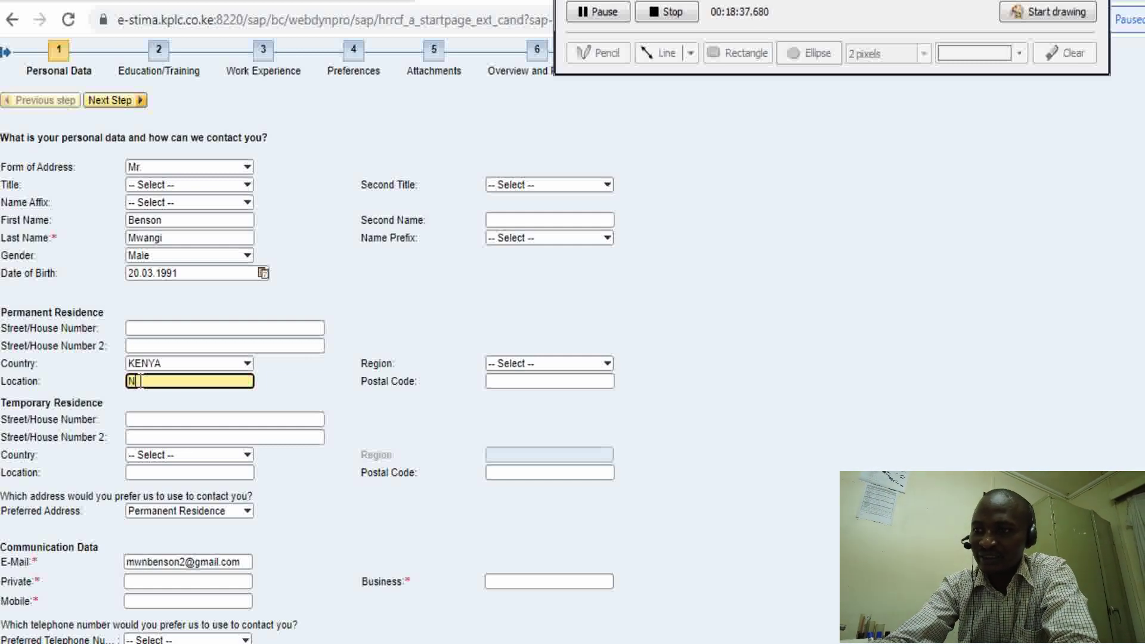
{"action": "key", "text": "BackSpace"}
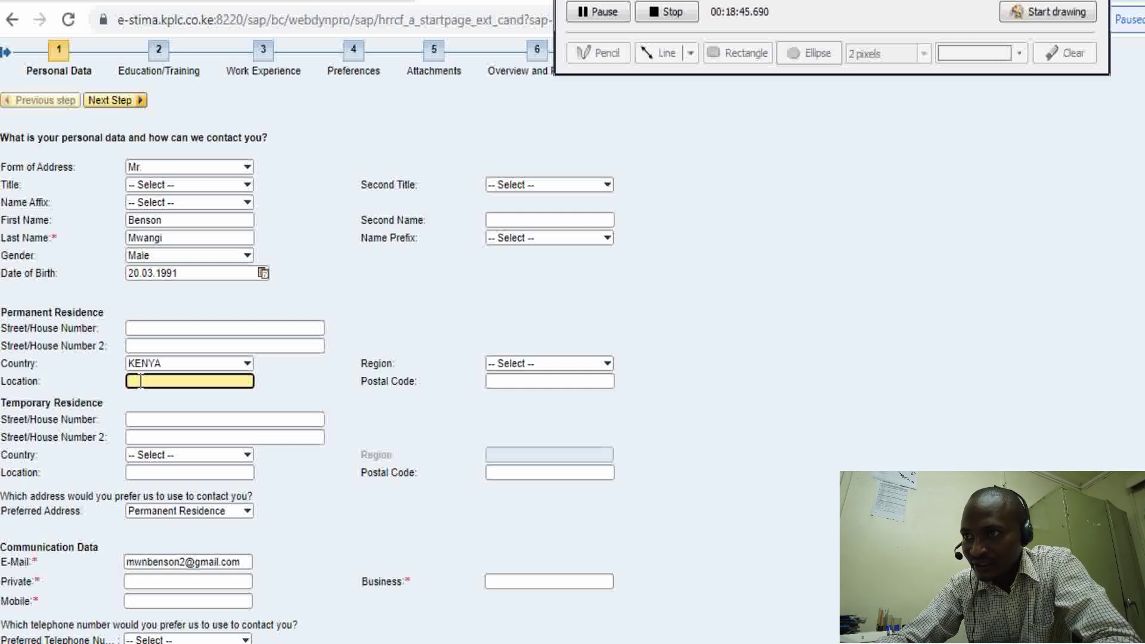
{"action": "type", "text": "Nye"}
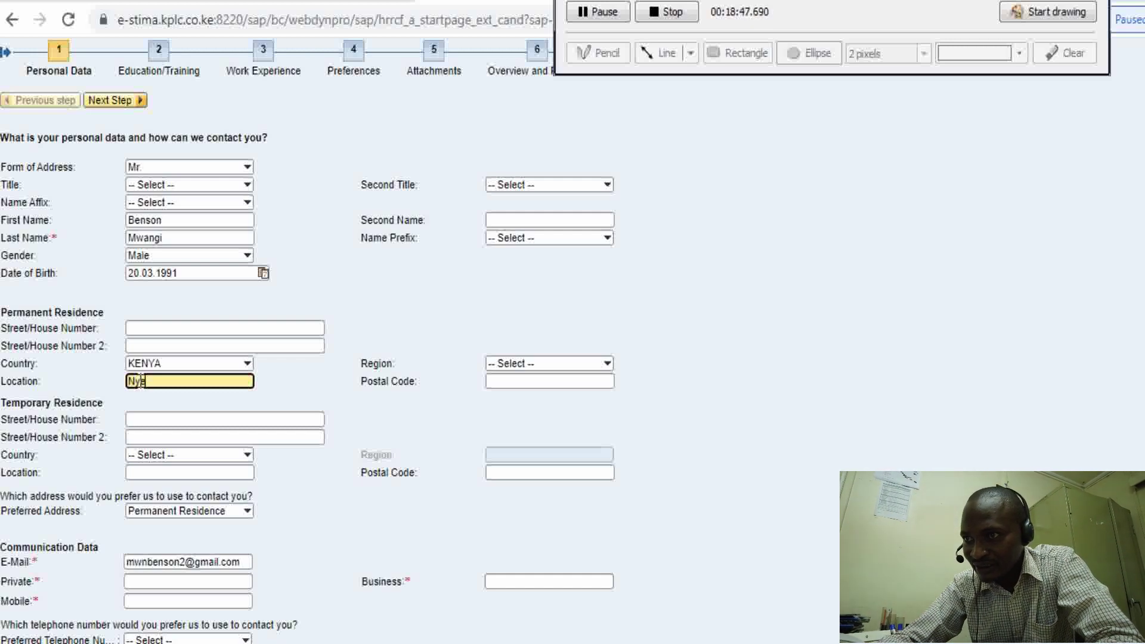
{"action": "type", "text": "ri"}
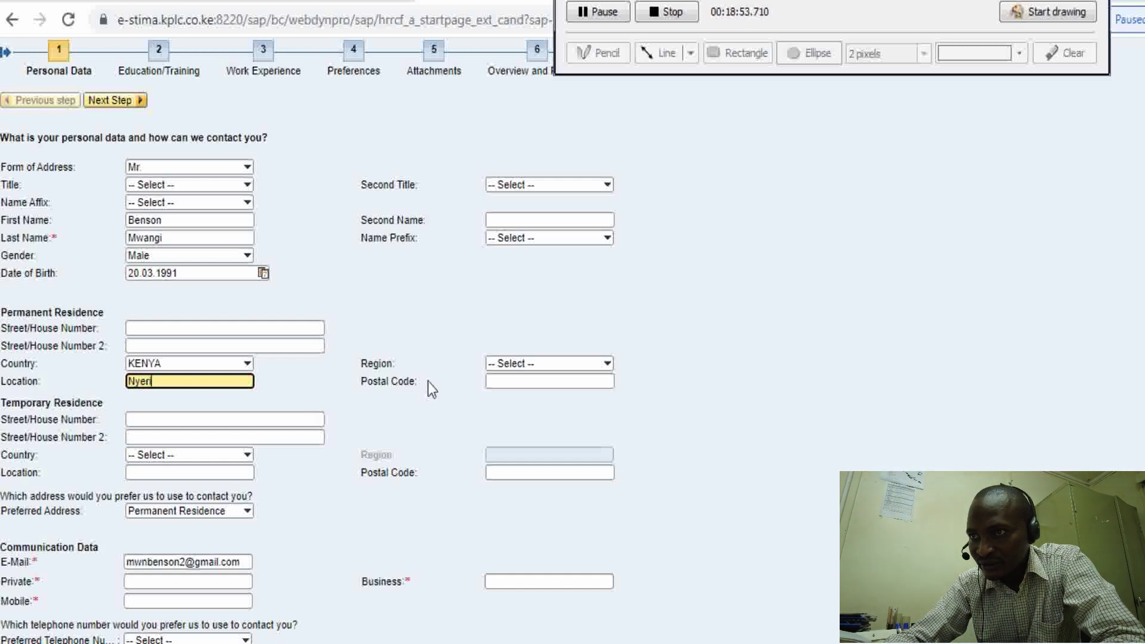
Step: Change the permanent residence location from Murang'a to Meru
{"action": "left_click", "coordinate": [606, 364]}
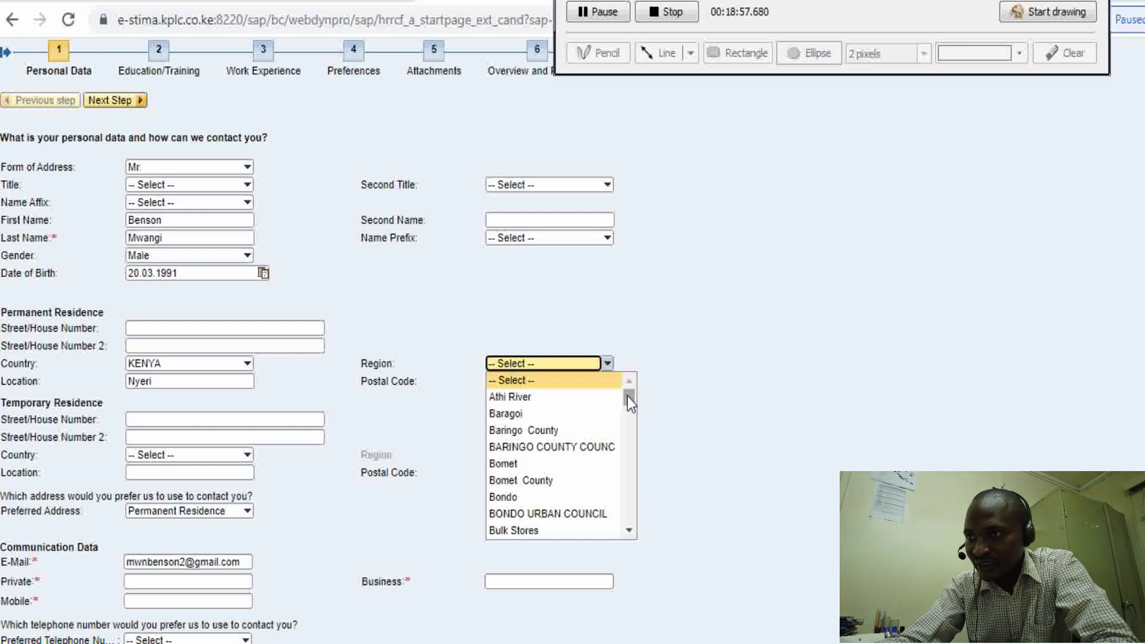
{"action": "left_click_drag", "start_coordinate": [627, 396], "coordinate": [629, 450]}
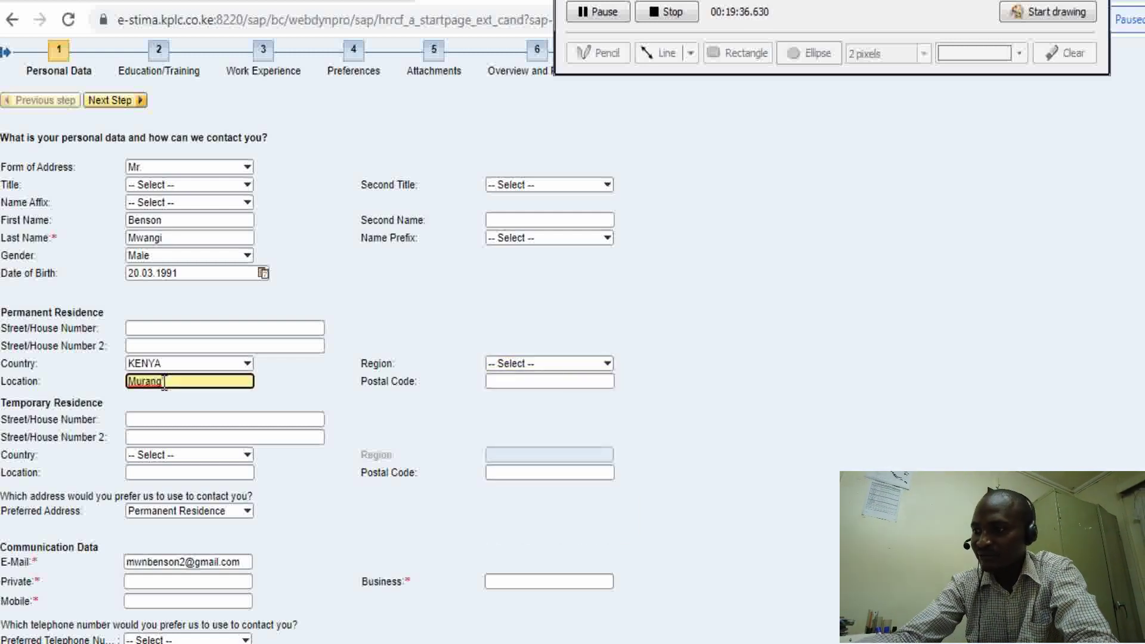
{"action": "left_click", "coordinate": [165, 383]}
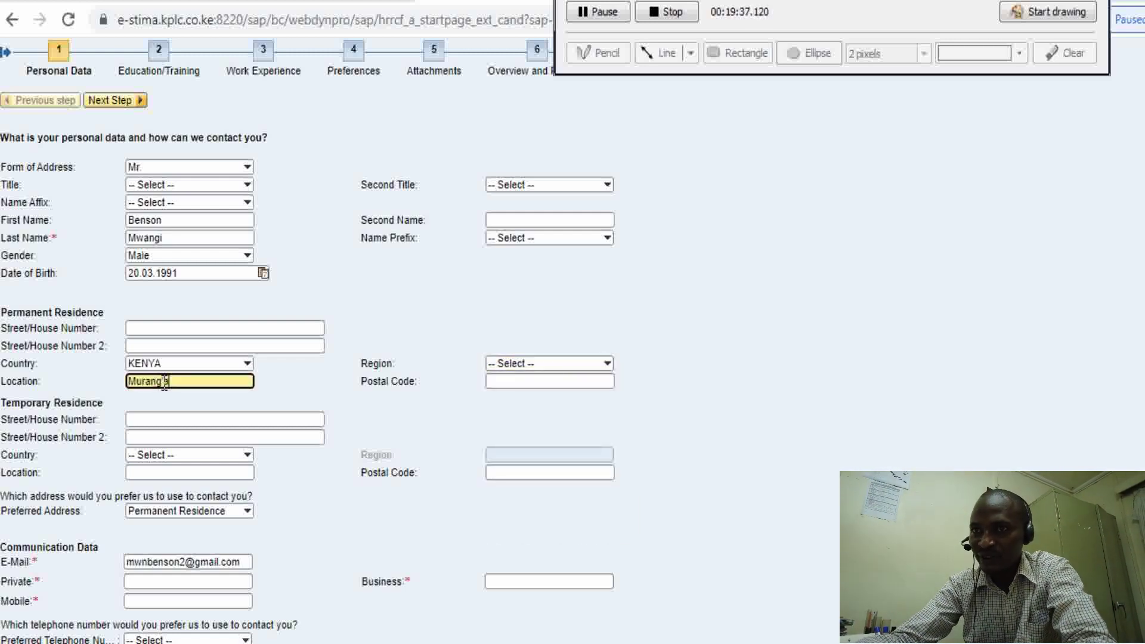
{"action": "left_click", "coordinate": [607, 363]}
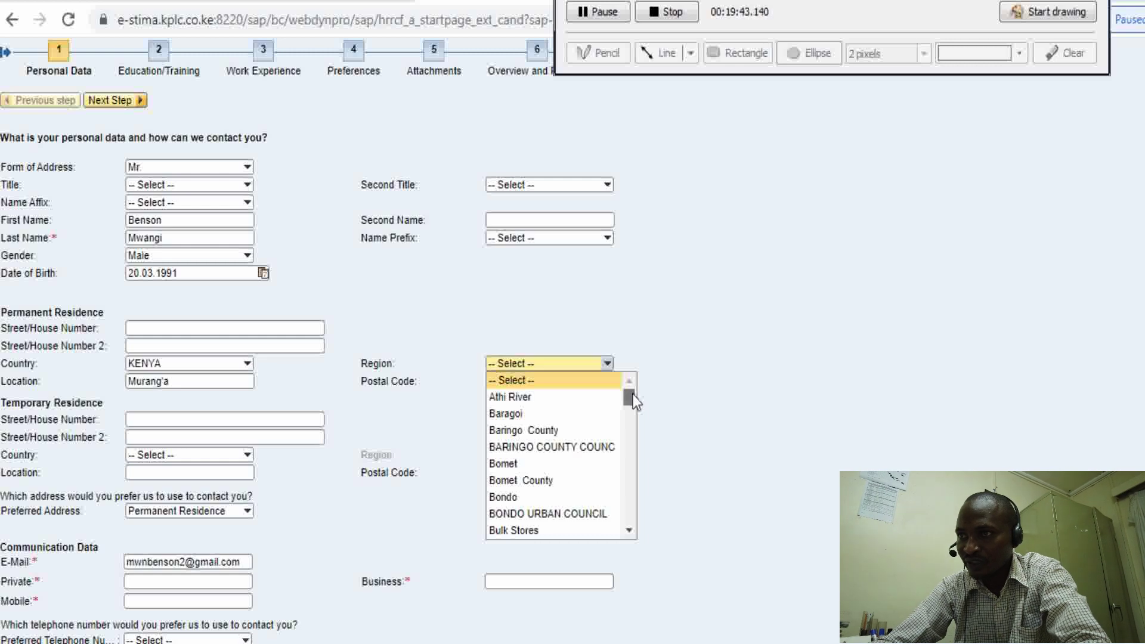
{"action": "left_click_drag", "start_coordinate": [633, 394], "coordinate": [633, 415]}
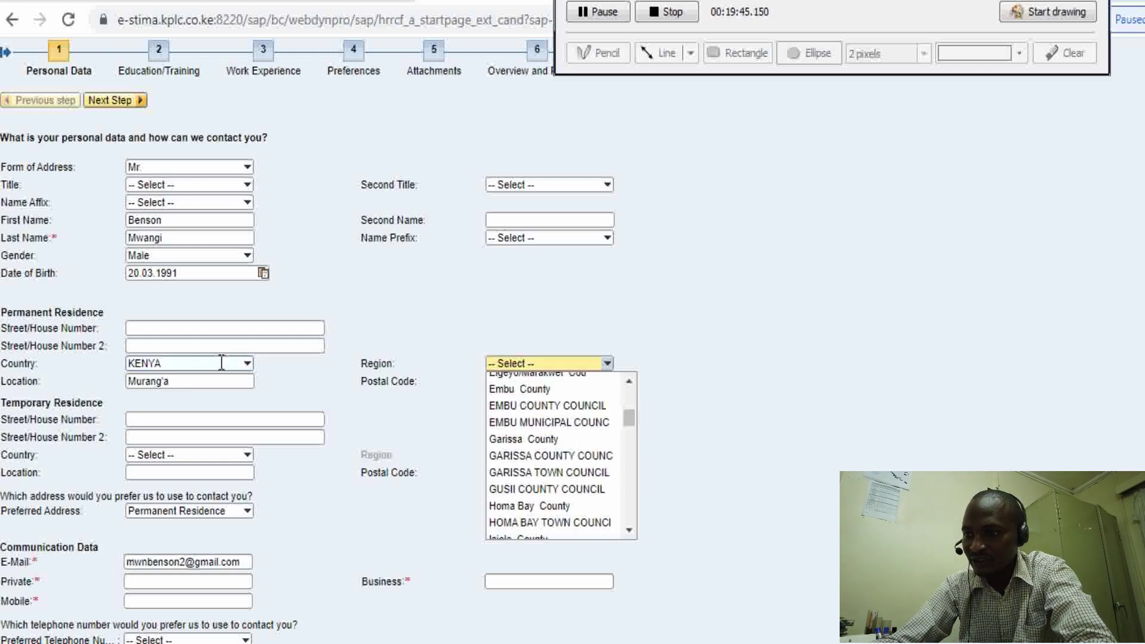
{"action": "left_click", "coordinate": [186, 383]}
{"action": "key", "text": "BackSpace"}
{"action": "key", "text": "BackSpace"}
{"action": "key", "text": "BackSpace"}
{"action": "key", "text": "BackSpace"}
{"action": "key", "text": "BackSpace"}
{"action": "key", "text": "BackSpace"}
{"action": "key", "text": "BackSpace"}
{"action": "key", "text": "BackSpace"}
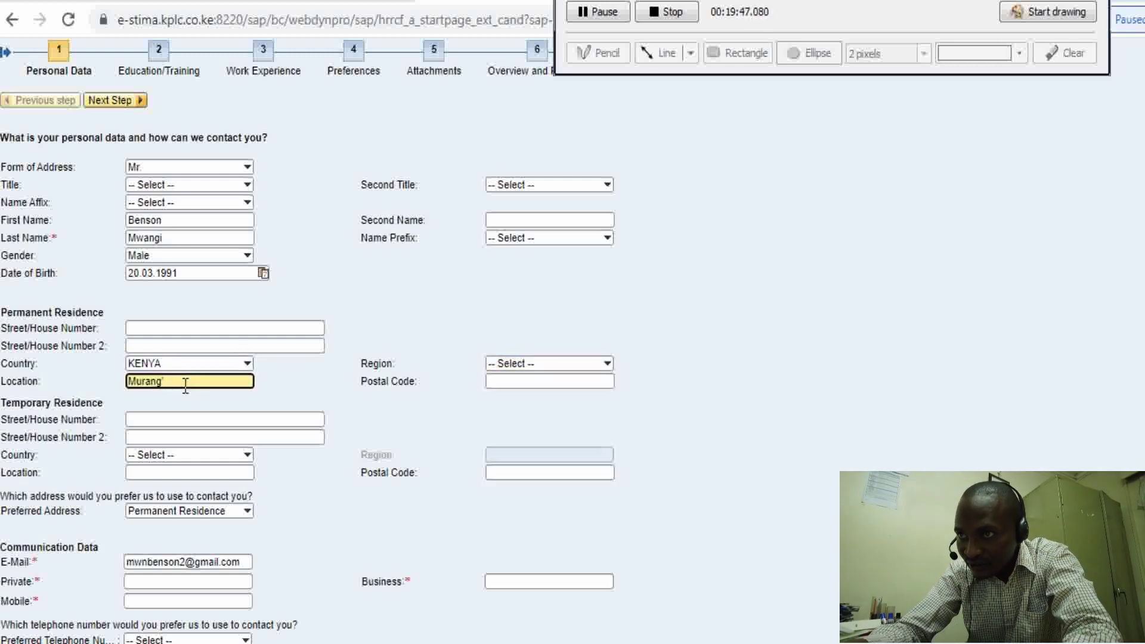
{"action": "type", "text": "M"}
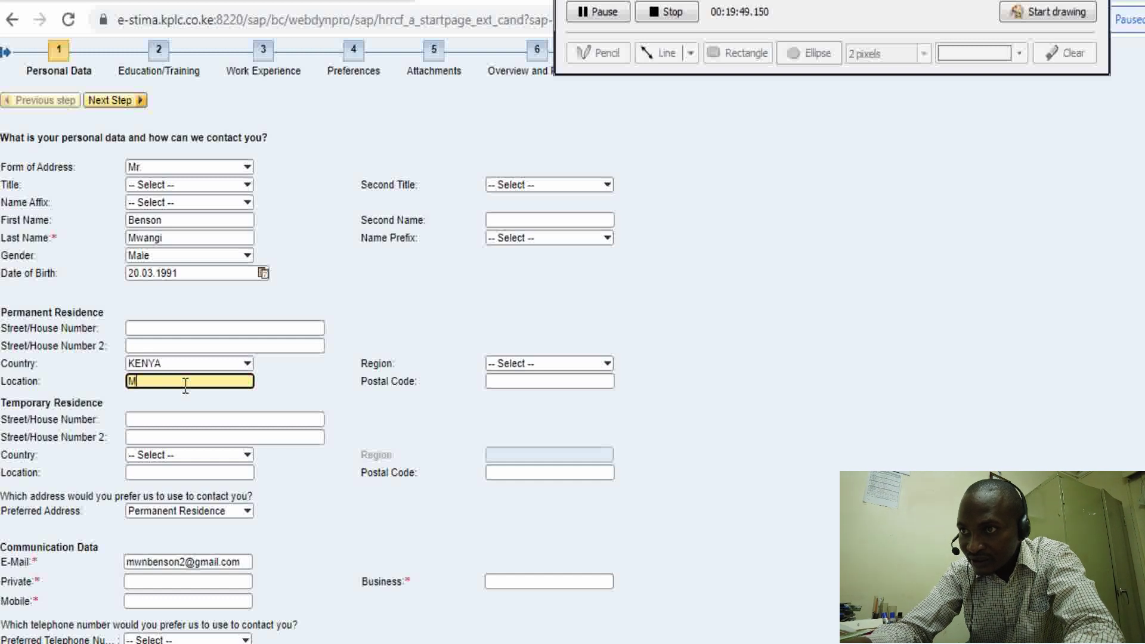
{"action": "type", "text": "eru"}
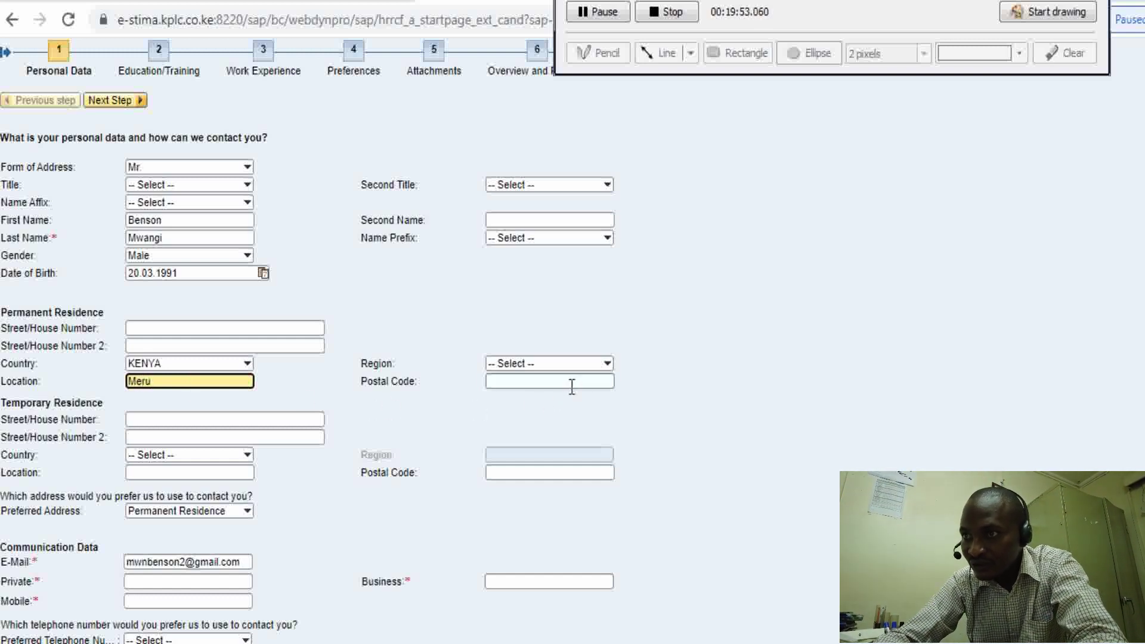
Step: Set the permanent residence region to Meru County
{"action": "left_click", "coordinate": [607, 363]}
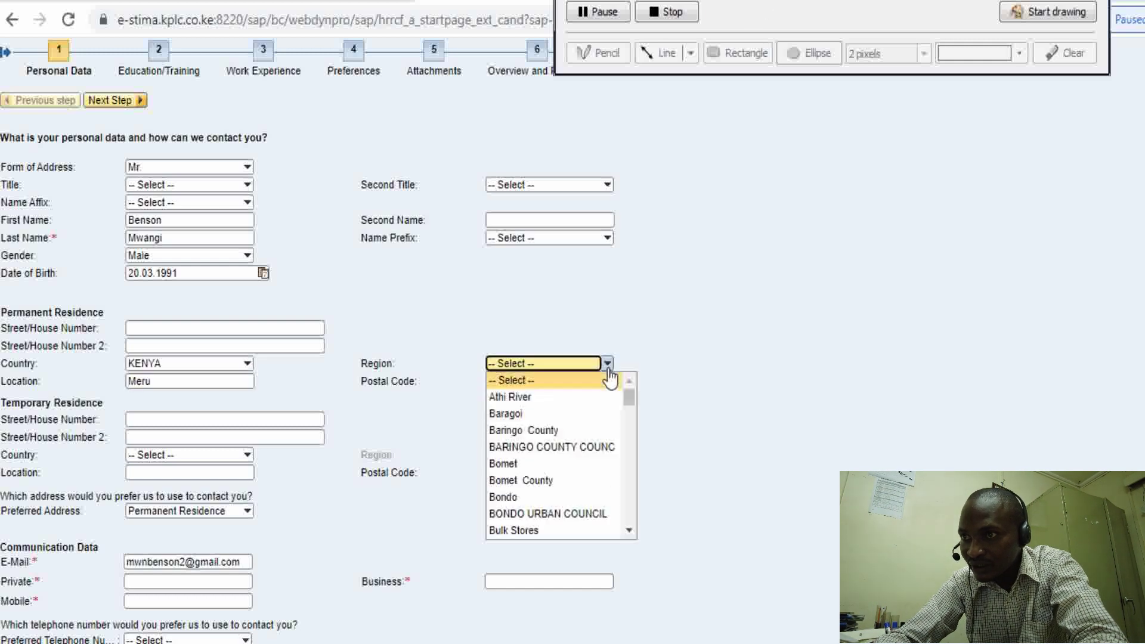
{"action": "type", "text": "m"}
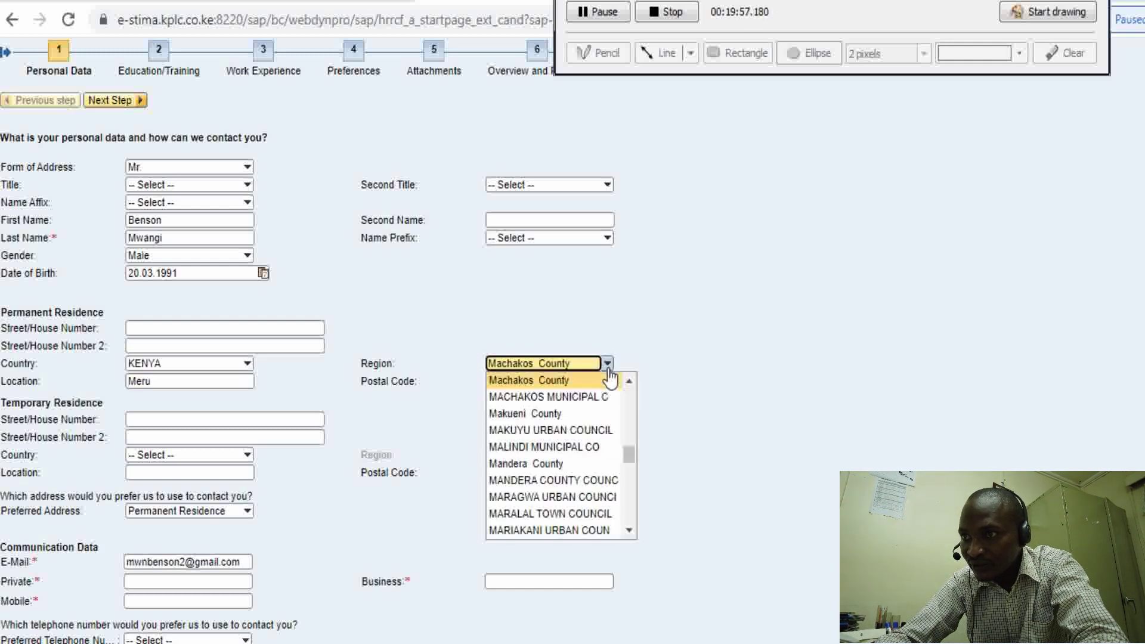
{"action": "key", "text": "Down"}
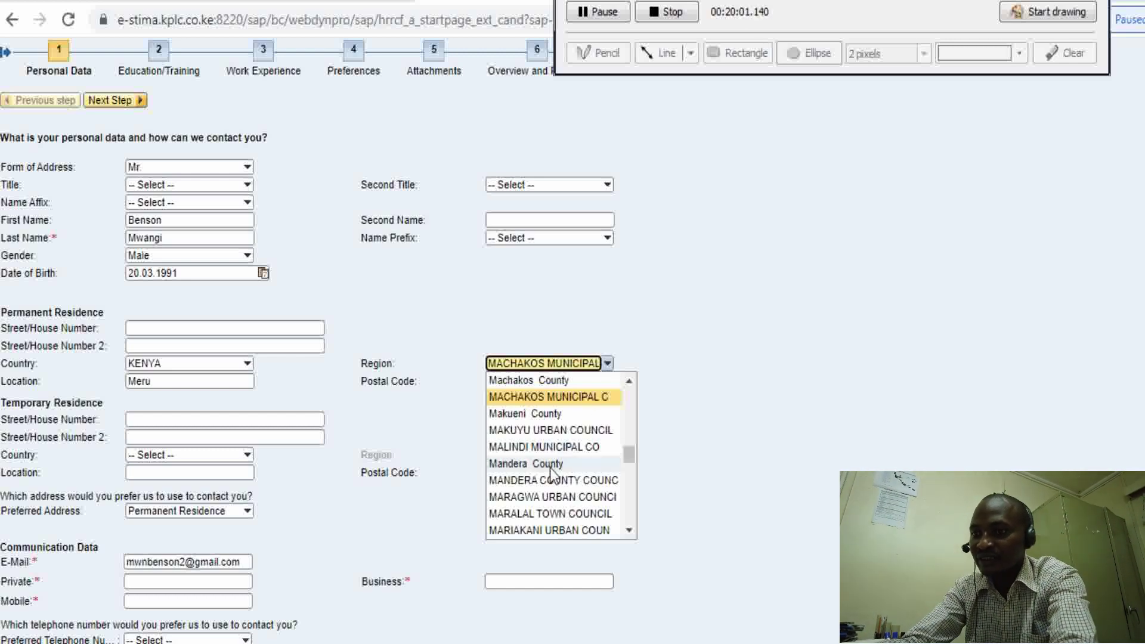
{"action": "key", "text": "Down"}
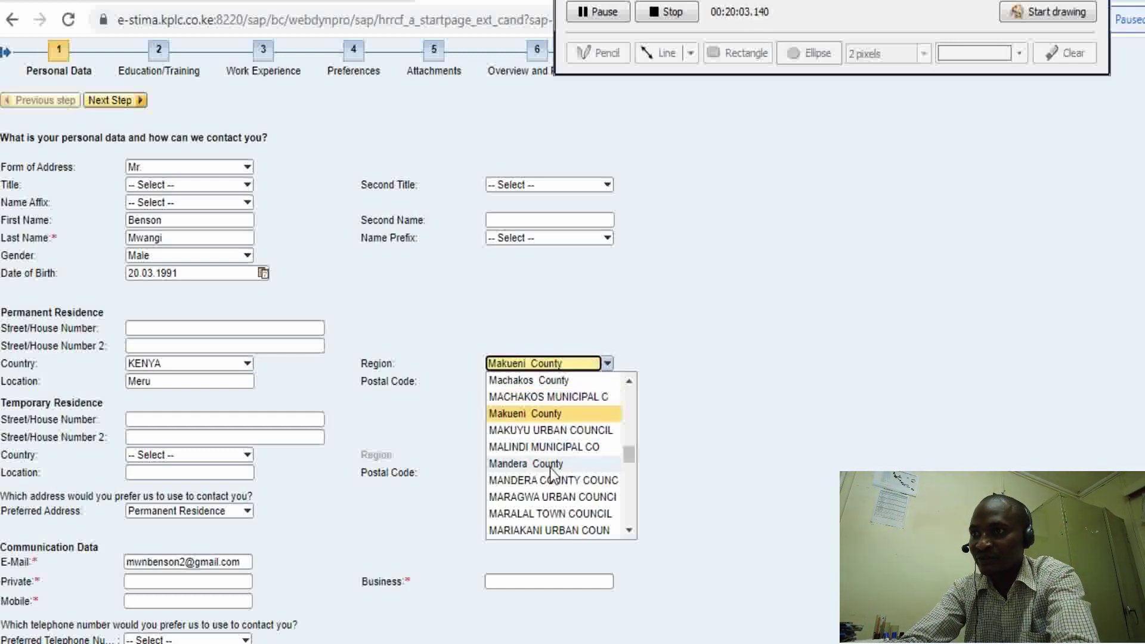
{"action": "left_click", "coordinate": [629, 531]}
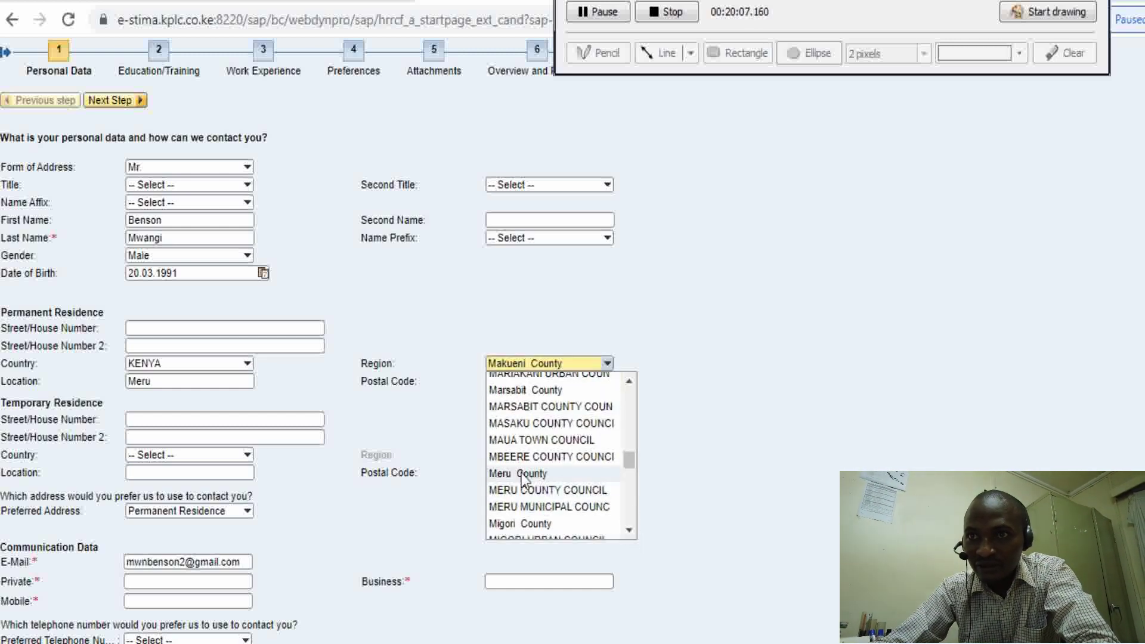
{"action": "left_click", "coordinate": [524, 476]}
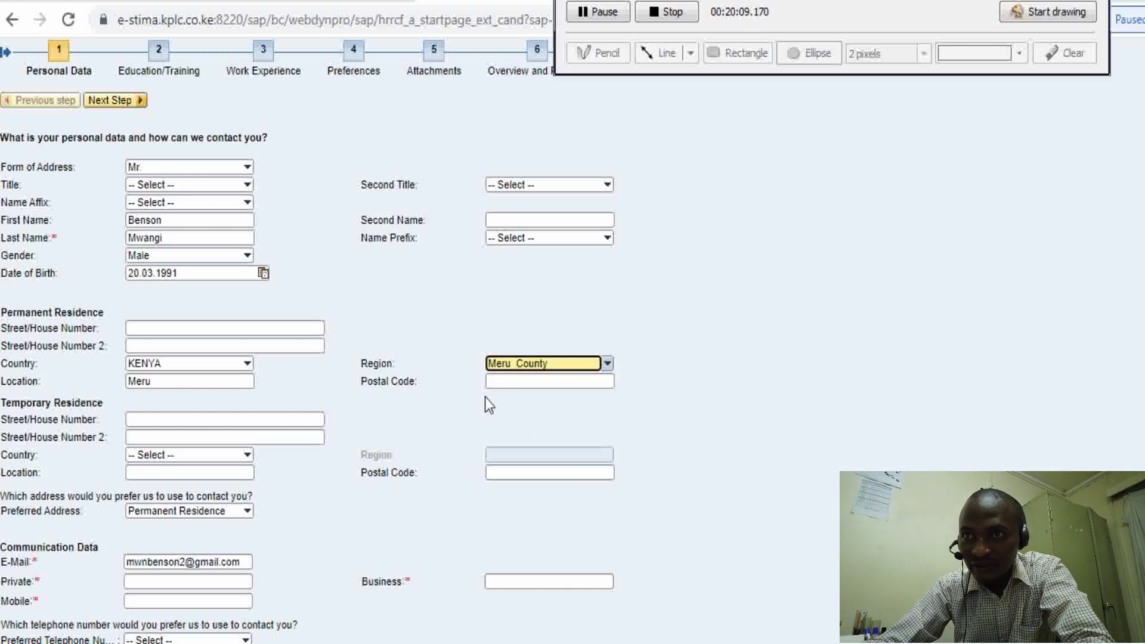
{"action": "left_click", "coordinate": [497, 381]}
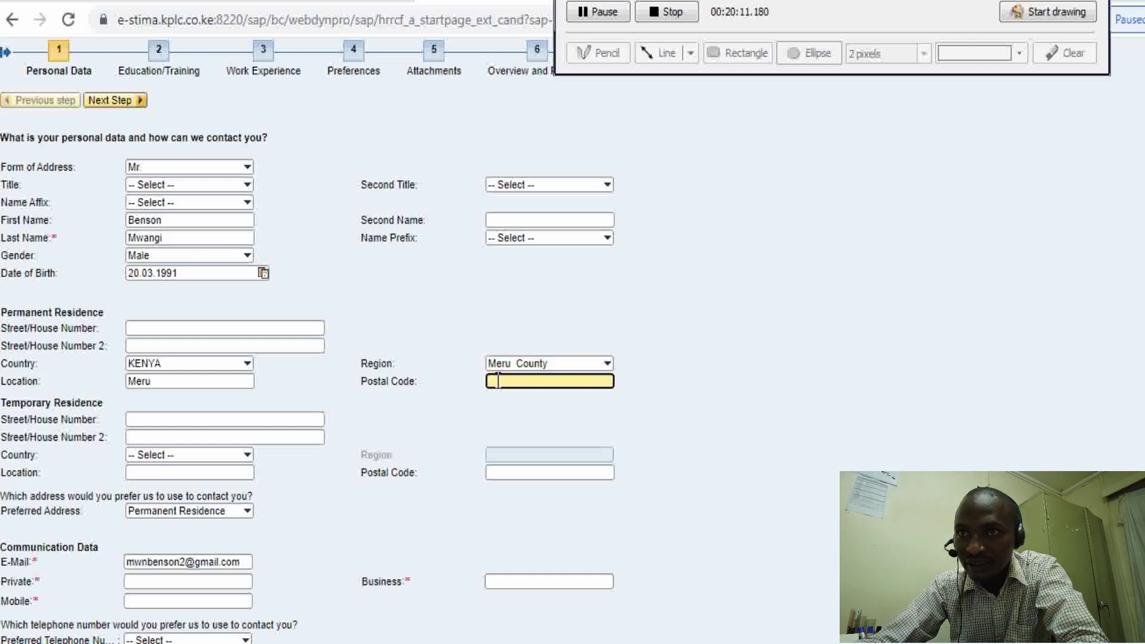
Step: Enter postal code 60200 and the applicant's private e-mail address
{"action": "type", "text": "60200"}
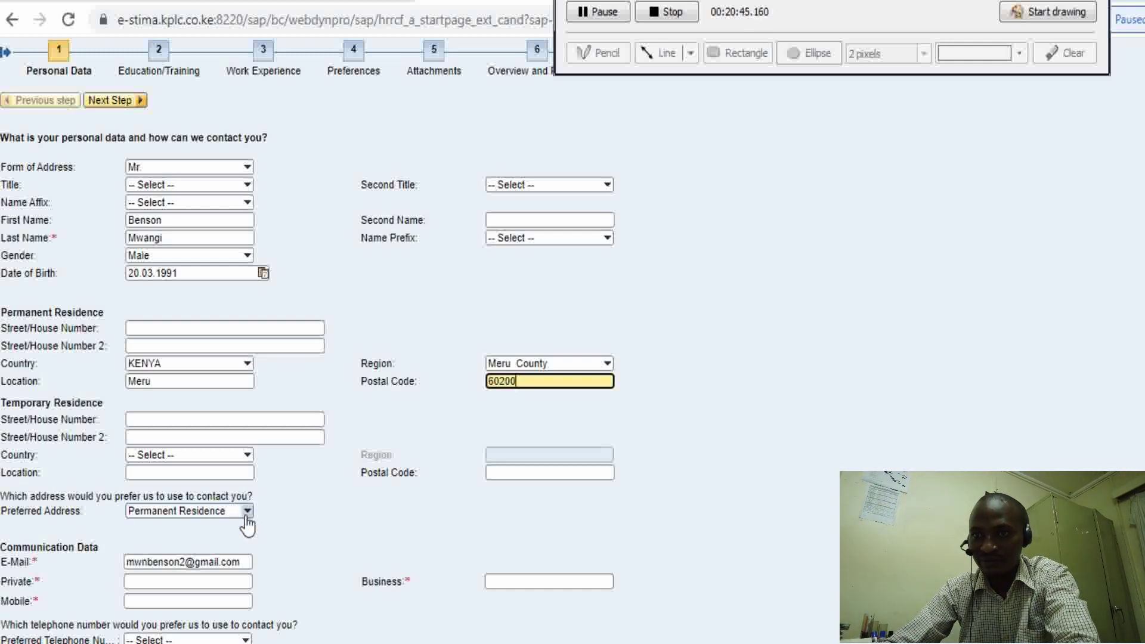
{"action": "left_click", "coordinate": [147, 582]}
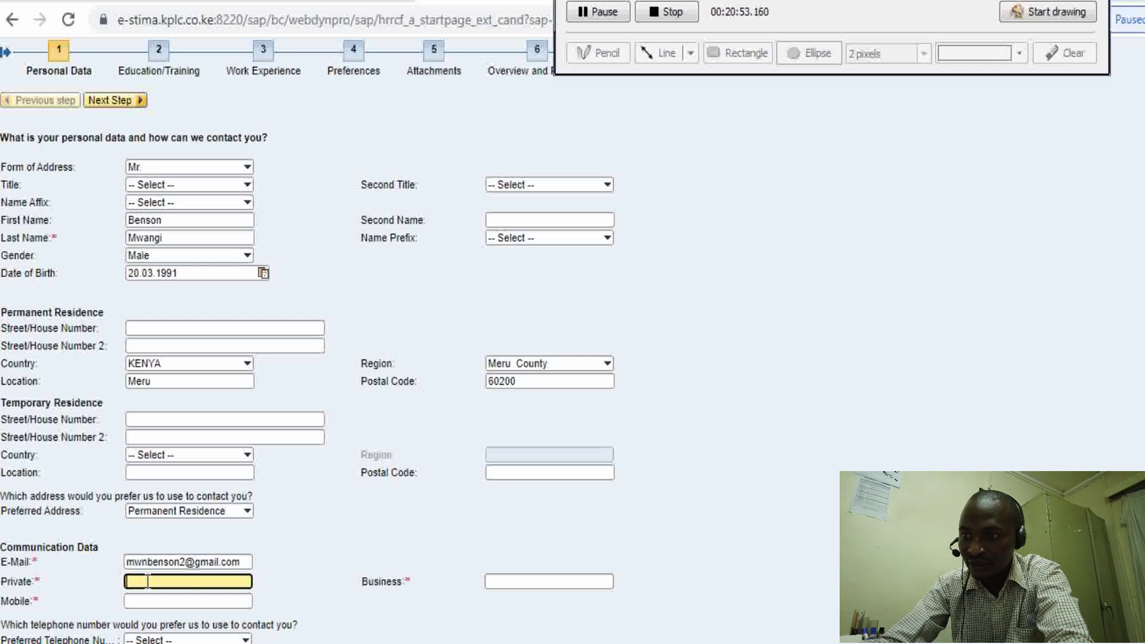
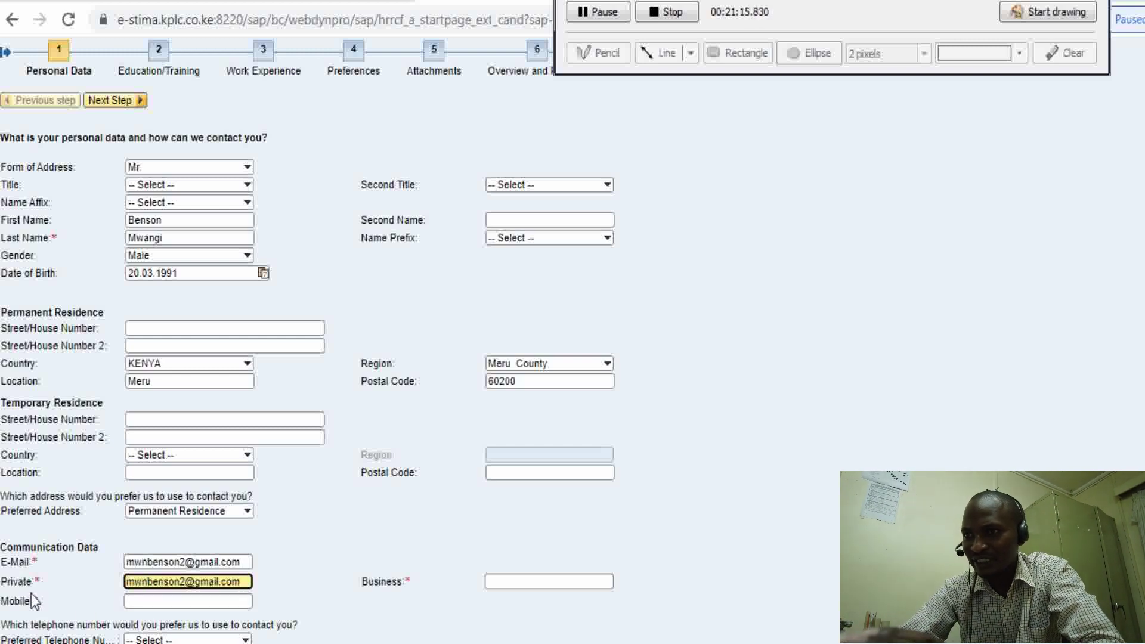
Step: Begin entering the applicant's mobile phone number
{"action": "left_click", "coordinate": [154, 602]}
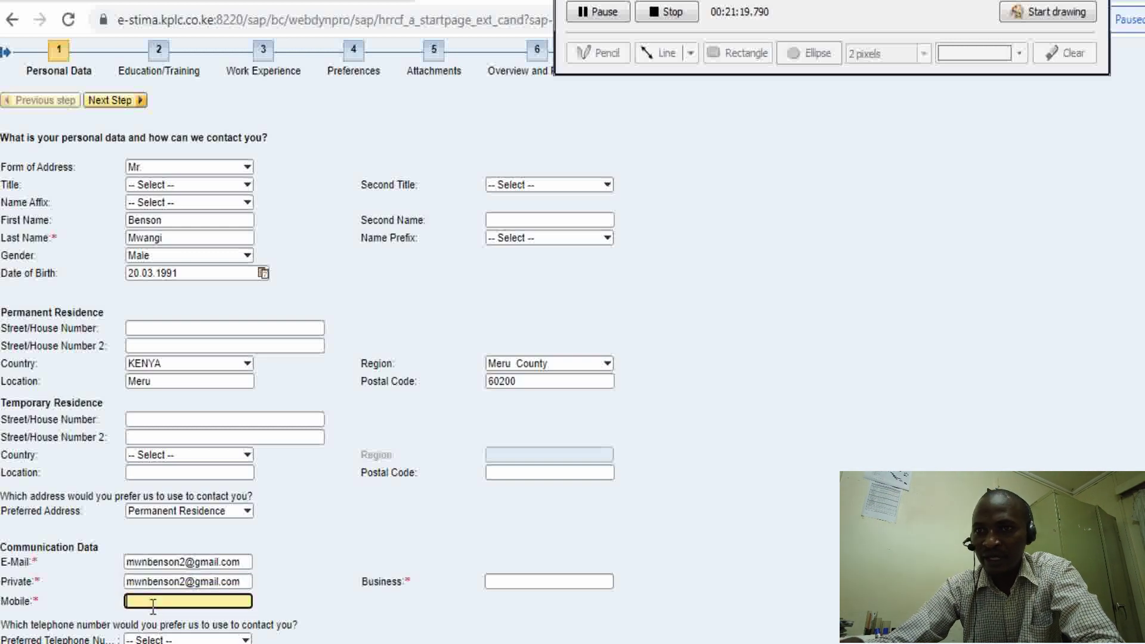
{"action": "left_click", "coordinate": [511, 583]}
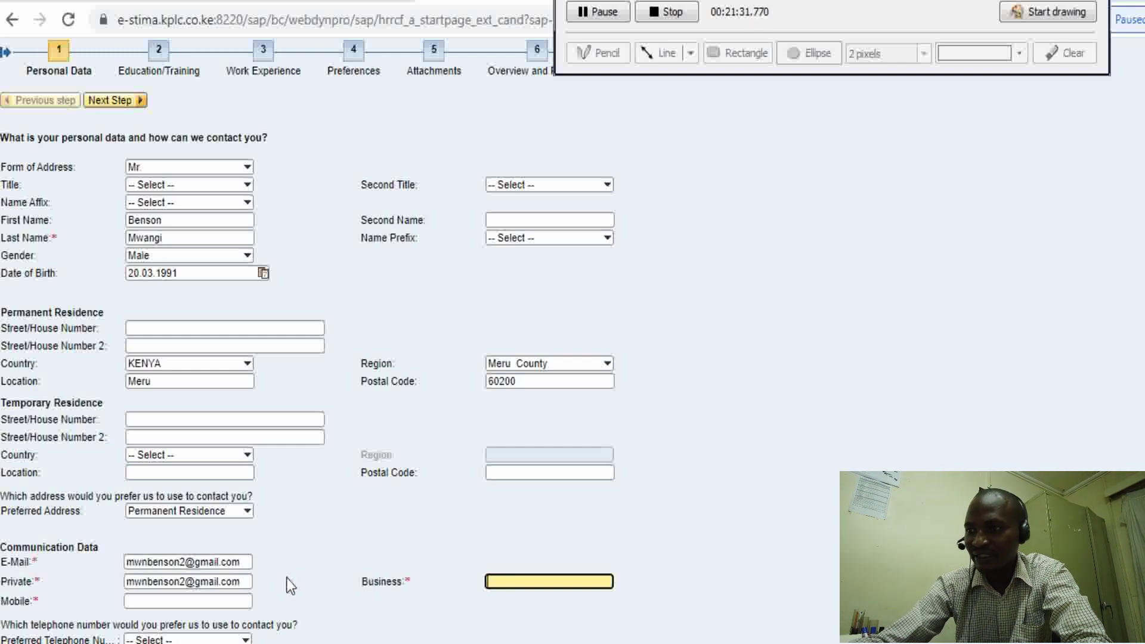
{"action": "left_click", "coordinate": [156, 602]}
{"action": "type", "text": "07"}
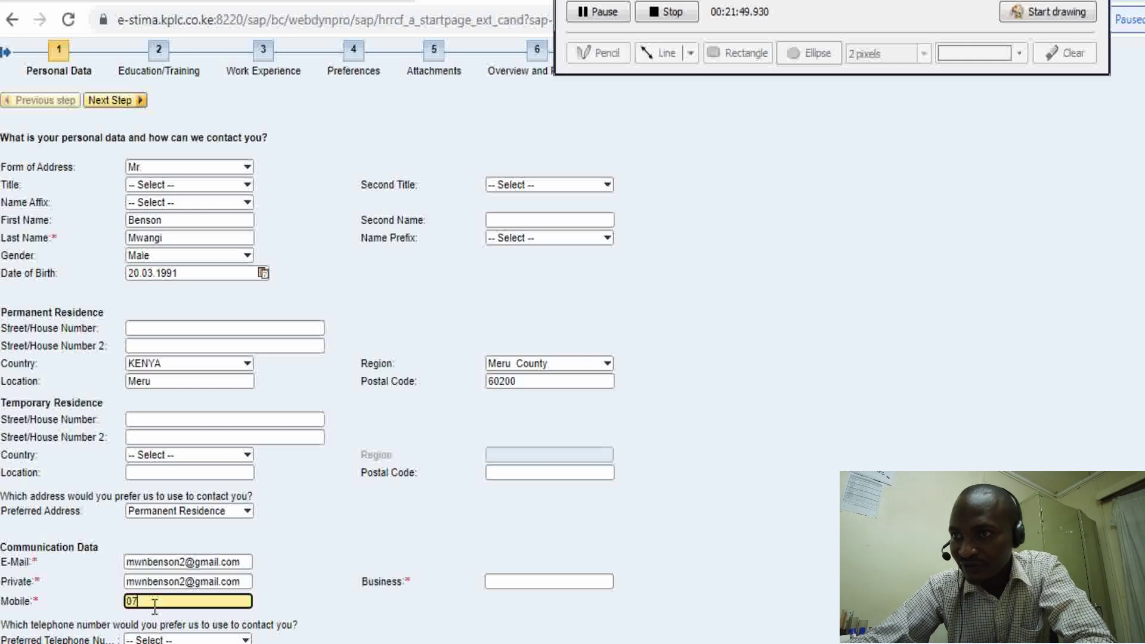
{"action": "type", "text": "5"}
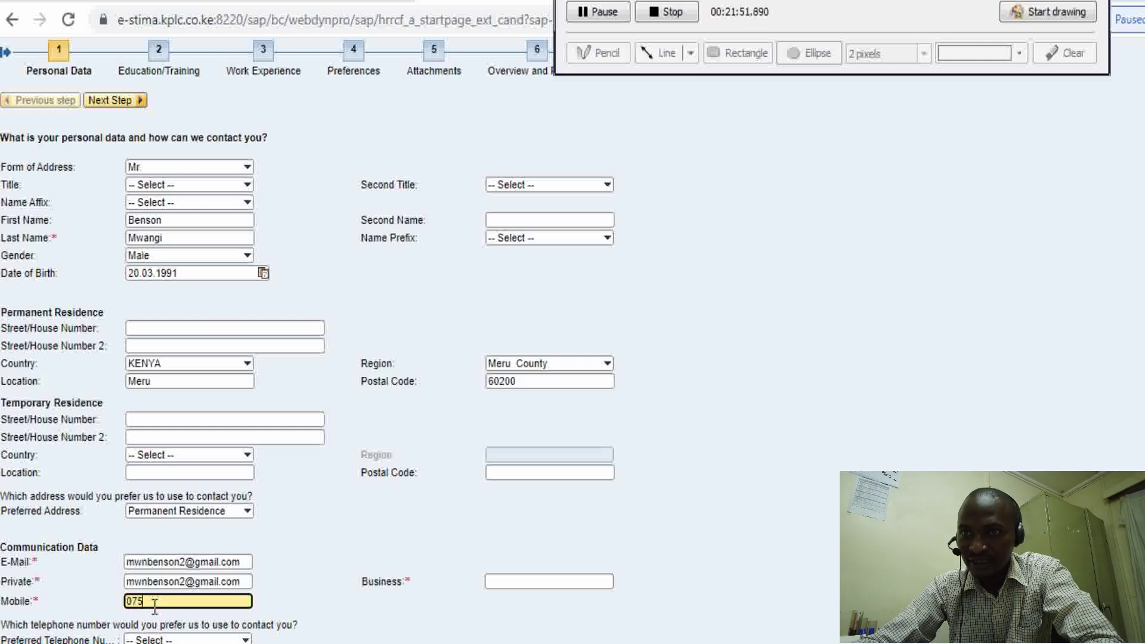
{"action": "type", "text": "7823"}
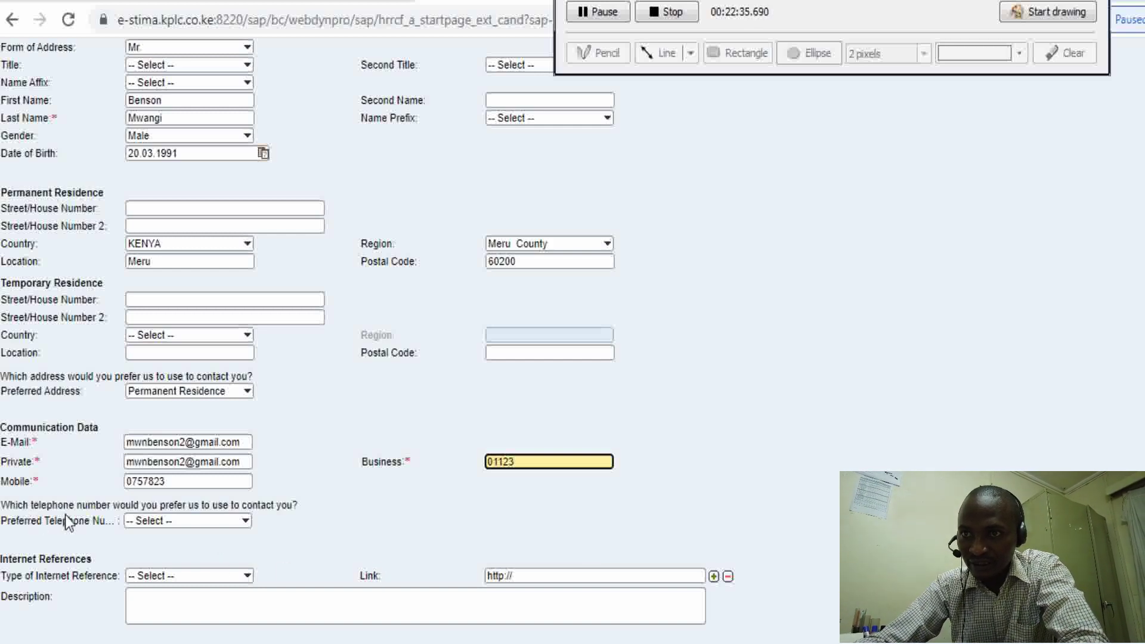
Step: Make Private the preferred telephone and choose Other Internet Reference as reference type
{"action": "left_click", "coordinate": [245, 523]}
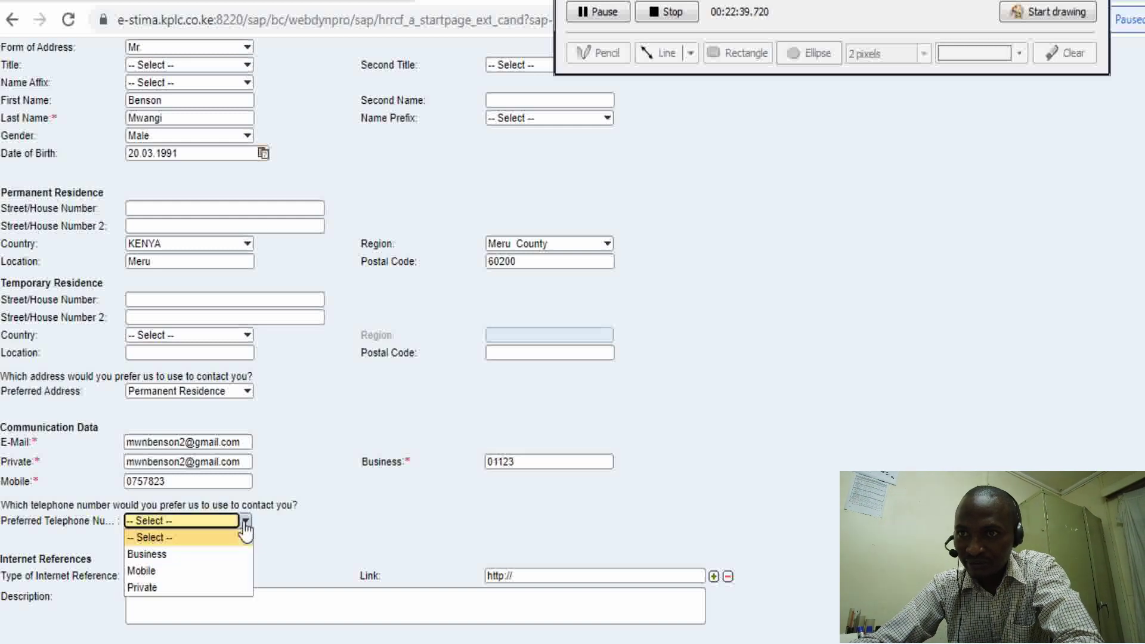
{"action": "left_click", "coordinate": [147, 589]}
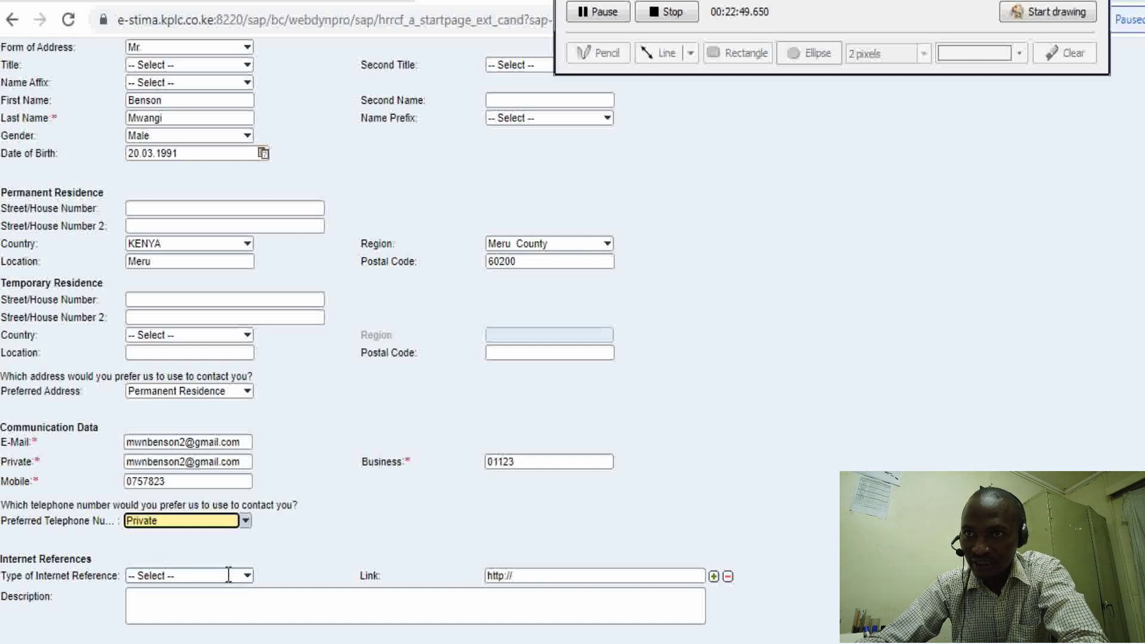
{"action": "left_click", "coordinate": [247, 576]}
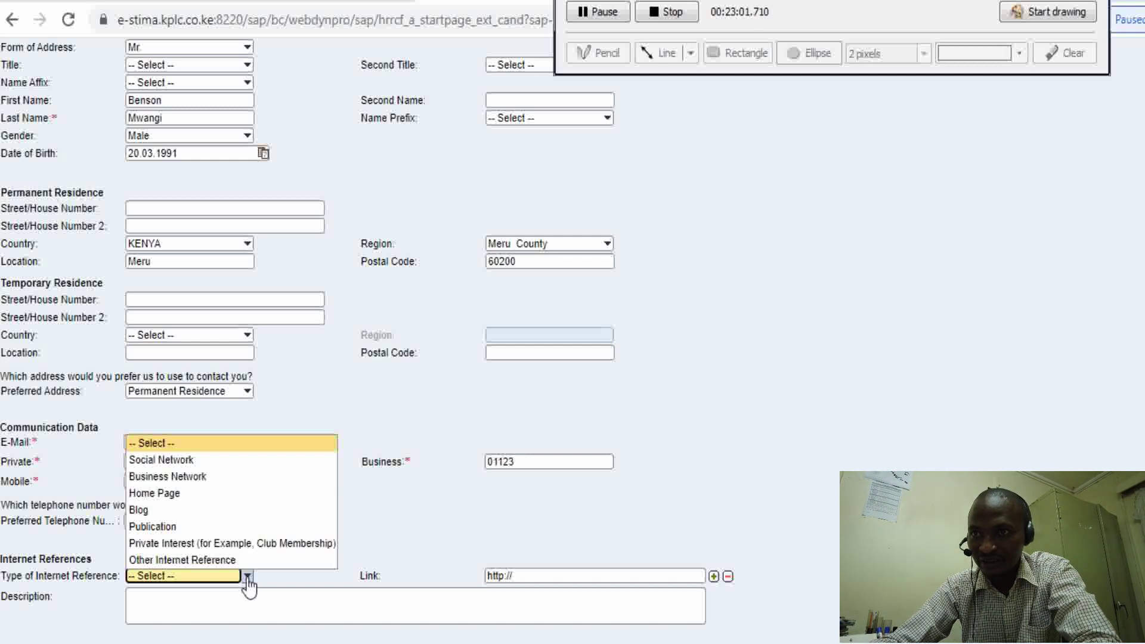
{"action": "left_click", "coordinate": [216, 559]}
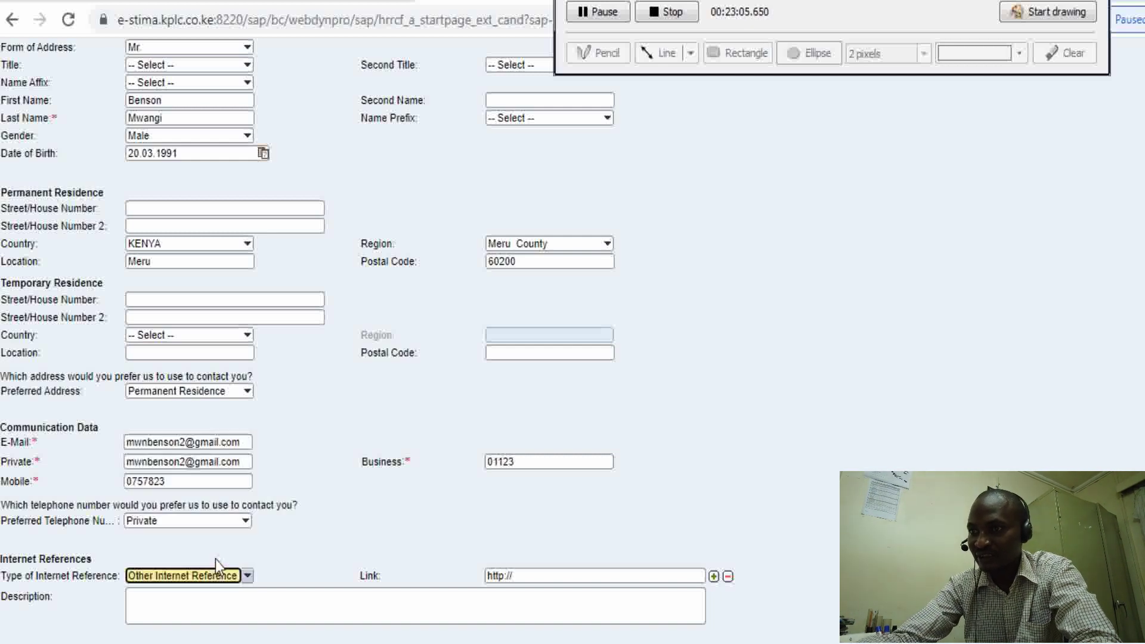
Step: Replace the internet reference link with the applicant's e-mail address
{"action": "left_click", "coordinate": [599, 576]}
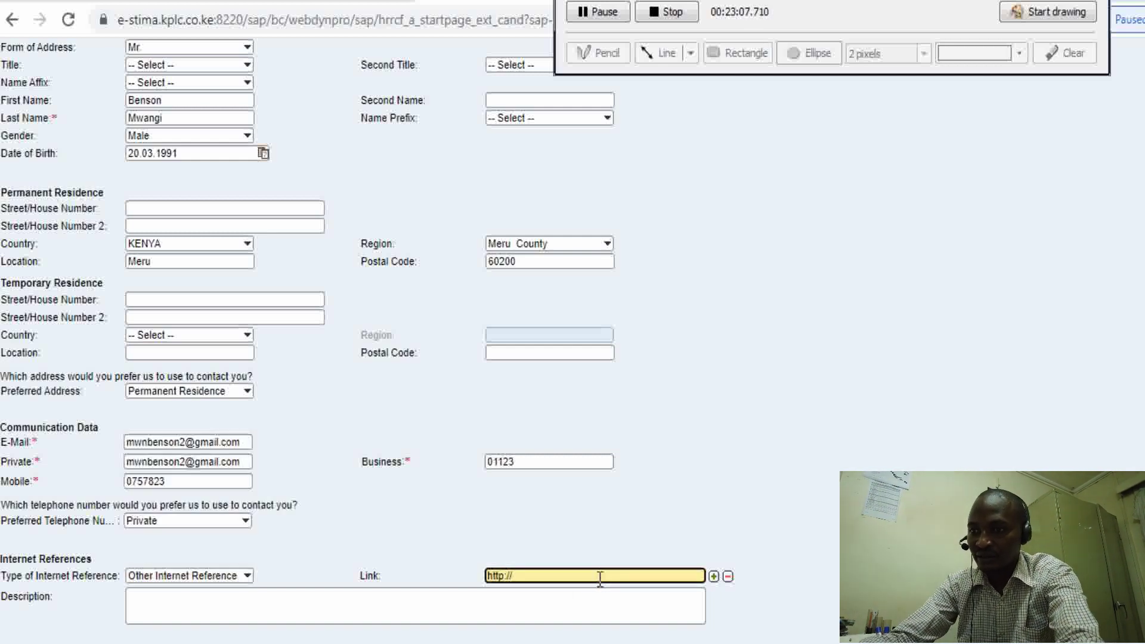
{"action": "key", "text": "BackSpace"}
{"action": "key", "text": "BackSpace"}
{"action": "key", "text": "BackSpace"}
{"action": "key", "text": "BackSpace"}
{"action": "key", "text": "BackSpace"}
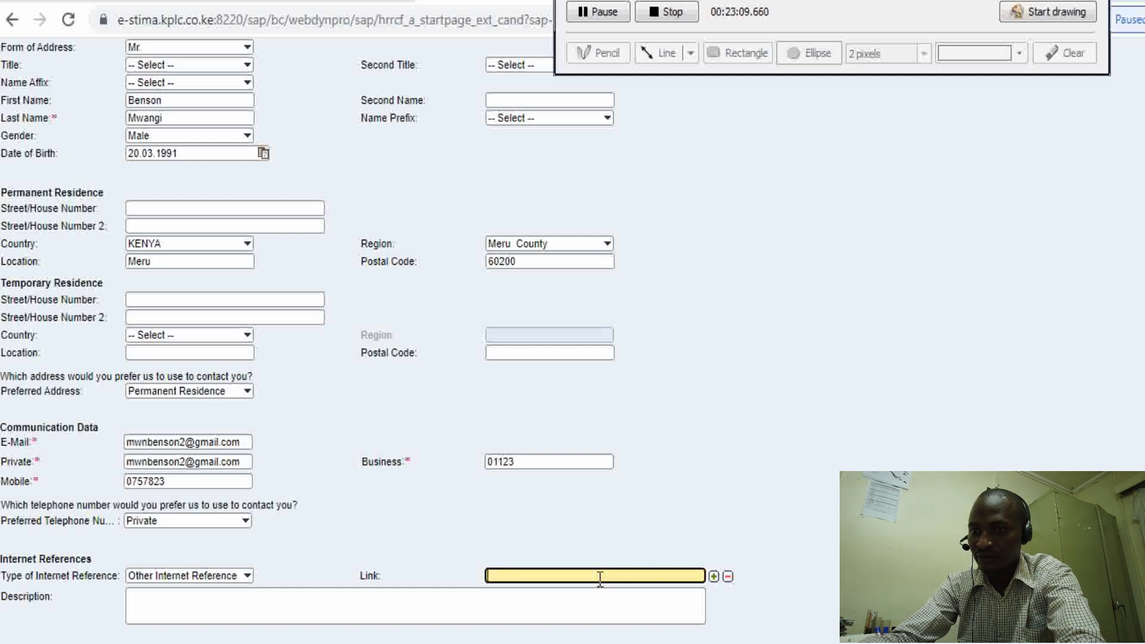
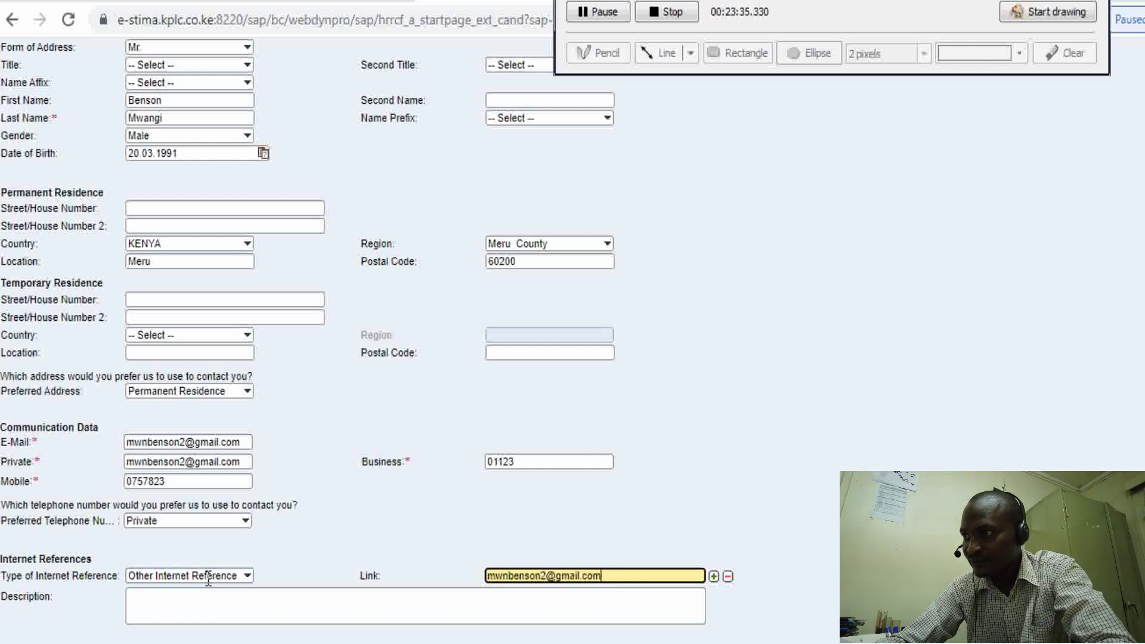
{"action": "left_click", "coordinate": [157, 609]}
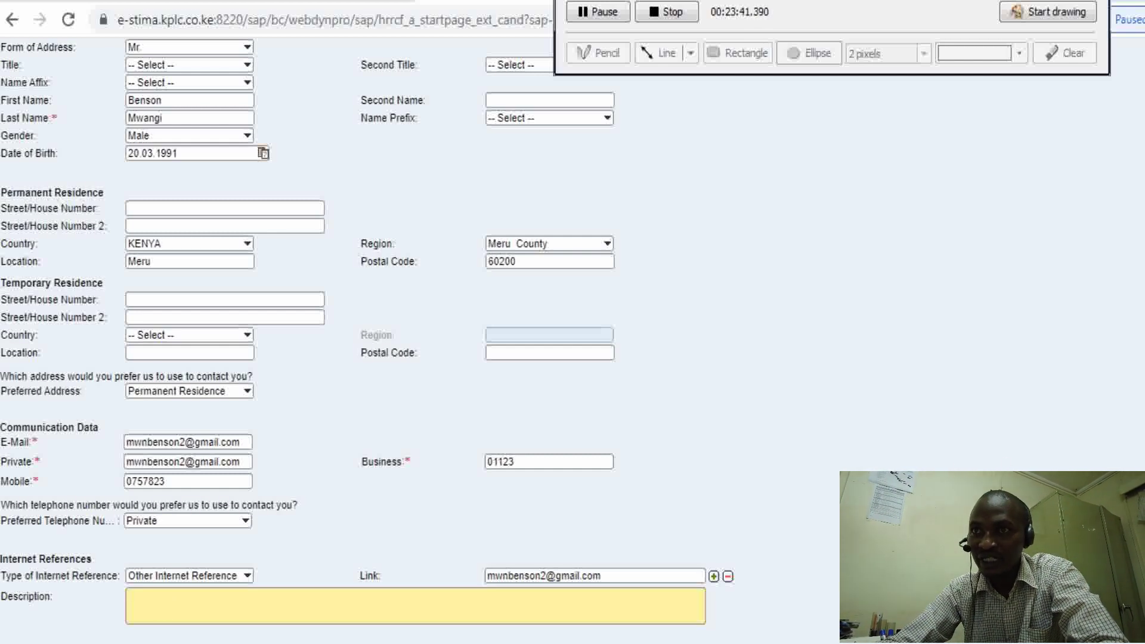
Step: Return to the top of Personal Data and advance to the Education/Training step
{"action": "scroll", "coordinate": [358, 340], "scroll_direction": "up", "scroll_amount": 2}
{"action": "scroll", "coordinate": [511, 264], "scroll_direction": "up", "scroll_amount": 2}
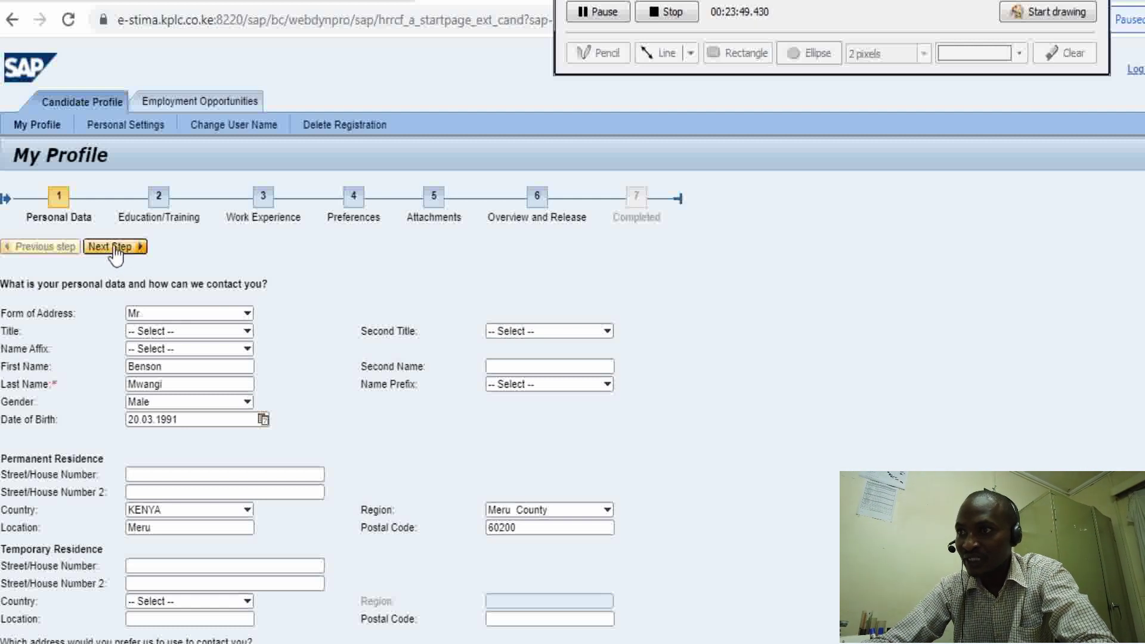
{"action": "left_click", "coordinate": [115, 248]}
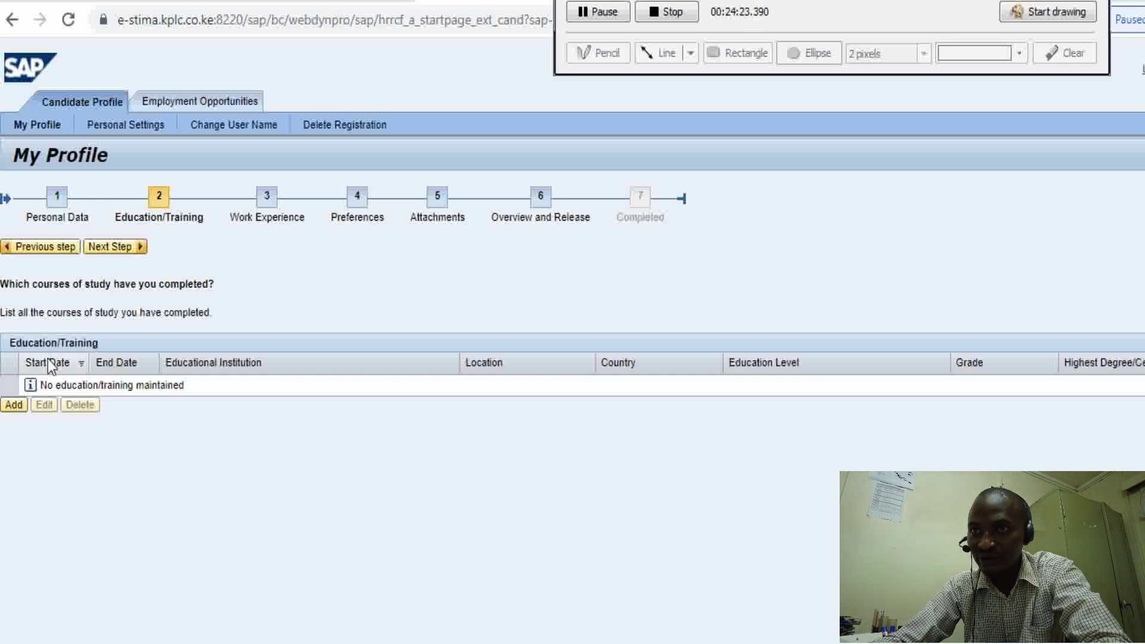
Step: Add a new education entry with Nairobi Technical as the educational institution
{"action": "left_click", "coordinate": [21, 407]}
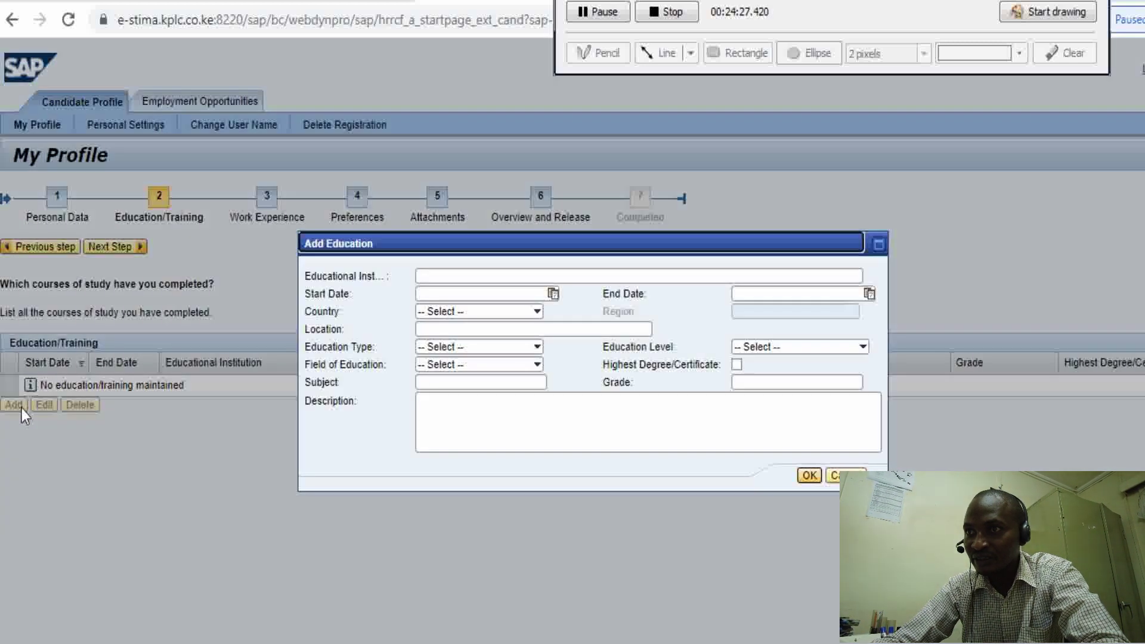
{"action": "left_click", "coordinate": [440, 277]}
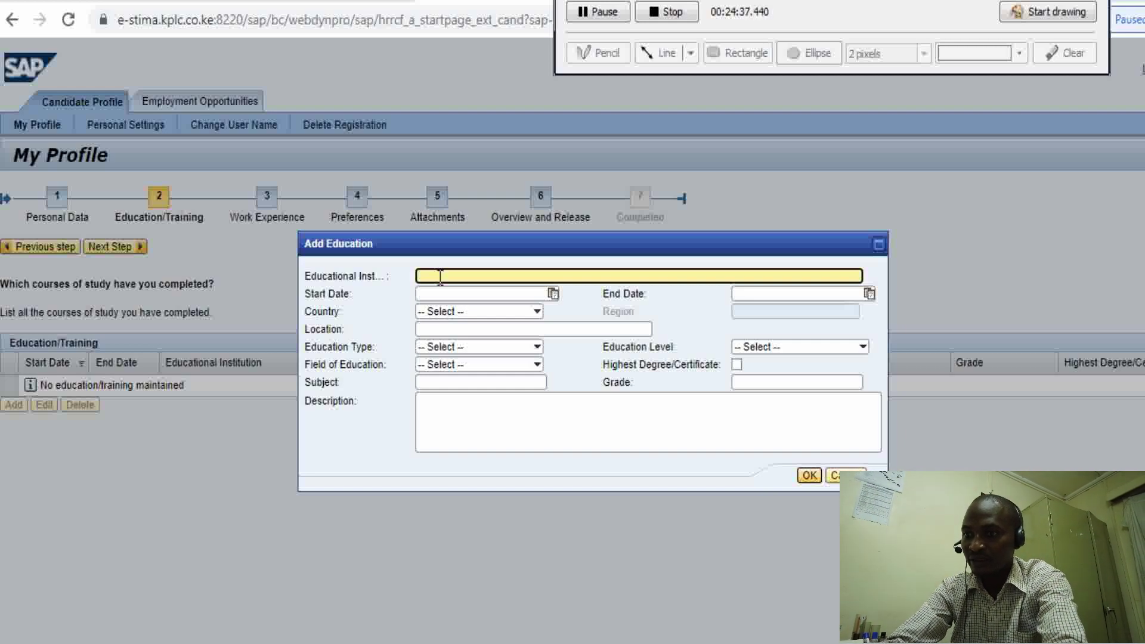
{"action": "type", "text": "Na"}
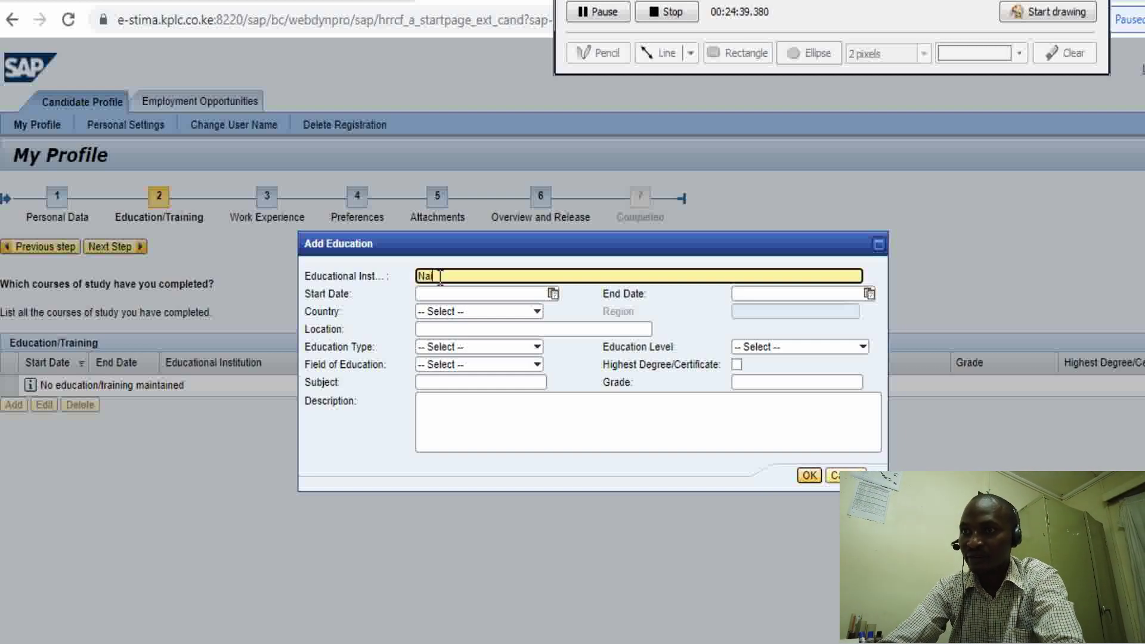
{"action": "type", "text": "irobi"}
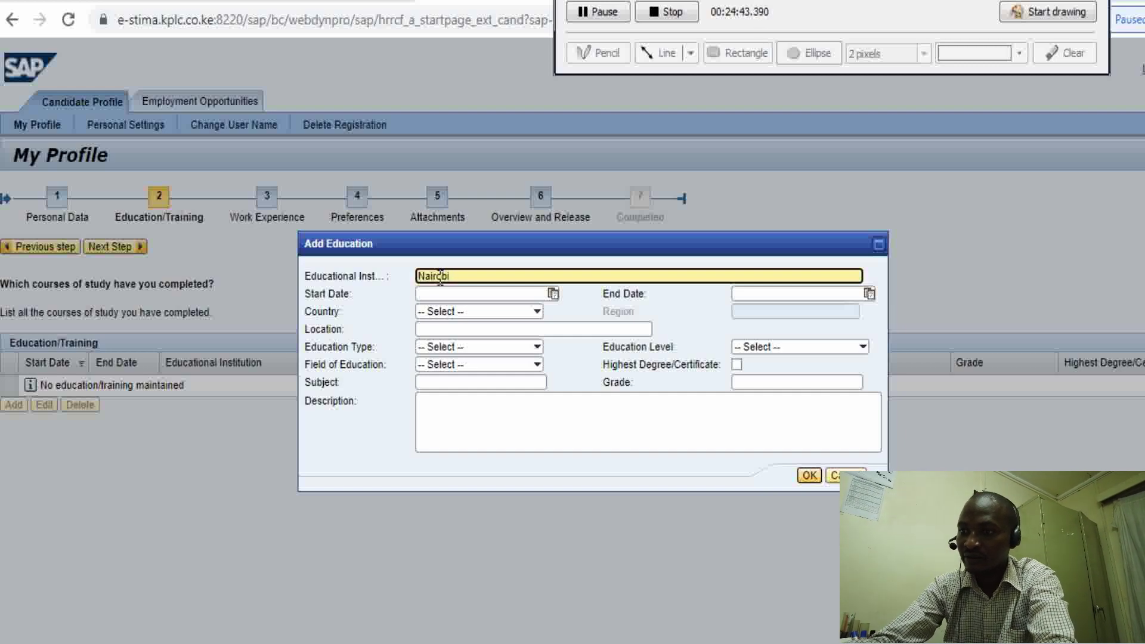
{"action": "type", "text": " Techn"}
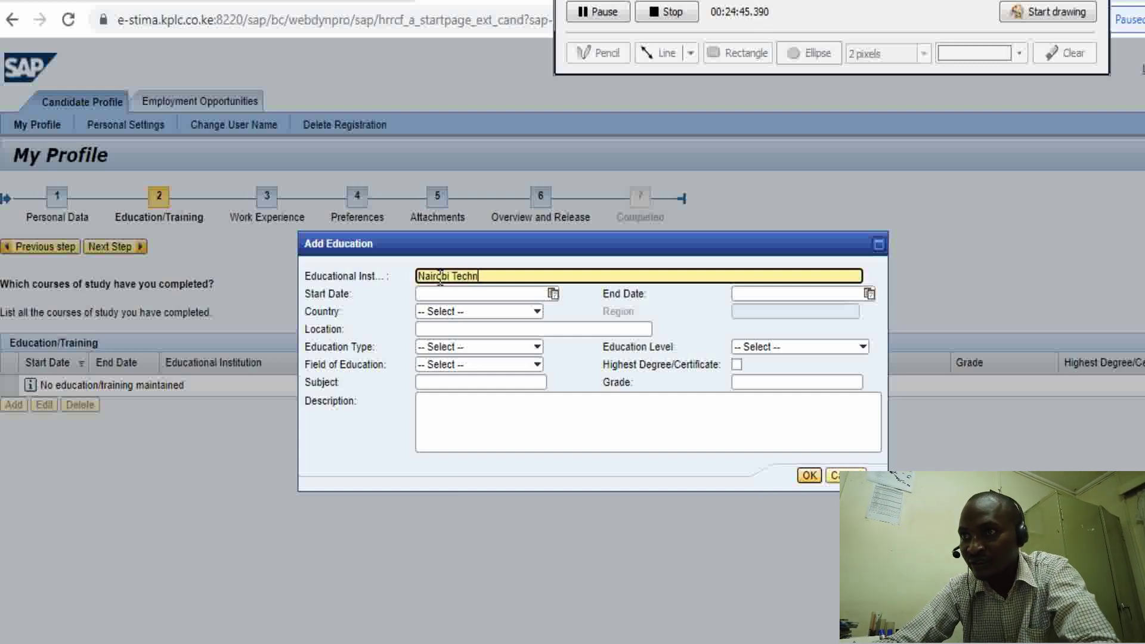
{"action": "type", "text": "ica"}
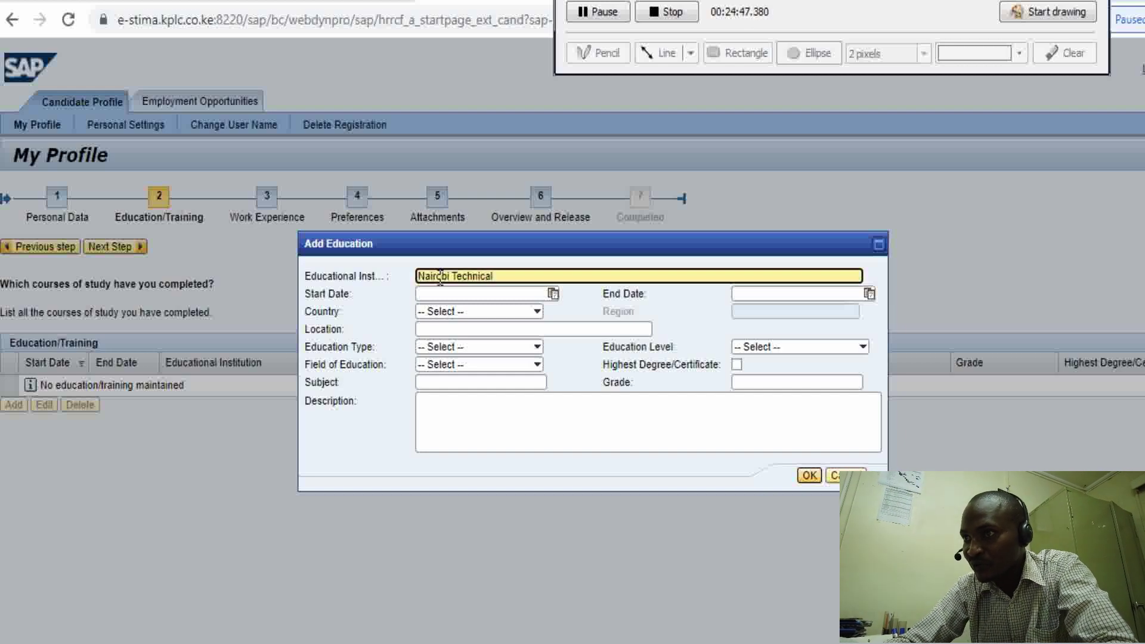
{"action": "type", "text": "l"}
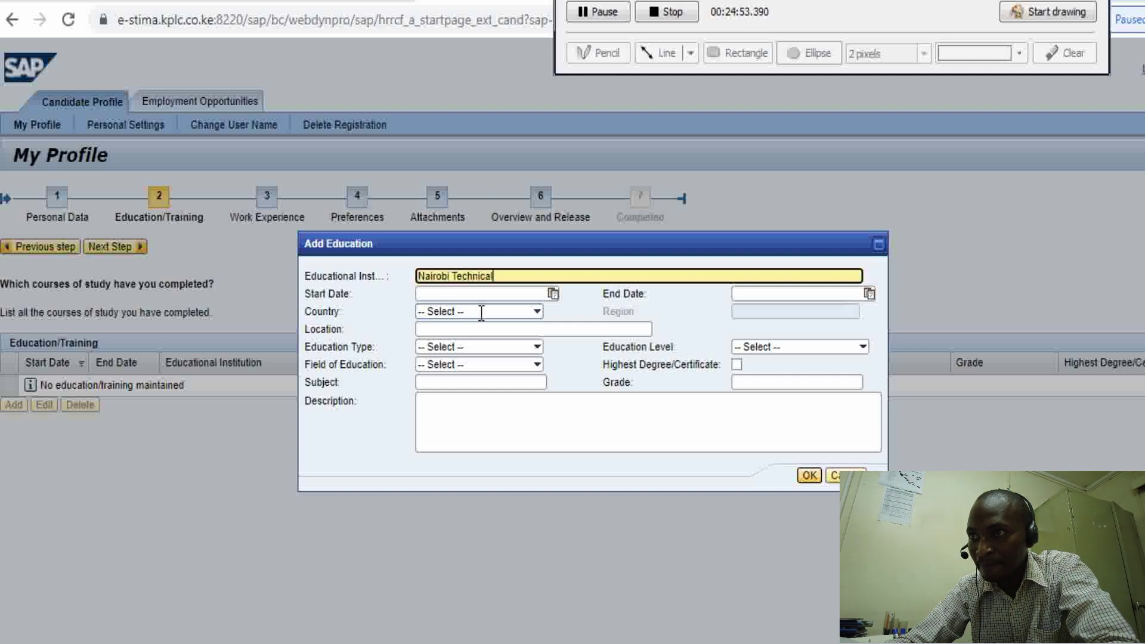
Step: Set the course start date to 16 January 2020
{"action": "left_click", "coordinate": [553, 293]}
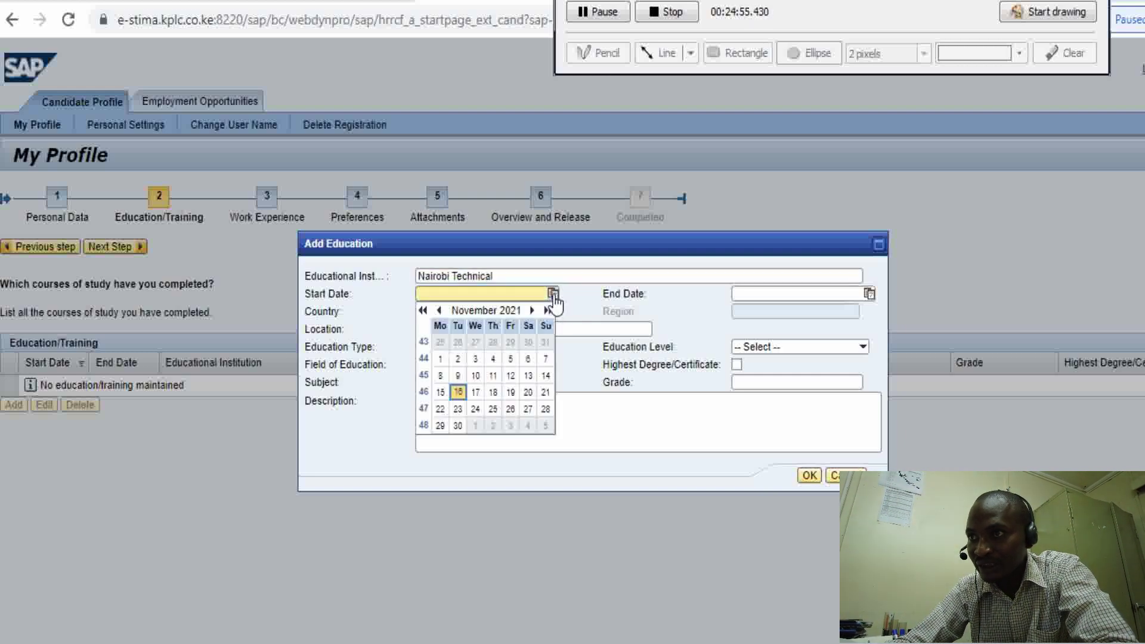
{"action": "left_click", "coordinate": [423, 311]}
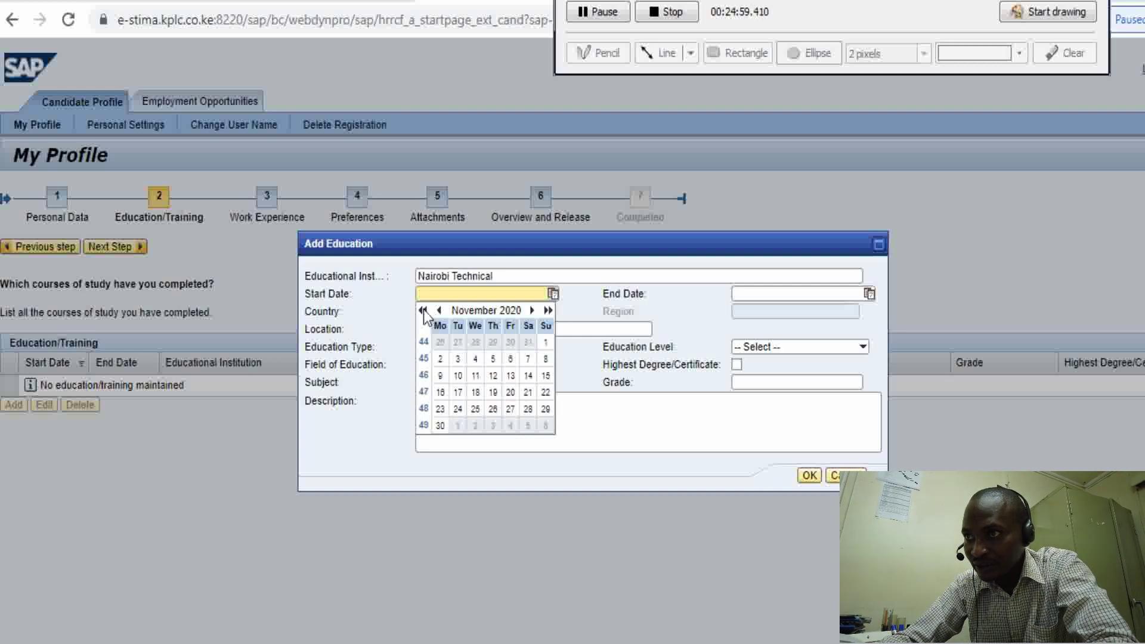
{"action": "left_click", "coordinate": [423, 310]}
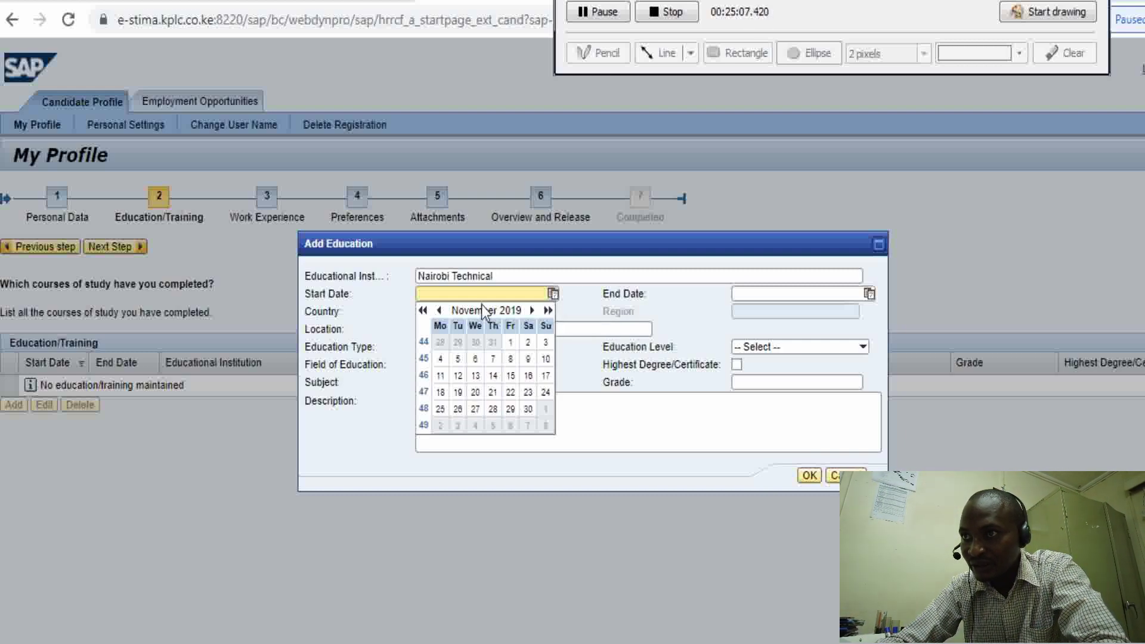
{"action": "left_click", "coordinate": [547, 312]}
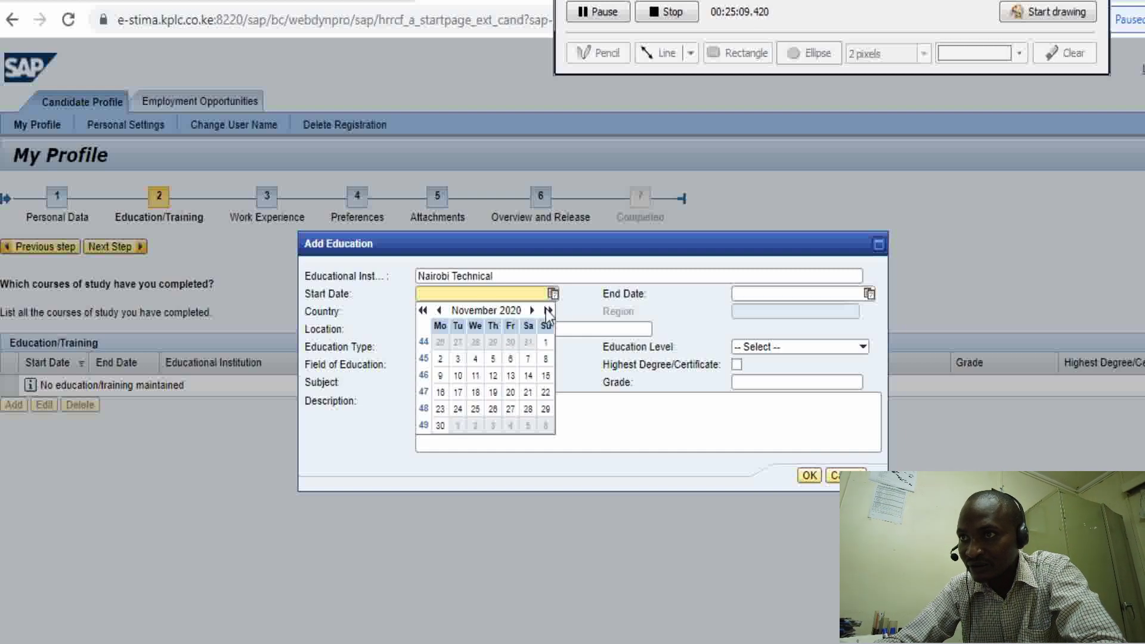
{"action": "left_click", "coordinate": [424, 311]}
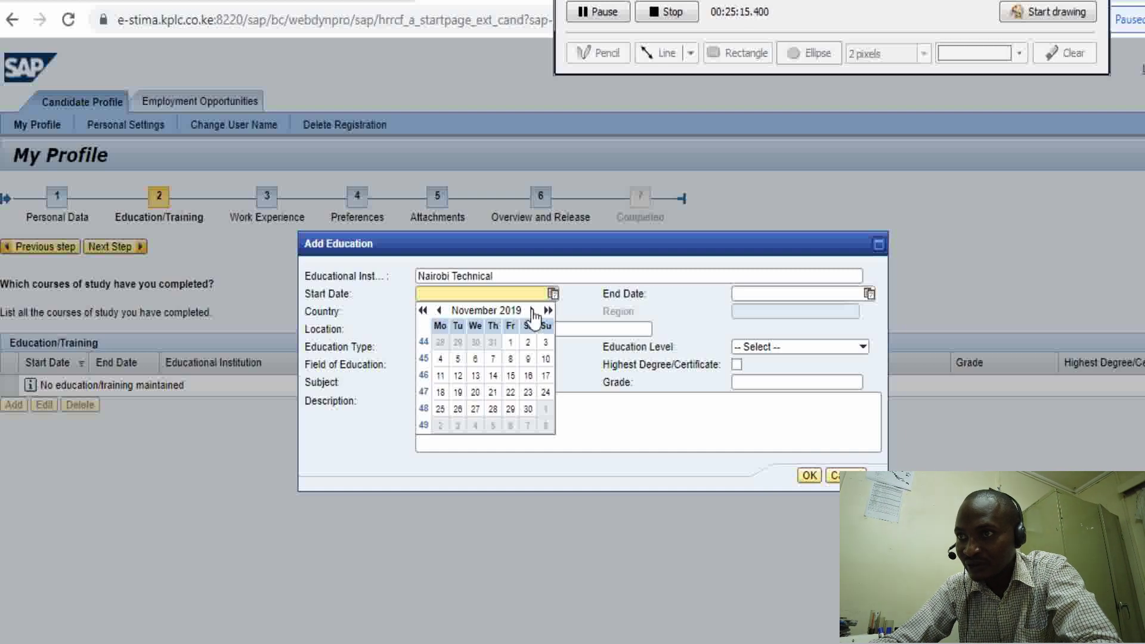
{"action": "left_click", "coordinate": [532, 310]}
{"action": "left_click", "coordinate": [532, 311]}
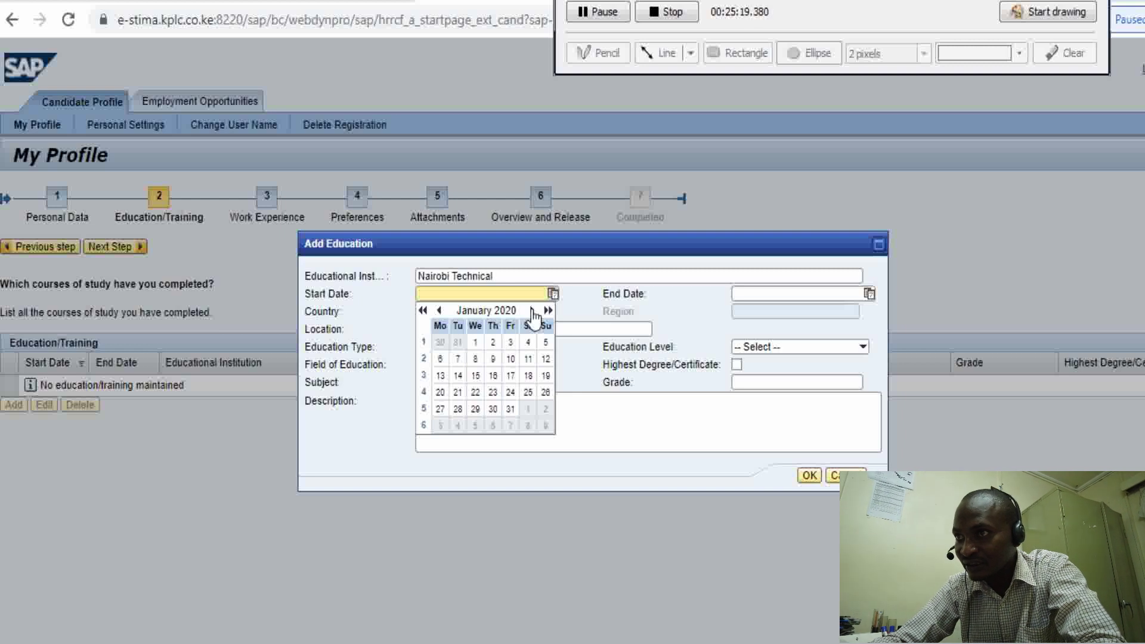
{"action": "left_click", "coordinate": [496, 375]}
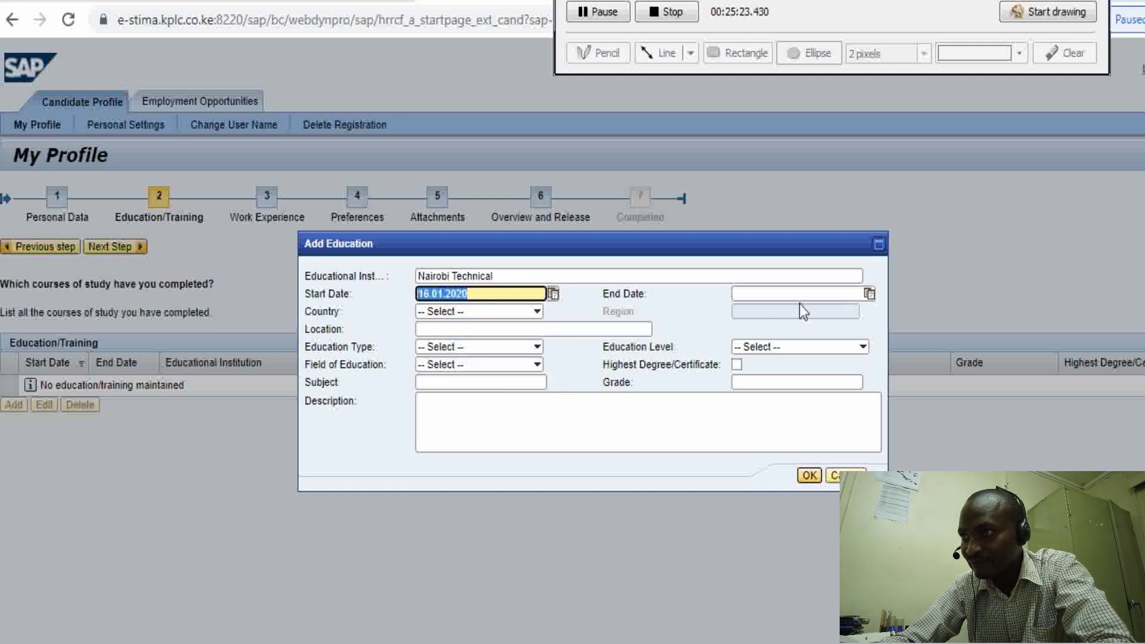
Step: Set the course end date to 16 April 2022
{"action": "left_click", "coordinate": [869, 295]}
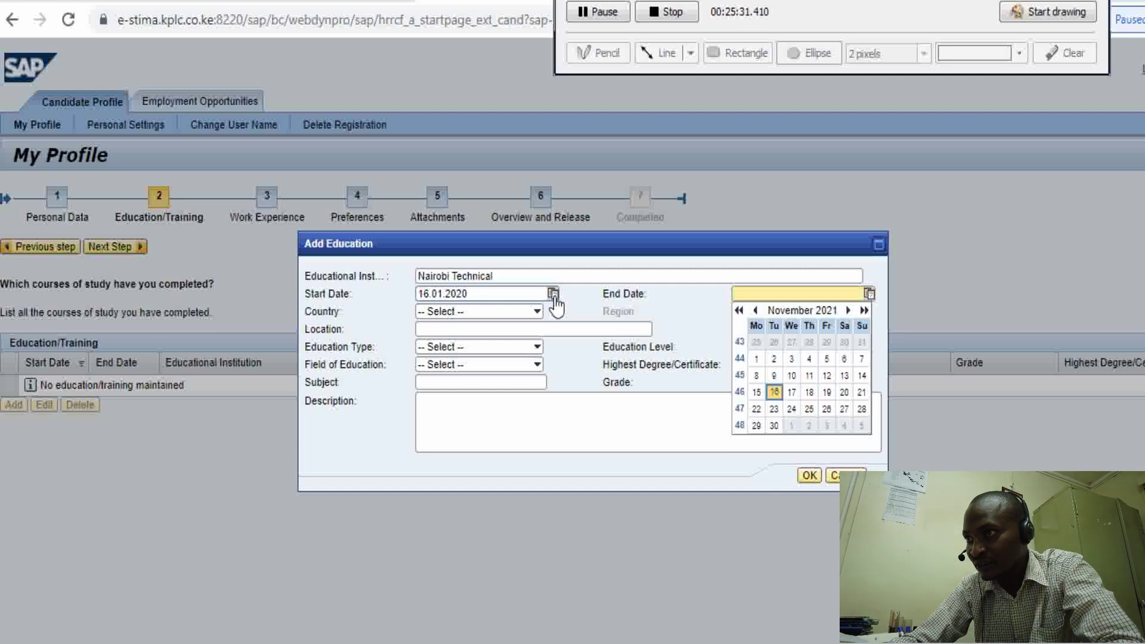
{"action": "left_click", "coordinate": [847, 311]}
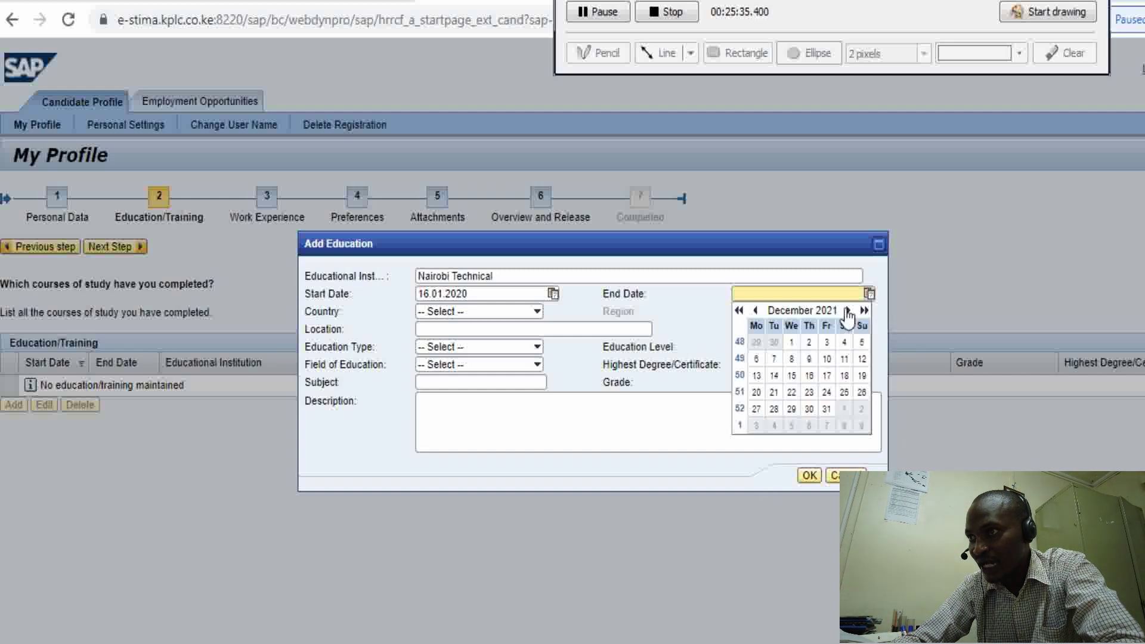
{"action": "left_click", "coordinate": [848, 311]}
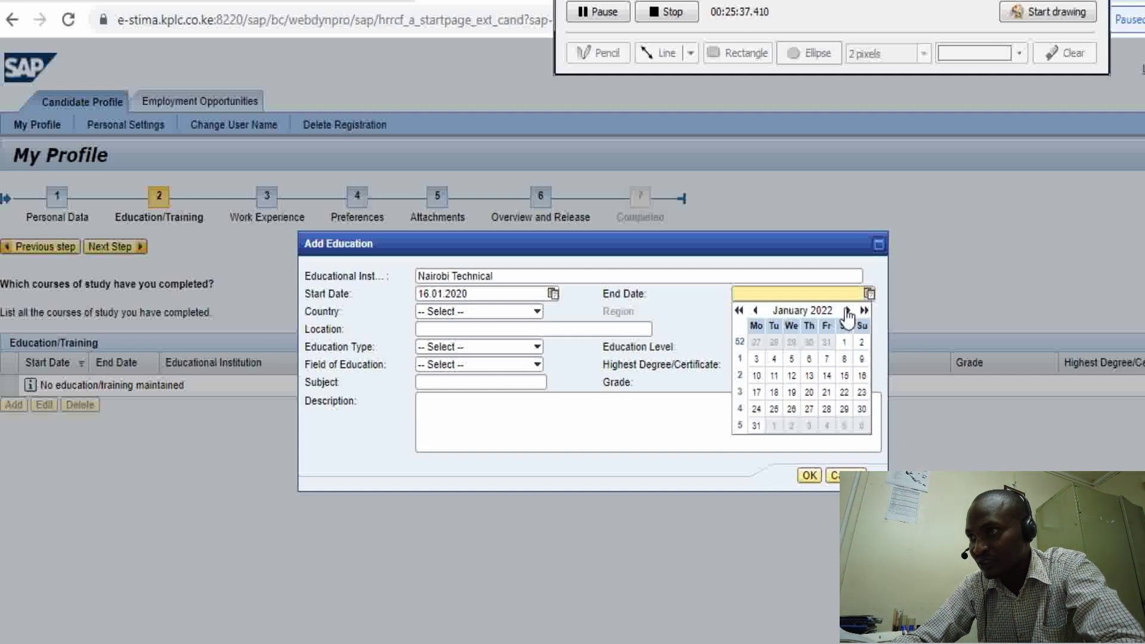
{"action": "left_click", "coordinate": [848, 311]}
{"action": "left_click", "coordinate": [847, 310]}
{"action": "left_click", "coordinate": [848, 310]}
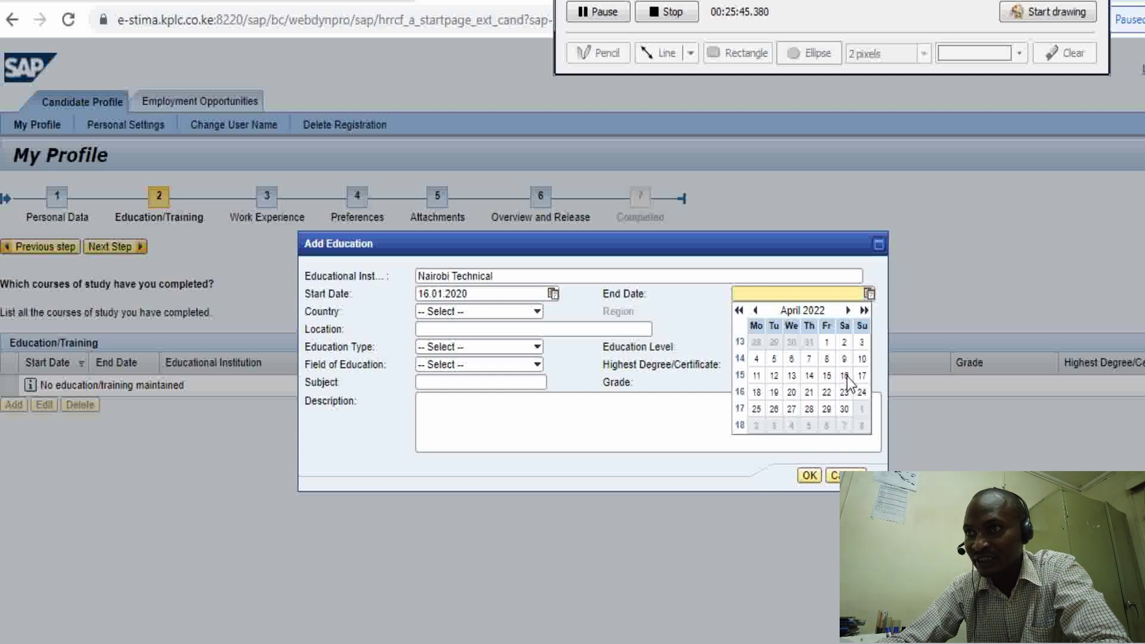
{"action": "left_click", "coordinate": [845, 376]}
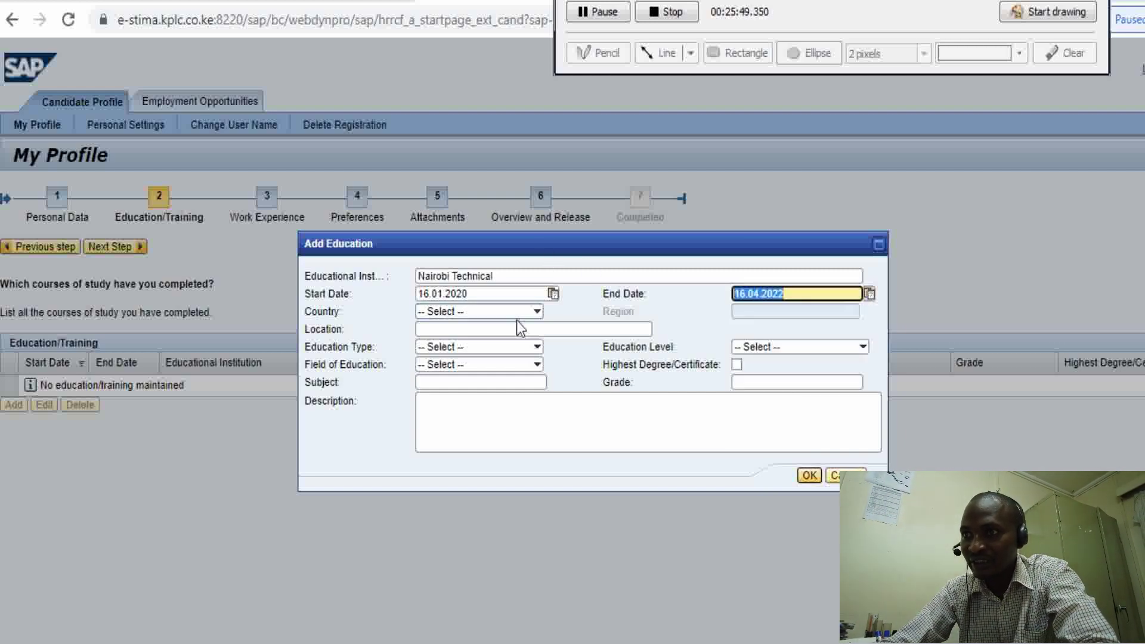
Step: Set the education country to KENYA and the location to Nairobi
{"action": "left_click", "coordinate": [538, 311]}
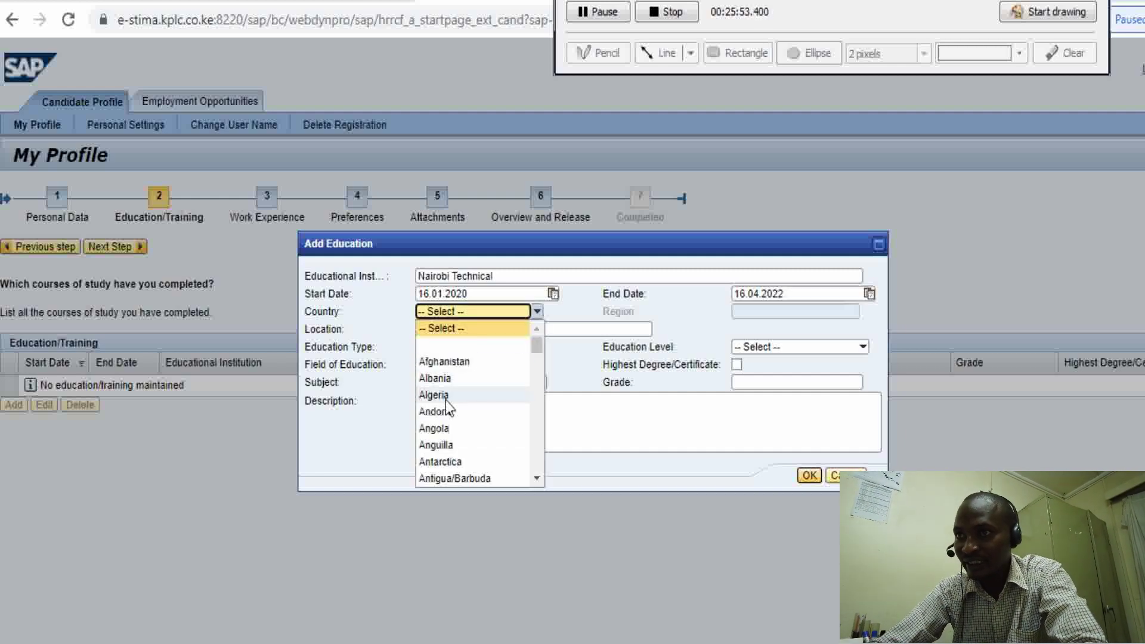
{"action": "key", "text": "k"}
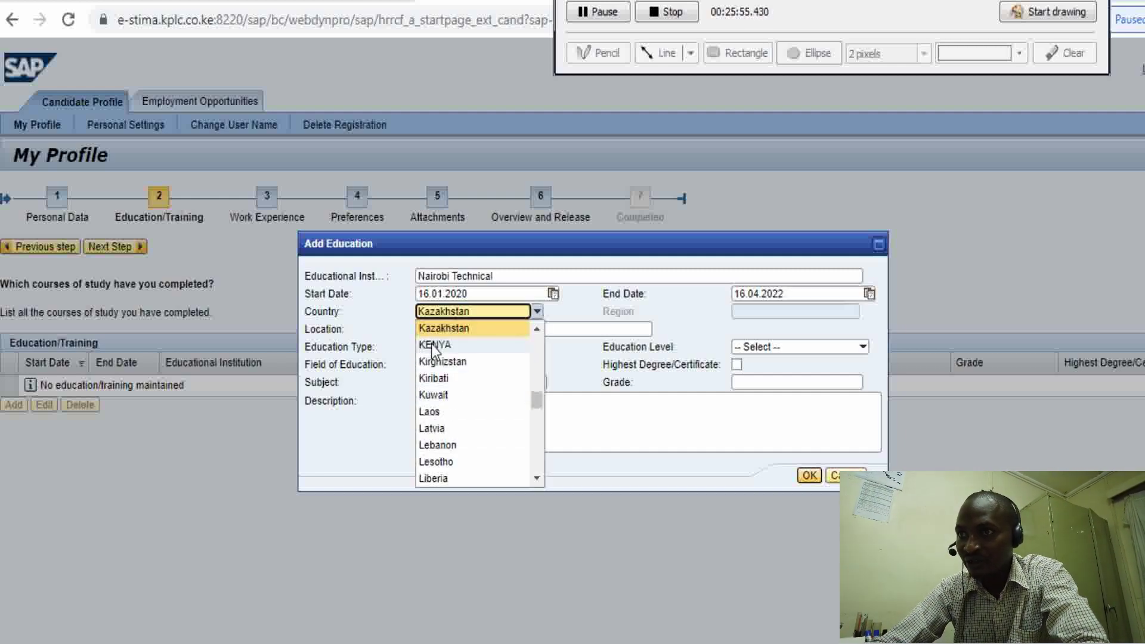
{"action": "left_click", "coordinate": [434, 345]}
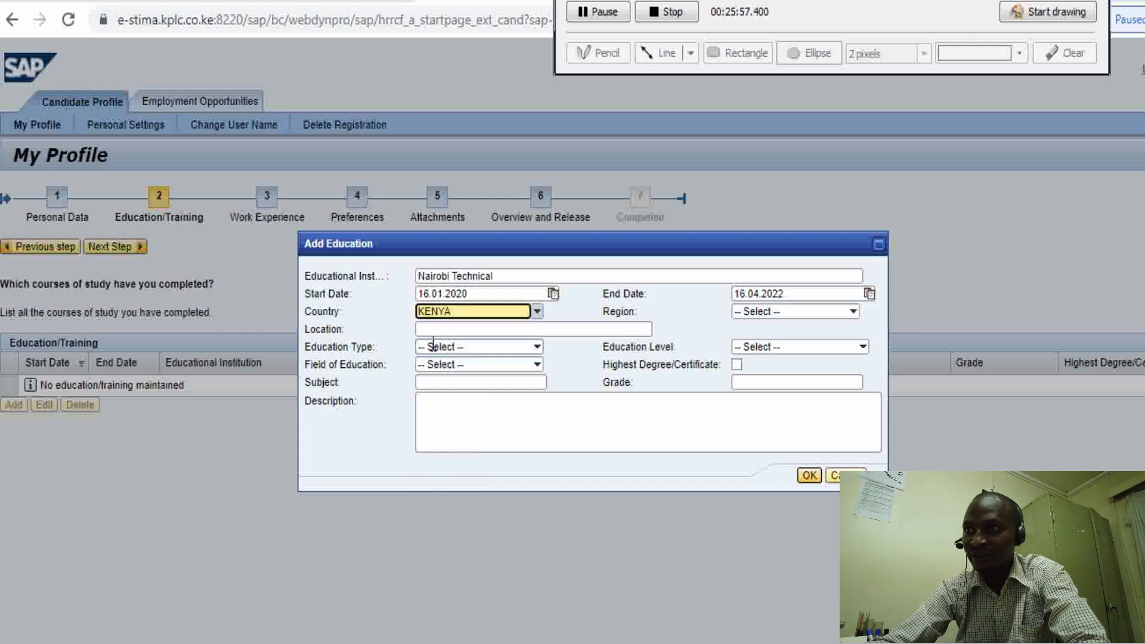
{"action": "left_click", "coordinate": [421, 329]}
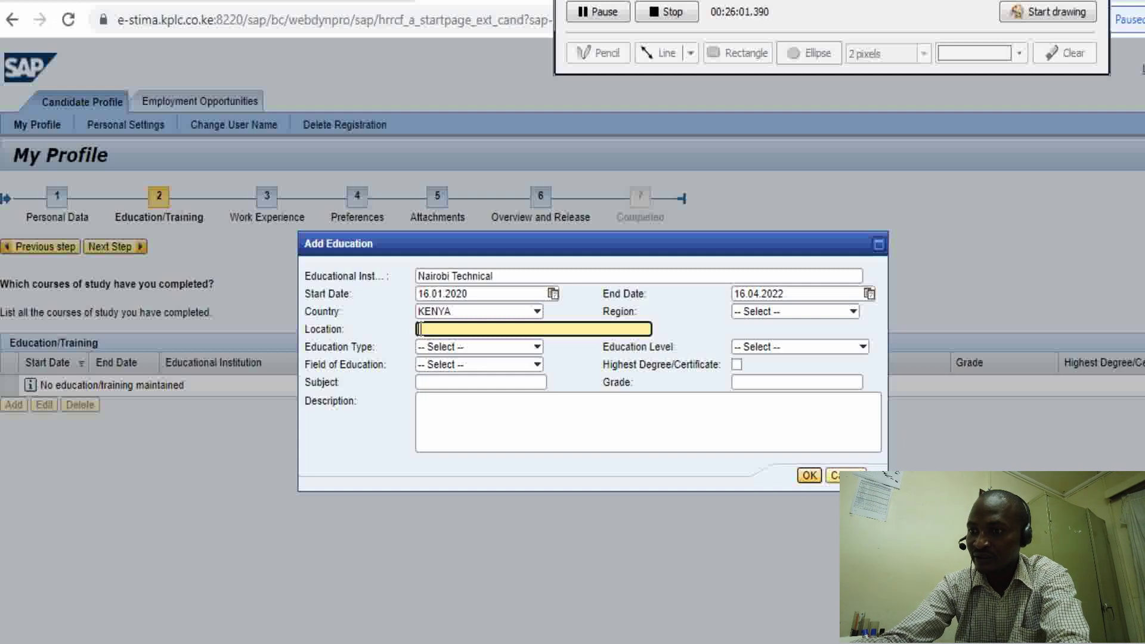
{"action": "type", "text": "Nairobi"}
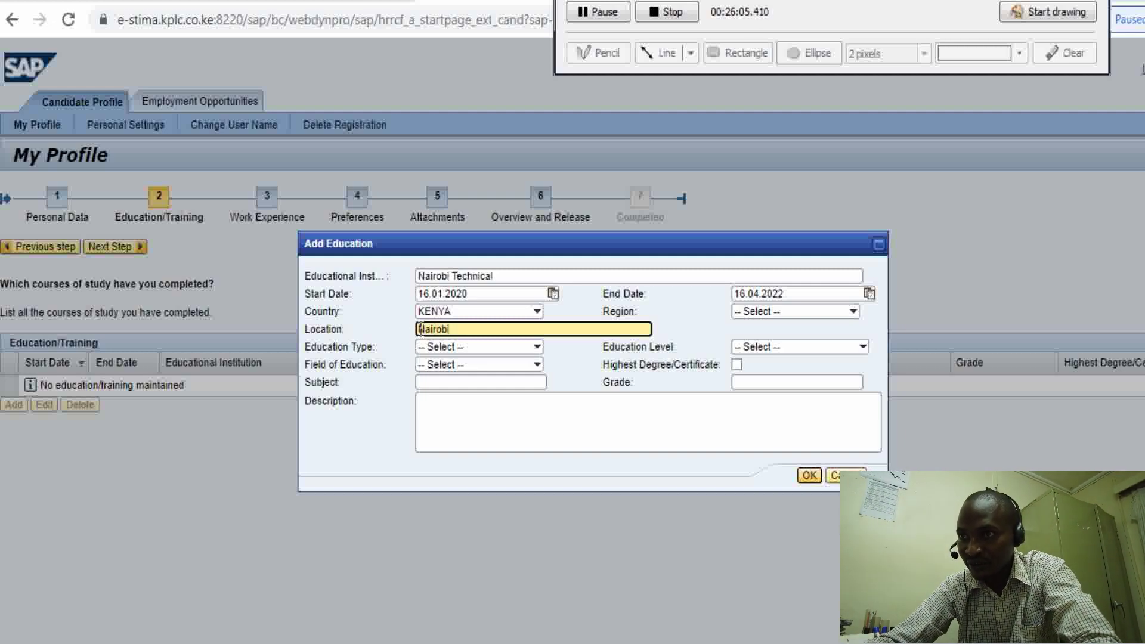
Step: Set the education type to College
{"action": "left_click", "coordinate": [538, 347]}
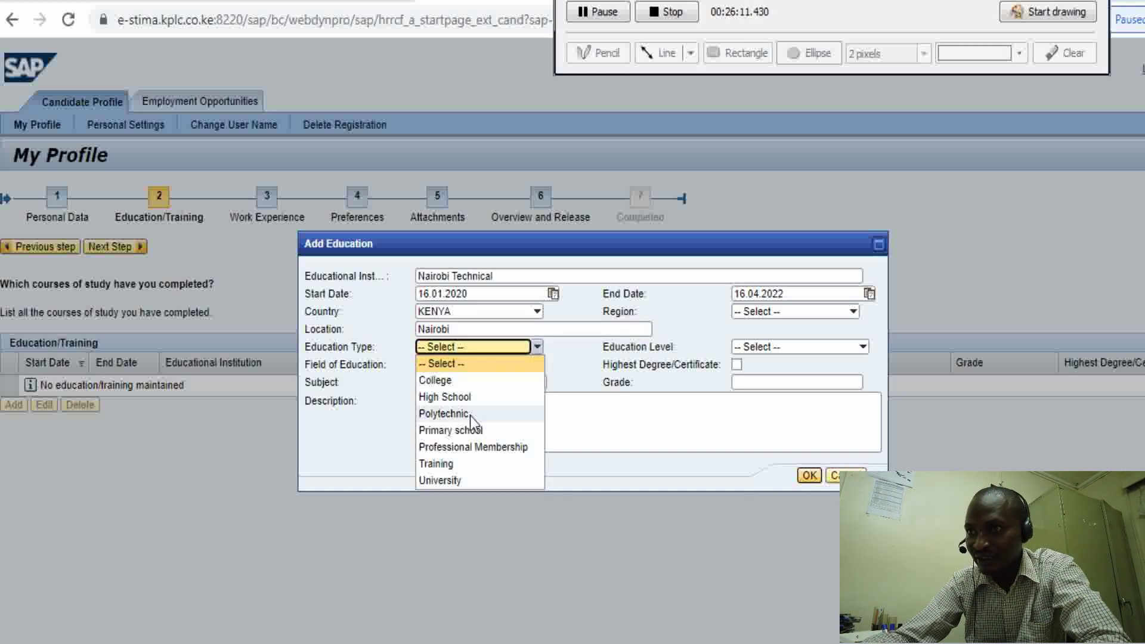
{"action": "key", "text": "Down"}
{"action": "key", "text": "Down"}
{"action": "key", "text": "Down"}
{"action": "key", "text": "Down"}
{"action": "key", "text": "Down"}
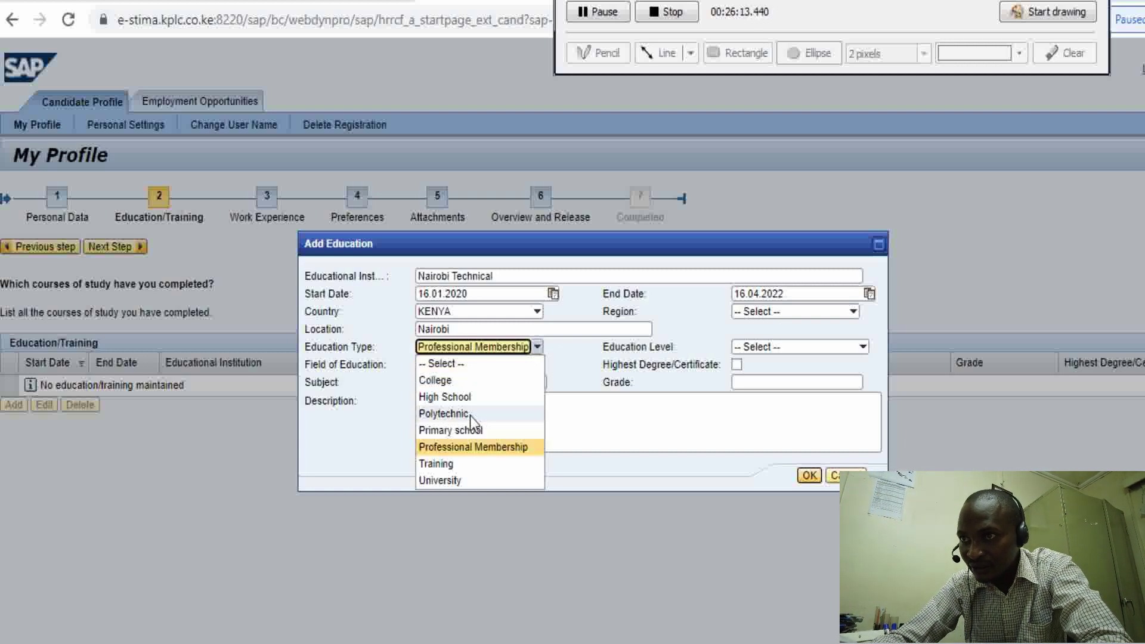
{"action": "key", "text": "Down"}
{"action": "key", "text": "Down"}
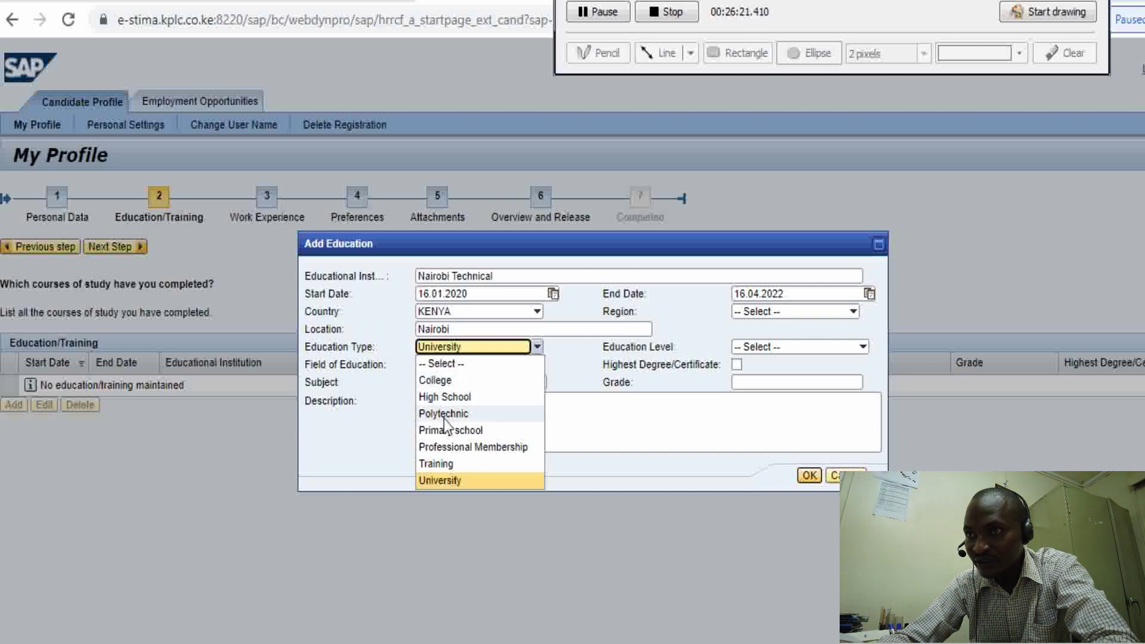
{"action": "left_click", "coordinate": [440, 380]}
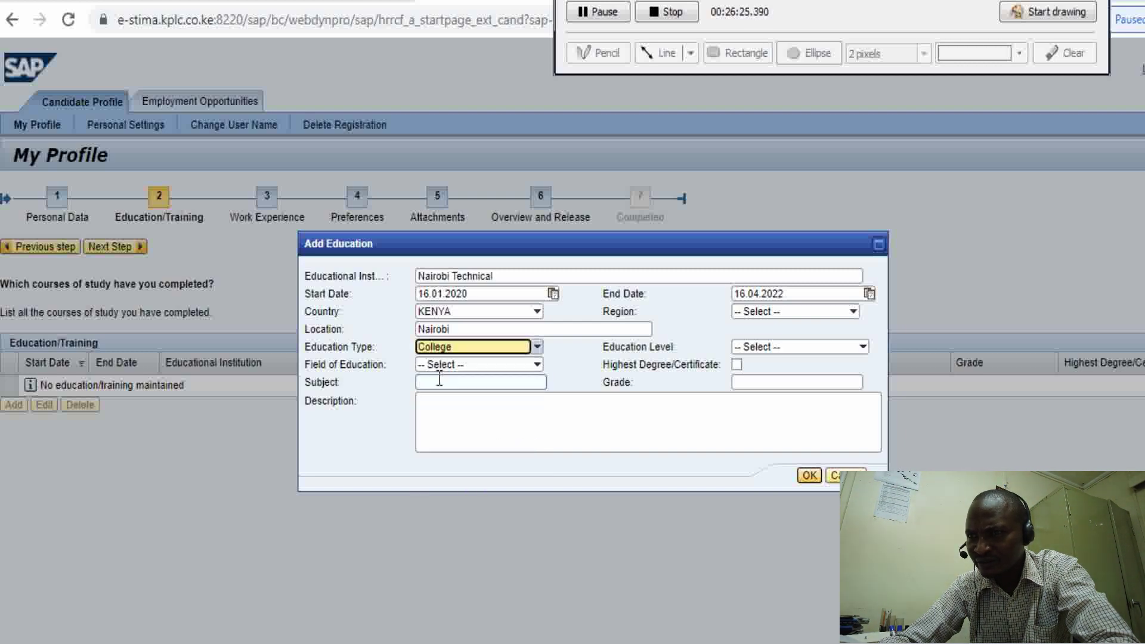
Step: Choose Dip. in Mechanical Engineering as the field of education
{"action": "left_click", "coordinate": [538, 365]}
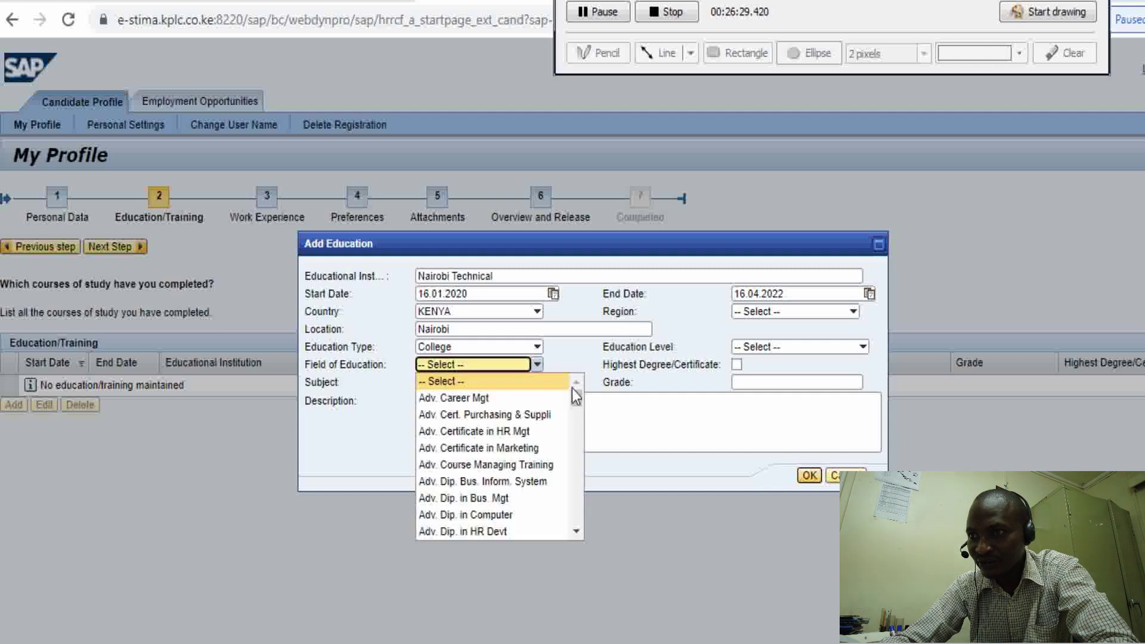
{"action": "left_click_drag", "start_coordinate": [572, 396], "coordinate": [577, 441]}
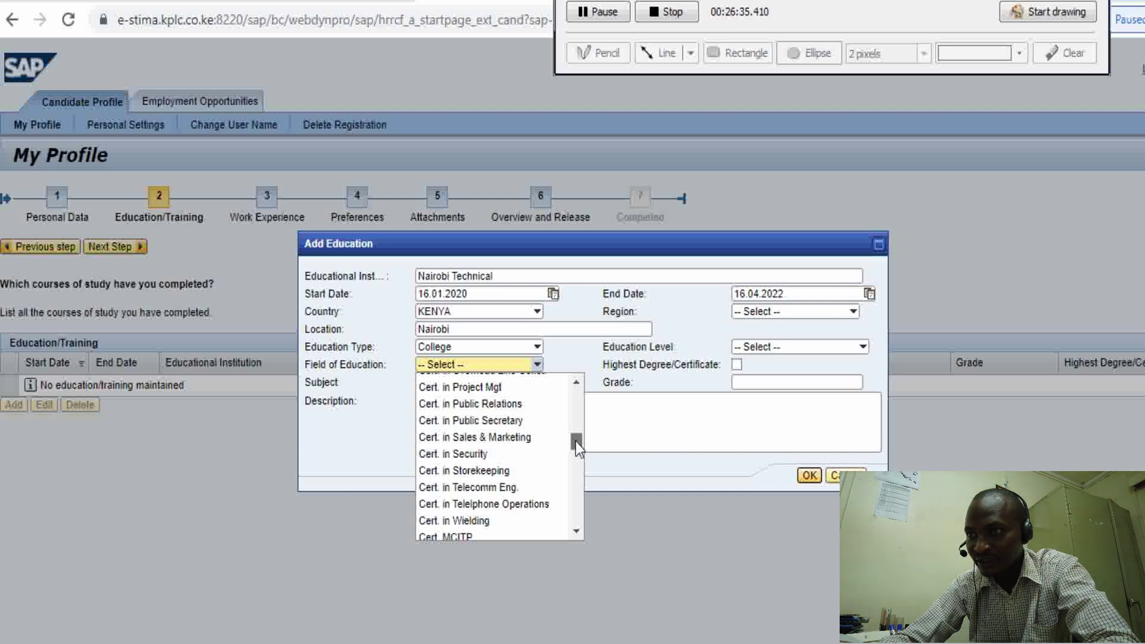
{"action": "left_click_drag", "start_coordinate": [575, 442], "coordinate": [575, 453]}
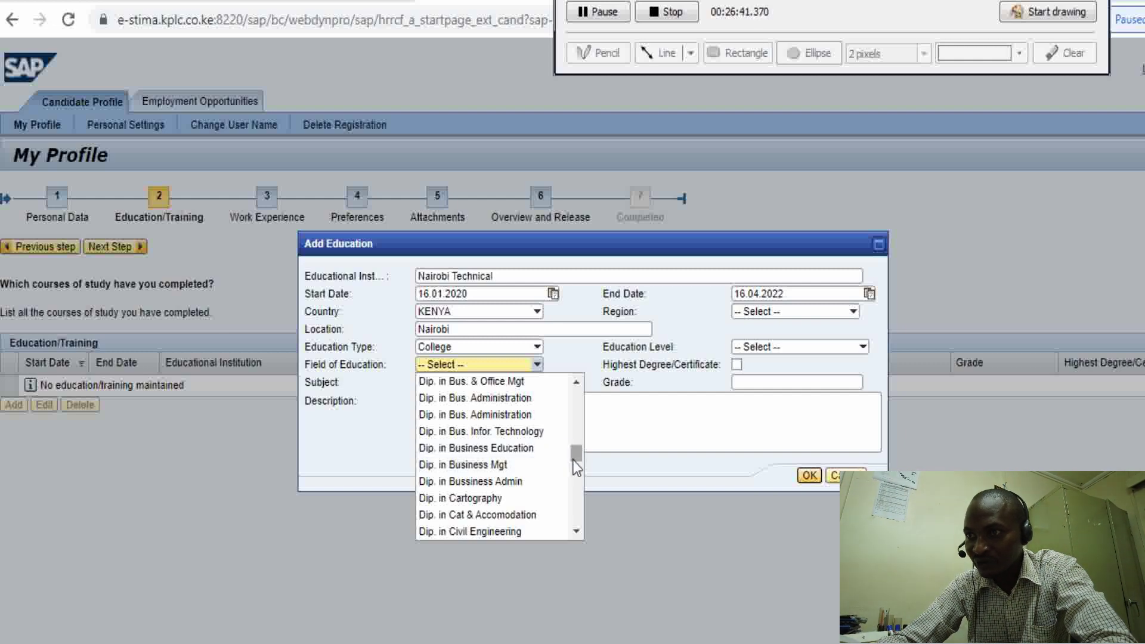
{"action": "left_click_drag", "start_coordinate": [574, 458], "coordinate": [576, 482]}
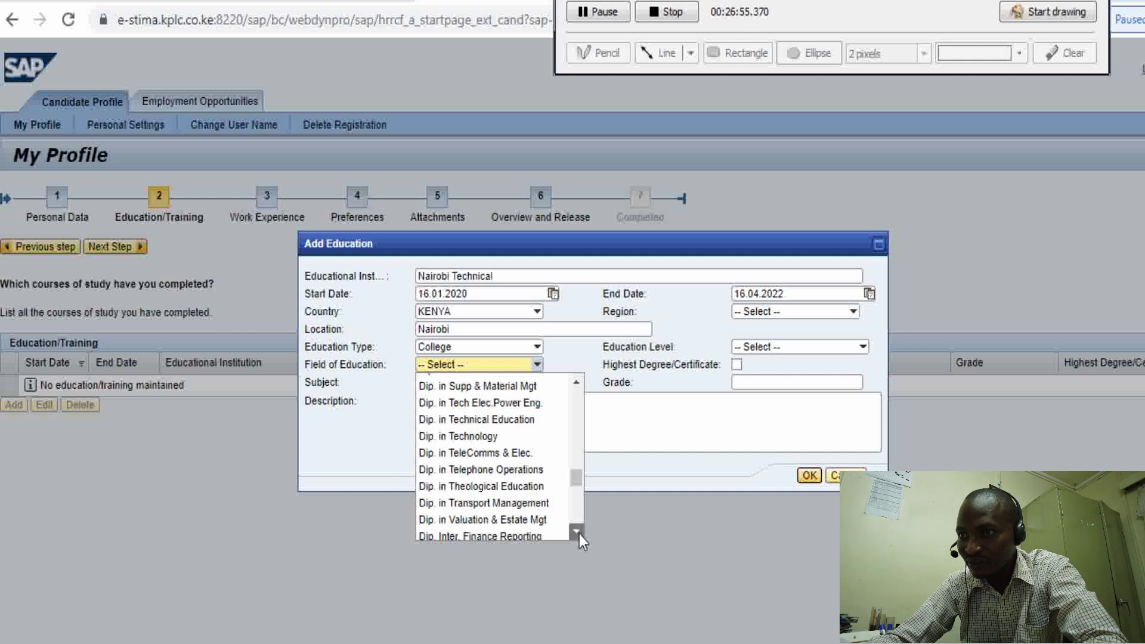
{"action": "scroll", "coordinate": [579, 534], "scroll_direction": "down", "scroll_amount": 2}
{"action": "scroll", "coordinate": [579, 534], "scroll_direction": "down", "scroll_amount": 2}
{"action": "scroll", "coordinate": [579, 535], "scroll_direction": "down", "scroll_amount": 2}
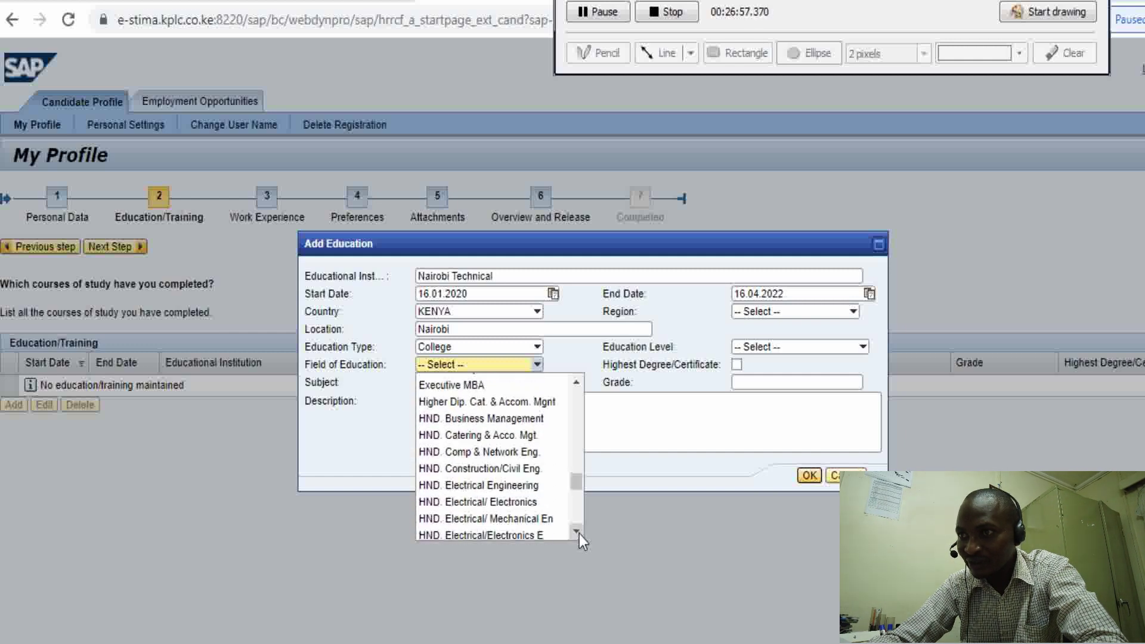
{"action": "scroll", "coordinate": [579, 534], "scroll_direction": "down", "scroll_amount": 2}
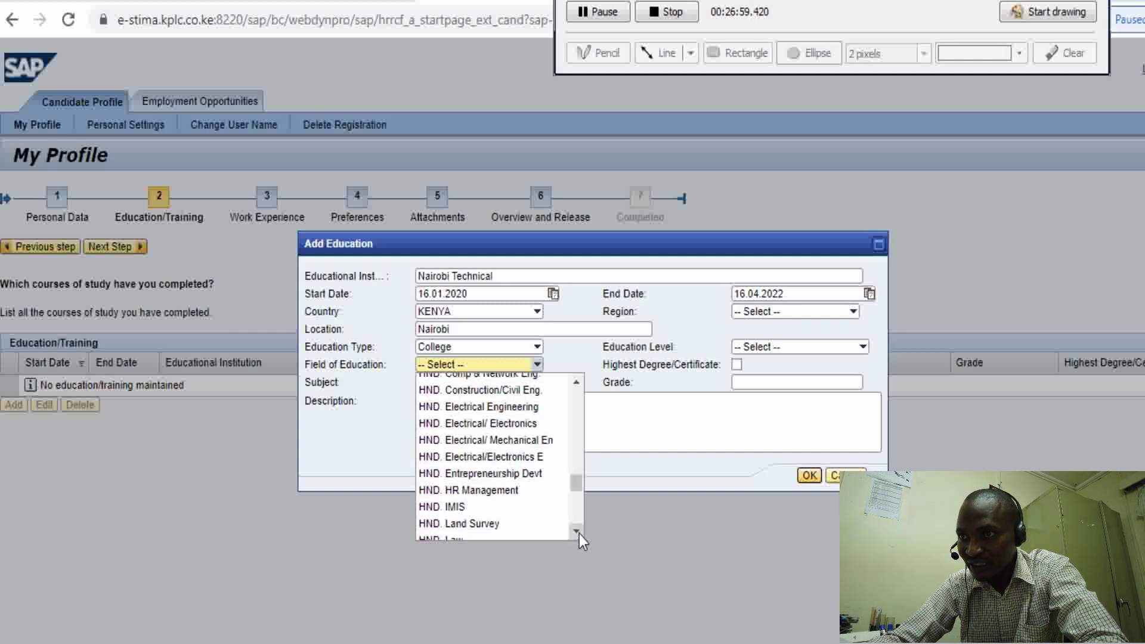
{"action": "scroll", "coordinate": [580, 384], "scroll_direction": "up", "scroll_amount": 4}
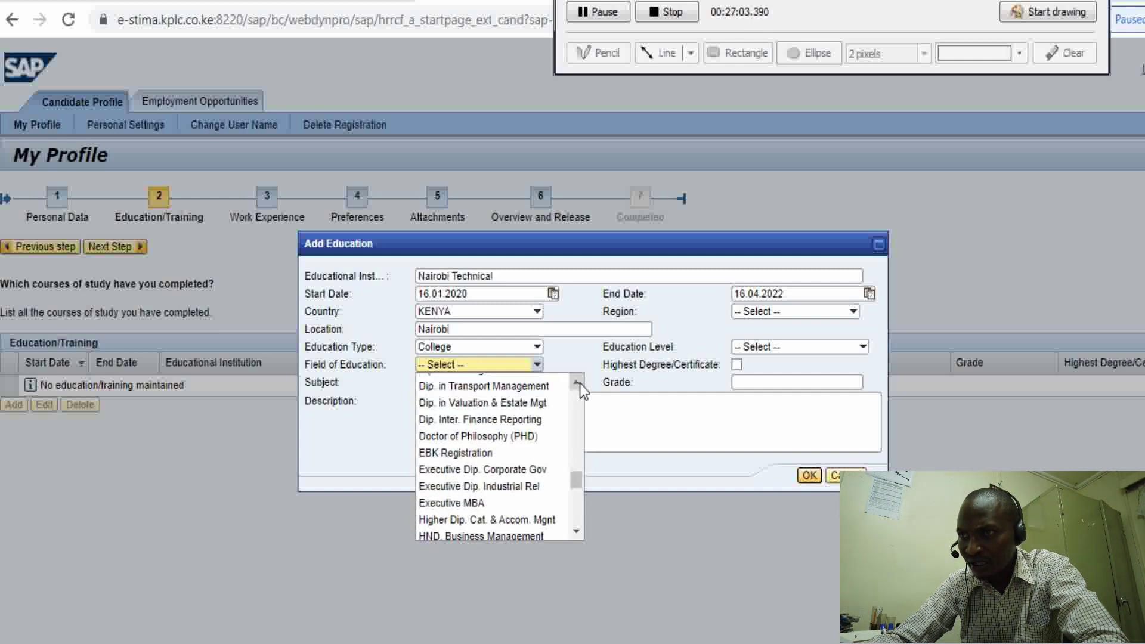
{"action": "scroll", "coordinate": [580, 384], "scroll_direction": "up", "scroll_amount": 2}
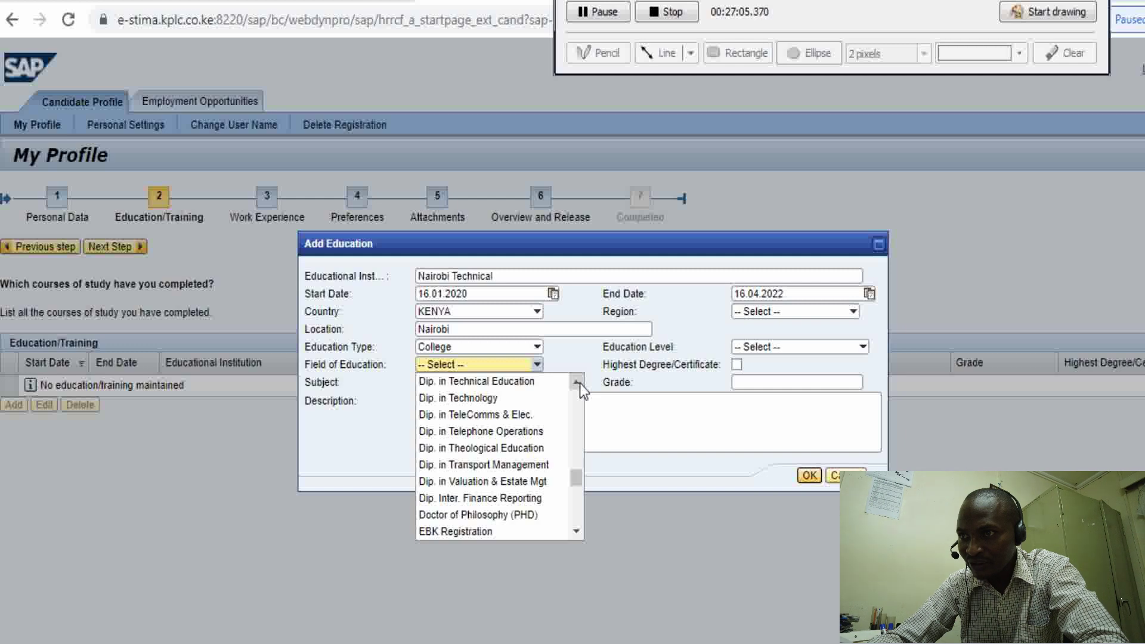
{"action": "scroll", "coordinate": [579, 384], "scroll_direction": "up", "scroll_amount": 4}
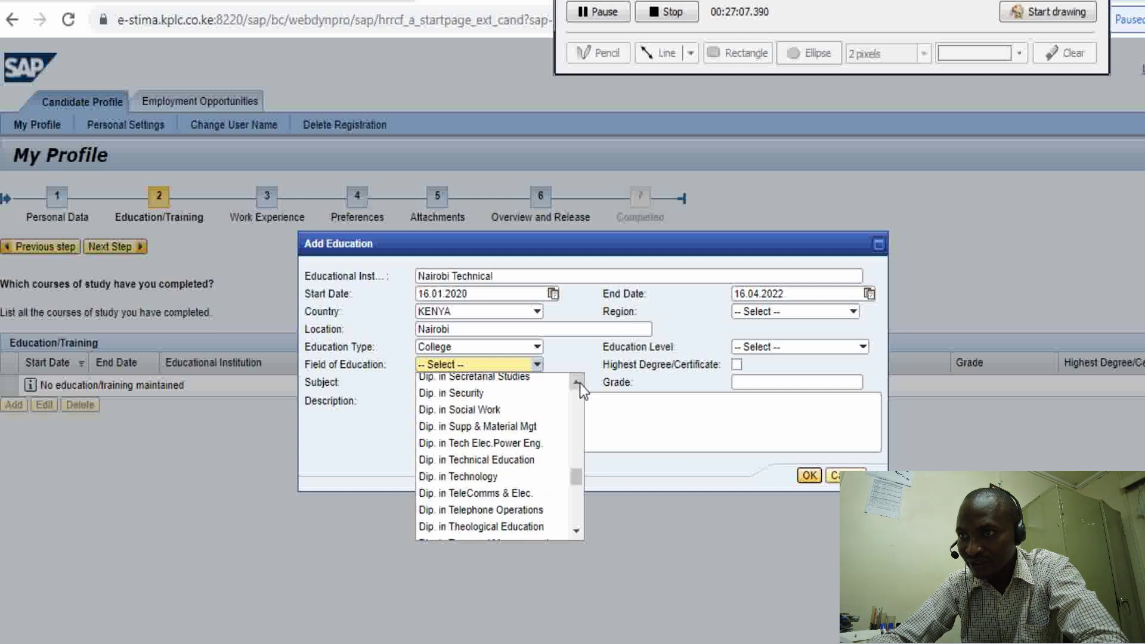
{"action": "scroll", "coordinate": [580, 384], "scroll_direction": "up", "scroll_amount": 2}
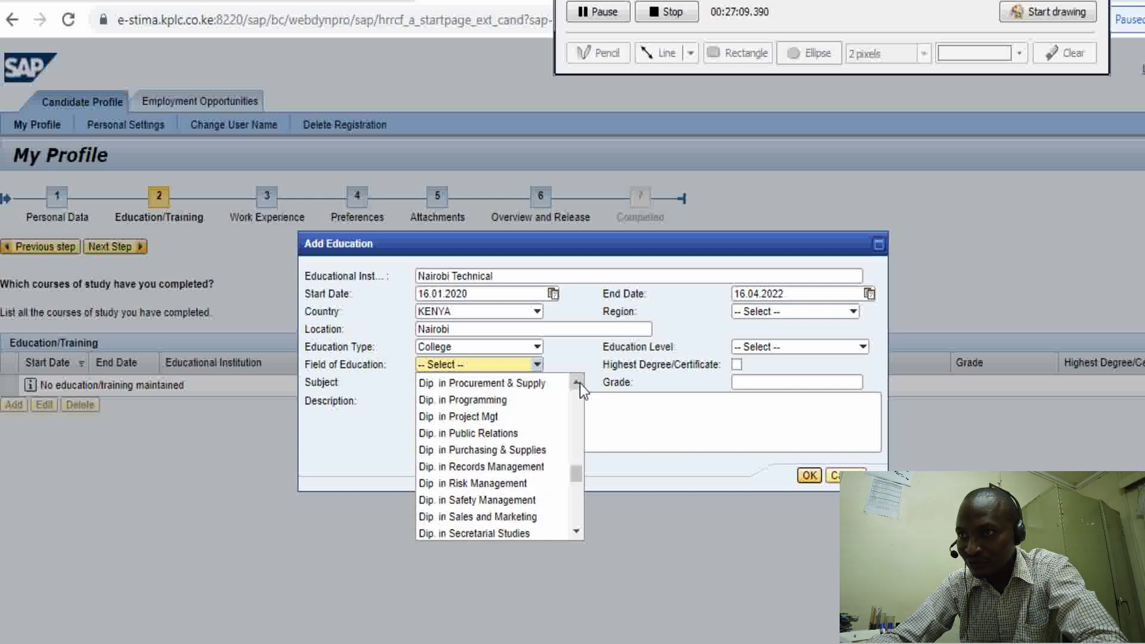
{"action": "scroll", "coordinate": [580, 384], "scroll_direction": "up", "scroll_amount": 5}
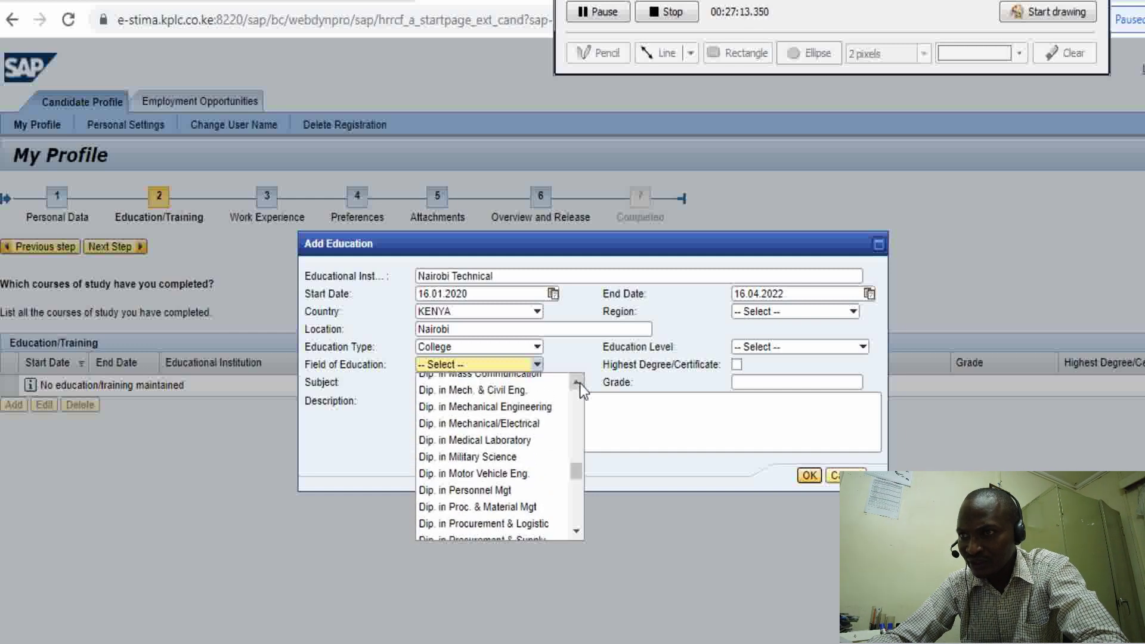
{"action": "scroll", "coordinate": [580, 384], "scroll_direction": "up", "scroll_amount": 1}
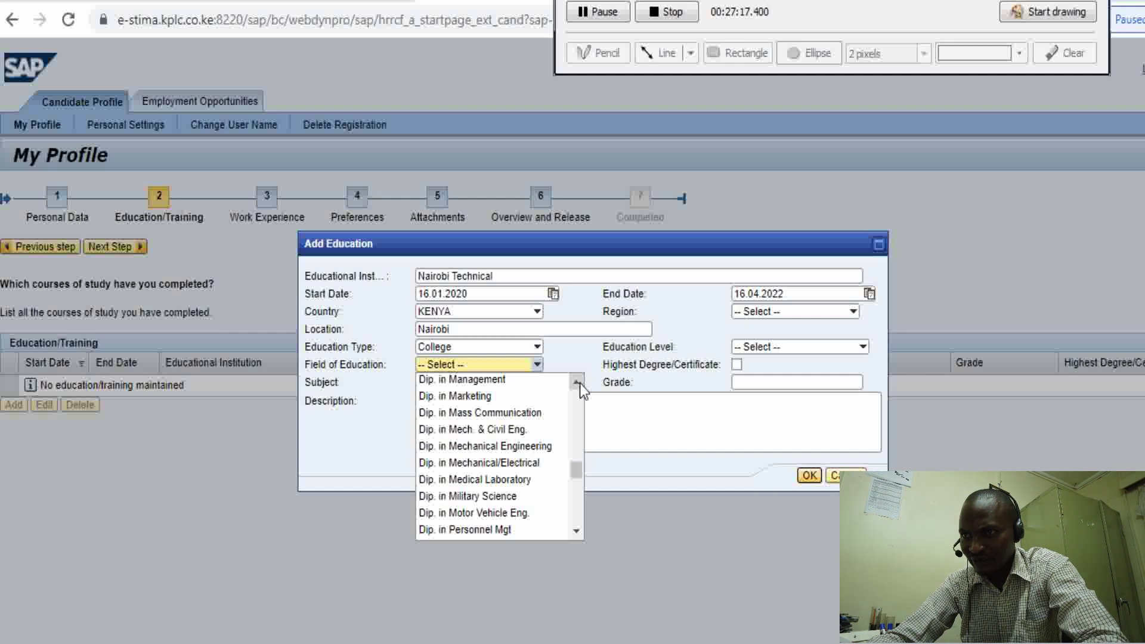
{"action": "left_click", "coordinate": [520, 446]}
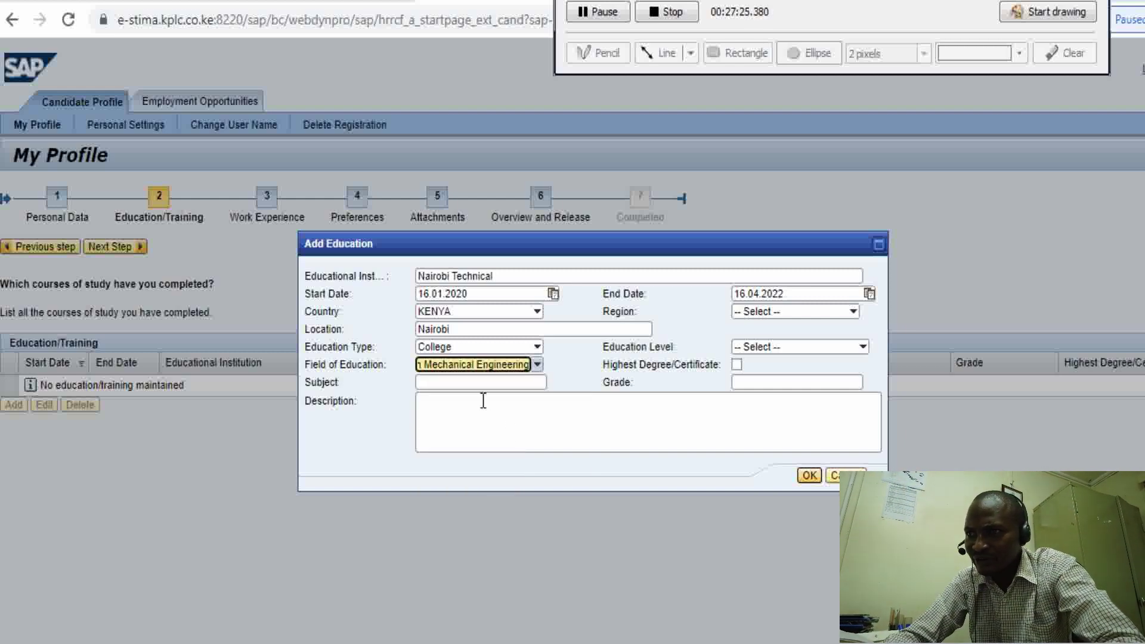
Step: Switch the field of education to the Dip. in Elect. Eng & Power Op diploma
{"action": "left_click", "coordinate": [537, 365]}
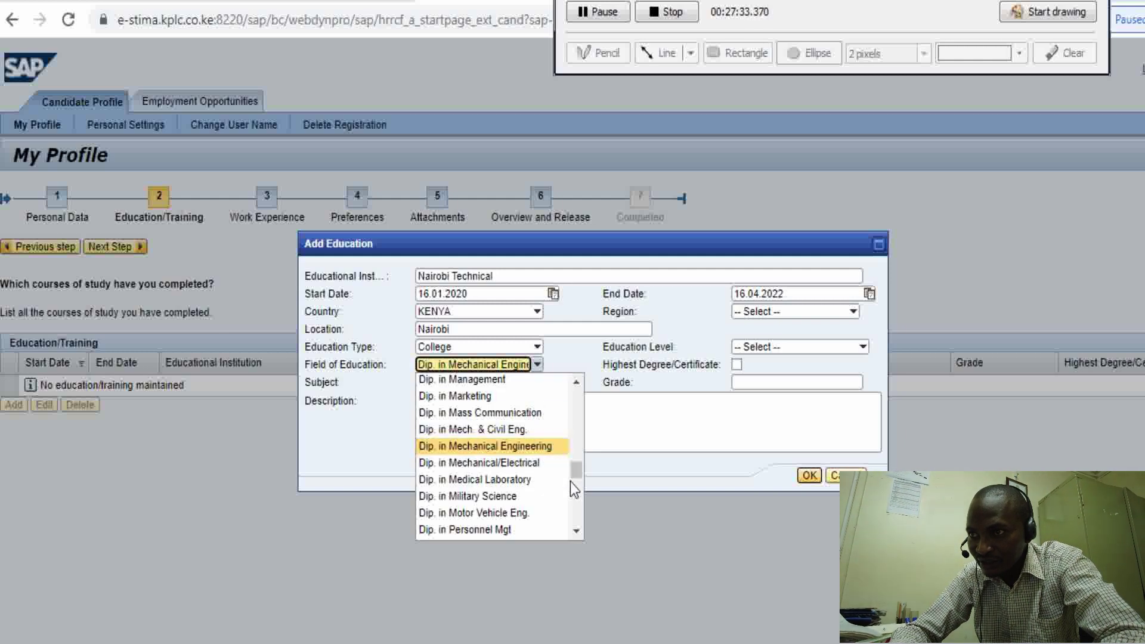
{"action": "left_click", "coordinate": [575, 382]}
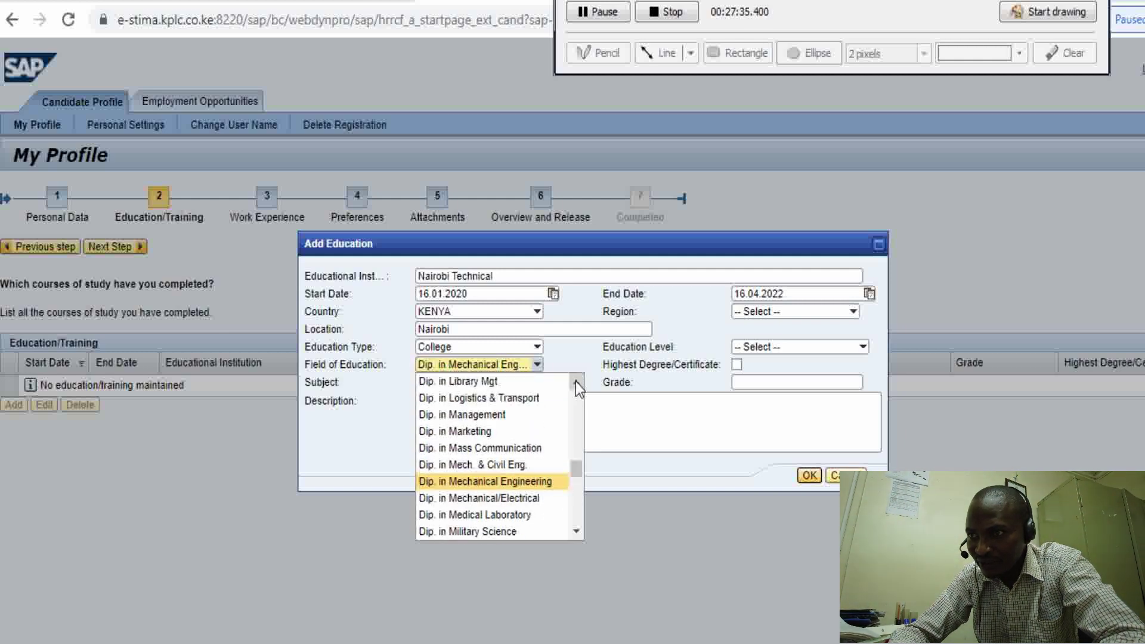
{"action": "left_click", "coordinate": [575, 531]}
{"action": "left_click", "coordinate": [574, 531]}
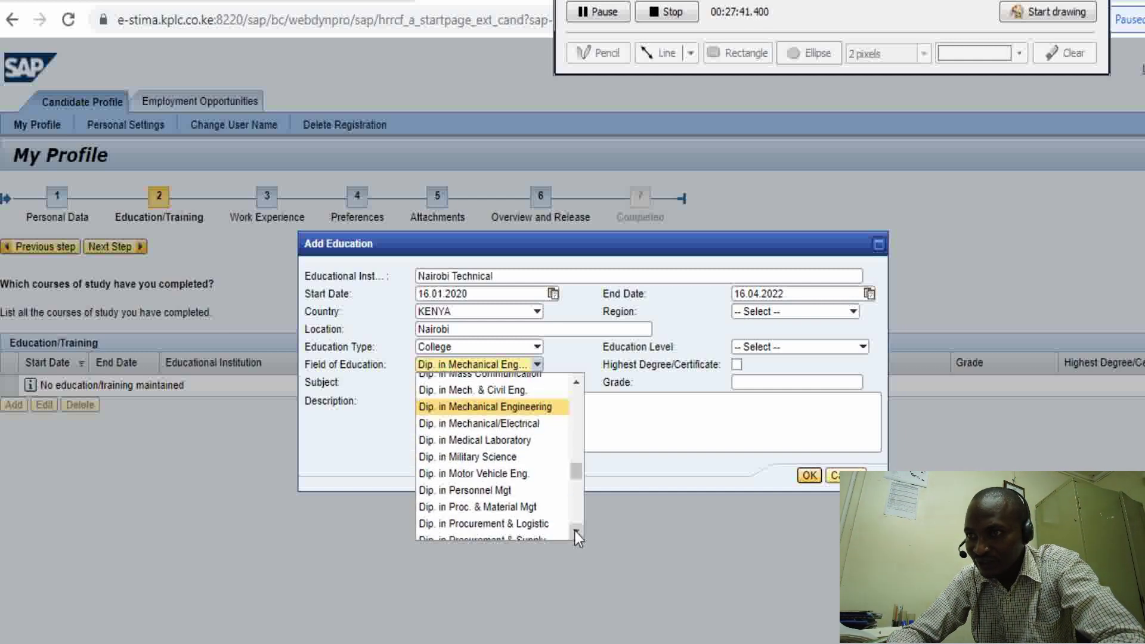
{"action": "left_click", "coordinate": [574, 531]}
{"action": "left_click", "coordinate": [575, 530]}
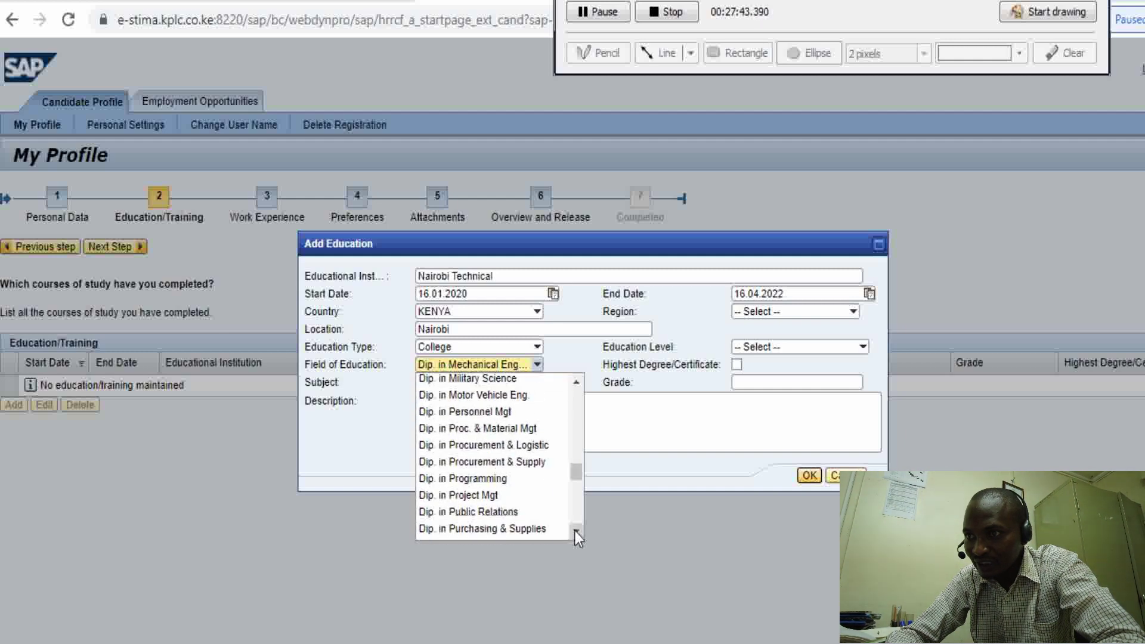
{"action": "left_click", "coordinate": [574, 531]}
{"action": "left_click", "coordinate": [575, 530]}
{"action": "left_click", "coordinate": [574, 530]}
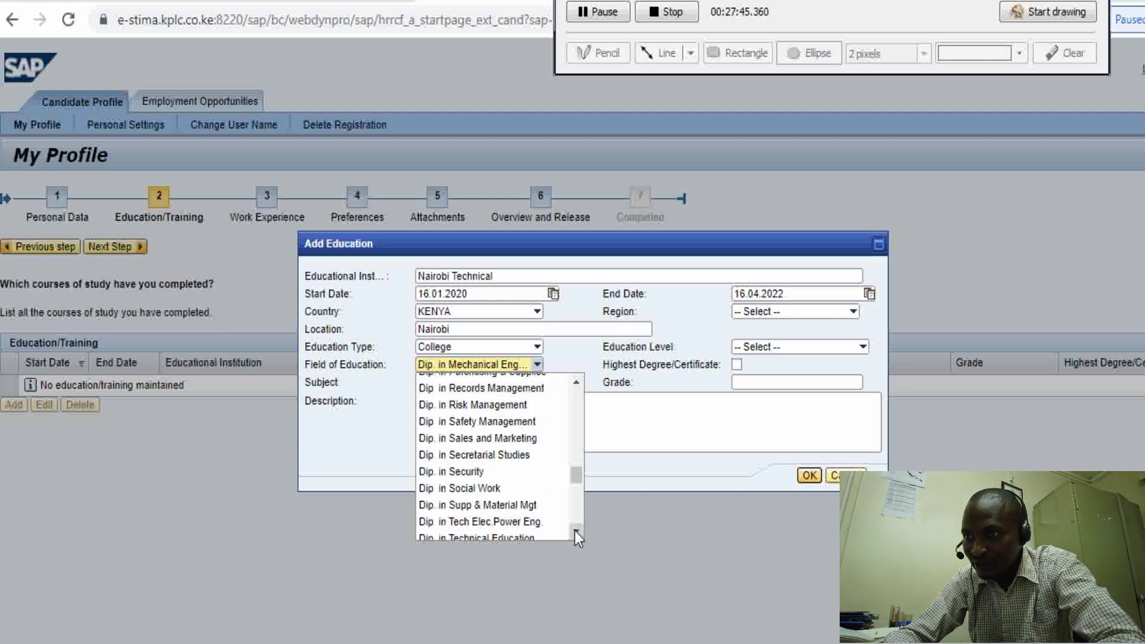
{"action": "left_click", "coordinate": [574, 531]}
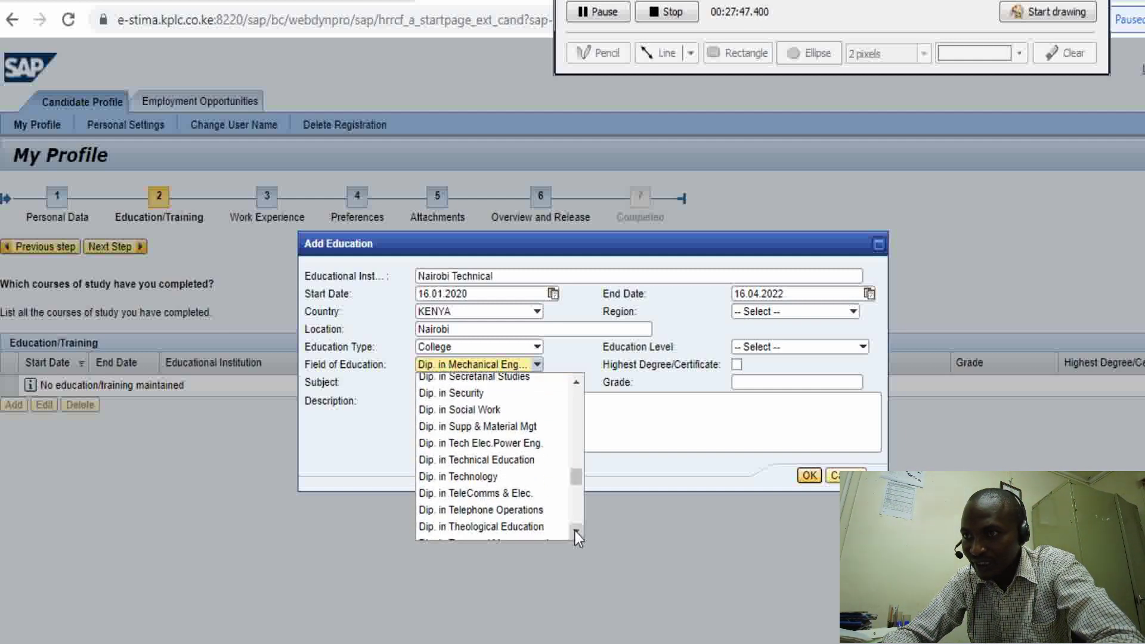
{"action": "left_click", "coordinate": [574, 531]}
{"action": "left_click", "coordinate": [574, 530]}
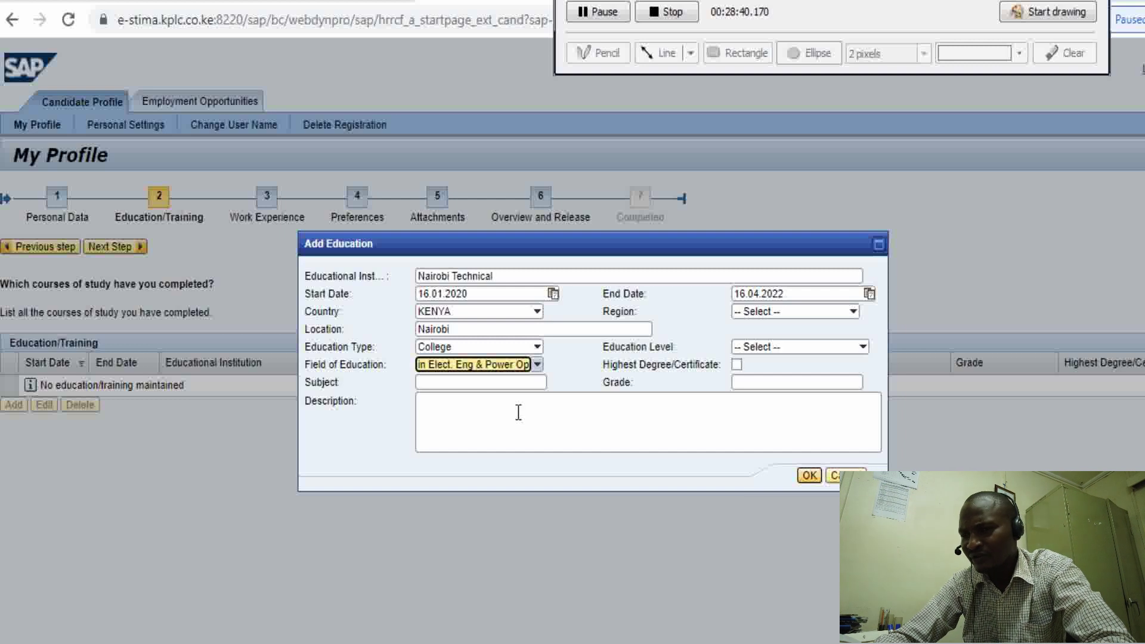
Step: Enter 'Power systems' as the education entry's subject
{"action": "left_click", "coordinate": [443, 386]}
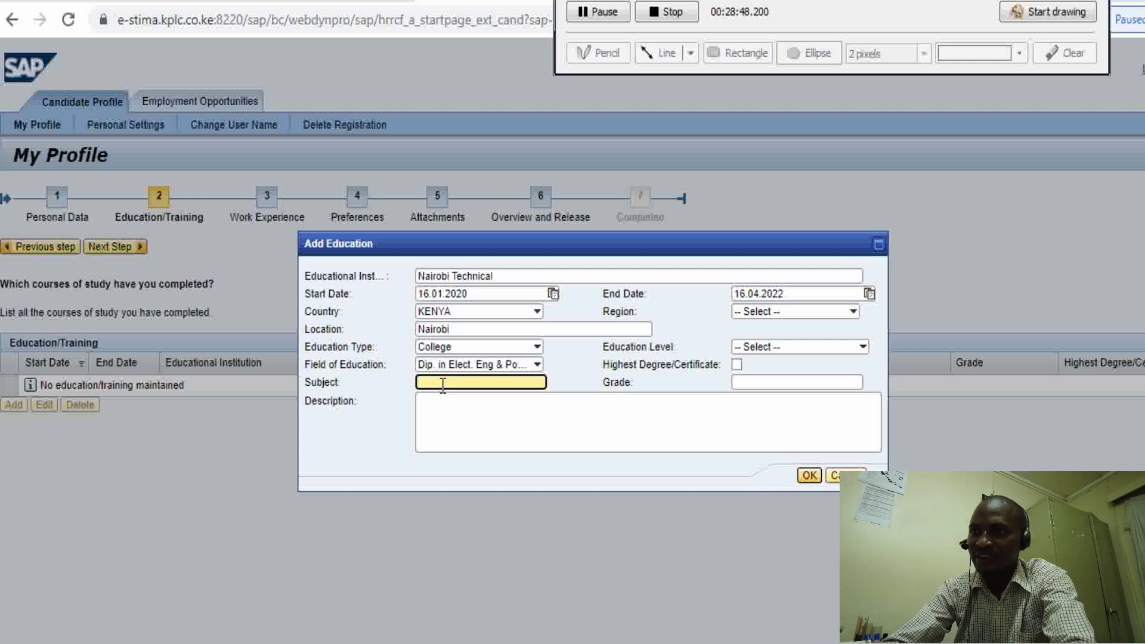
{"action": "type", "text": "Pow"}
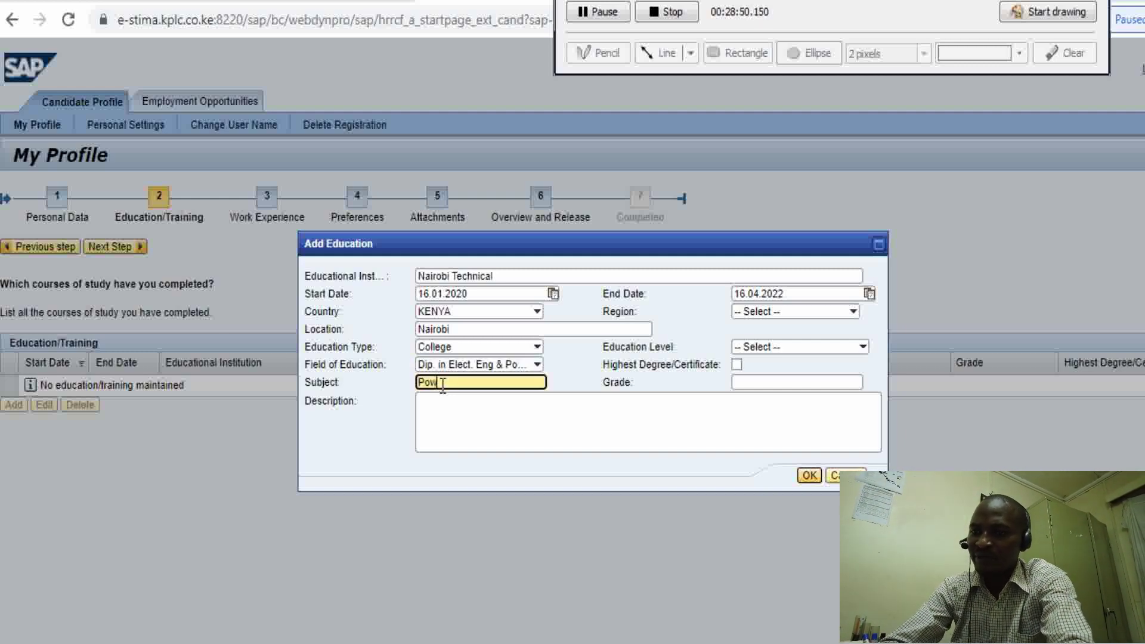
{"action": "type", "text": "er systems"}
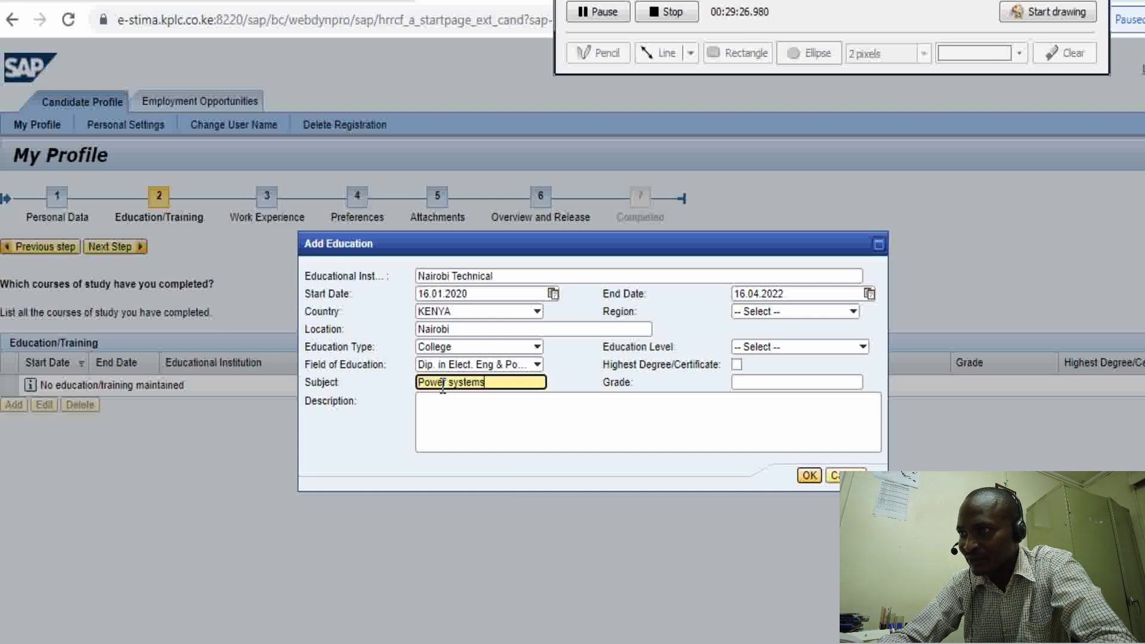
Step: Pick Meru County from the education entry's Region list
{"action": "left_click", "coordinate": [854, 310]}
{"action": "left_click", "coordinate": [854, 311]}
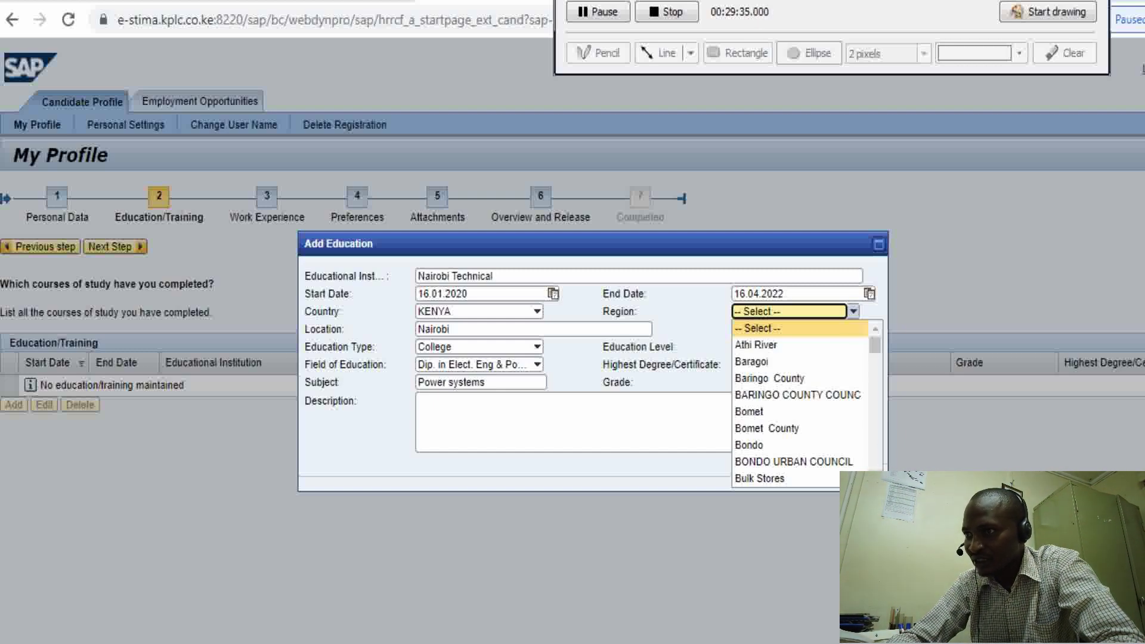
{"action": "scroll", "coordinate": [881, 467], "scroll_direction": "down", "scroll_amount": 4}
{"action": "scroll", "coordinate": [881, 467], "scroll_direction": "down", "scroll_amount": 5}
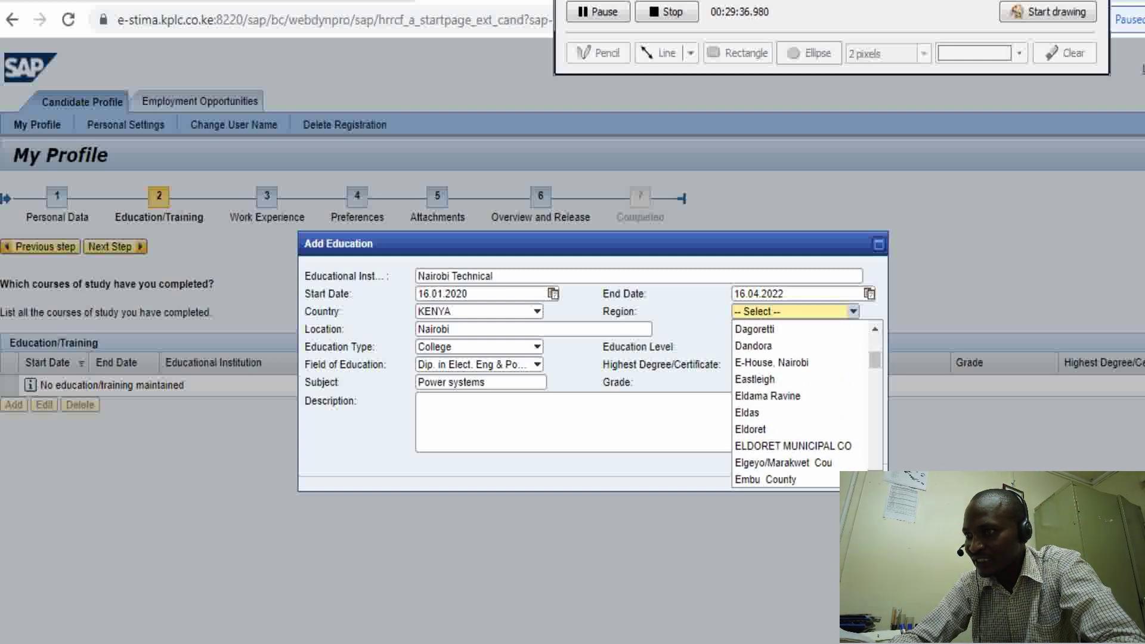
{"action": "scroll", "coordinate": [799, 405], "scroll_direction": "down", "scroll_amount": 10}
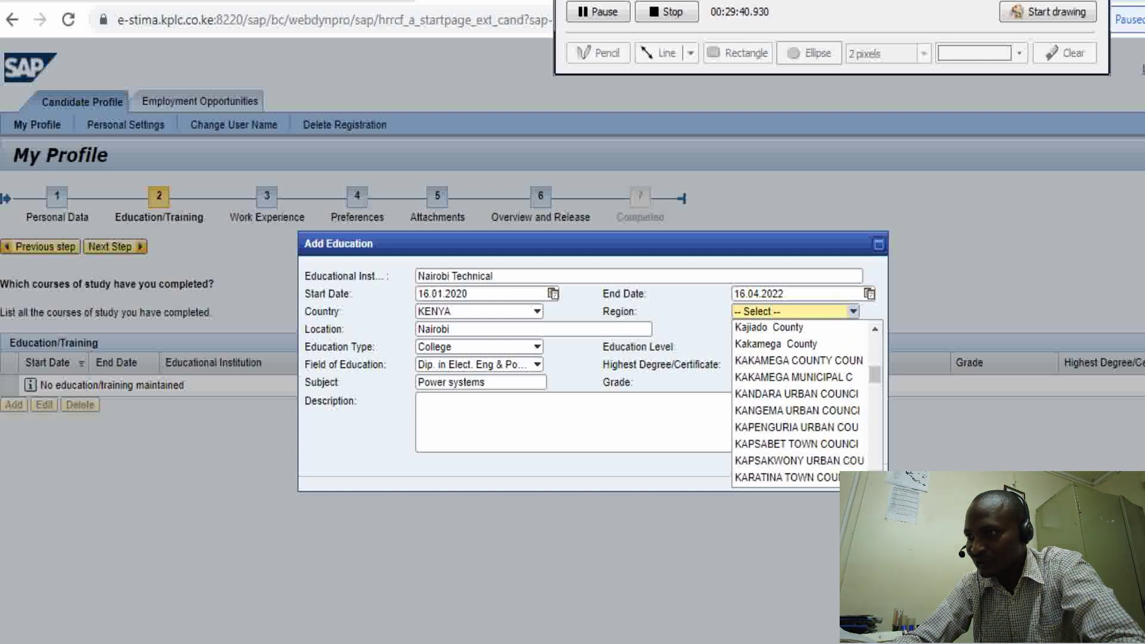
{"action": "scroll", "coordinate": [800, 406], "scroll_direction": "down", "scroll_amount": 4}
{"action": "scroll", "coordinate": [799, 406], "scroll_direction": "down", "scroll_amount": 7}
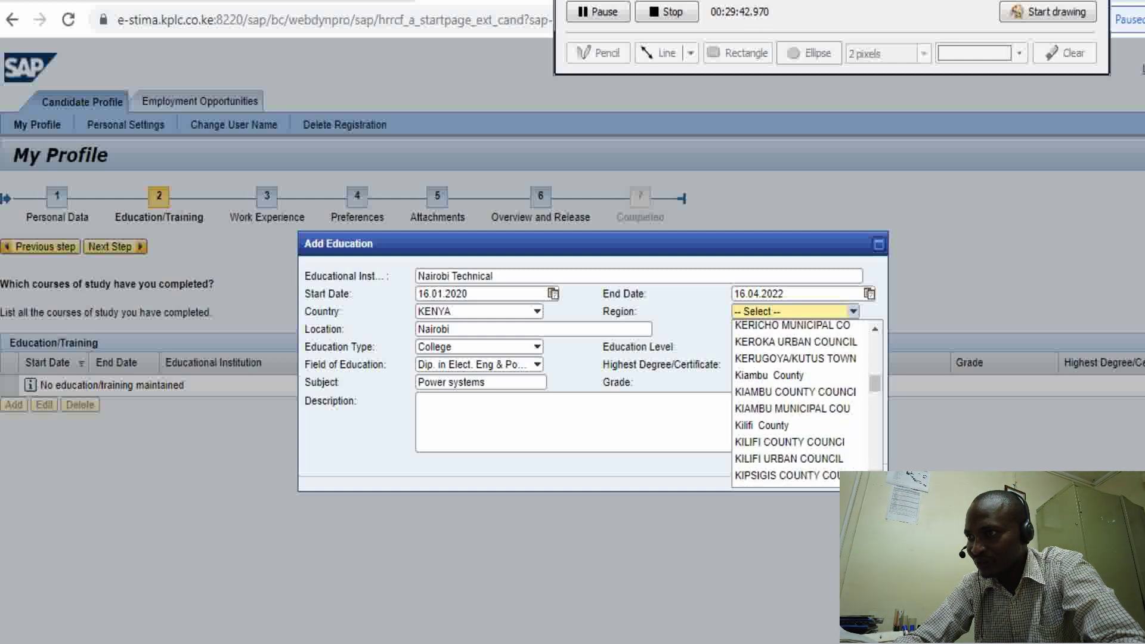
{"action": "scroll", "coordinate": [877, 377], "scroll_direction": "down", "scroll_amount": 1}
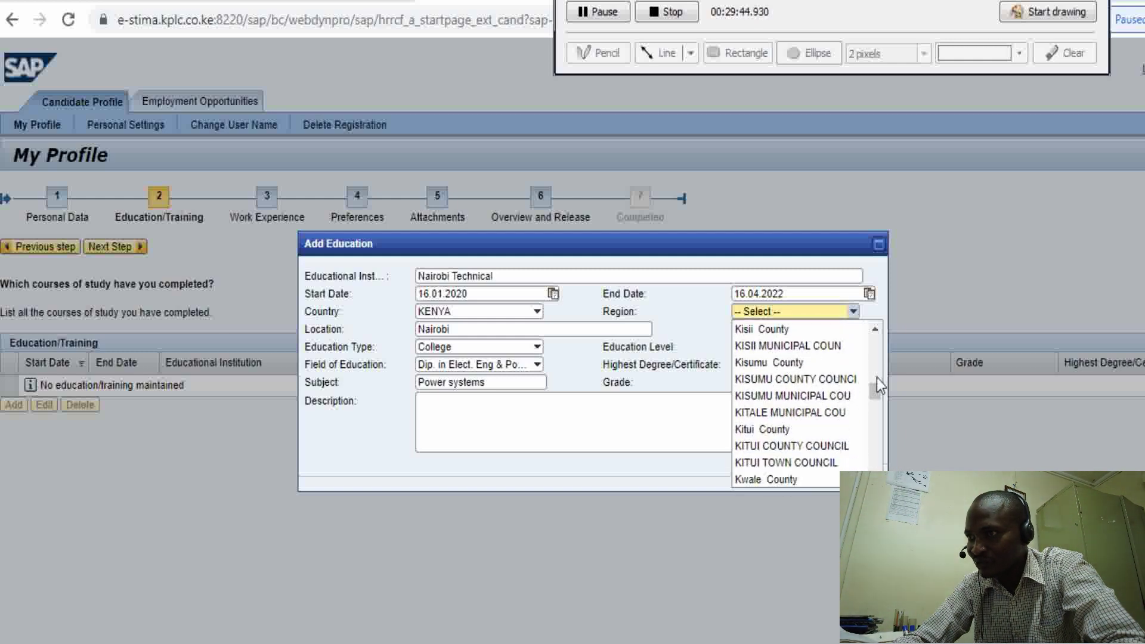
{"action": "scroll", "coordinate": [875, 326], "scroll_direction": "up", "scroll_amount": 10}
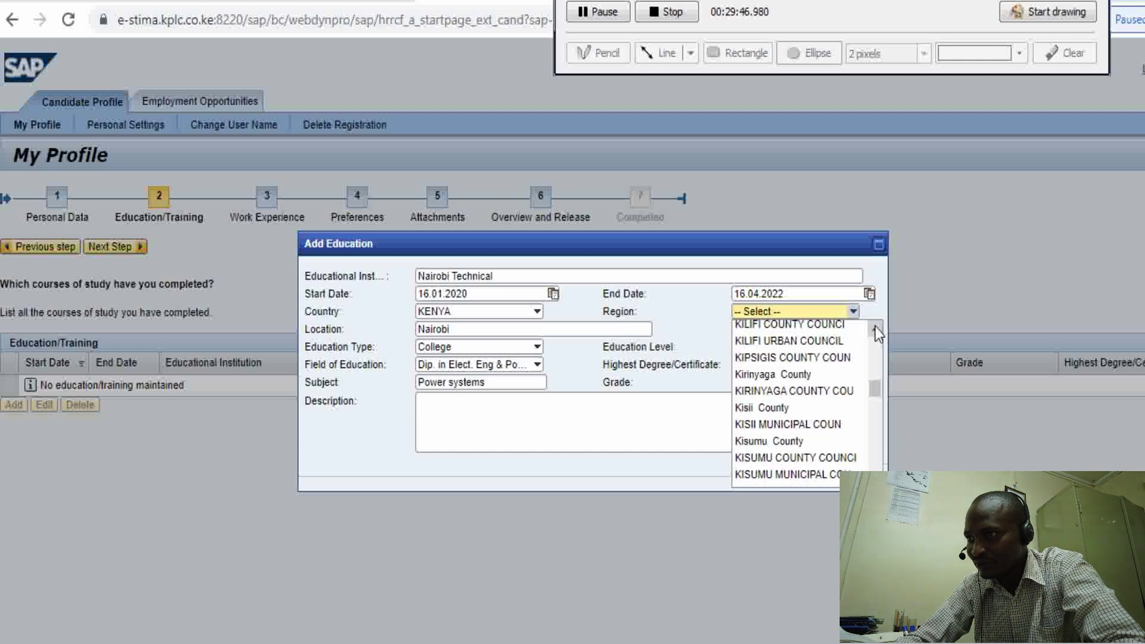
{"action": "scroll", "coordinate": [875, 327], "scroll_direction": "up", "scroll_amount": 12}
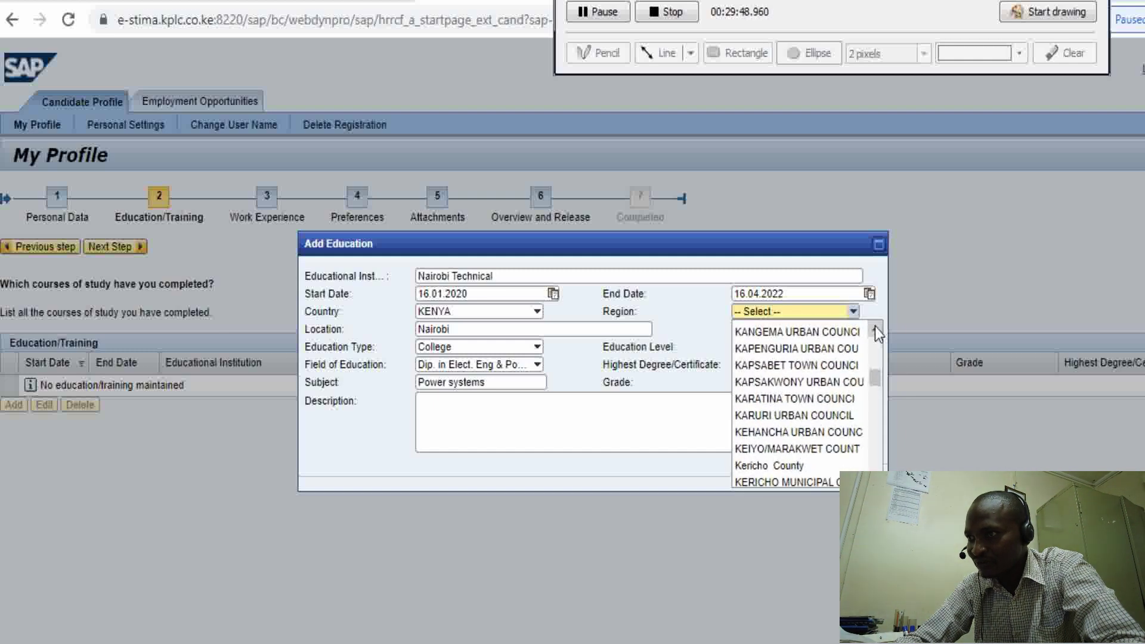
{"action": "scroll", "coordinate": [875, 327], "scroll_direction": "up", "scroll_amount": 7}
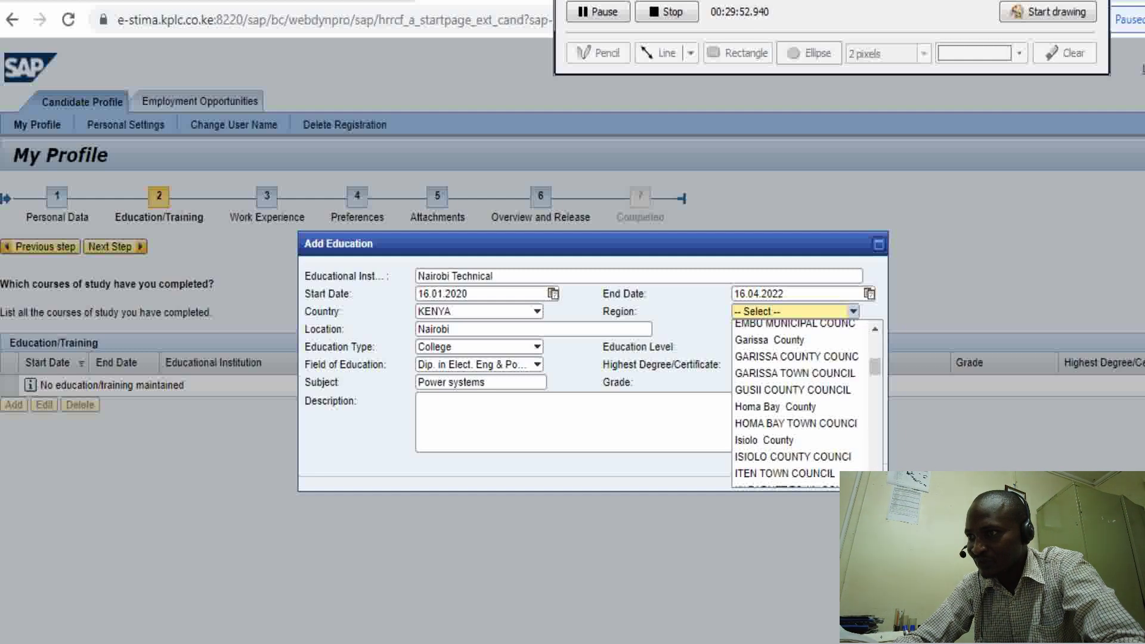
{"action": "scroll", "coordinate": [877, 459], "scroll_direction": "down", "scroll_amount": 3}
{"action": "scroll", "coordinate": [877, 459], "scroll_direction": "down", "scroll_amount": 9}
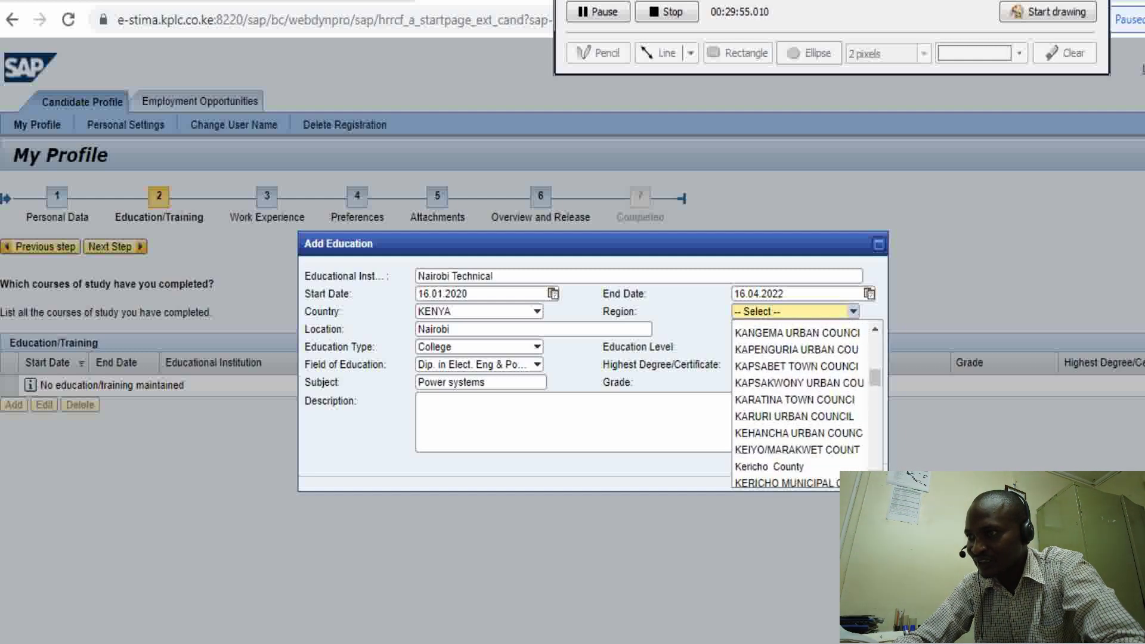
{"action": "scroll", "coordinate": [877, 459], "scroll_direction": "down", "scroll_amount": 6}
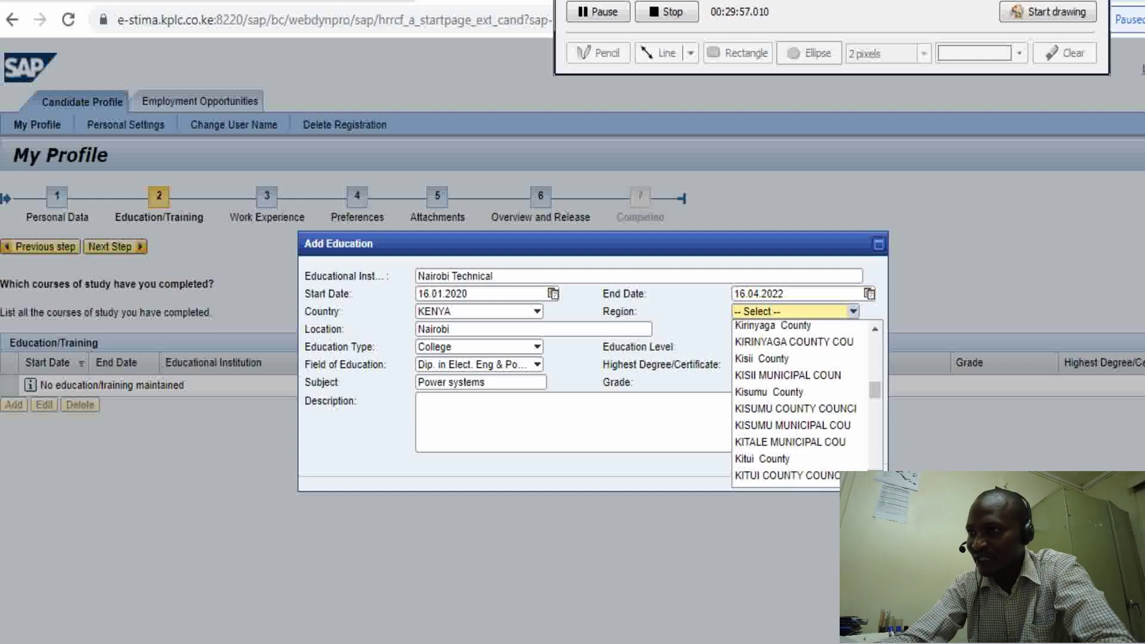
{"action": "scroll", "coordinate": [799, 406], "scroll_direction": "down", "scroll_amount": 2}
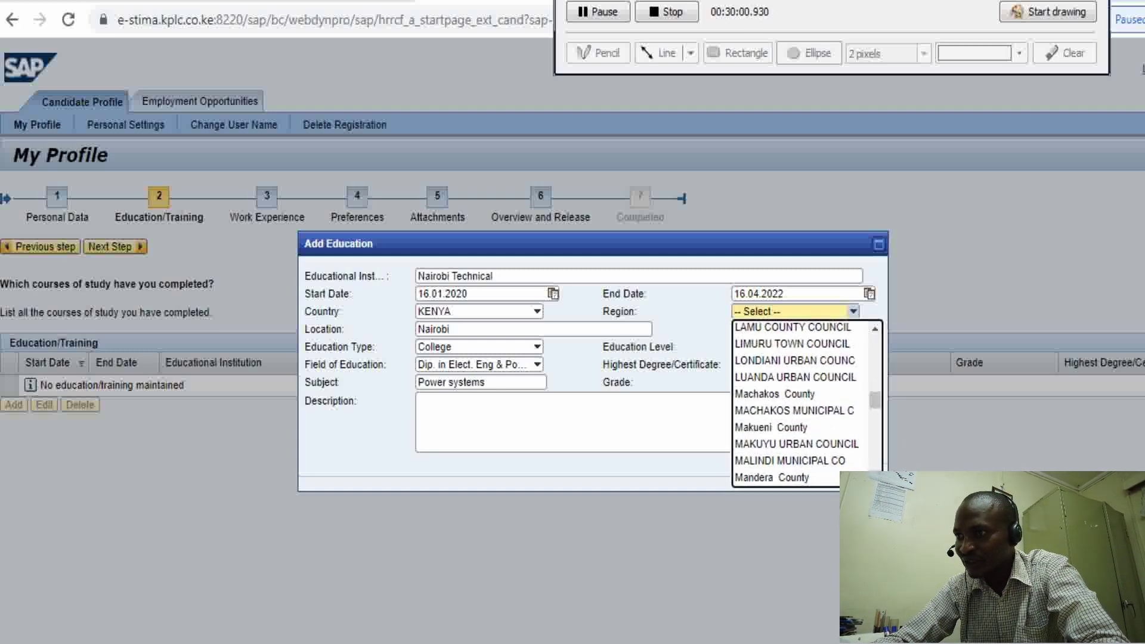
{"action": "scroll", "coordinate": [799, 406], "scroll_direction": "down", "scroll_amount": 2}
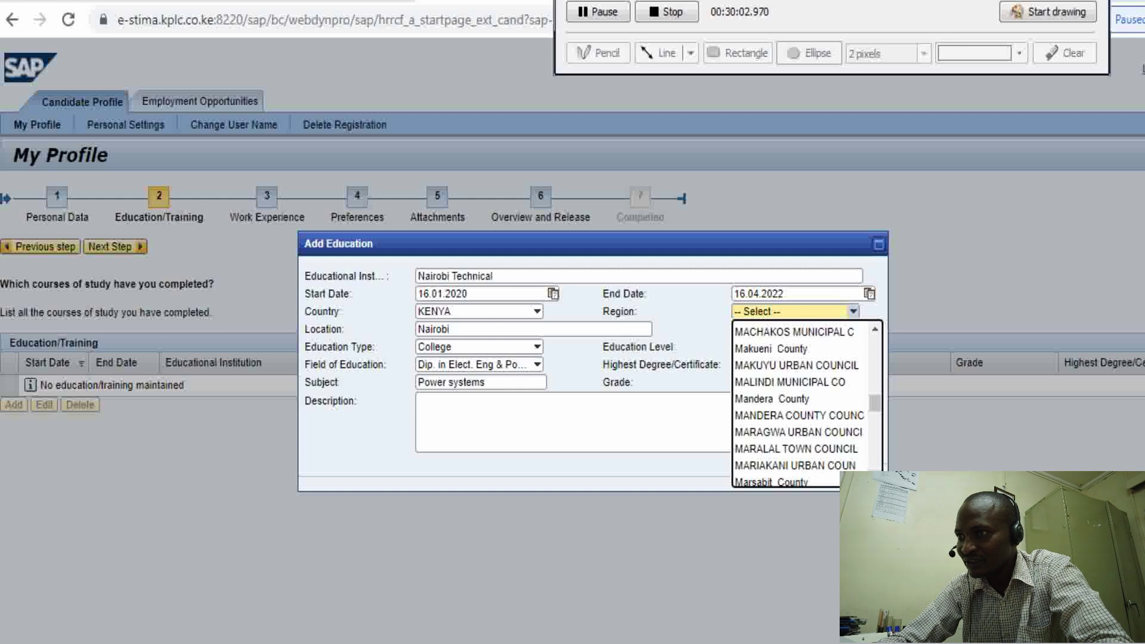
{"action": "scroll", "coordinate": [805, 433], "scroll_direction": "down", "scroll_amount": 4}
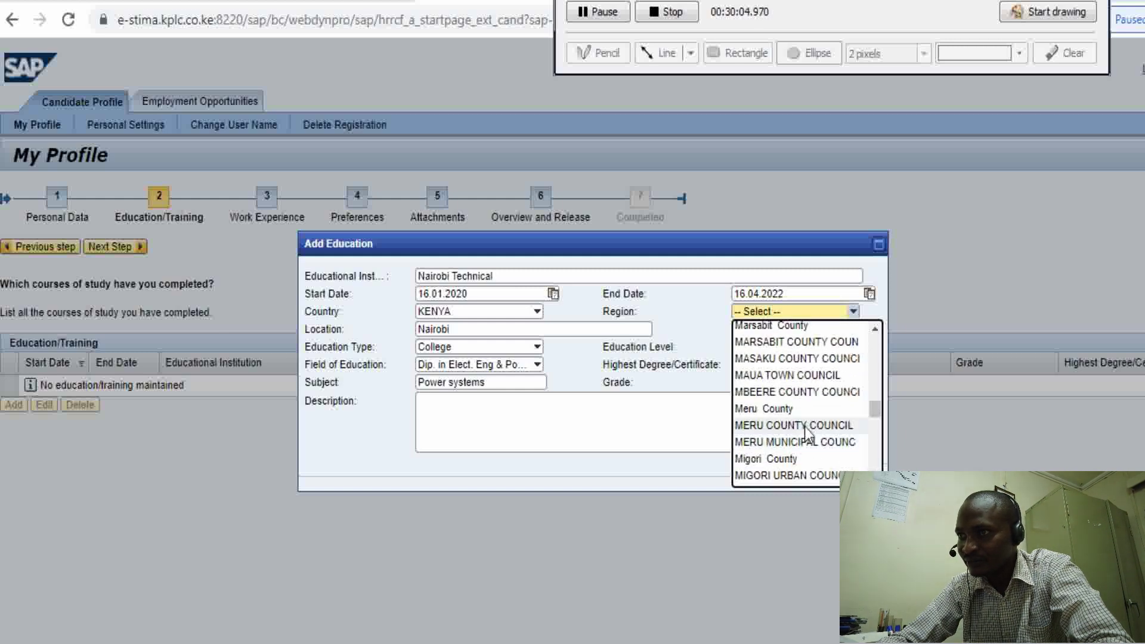
{"action": "left_click", "coordinate": [775, 408]}
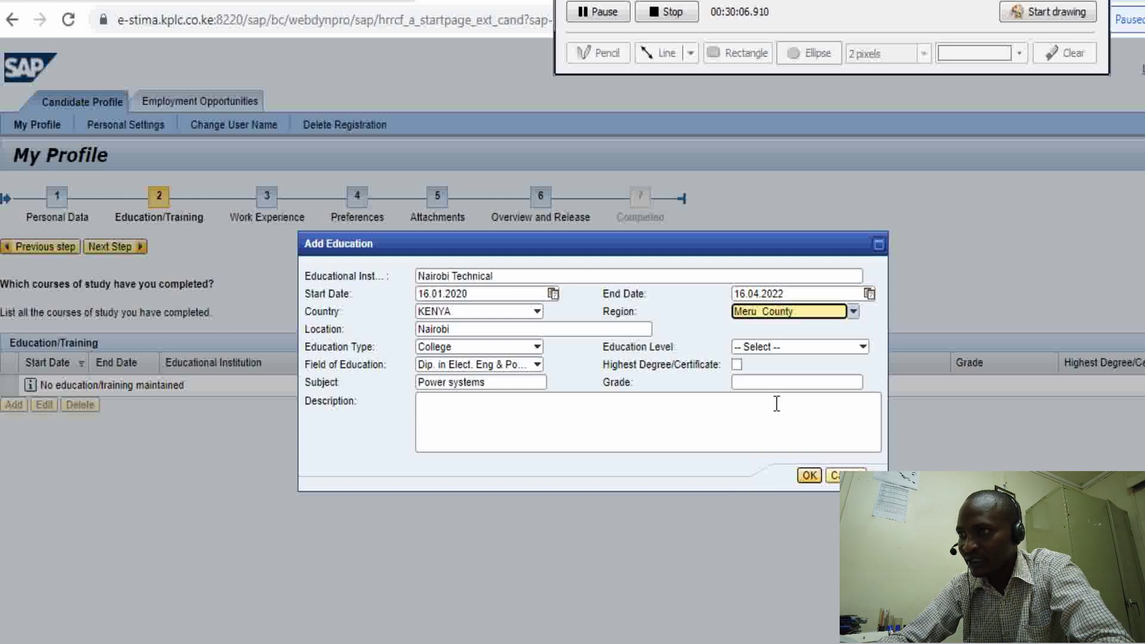
Step: Set the education level to Diploma and enter 'N/A' as the grade
{"action": "left_click", "coordinate": [863, 347]}
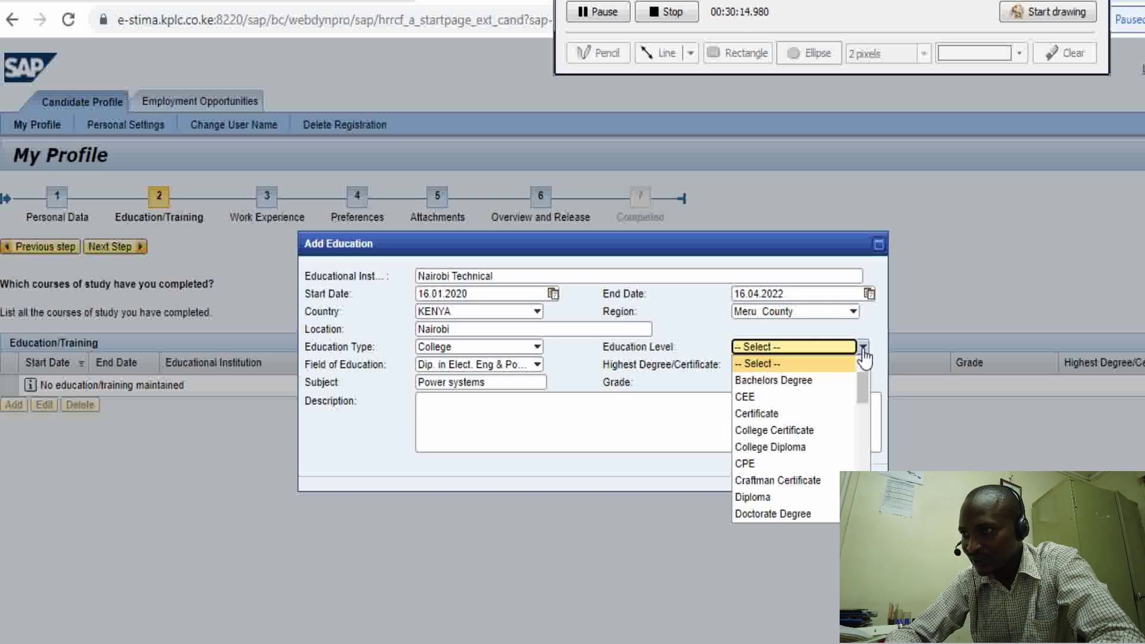
{"action": "left_click", "coordinate": [753, 497]}
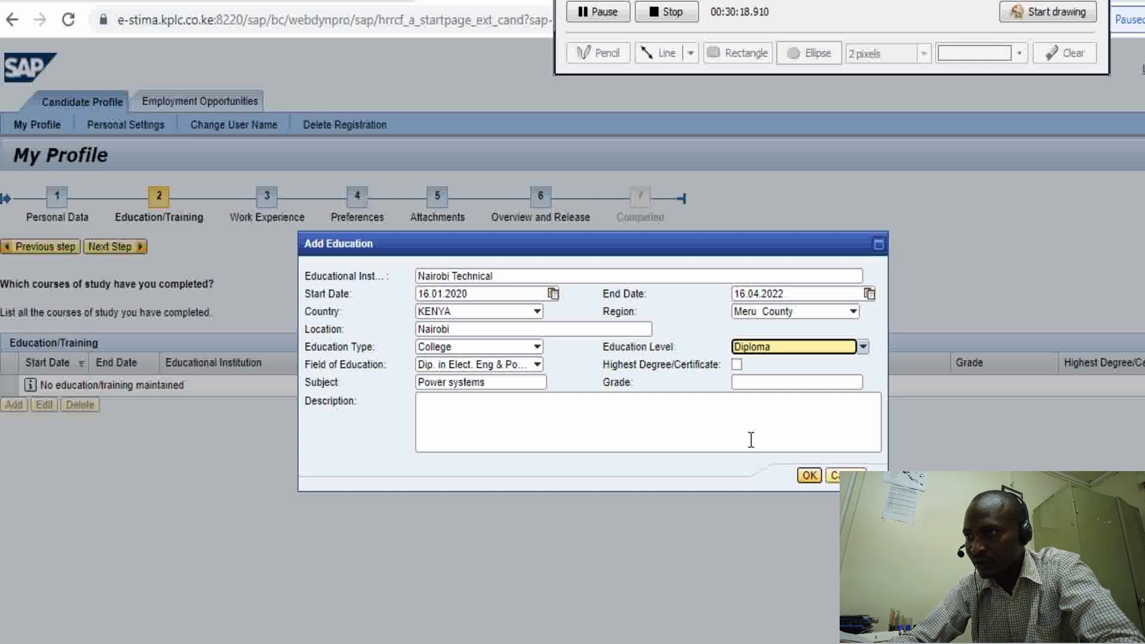
{"action": "left_click", "coordinate": [742, 382]}
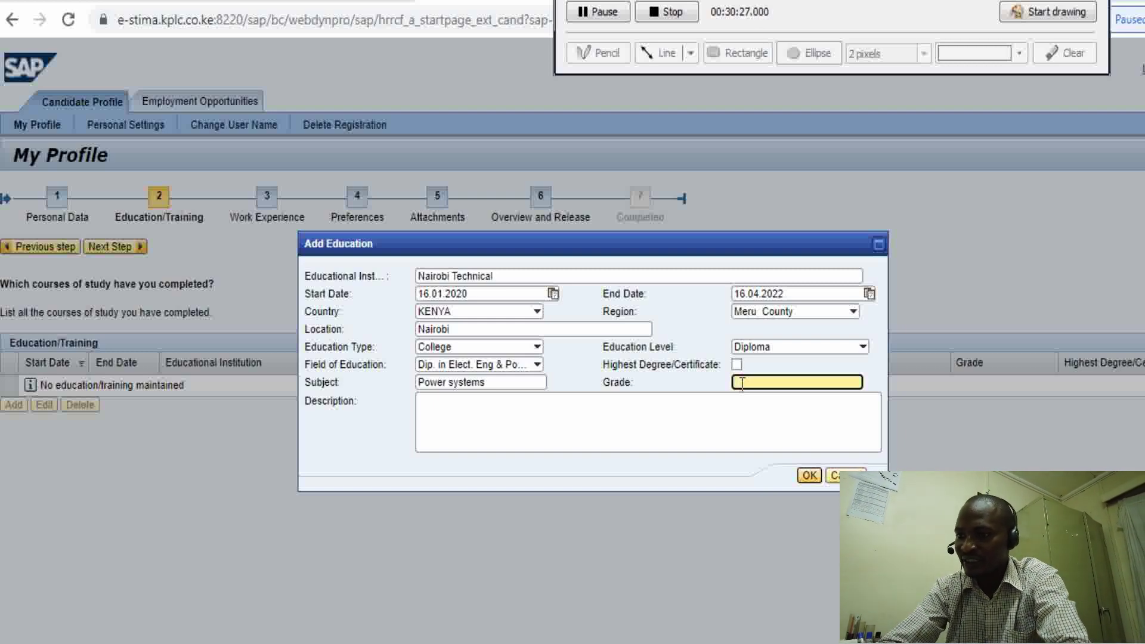
{"action": "type", "text": "N"}
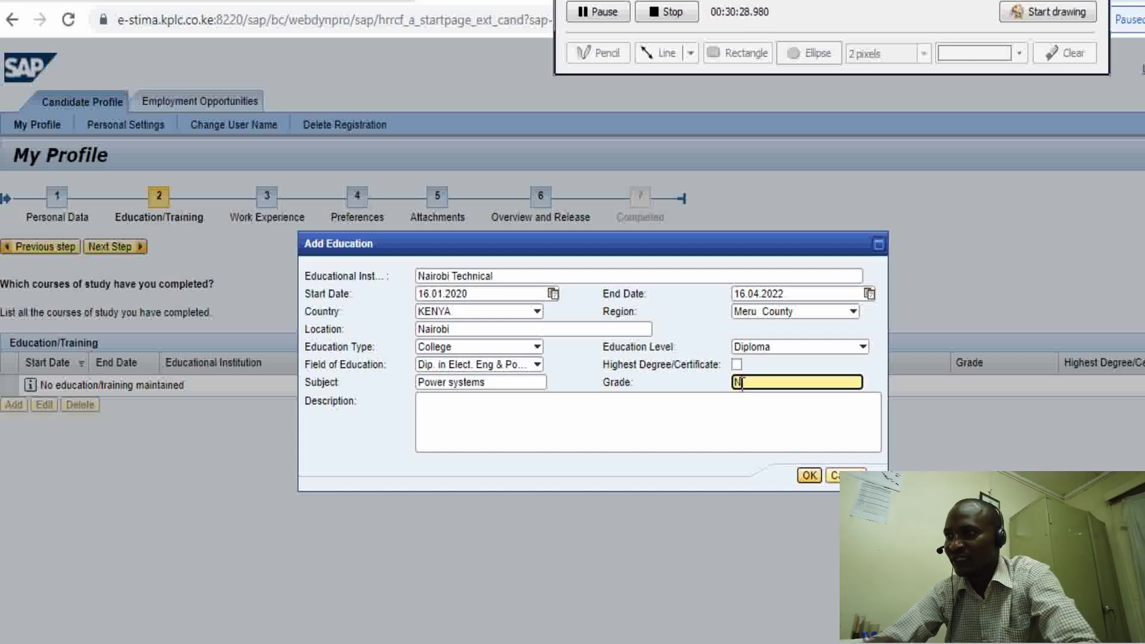
{"action": "type", "text": "/A"}
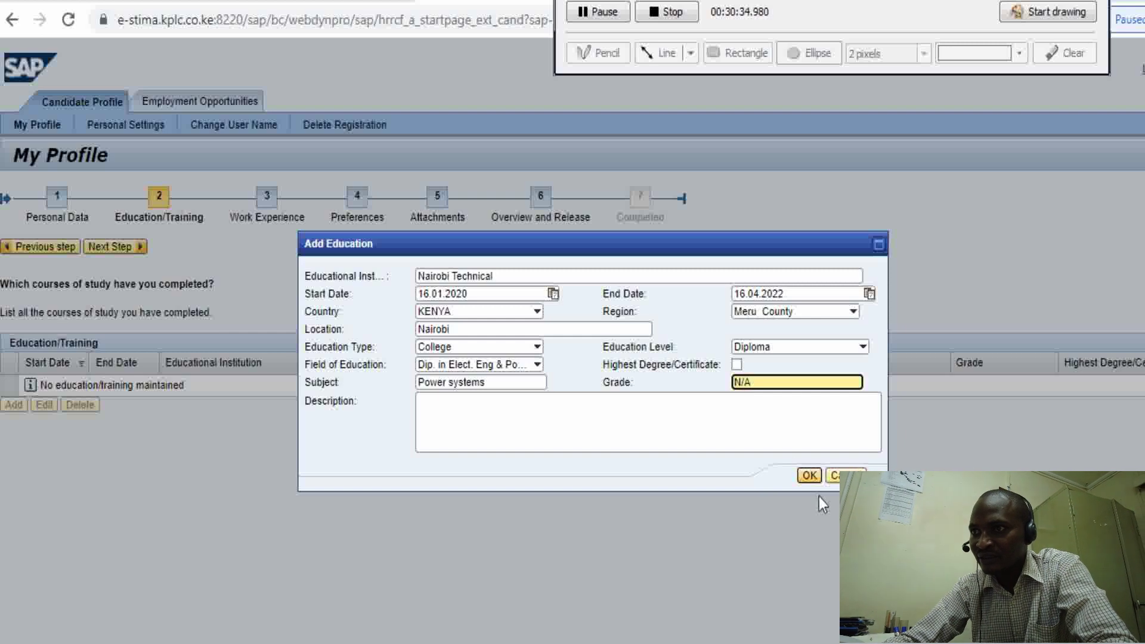
Step: Save the Nairobi Technical diploma entry and proceed to the Work Experience step
{"action": "left_click", "coordinate": [810, 477]}
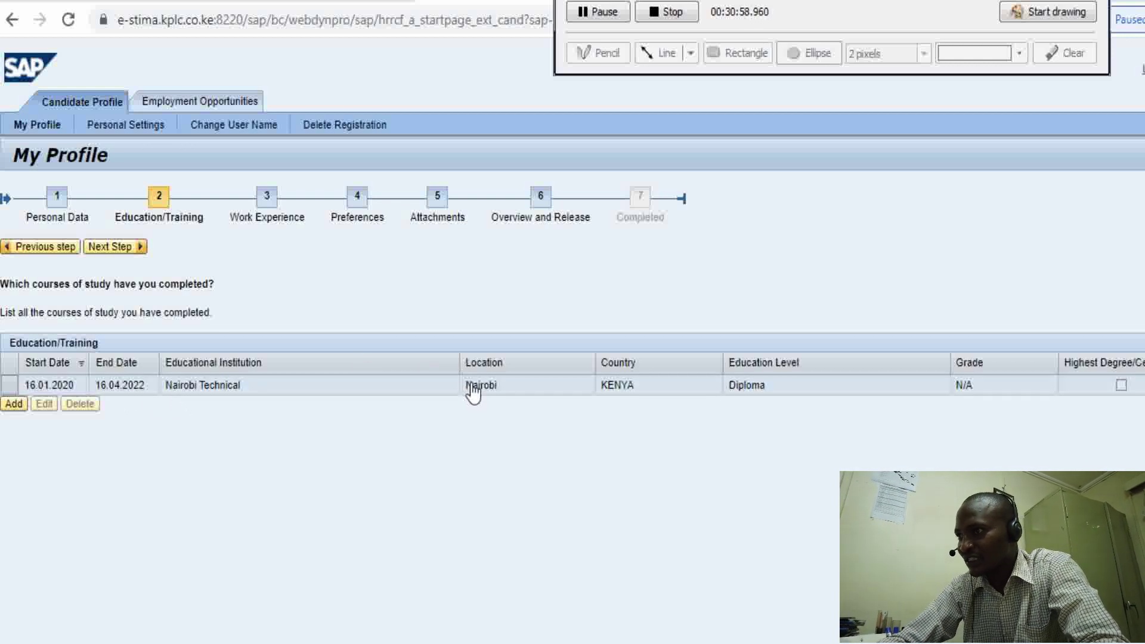
{"action": "left_click", "coordinate": [1120, 386]}
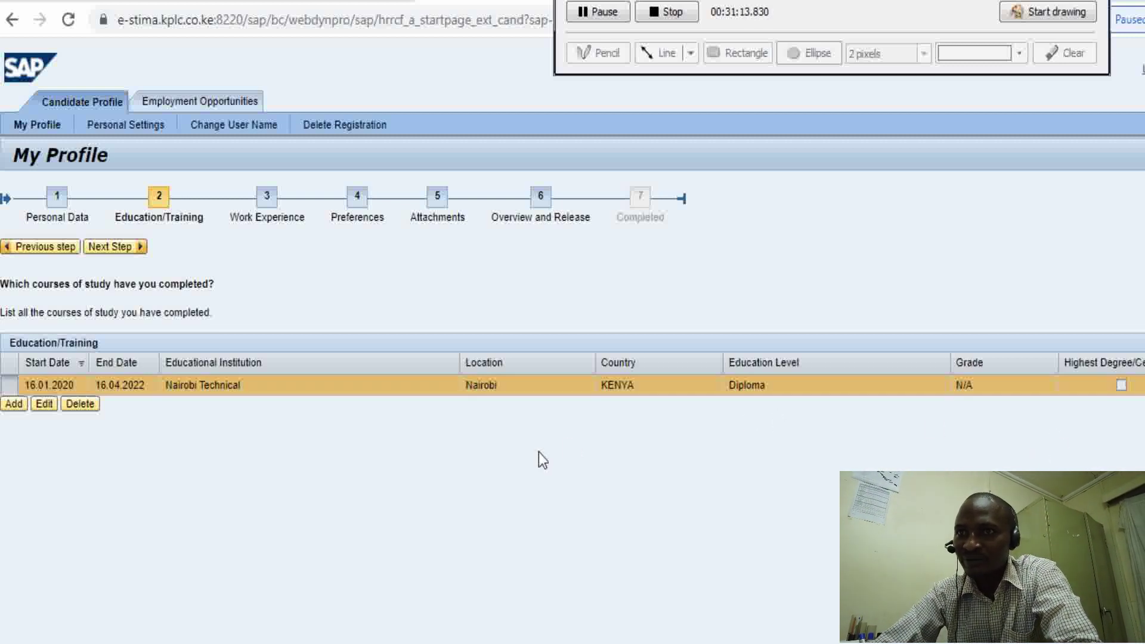
{"action": "left_click", "coordinate": [107, 252]}
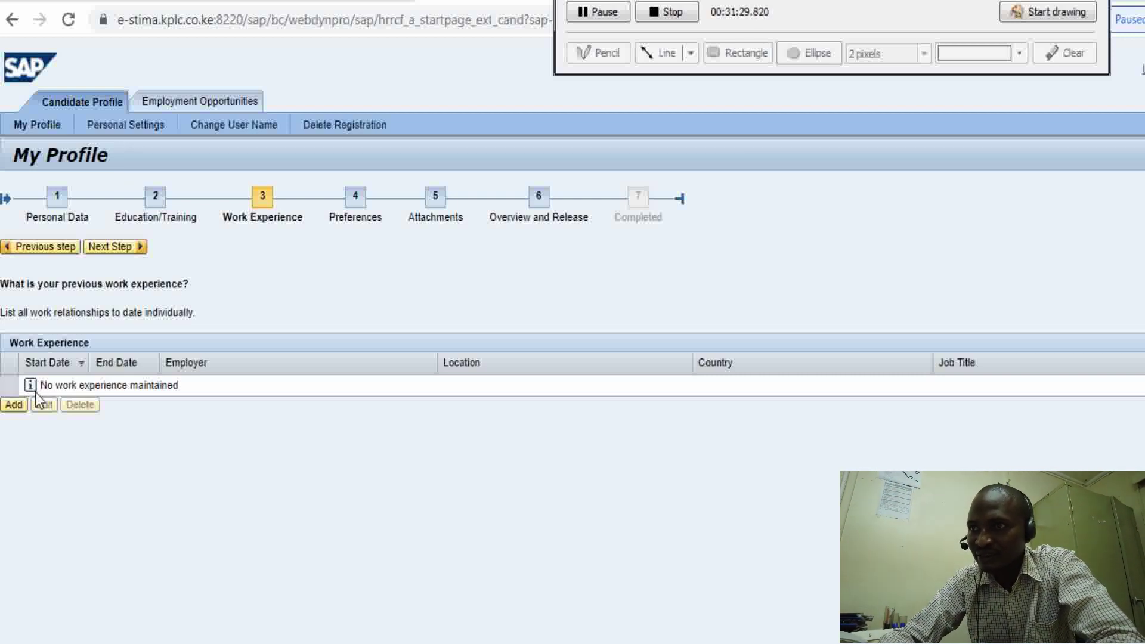
Step: Add a KENGEN work entry in KENYA, Naivasha, industry Engineering / Mechanical / Electrical
{"action": "left_click", "coordinate": [14, 405]}
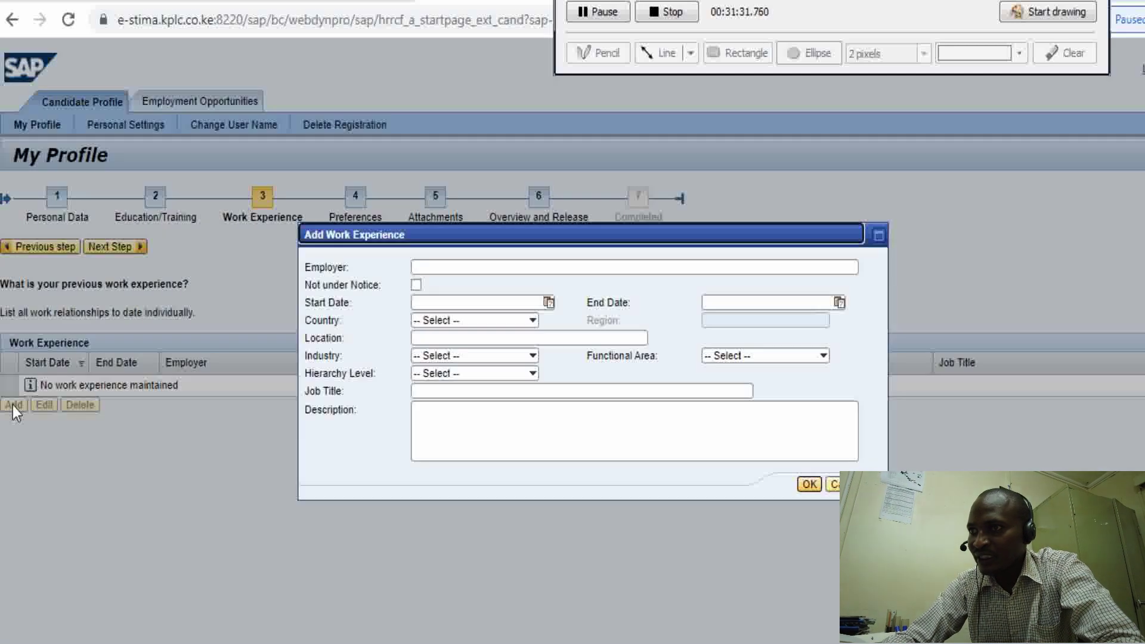
{"action": "left_click", "coordinate": [422, 267]}
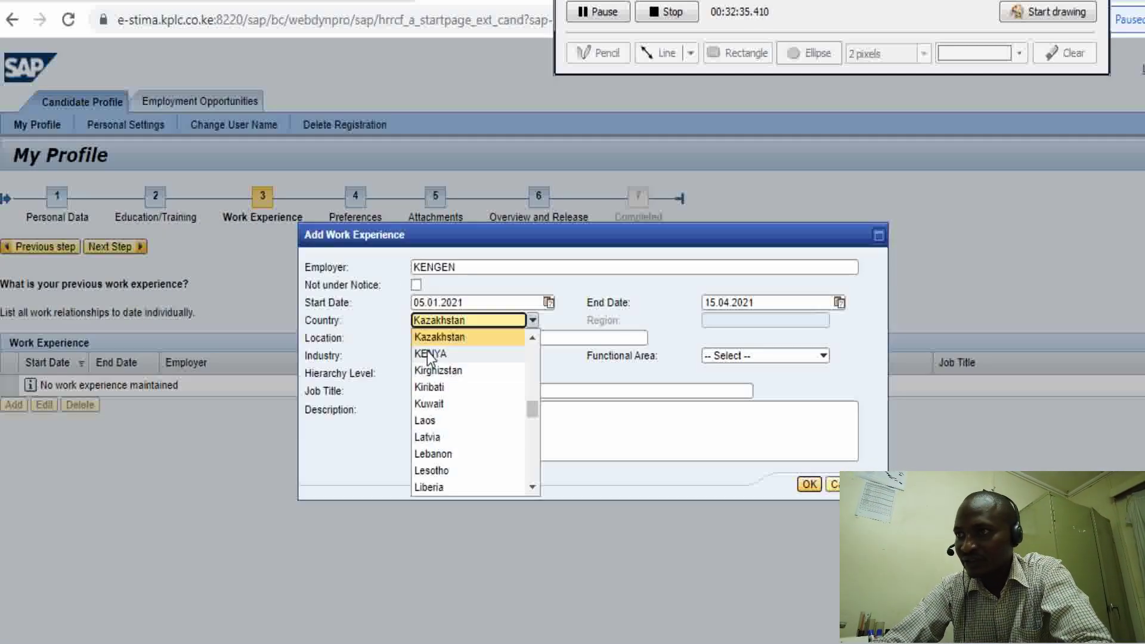
{"action": "left_click", "coordinate": [430, 353]}
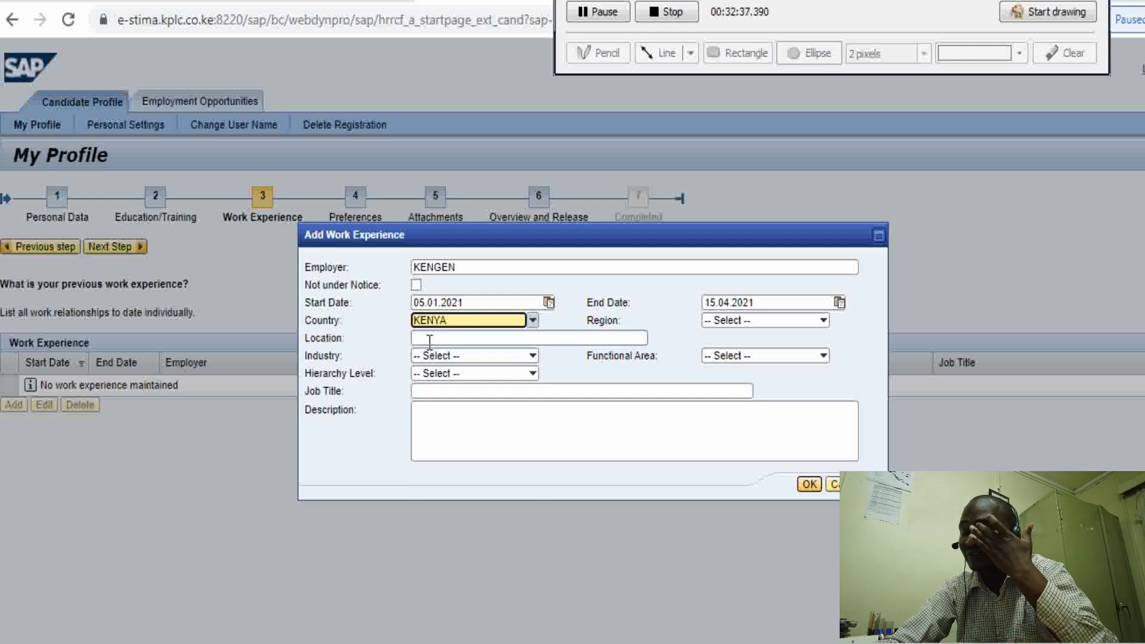
{"action": "left_click", "coordinate": [429, 338]}
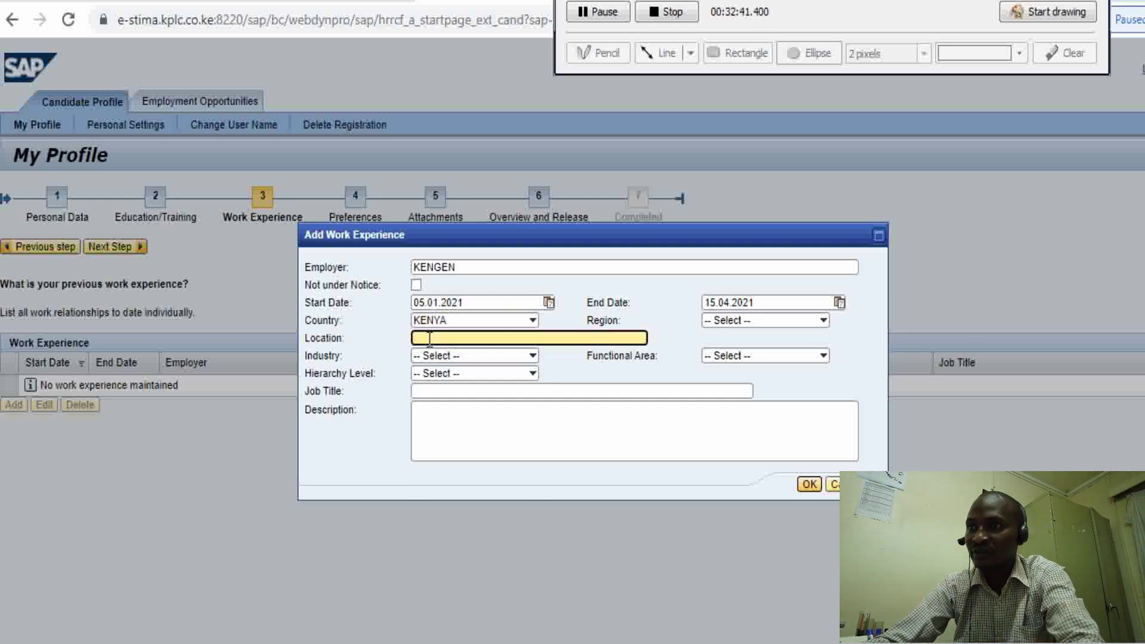
{"action": "type", "text": "Naivasha"}
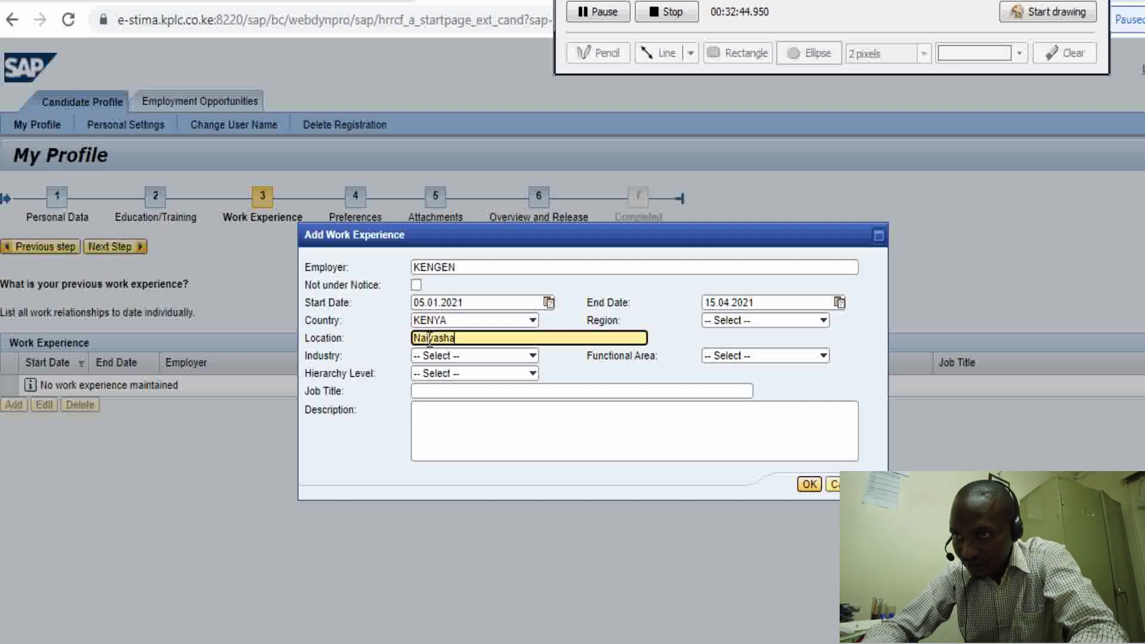
{"action": "left_click", "coordinate": [532, 357]}
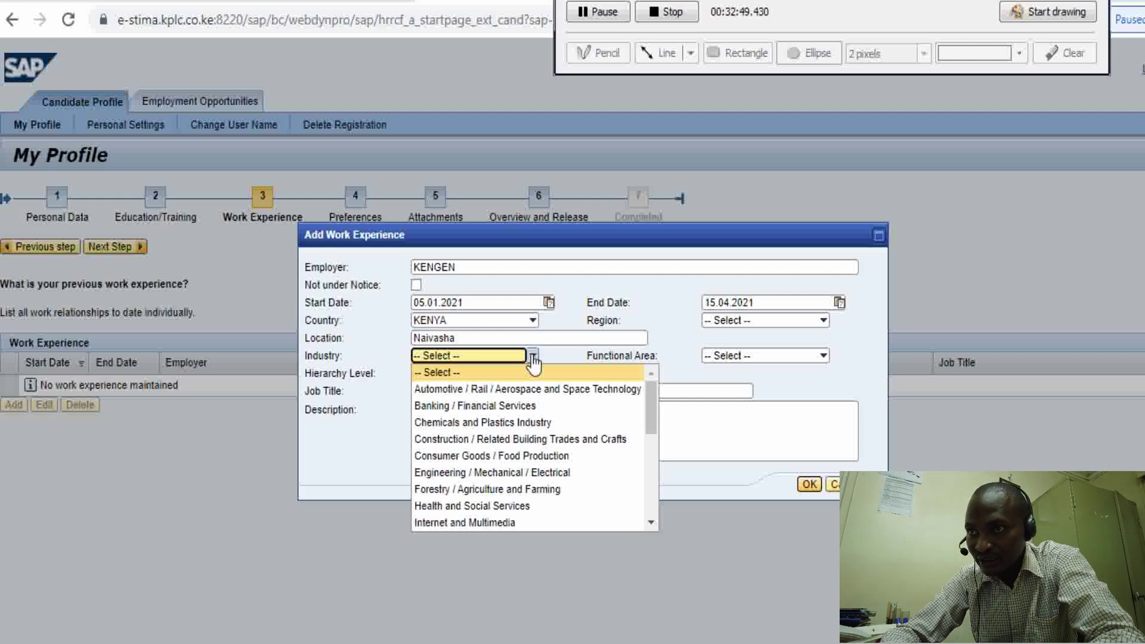
{"action": "left_click", "coordinate": [513, 473]}
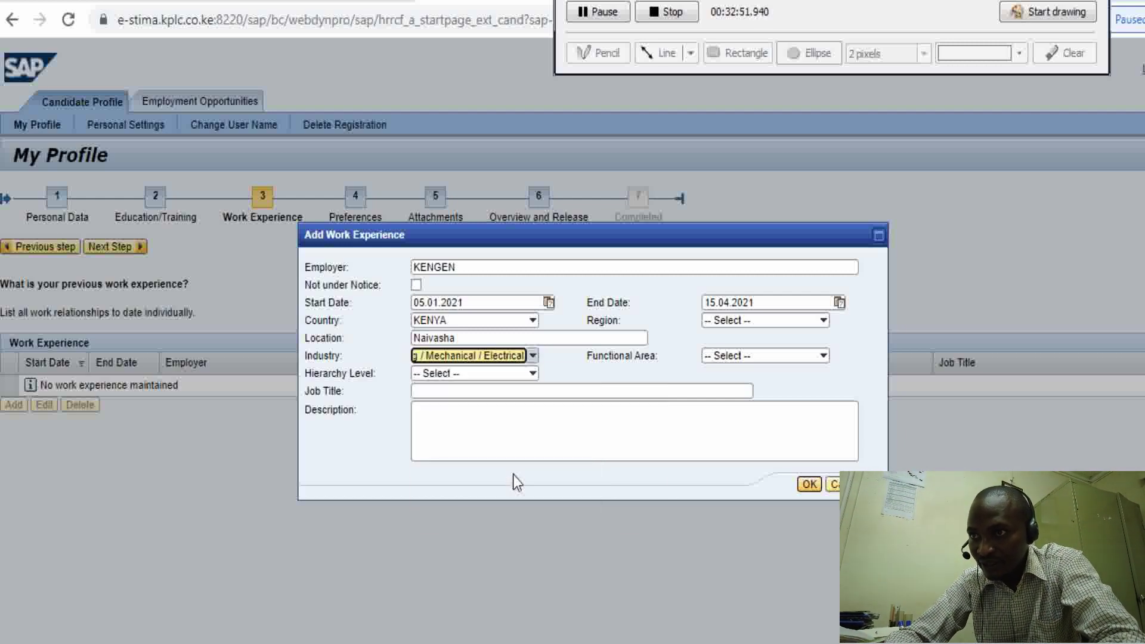
Step: Set hierarchy level Attachee, job title 'Maintenace', and region Nakuru County
{"action": "left_click", "coordinate": [532, 375]}
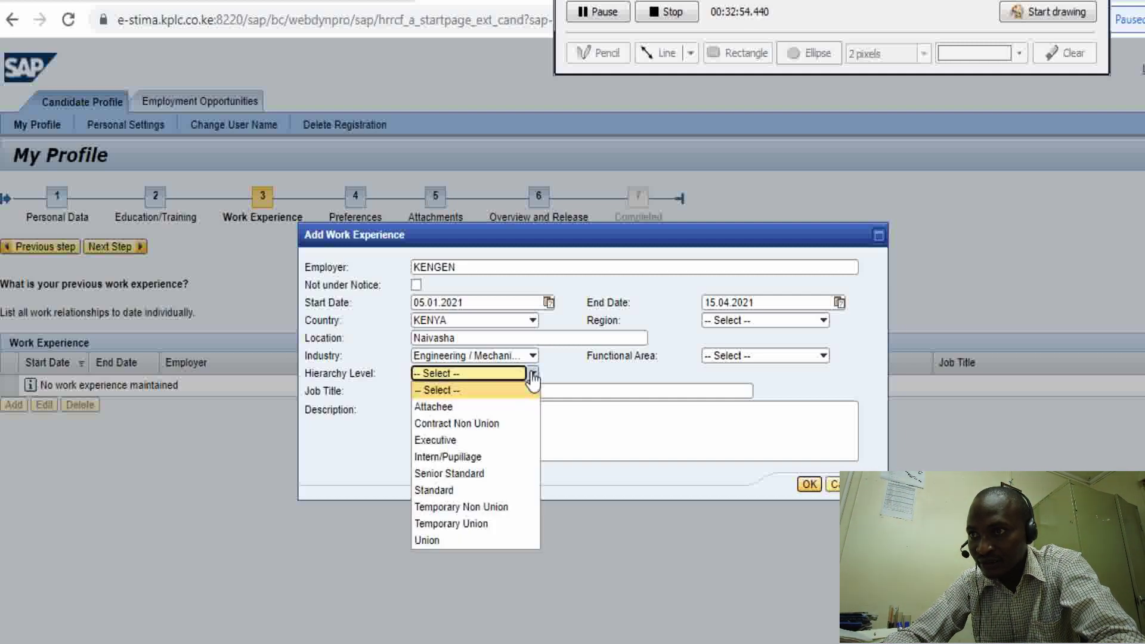
{"action": "left_click", "coordinate": [443, 408]}
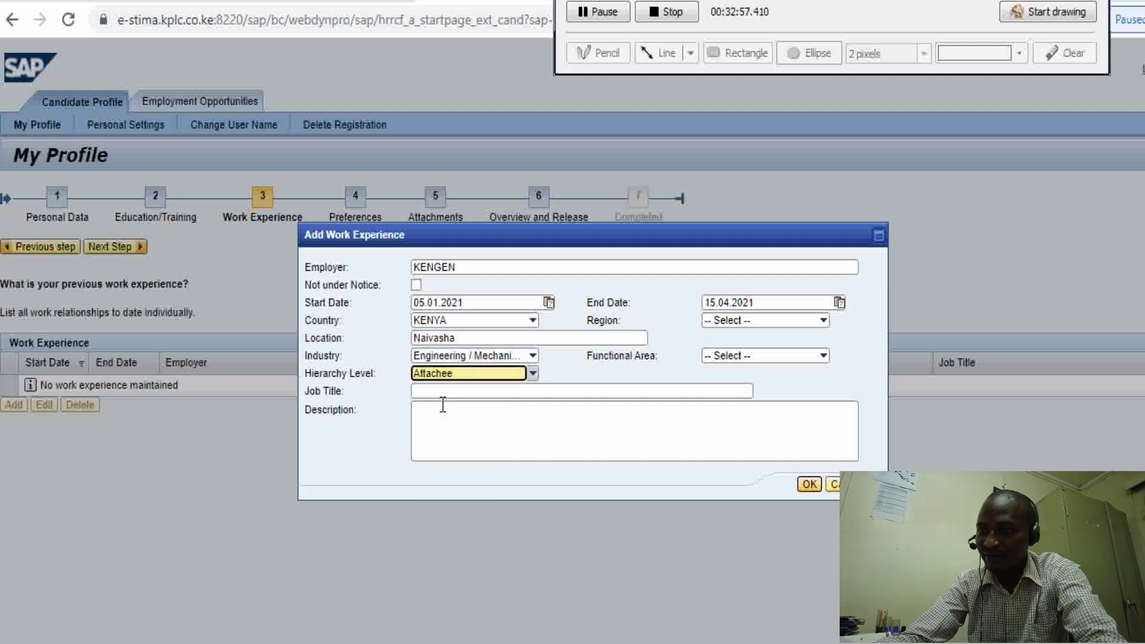
{"action": "left_click", "coordinate": [441, 392]}
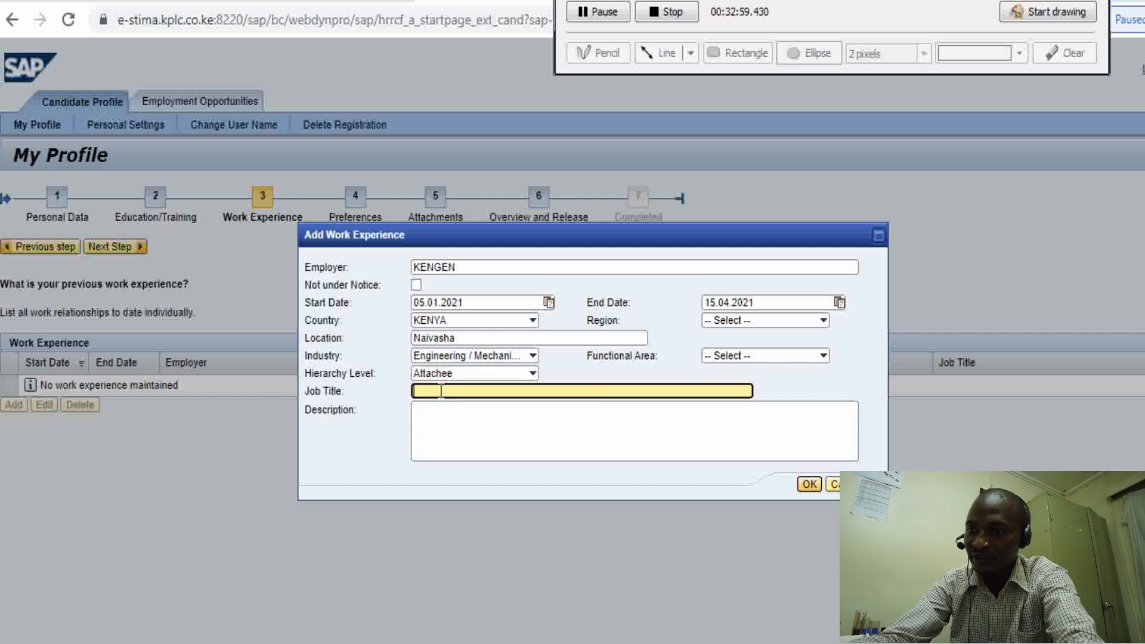
{"action": "type", "text": "Mai"}
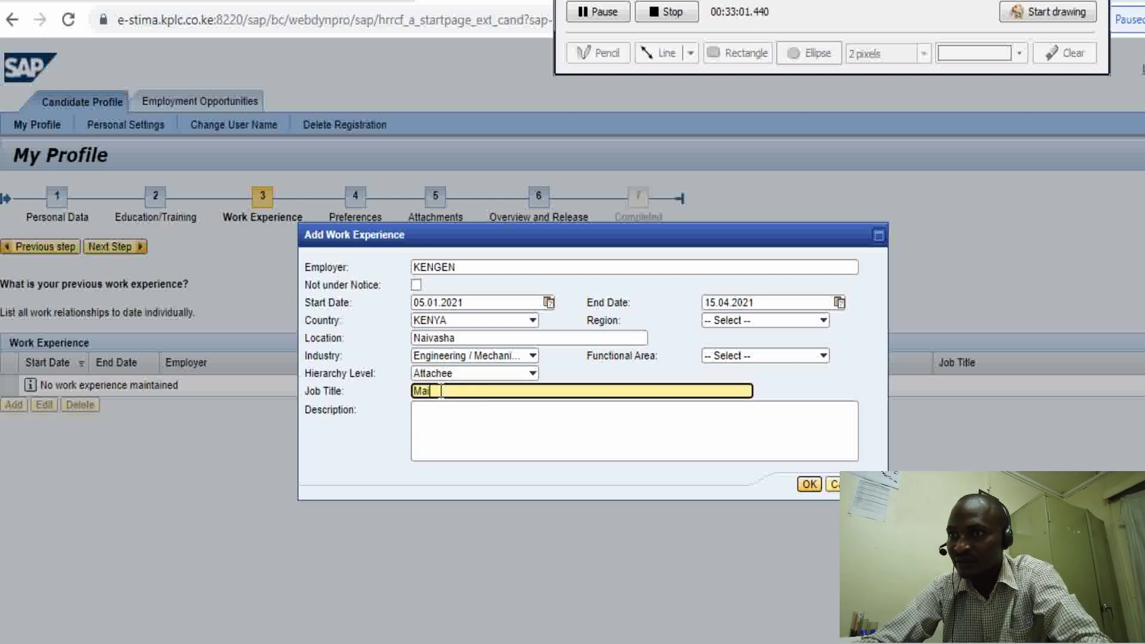
{"action": "type", "text": "ntenace"}
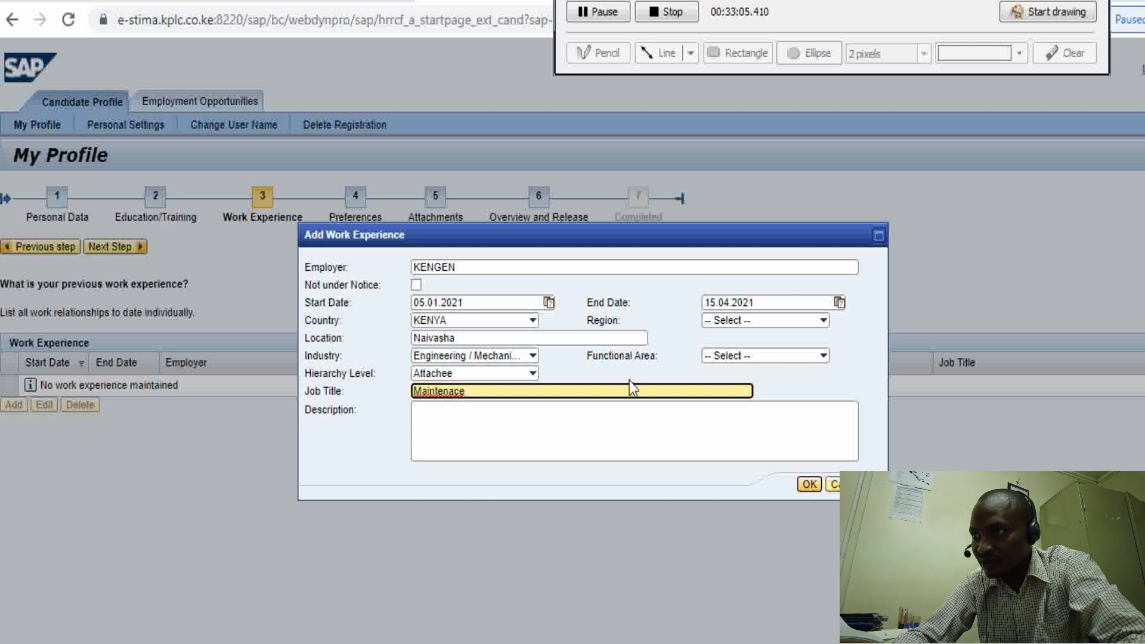
{"action": "left_click", "coordinate": [823, 322]}
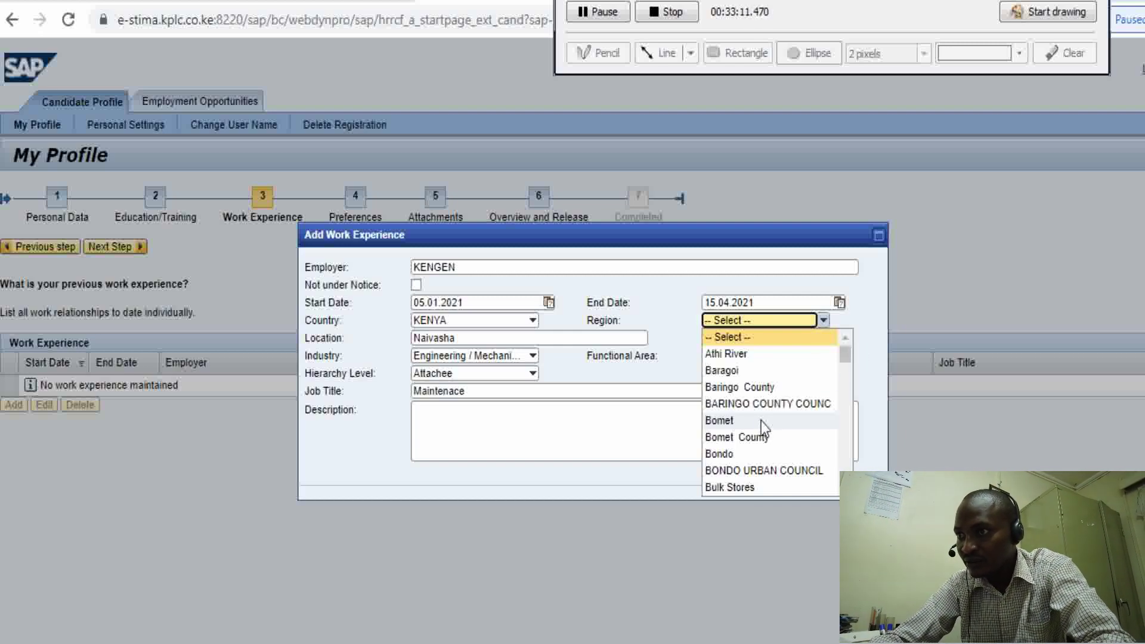
{"action": "key", "text": "n"}
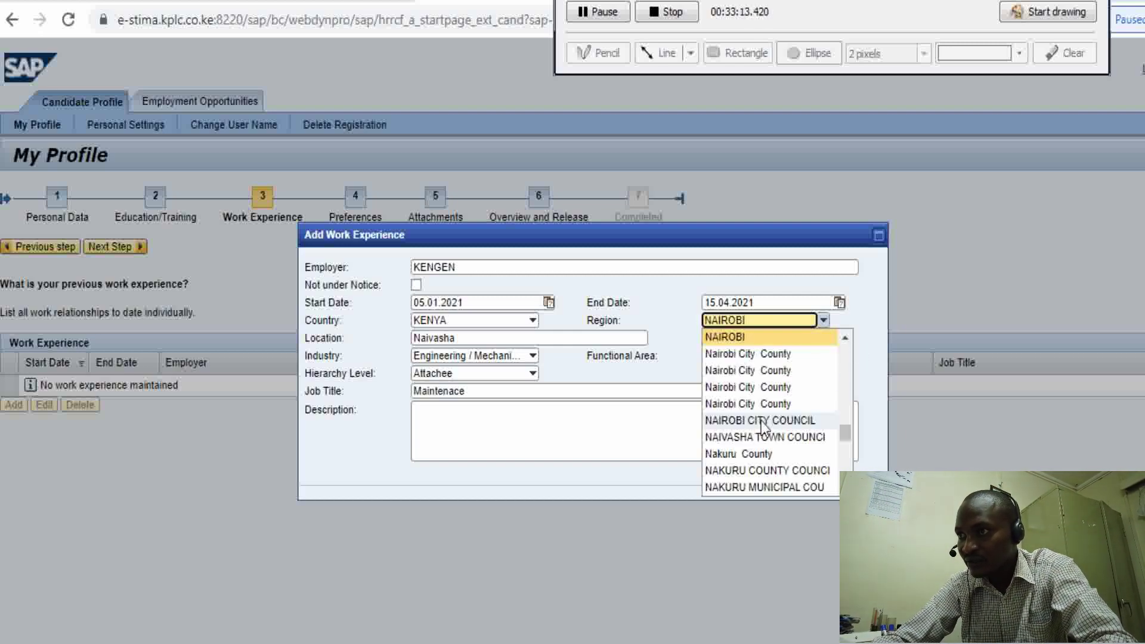
{"action": "left_click", "coordinate": [749, 455]}
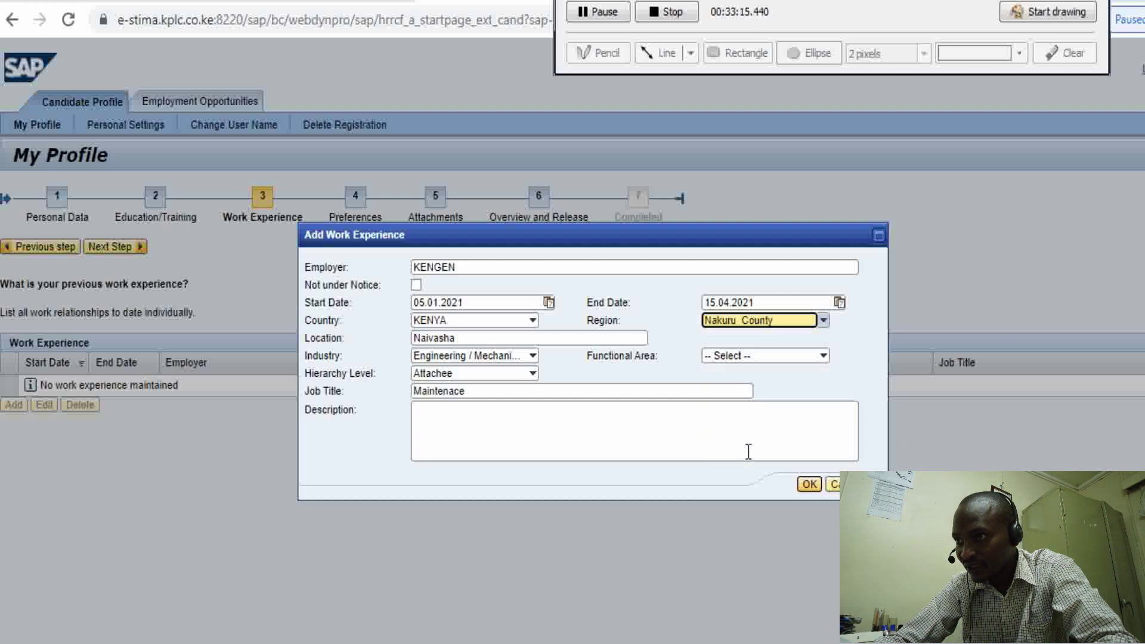
{"action": "left_click", "coordinate": [824, 356]}
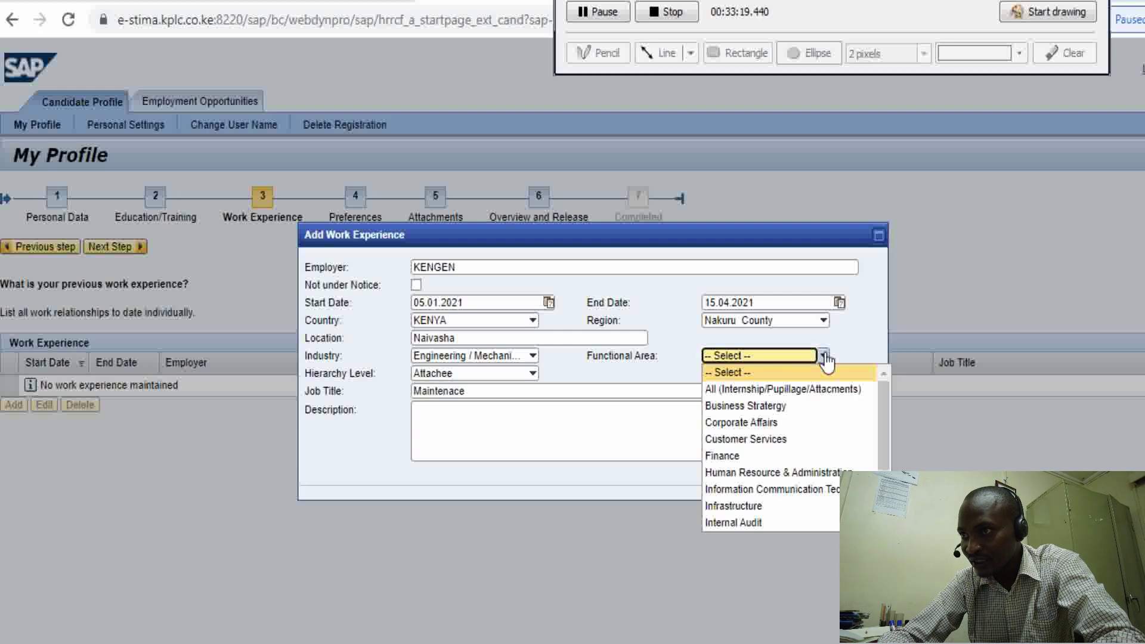
Step: Set functional area All (Internship/Pupillage/Attacments) and description 'Transformer maintenance', then save the entry
{"action": "left_click", "coordinate": [800, 394]}
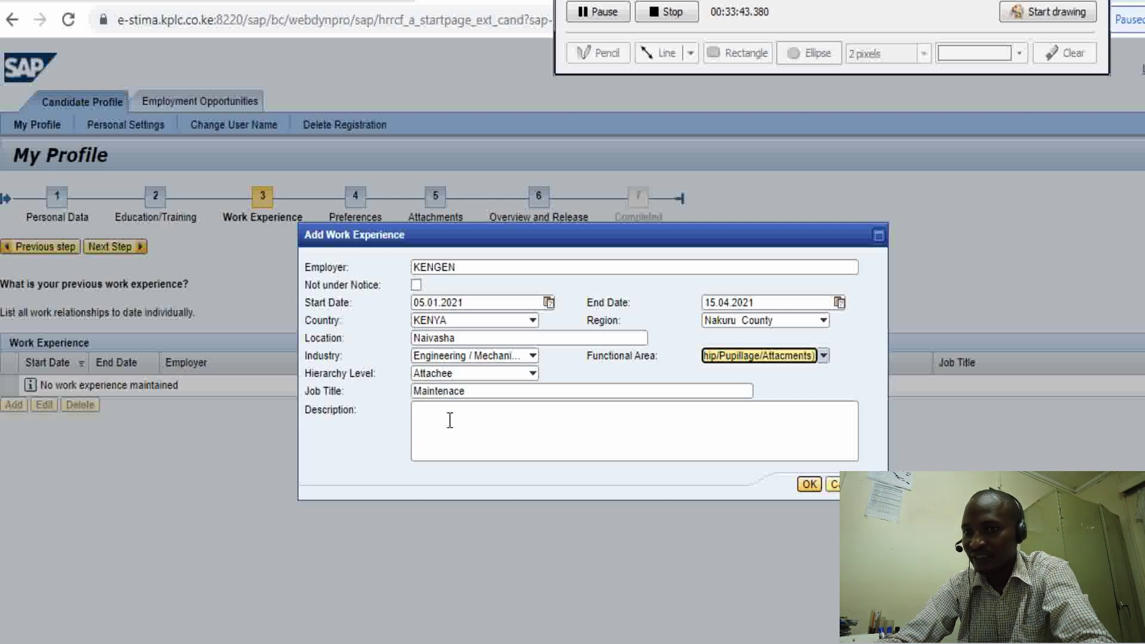
{"action": "left_click", "coordinate": [449, 421]}
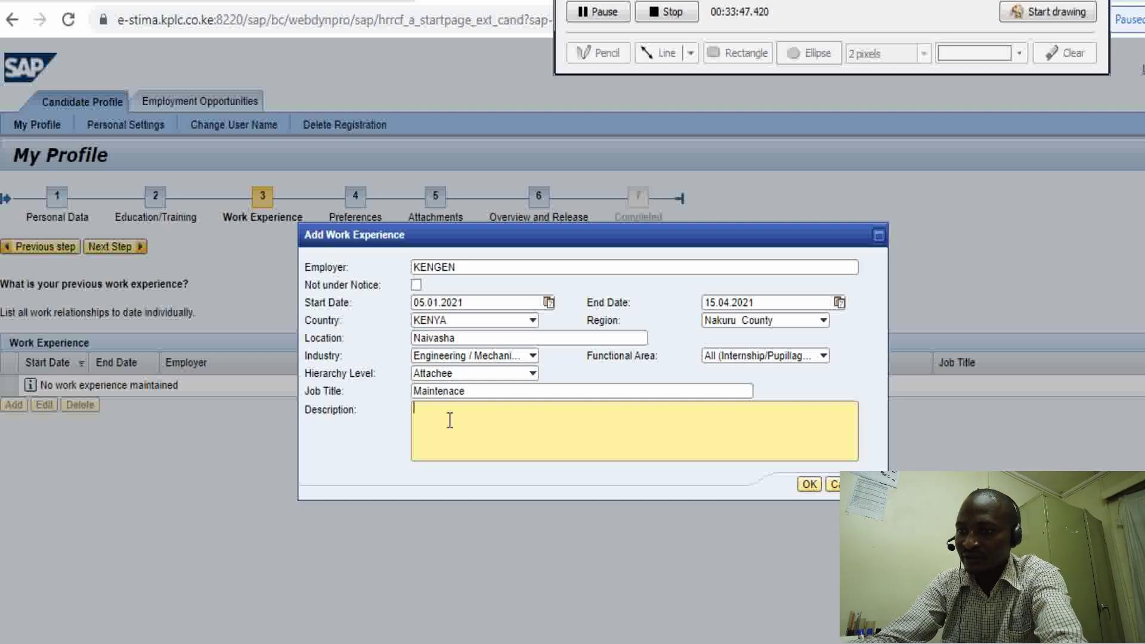
{"action": "type", "text": "Trans"}
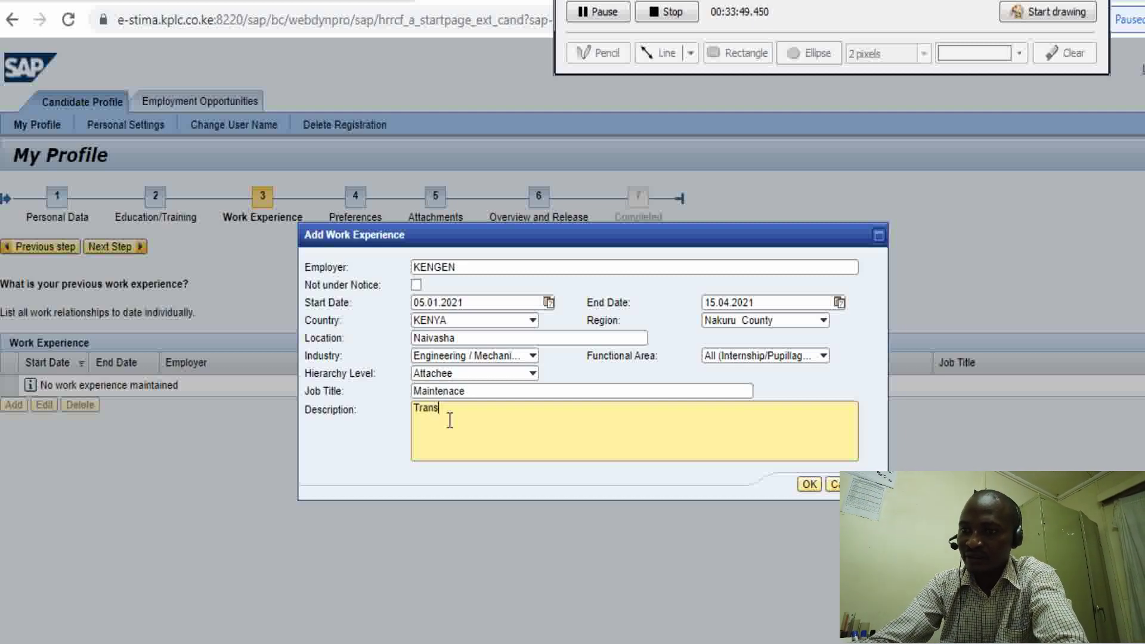
{"action": "type", "text": "formermain"}
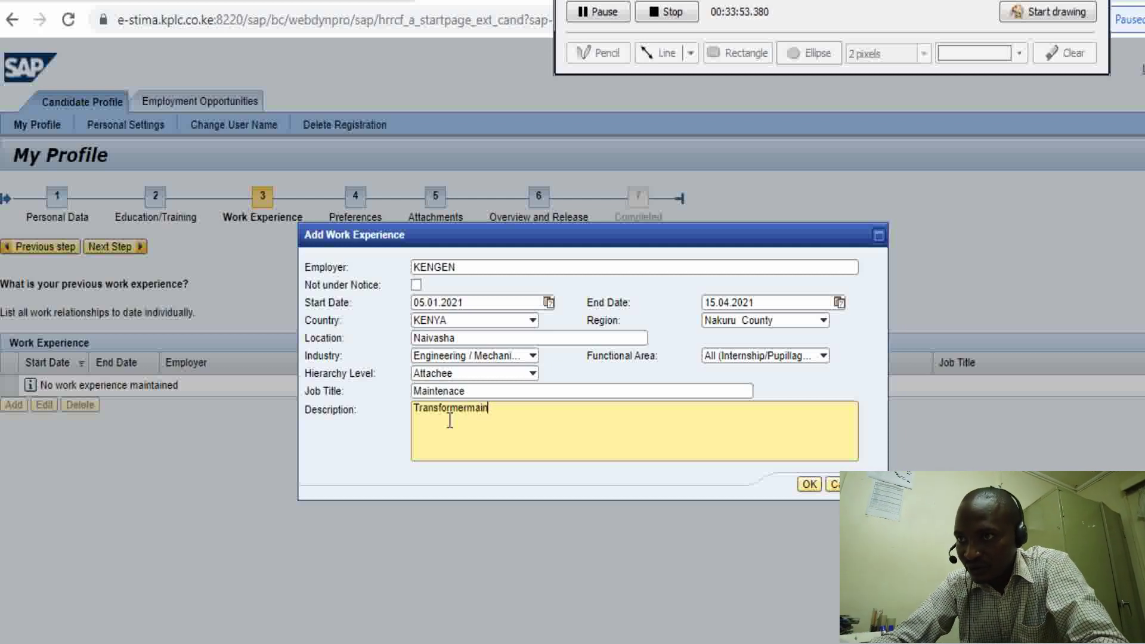
{"action": "type", "text": "tance"}
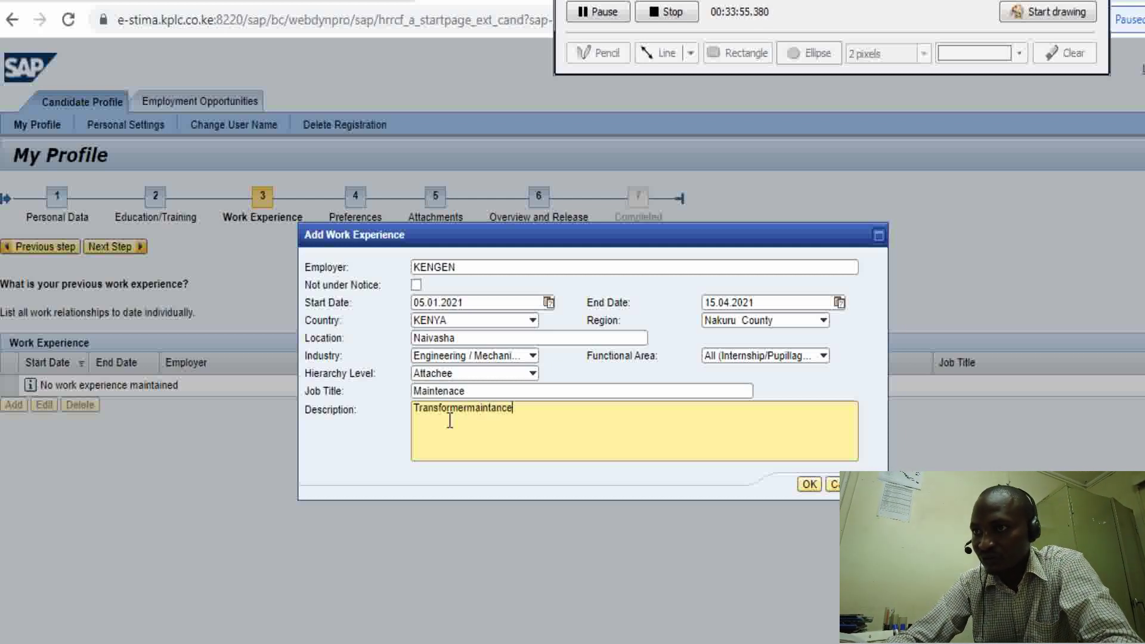
{"action": "left_click", "coordinate": [467, 411]}
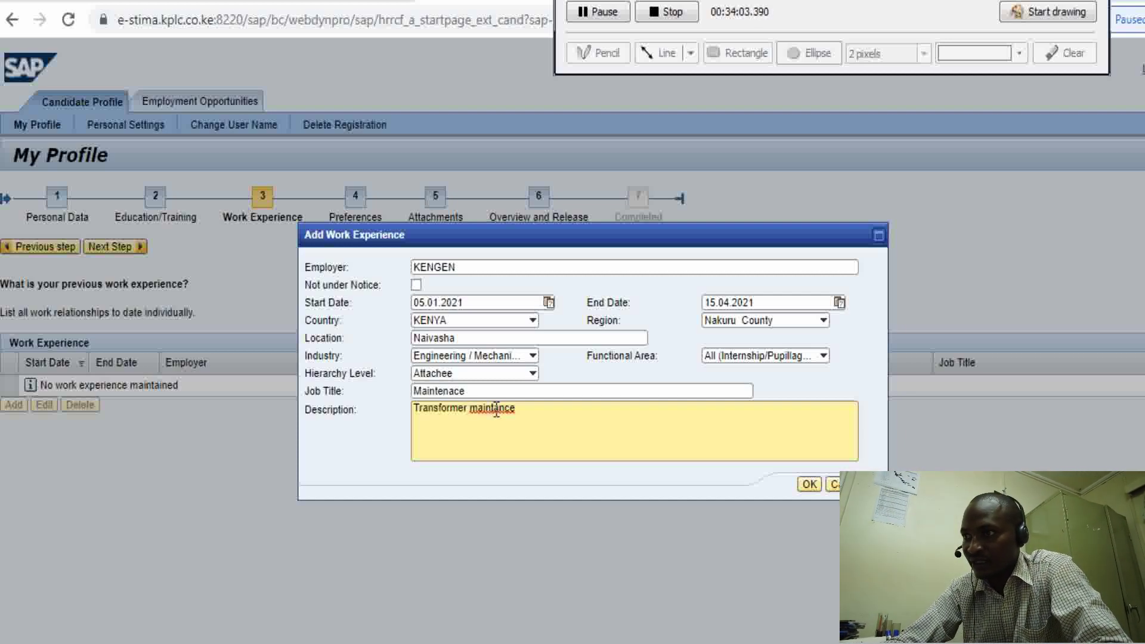
{"action": "left_click", "coordinate": [495, 411]}
{"action": "type", "text": "en"}
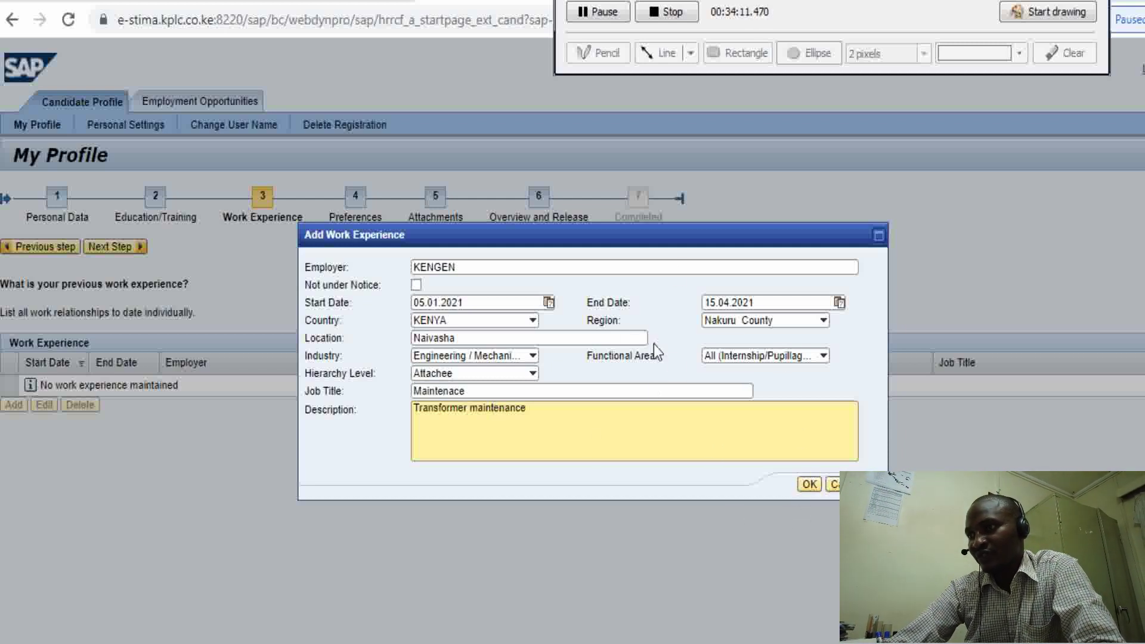
{"action": "left_click", "coordinate": [809, 485]}
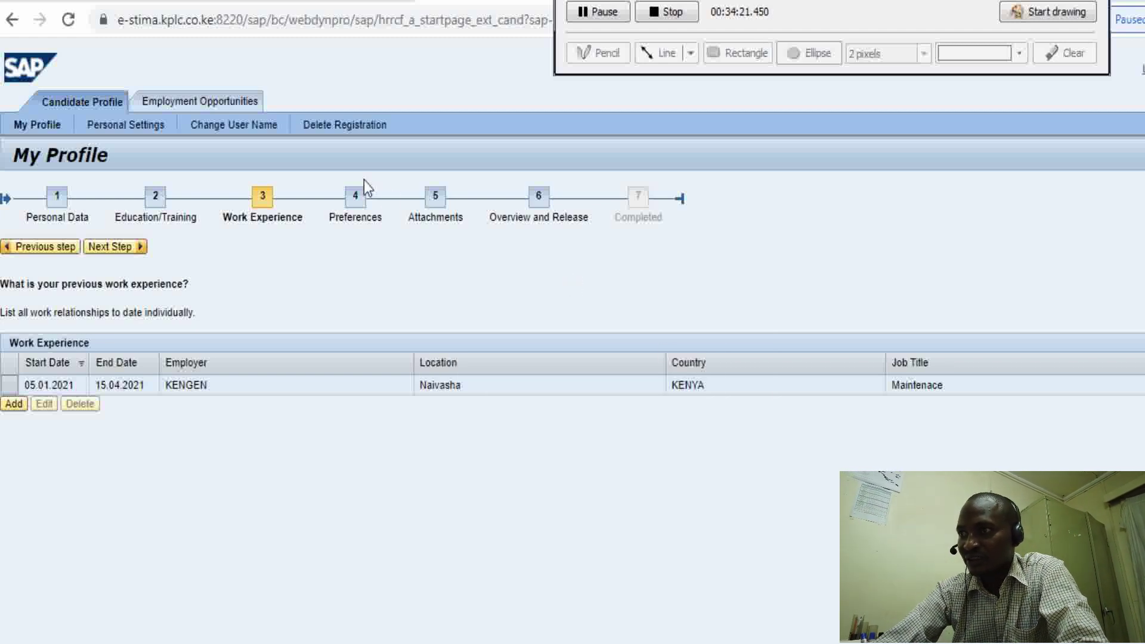
Step: On the Preferences step, choose Meru County as county of interest and begin a work location entry
{"action": "left_click", "coordinate": [126, 248]}
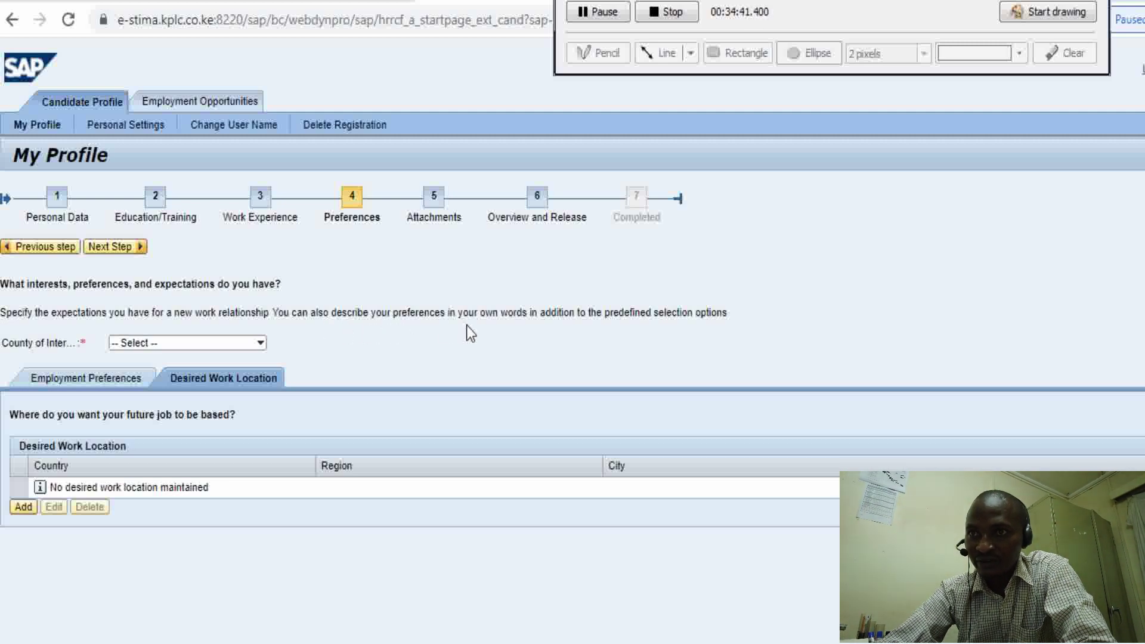
{"action": "left_click", "coordinate": [260, 344]}
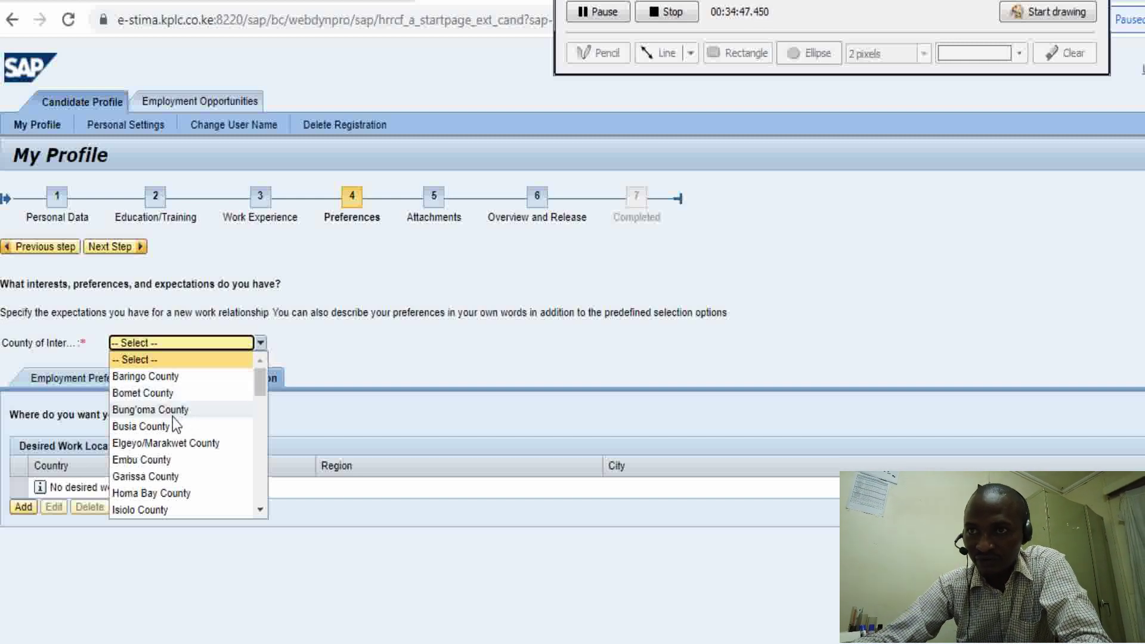
{"action": "key", "text": "m"}
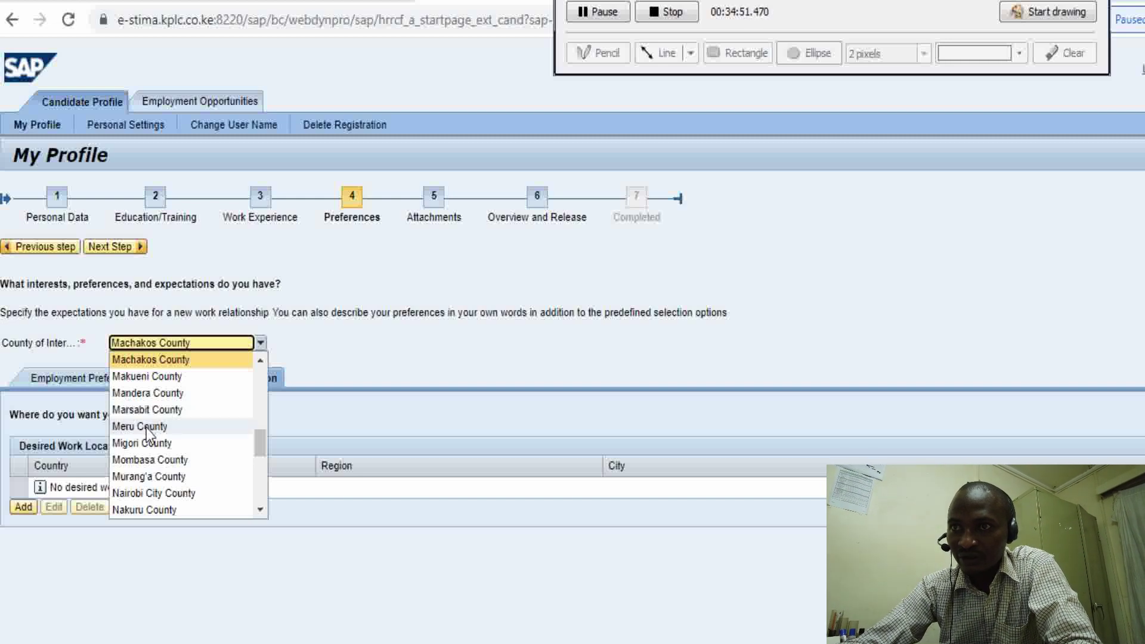
{"action": "left_click", "coordinate": [147, 427]}
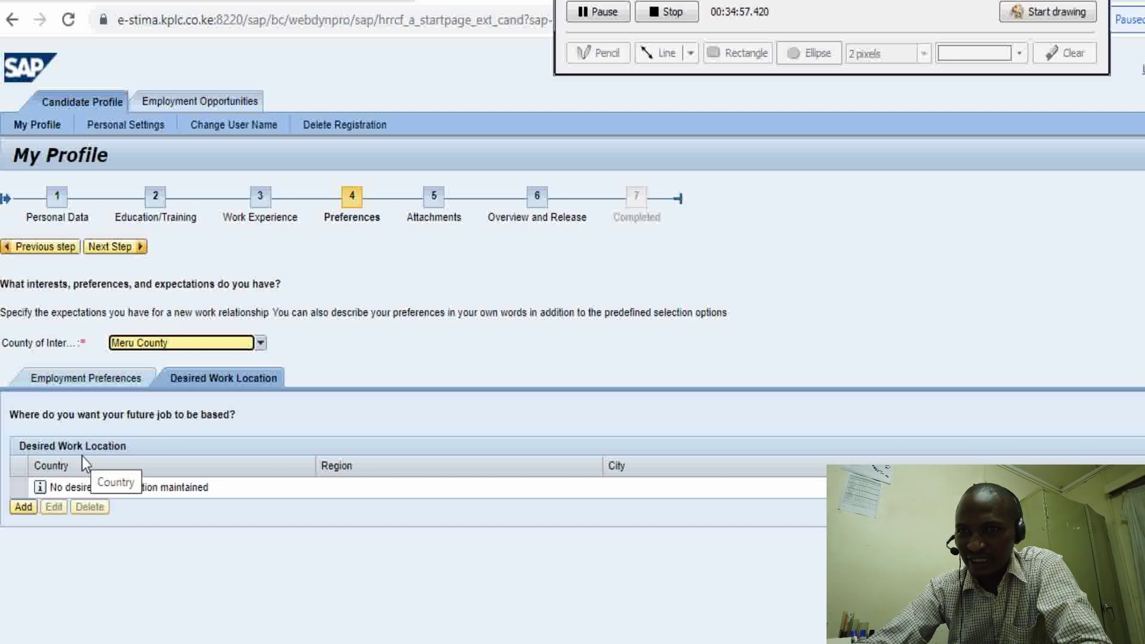
{"action": "left_click", "coordinate": [24, 507]}
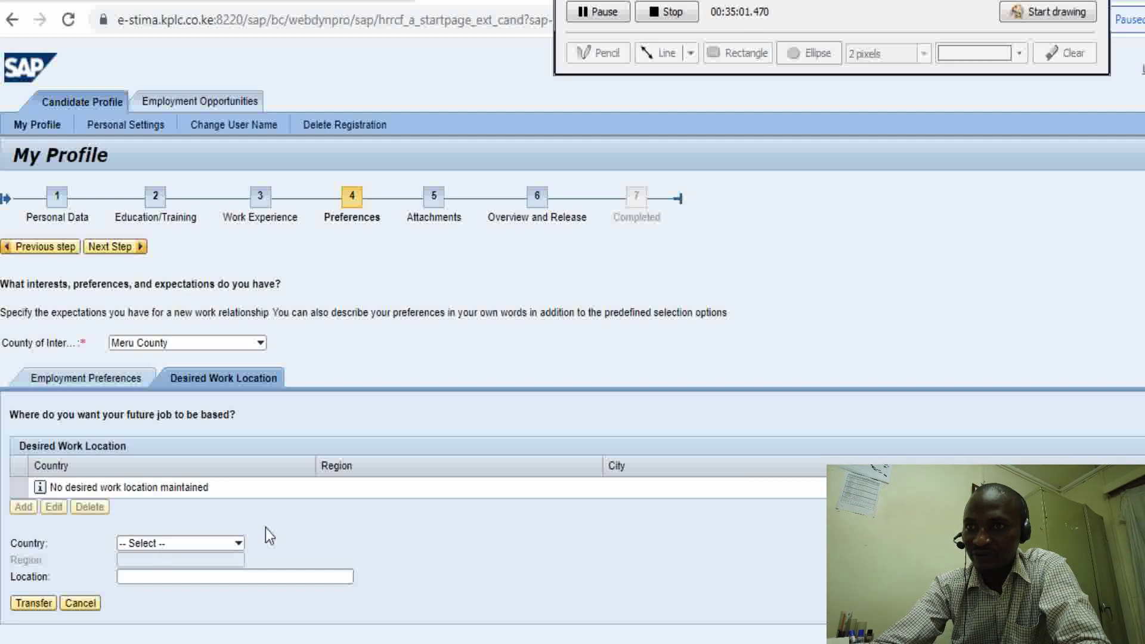
Step: Add KENYA, Meru County as a desired work location and continue to Attachments
{"action": "left_click", "coordinate": [240, 544]}
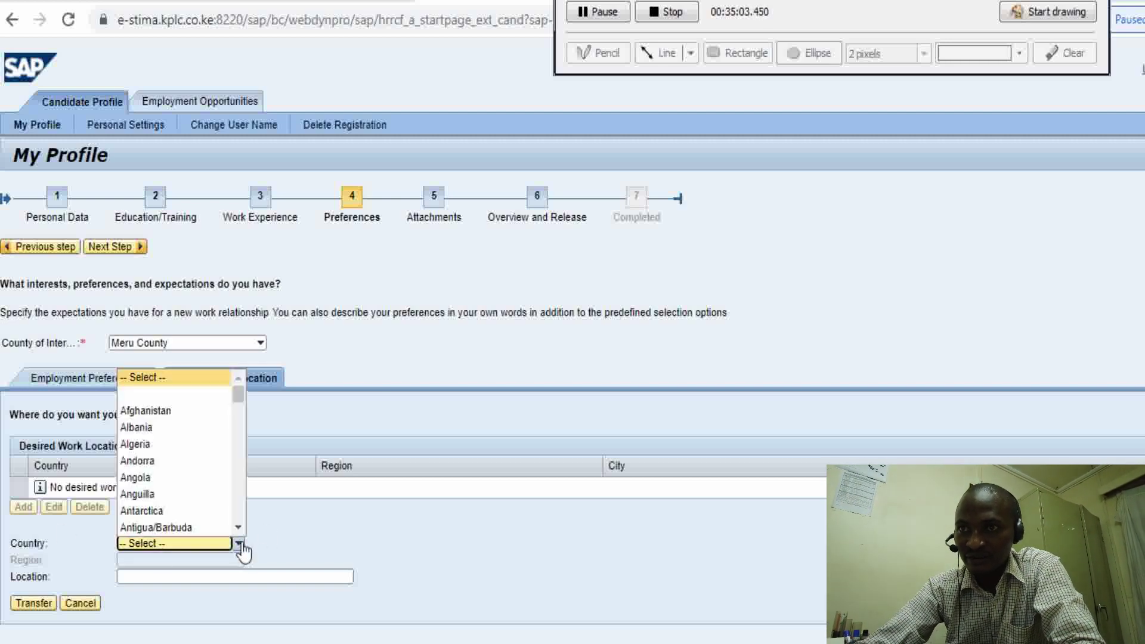
{"action": "key", "text": "k"}
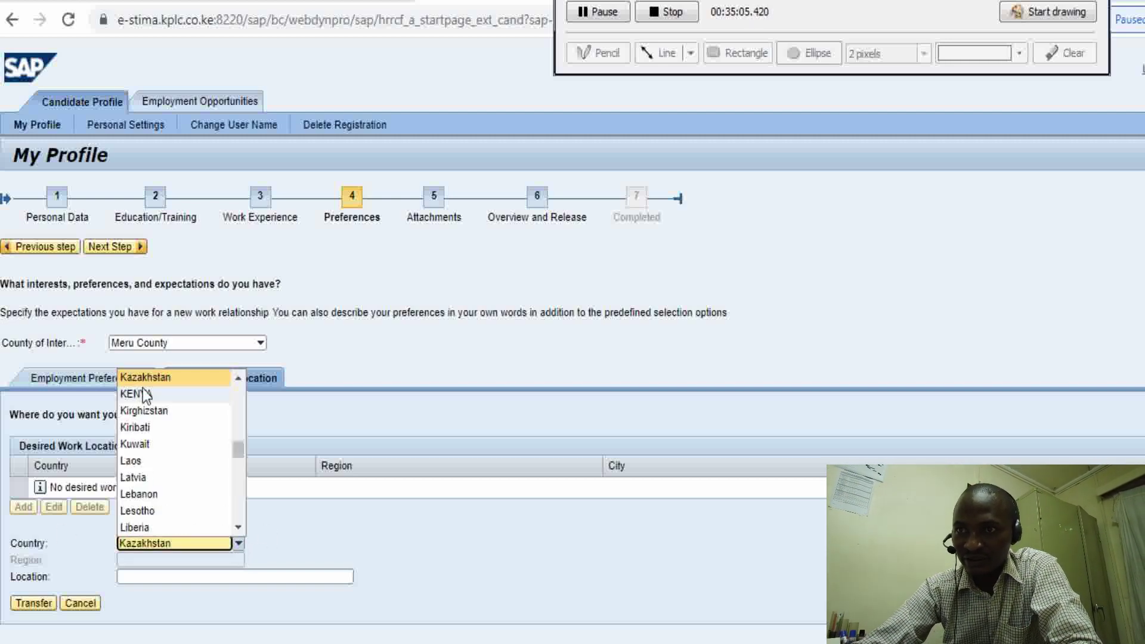
{"action": "left_click", "coordinate": [143, 394]}
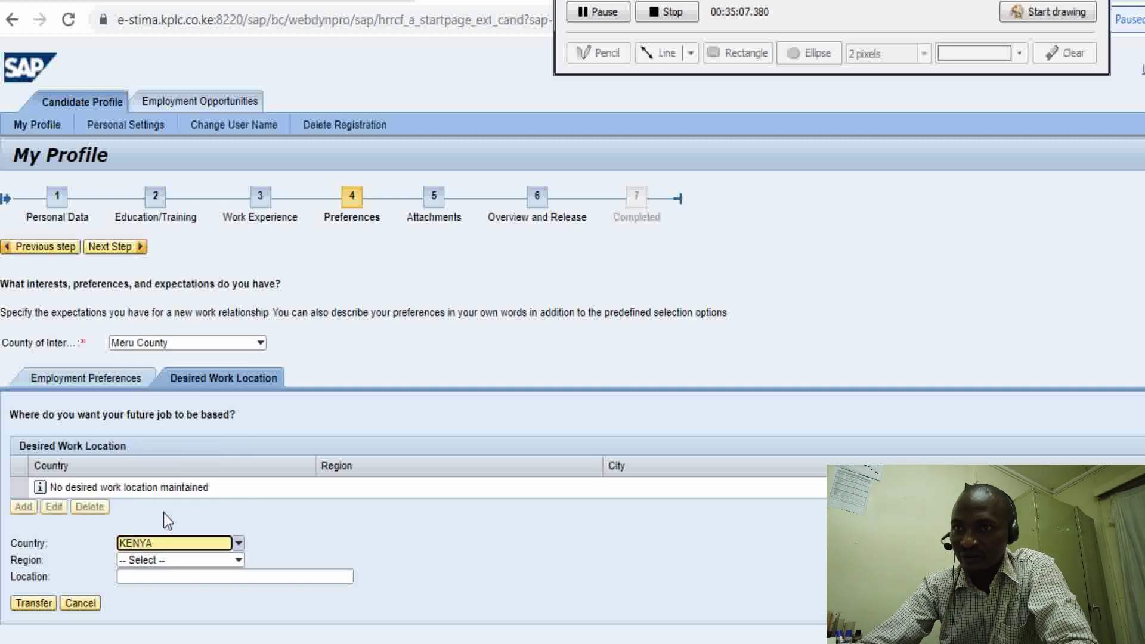
{"action": "left_click", "coordinate": [238, 563]}
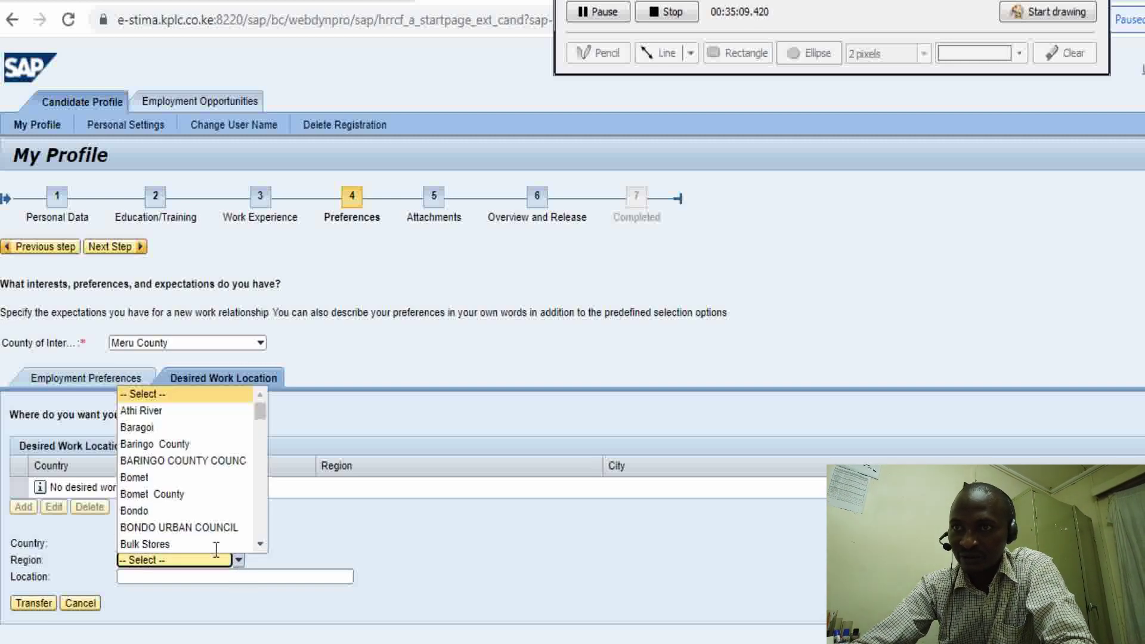
{"action": "key", "text": "m"}
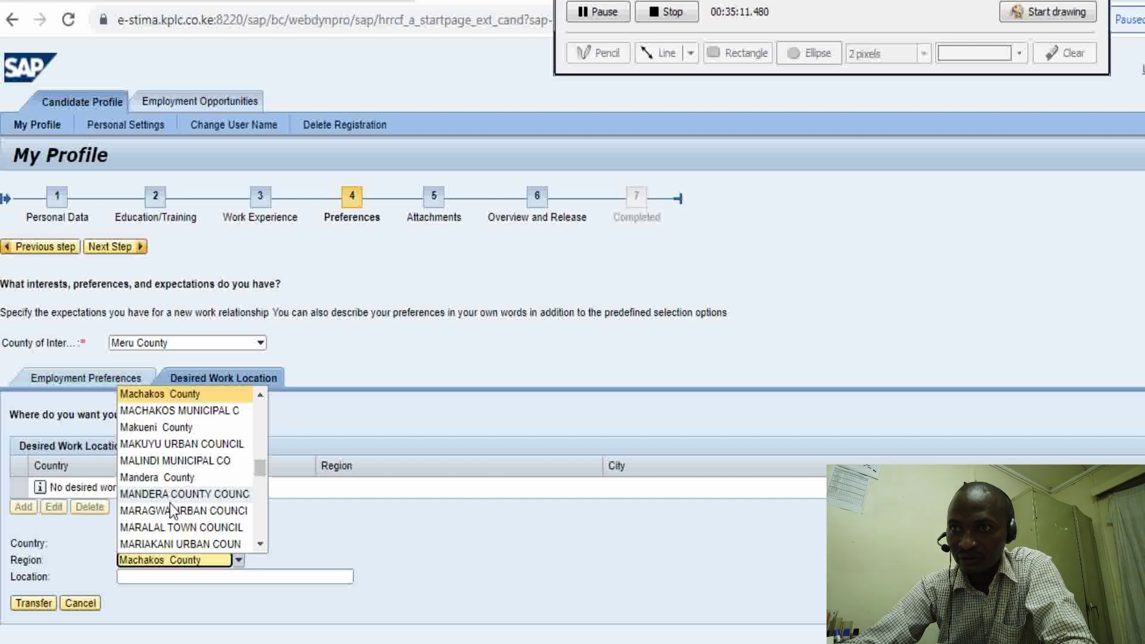
{"action": "key", "text": "Down"}
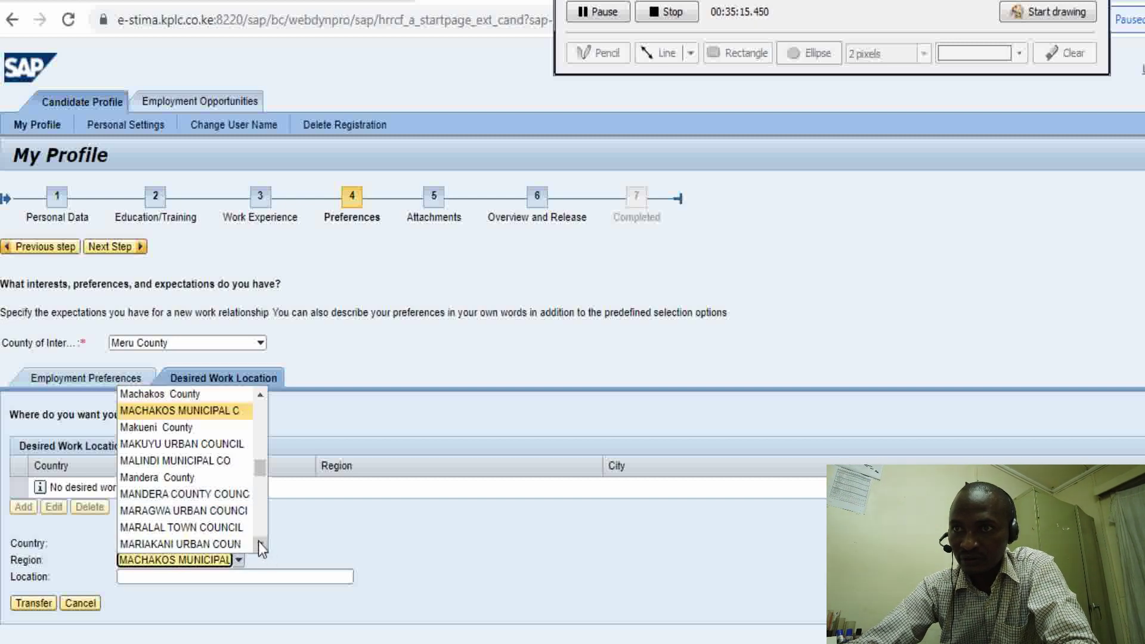
{"action": "scroll", "coordinate": [259, 541], "scroll_direction": "down", "scroll_amount": 5}
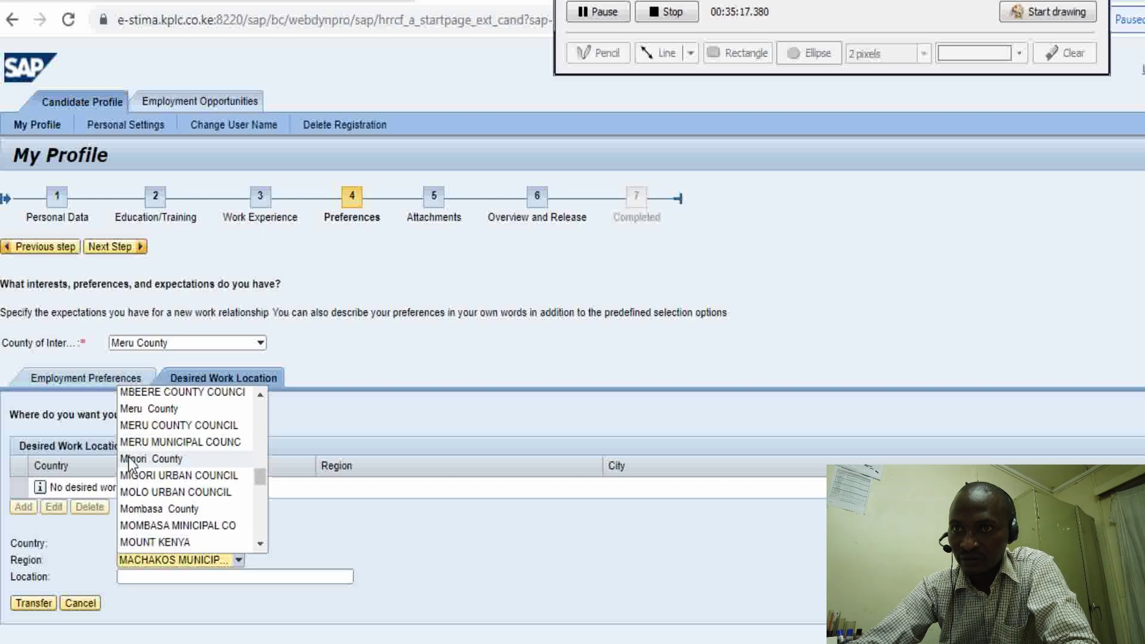
{"action": "left_click", "coordinate": [152, 410]}
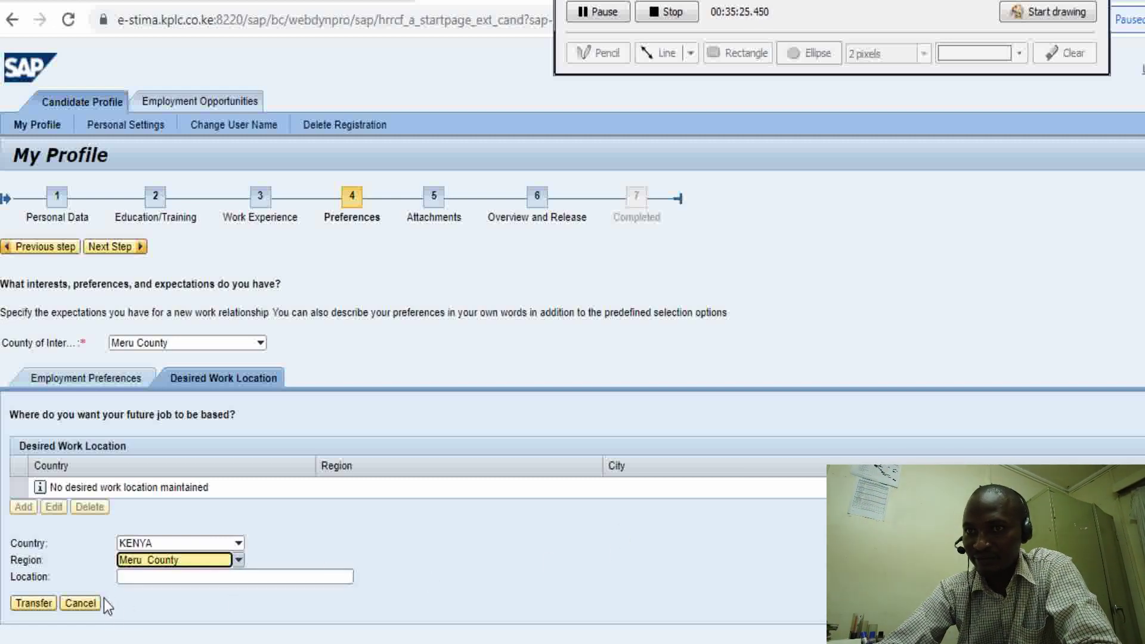
{"action": "left_click", "coordinate": [34, 603]}
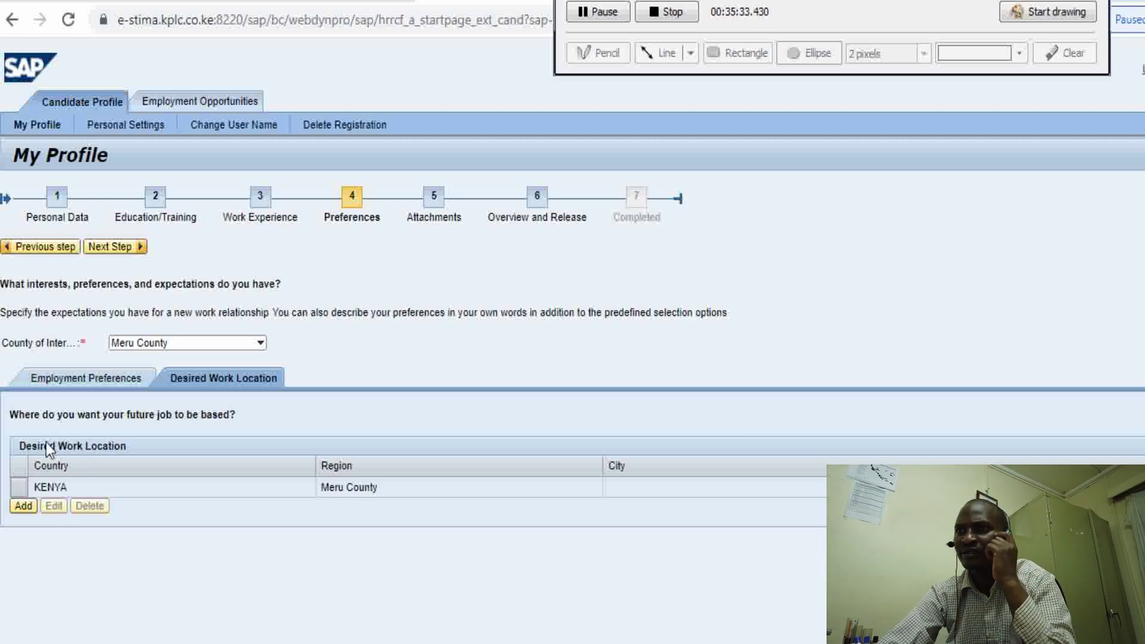
{"action": "left_click", "coordinate": [113, 246]}
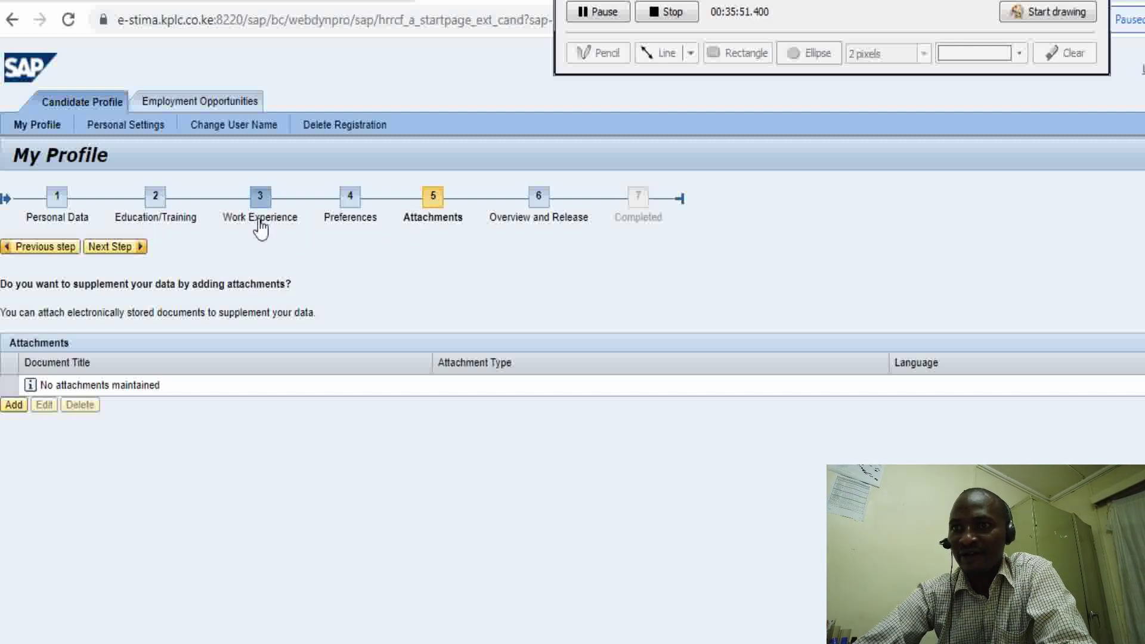
Step: Start a new attachment and choose Academics.pdf from the Kenya power application folder
{"action": "left_click", "coordinate": [14, 408]}
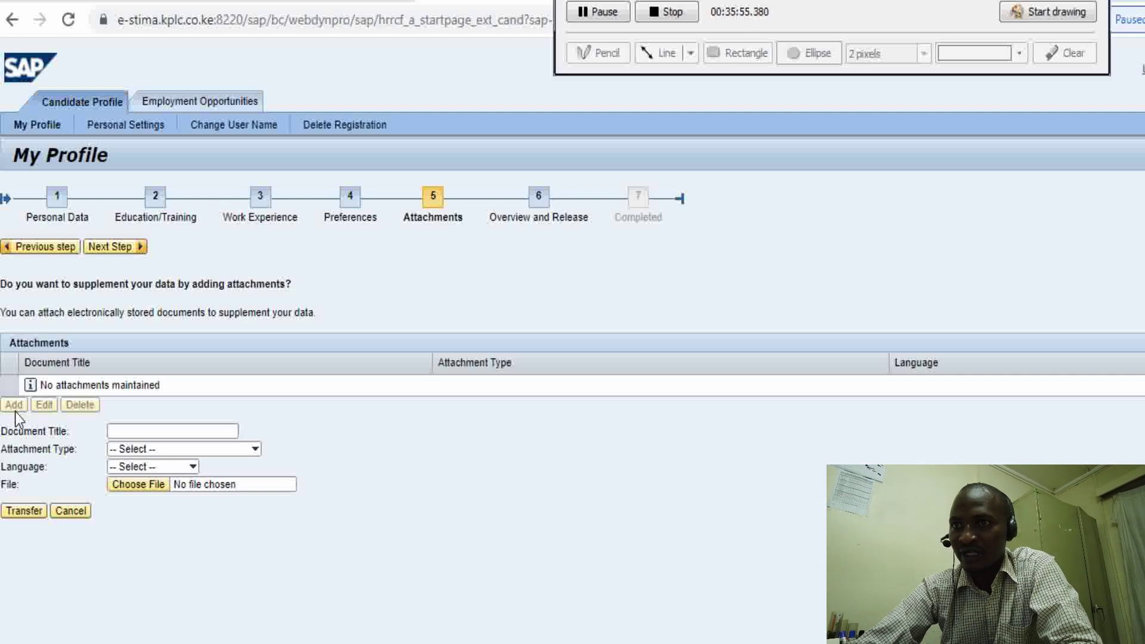
{"action": "left_click", "coordinate": [127, 487]}
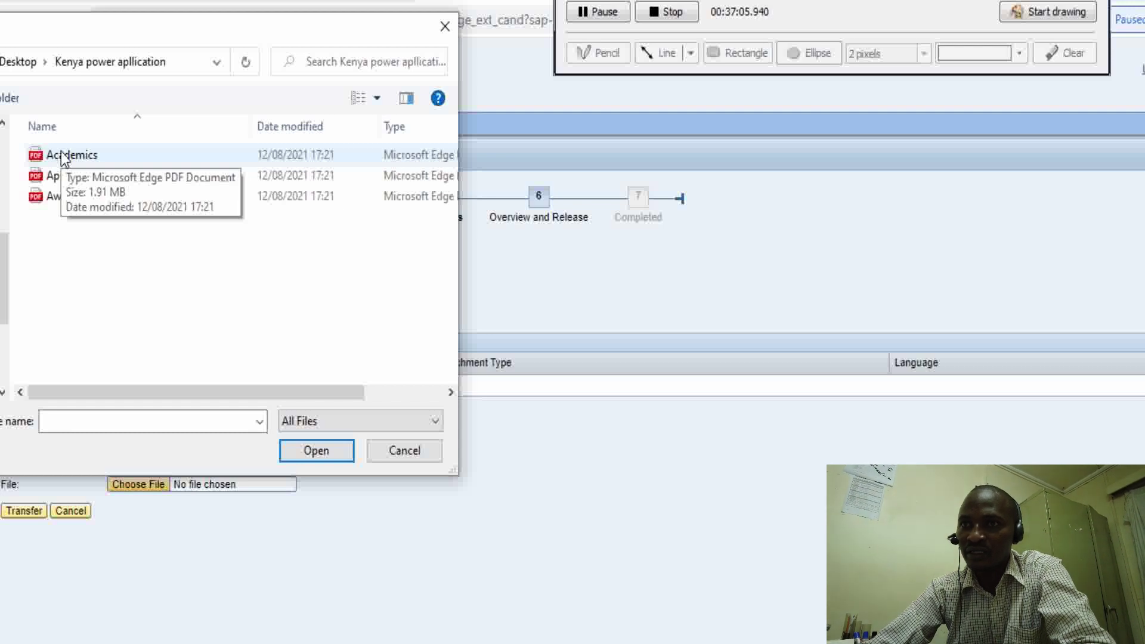
{"action": "left_click", "coordinate": [66, 157]}
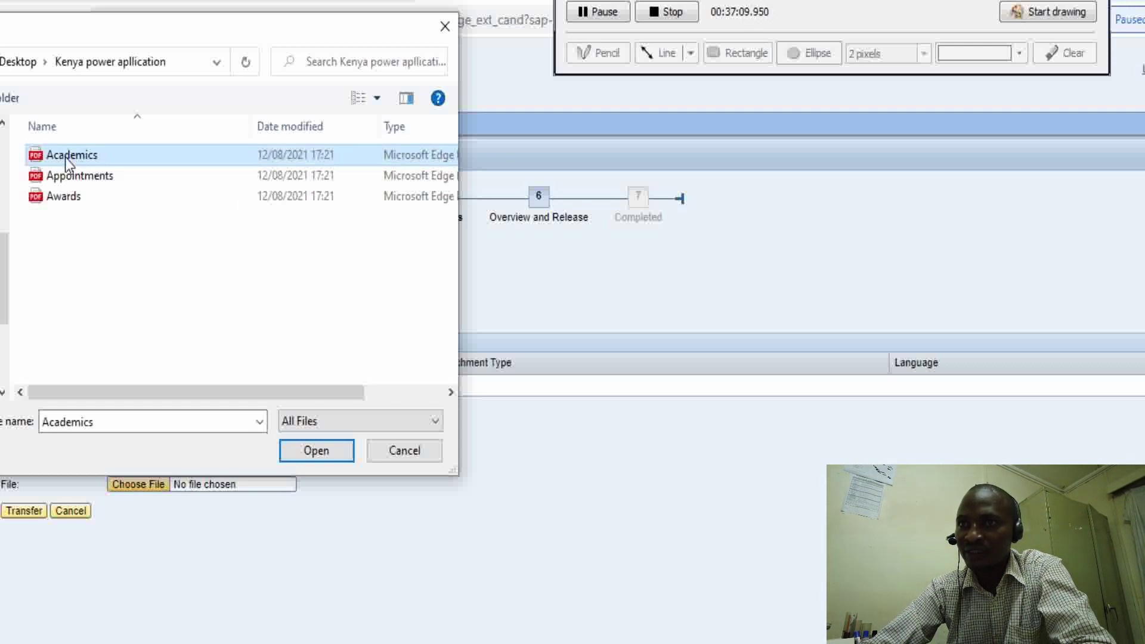
{"action": "left_click", "coordinate": [314, 450]}
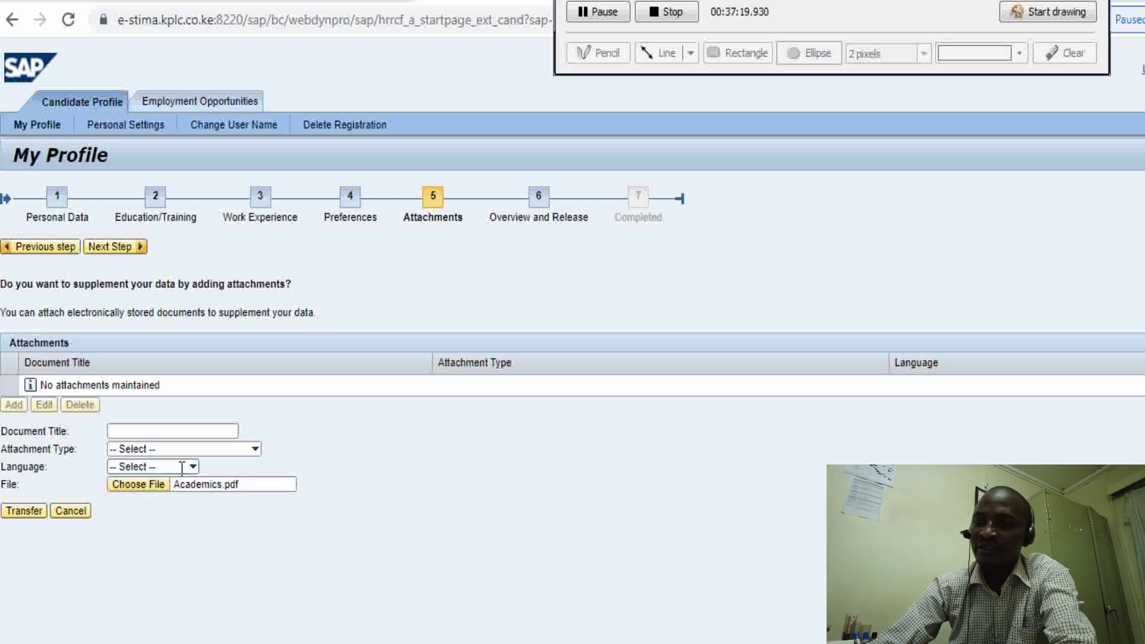
Step: Upload Academics.pdf as 'First year transcpit', type Other, English, and begin another attachment
{"action": "left_click", "coordinate": [150, 432]}
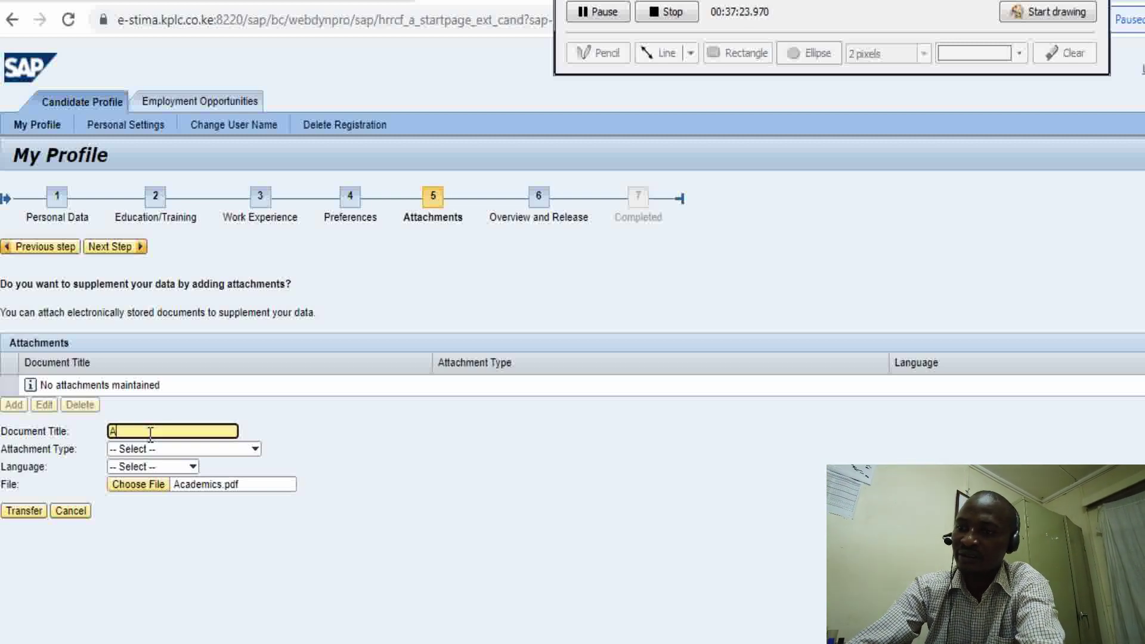
{"action": "type", "text": "Academi"}
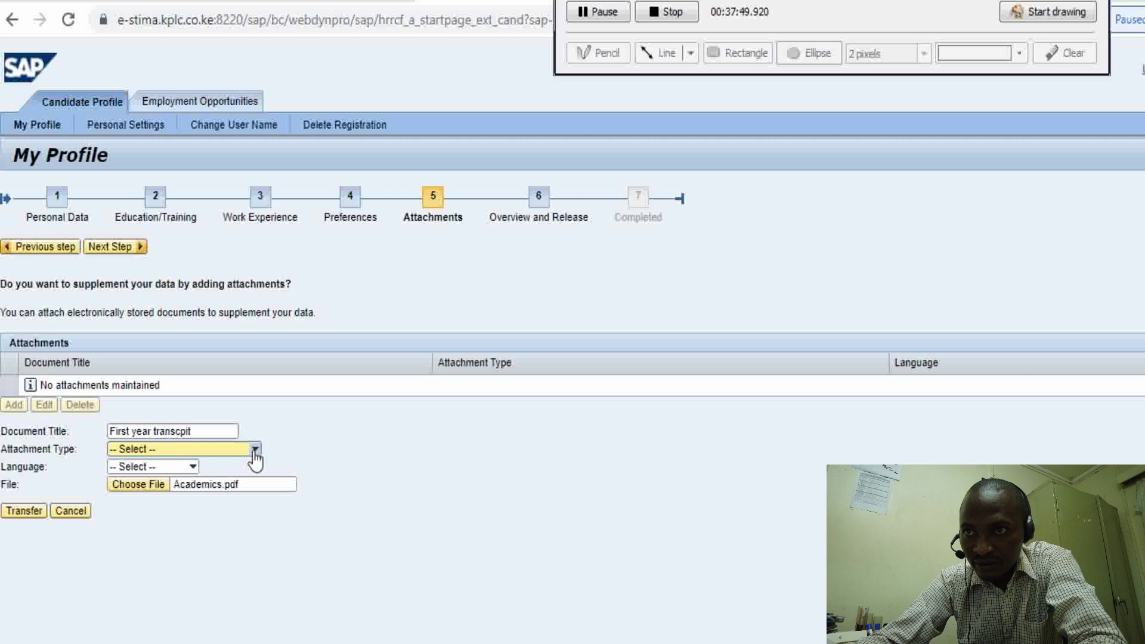
{"action": "left_click", "coordinate": [255, 450]}
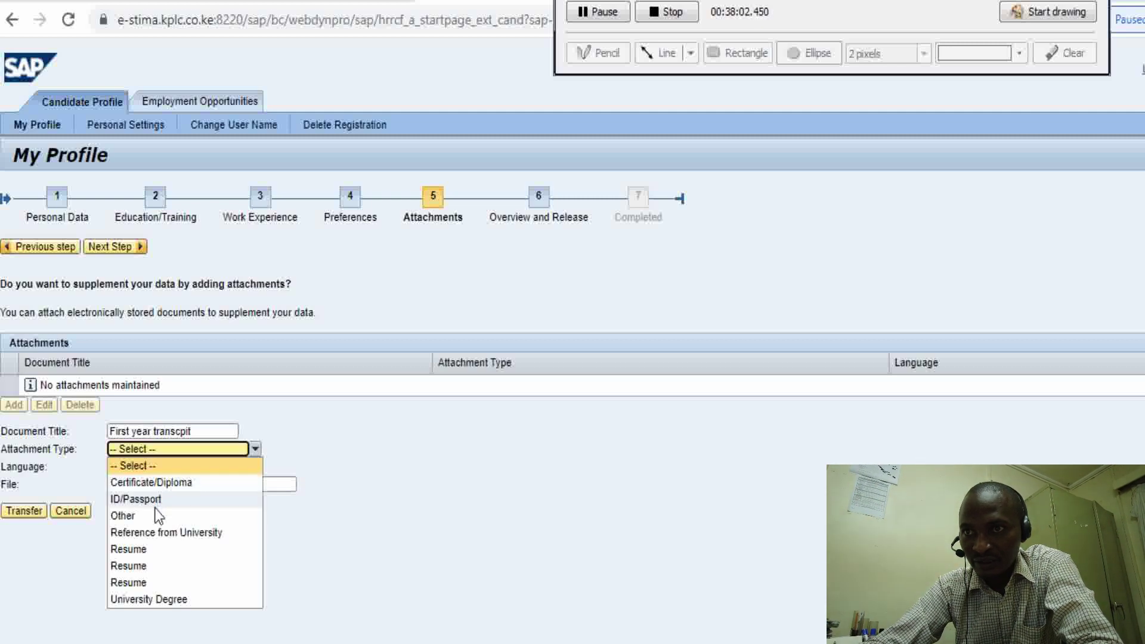
{"action": "left_click", "coordinate": [121, 516]}
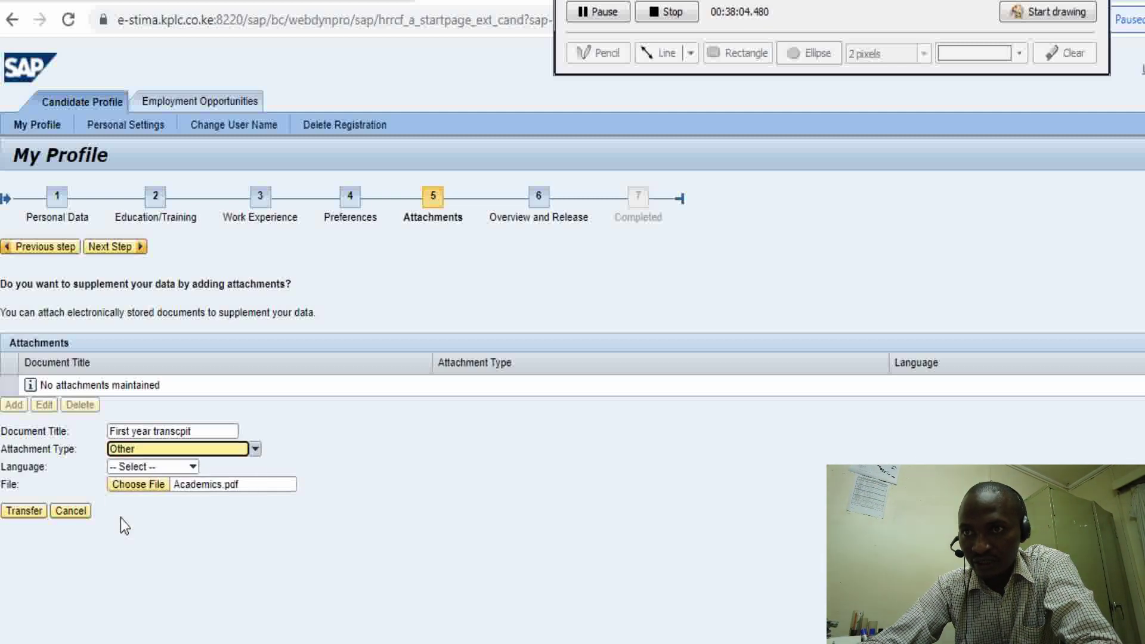
{"action": "left_click", "coordinate": [192, 467]}
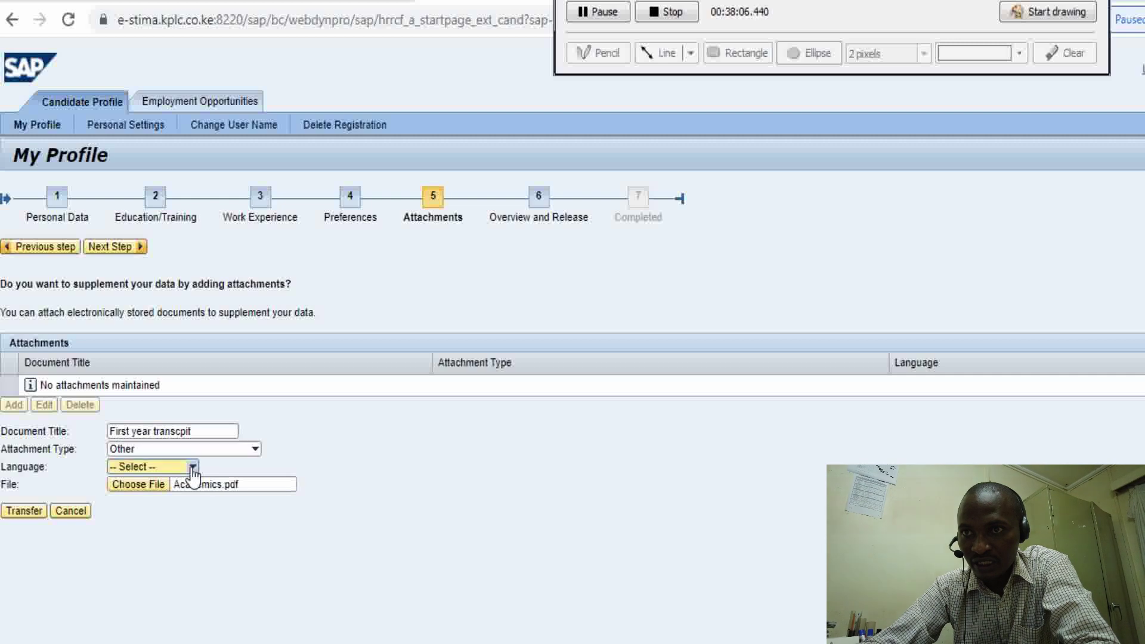
{"action": "left_click", "coordinate": [143, 504]}
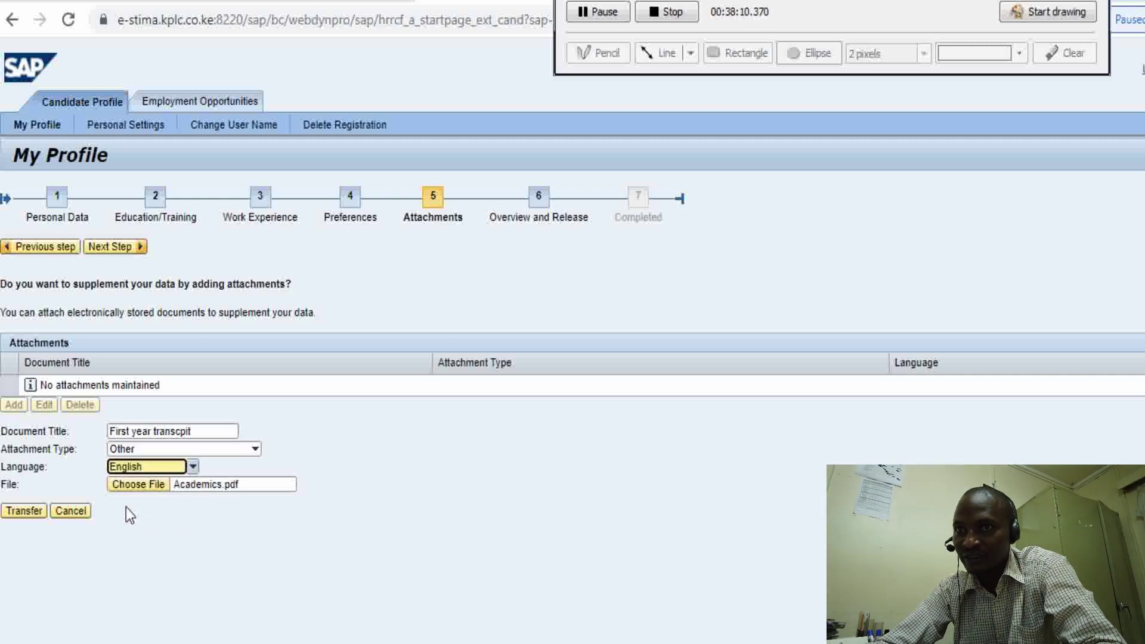
{"action": "left_click", "coordinate": [23, 516]}
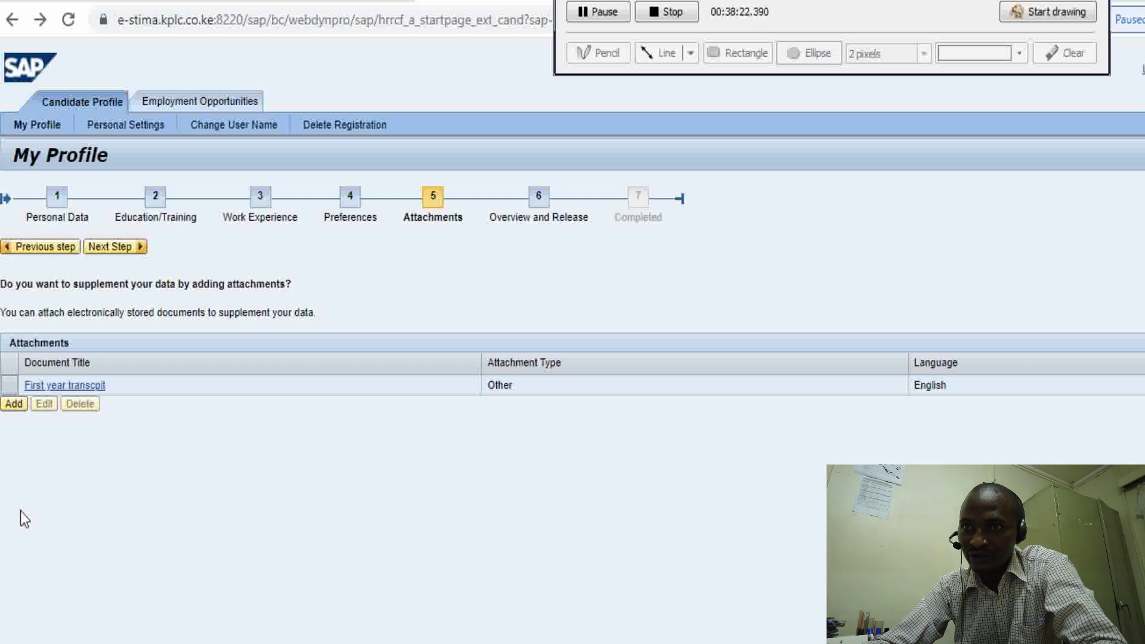
{"action": "left_click", "coordinate": [12, 404]}
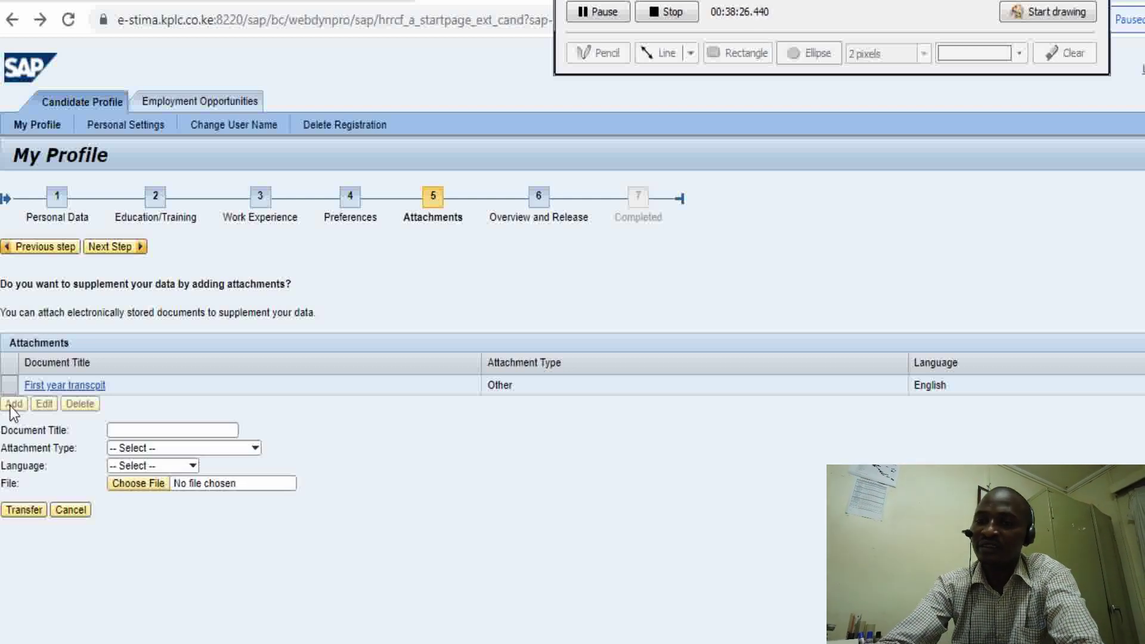
Step: Upload Awards.pdf titled 'Recommendation letter' with attachment type Other and language English
{"action": "left_click", "coordinate": [121, 427]}
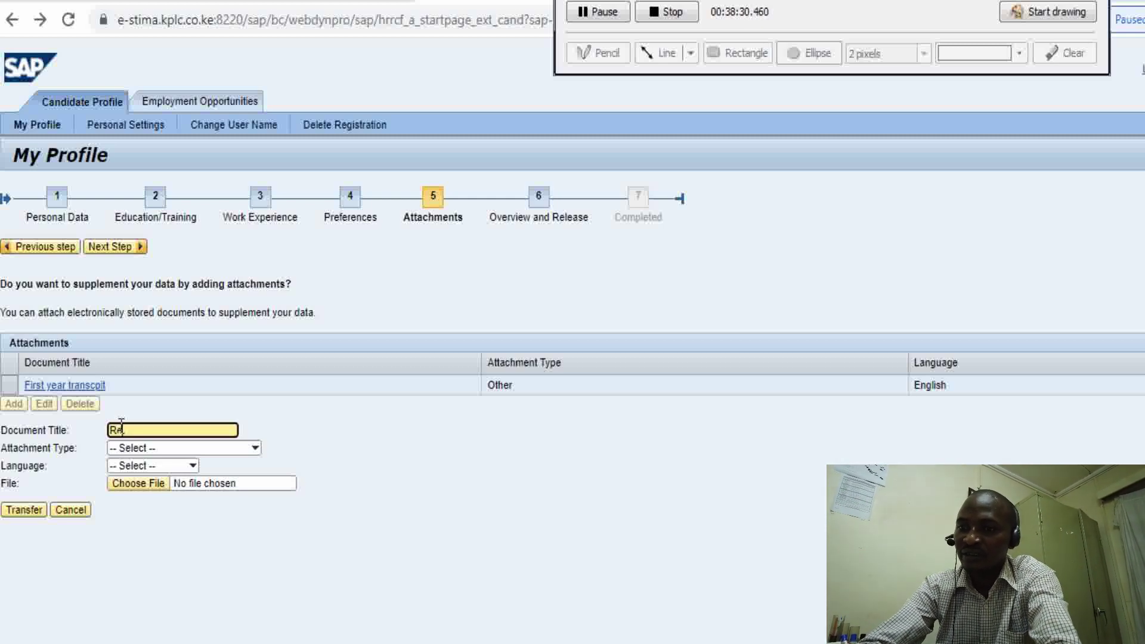
{"action": "type", "text": "Reco"}
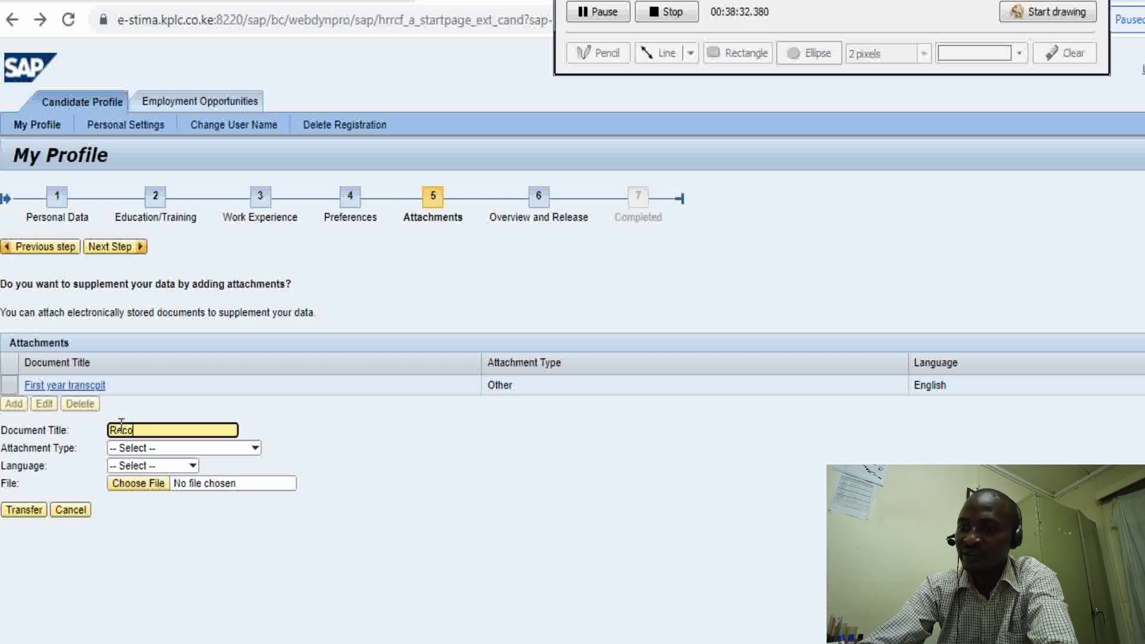
{"action": "type", "text": "mmendat"}
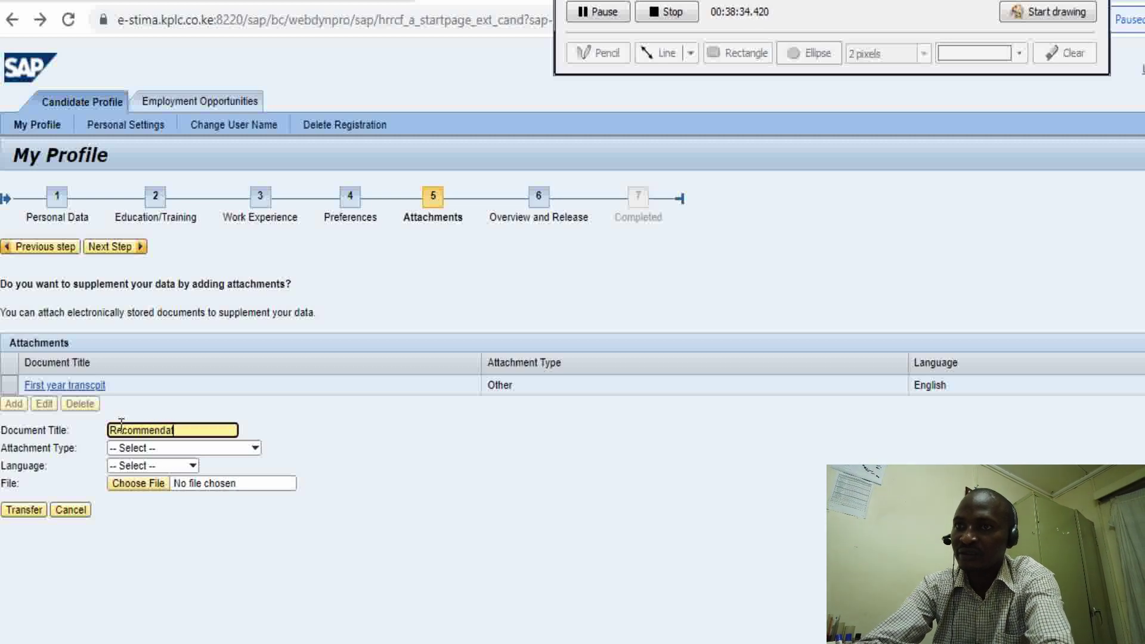
{"action": "type", "text": "ion le"}
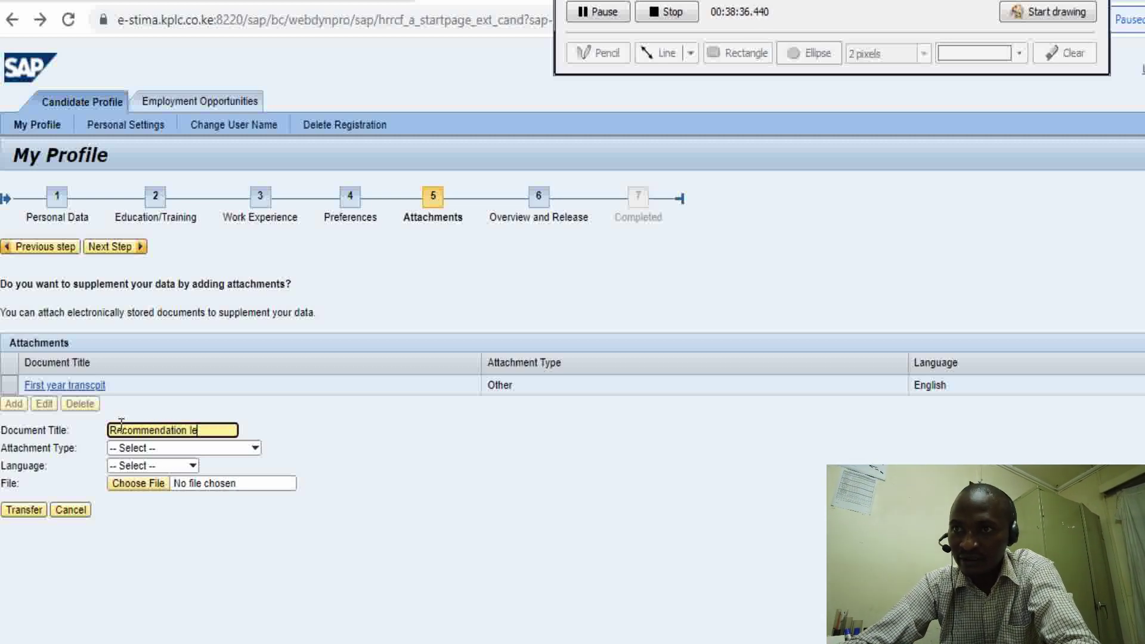
{"action": "type", "text": "tter"}
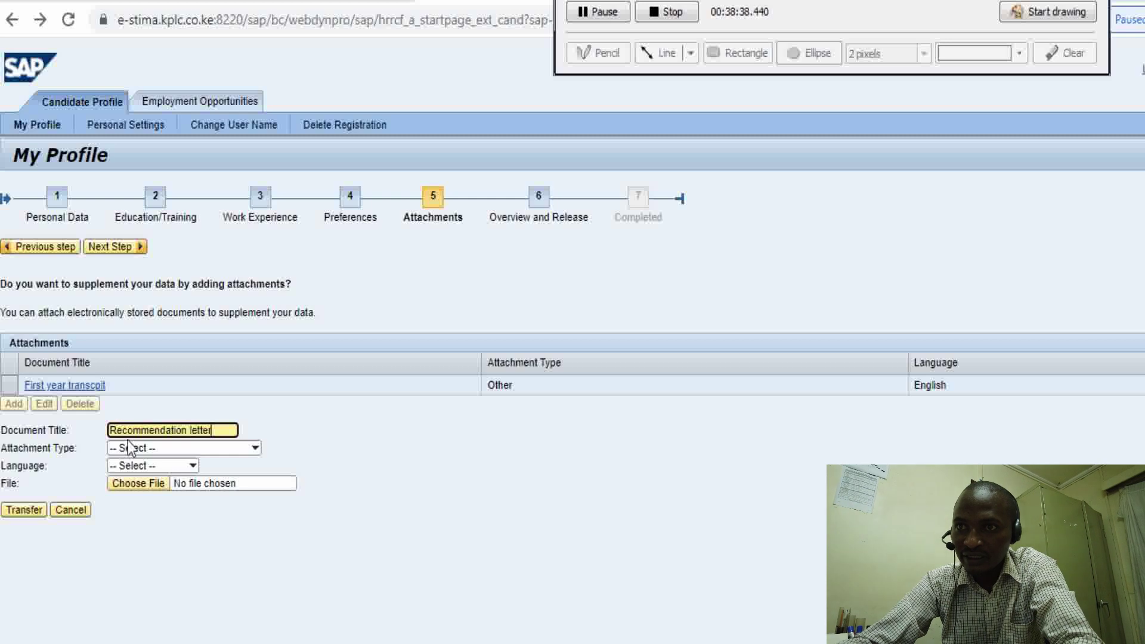
{"action": "left_click", "coordinate": [254, 448]}
{"action": "left_click", "coordinate": [192, 470]}
{"action": "left_click", "coordinate": [193, 468]}
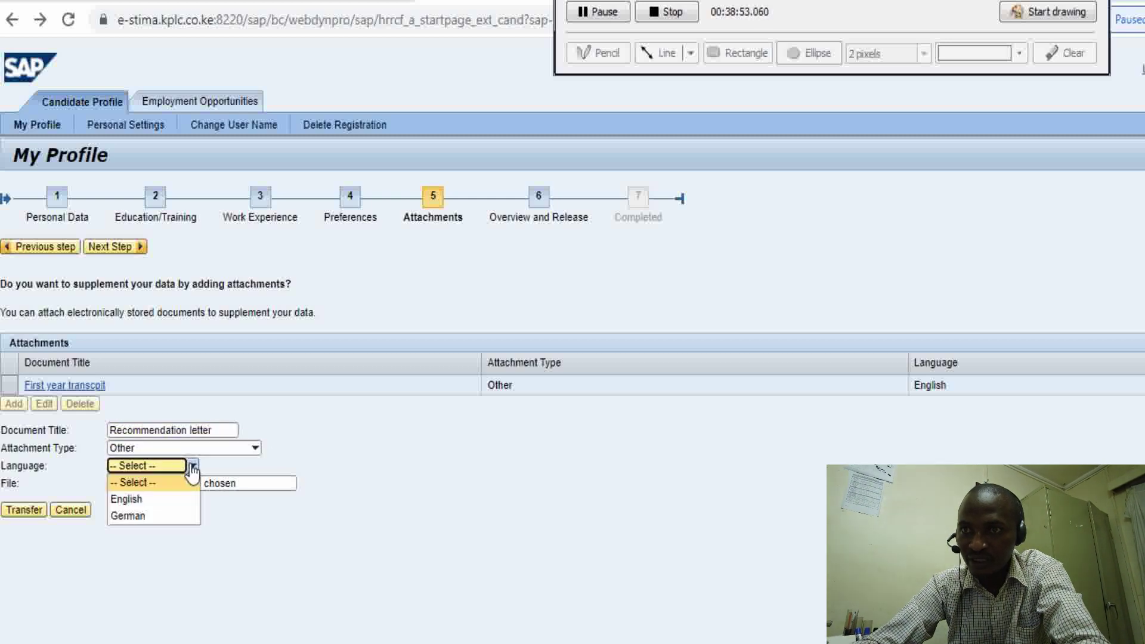
{"action": "left_click", "coordinate": [141, 504]}
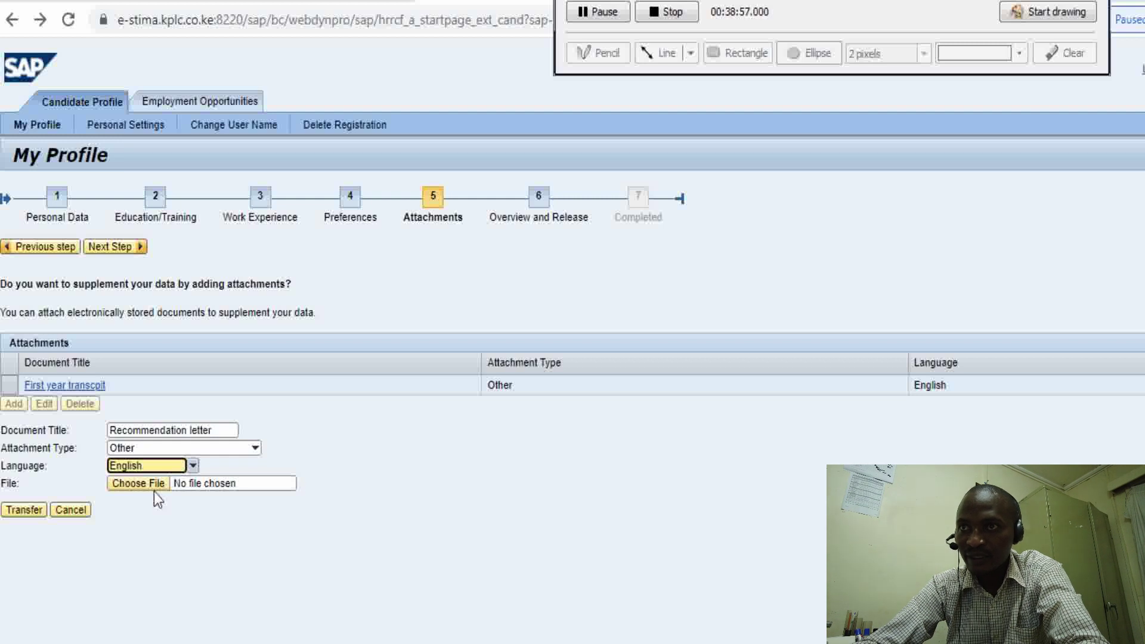
{"action": "left_click", "coordinate": [160, 488]}
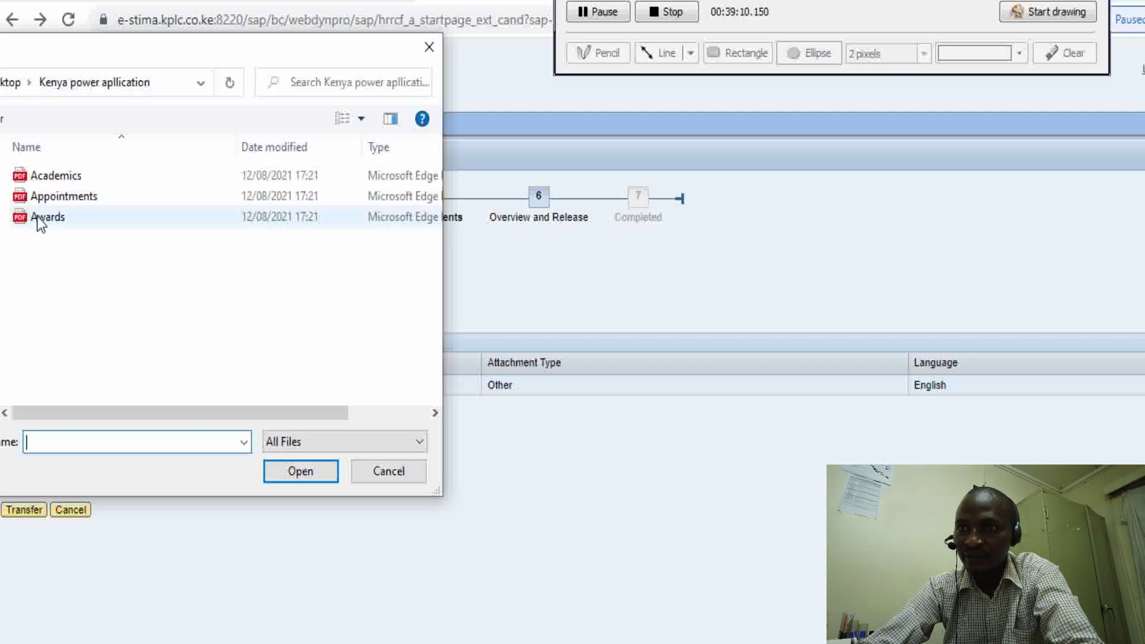
{"action": "left_click", "coordinate": [38, 217]}
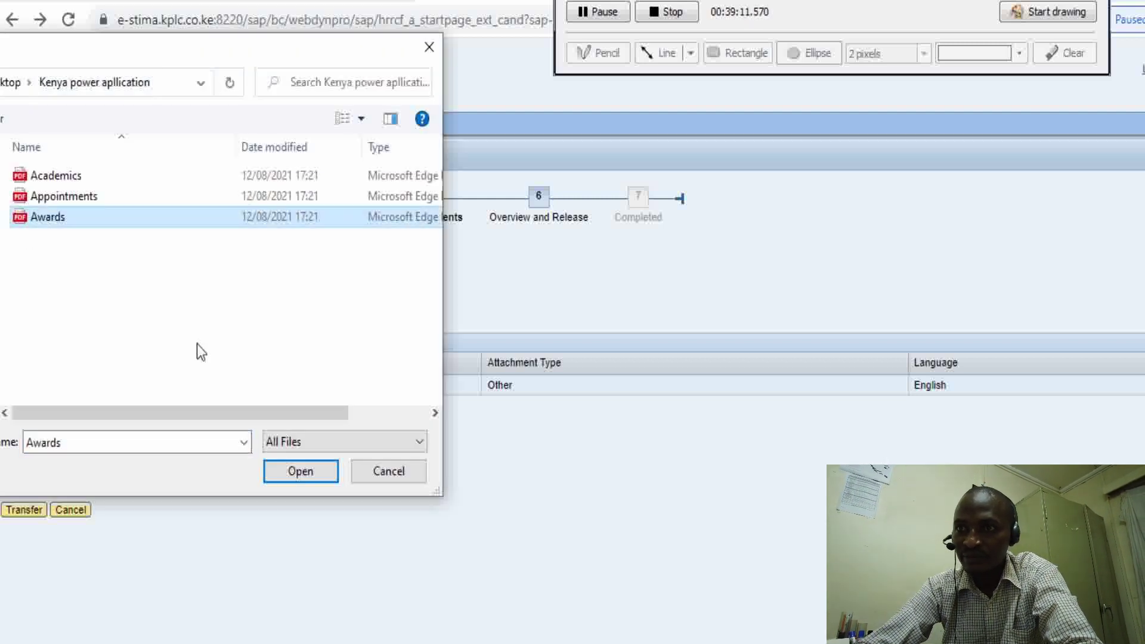
{"action": "left_click", "coordinate": [303, 471]}
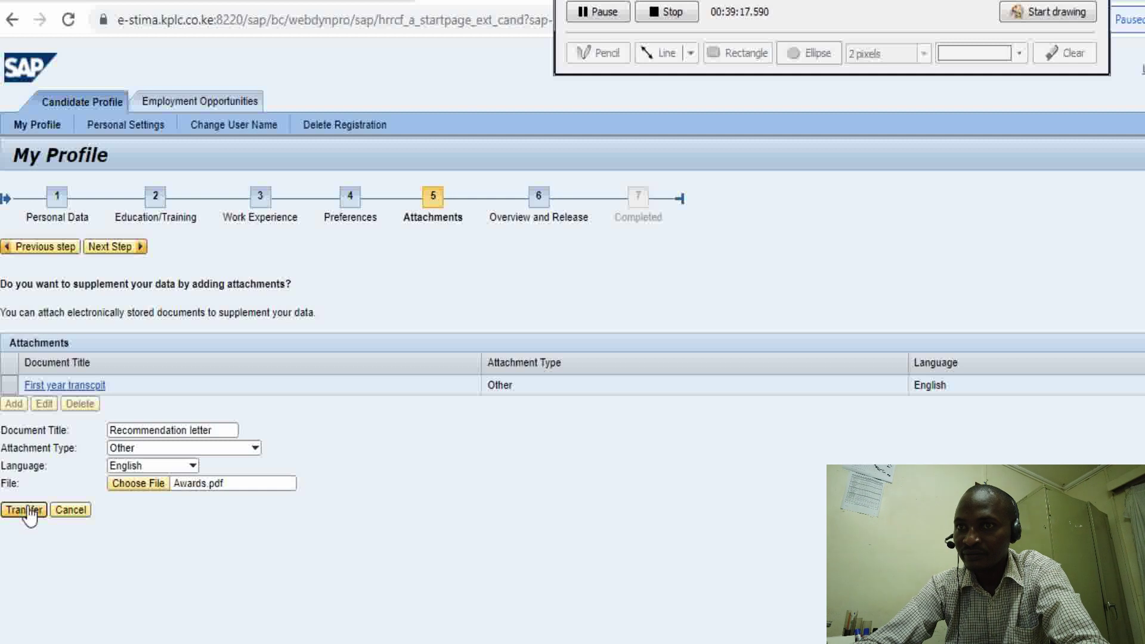
{"action": "left_click", "coordinate": [28, 511]}
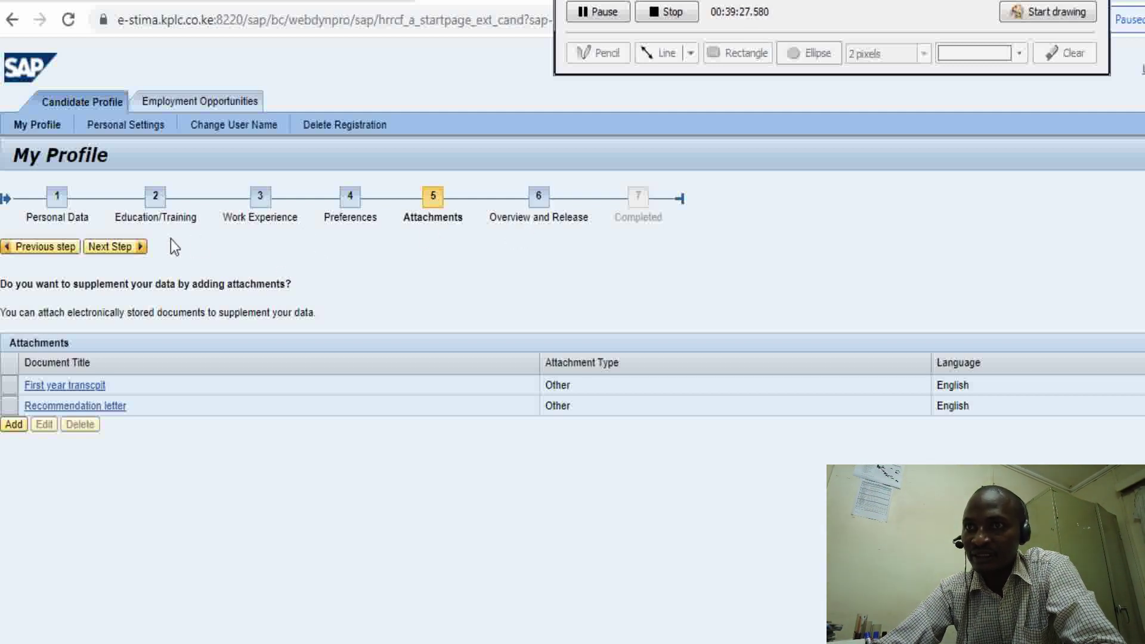
Step: Advance to Overview and Release and scroll through the Data Overview summary of the profile
{"action": "left_click", "coordinate": [111, 251]}
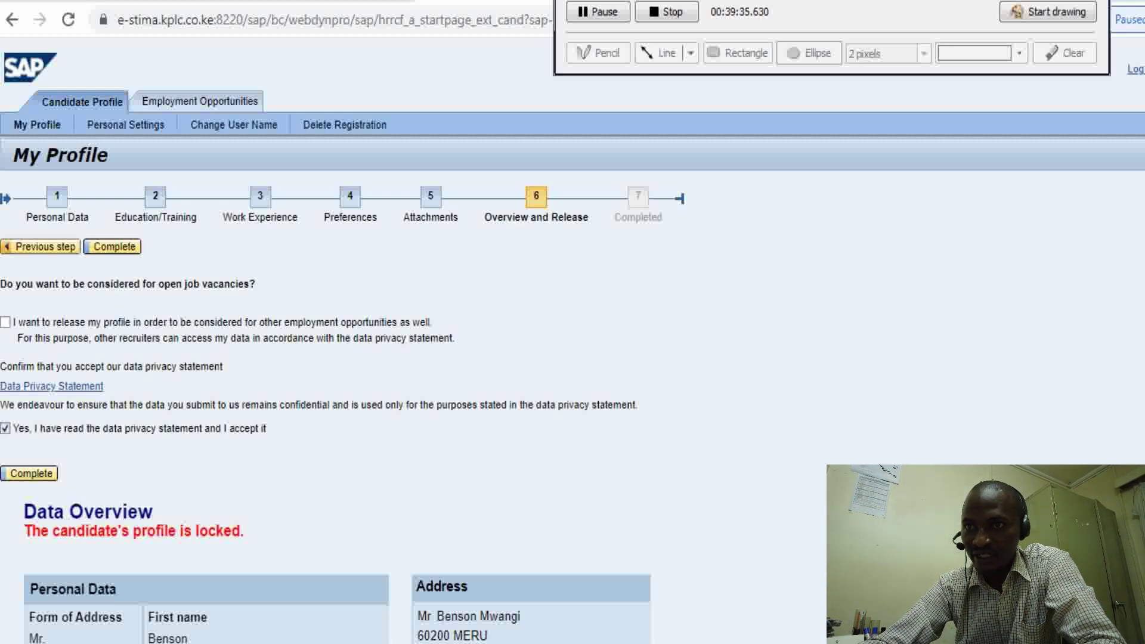
{"action": "scroll", "coordinate": [573, 340], "scroll_direction": "down", "scroll_amount": 2}
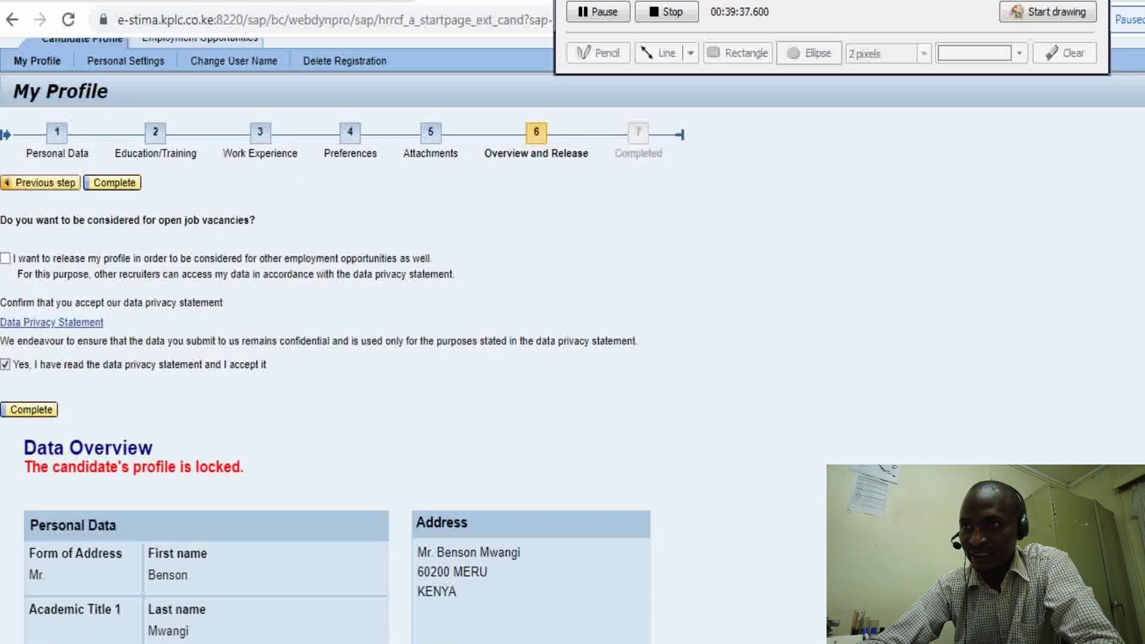
{"action": "scroll", "coordinate": [573, 340], "scroll_direction": "down", "scroll_amount": 2}
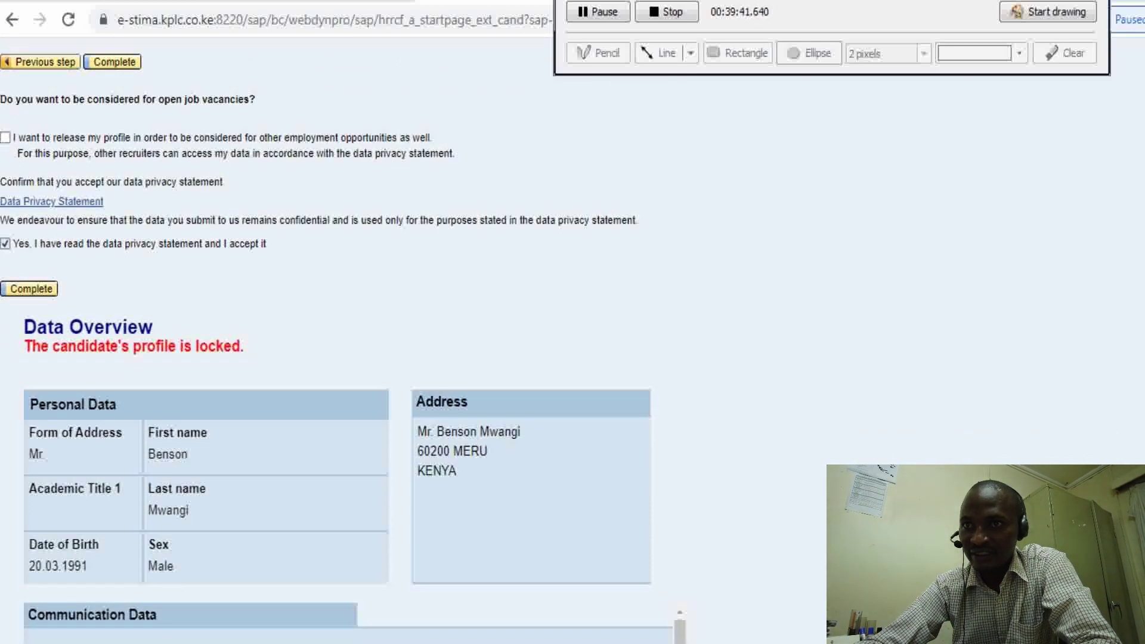
{"action": "scroll", "coordinate": [344, 334], "scroll_direction": "down", "scroll_amount": 1}
{"action": "scroll", "coordinate": [343, 334], "scroll_direction": "down", "scroll_amount": 3}
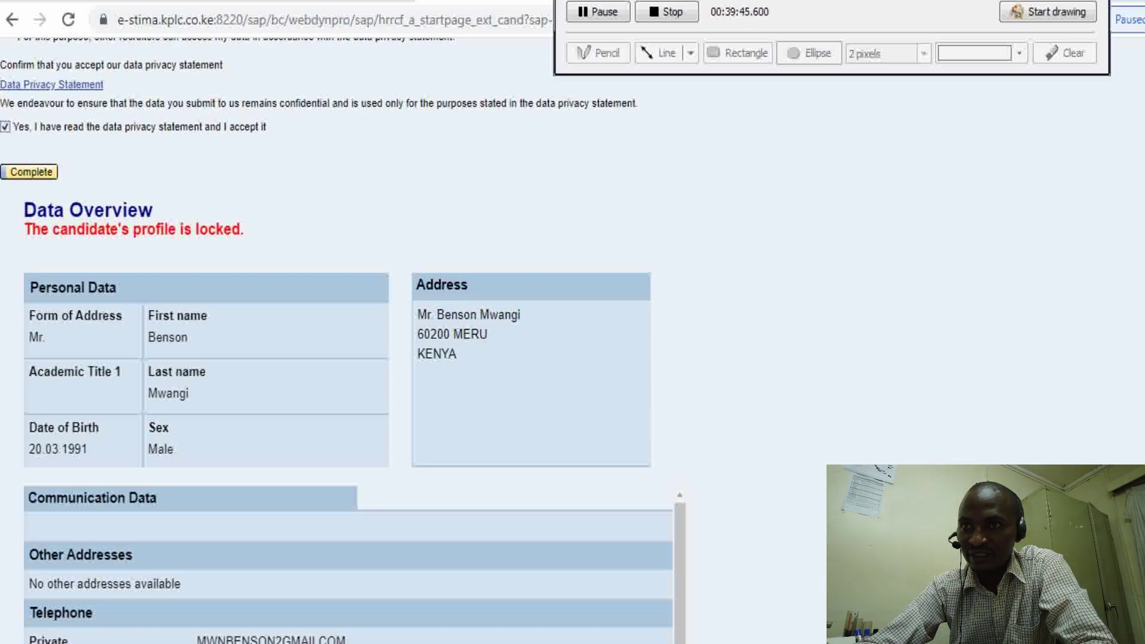
{"action": "scroll", "coordinate": [344, 340], "scroll_direction": "down", "scroll_amount": 3}
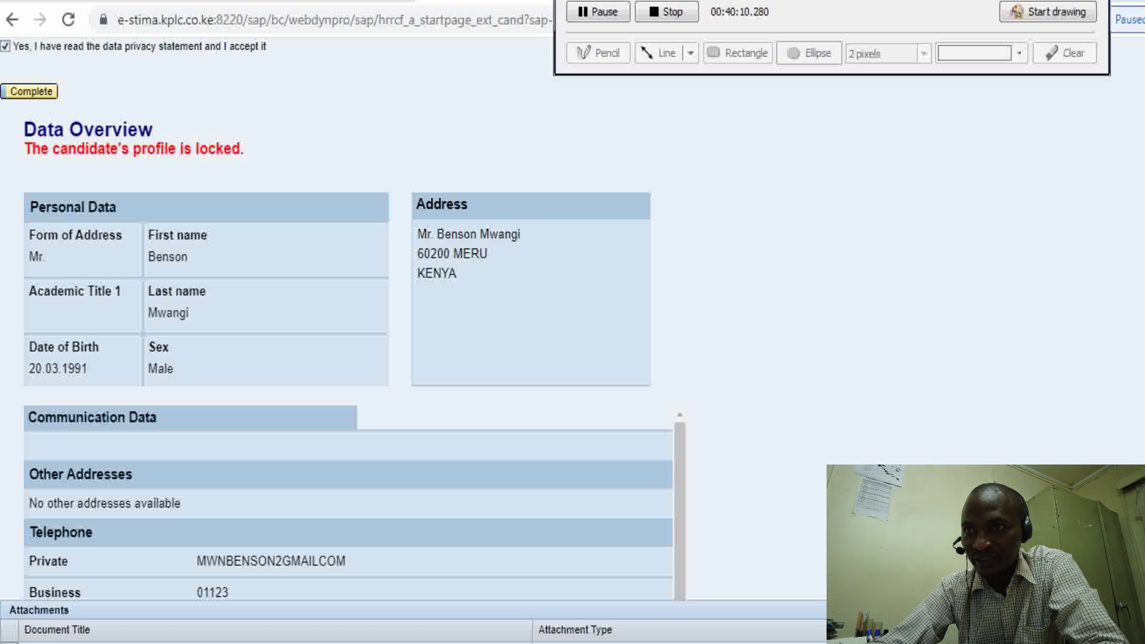
{"action": "scroll", "coordinate": [347, 355], "scroll_direction": "down", "scroll_amount": 5}
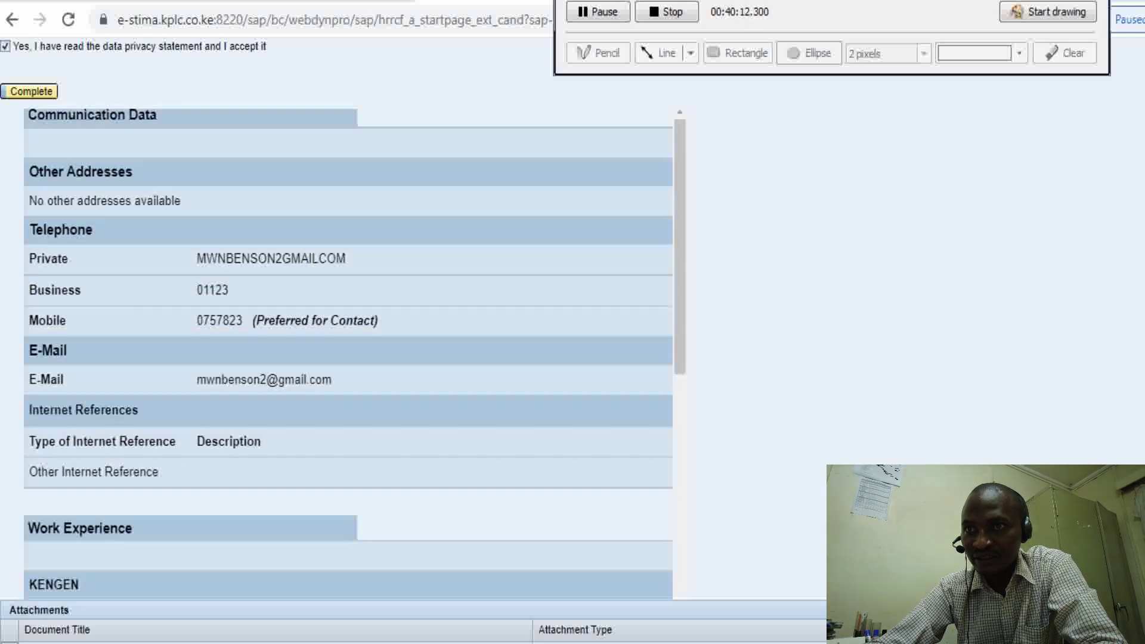
{"action": "scroll", "coordinate": [348, 355], "scroll_direction": "down", "scroll_amount": 2}
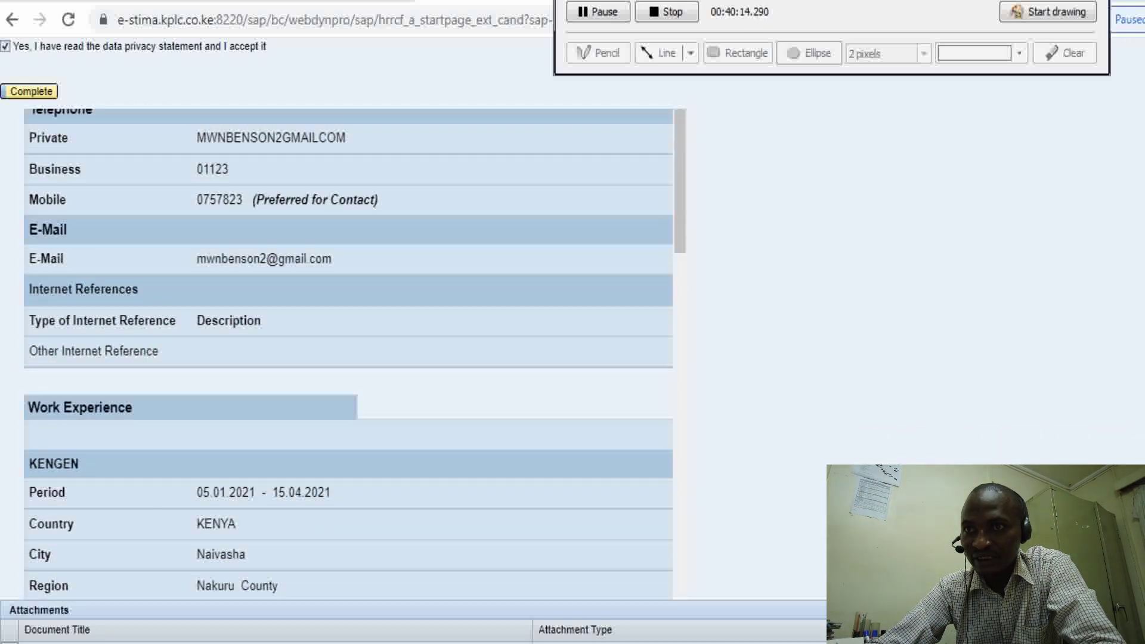
{"action": "scroll", "coordinate": [347, 355], "scroll_direction": "down", "scroll_amount": 1}
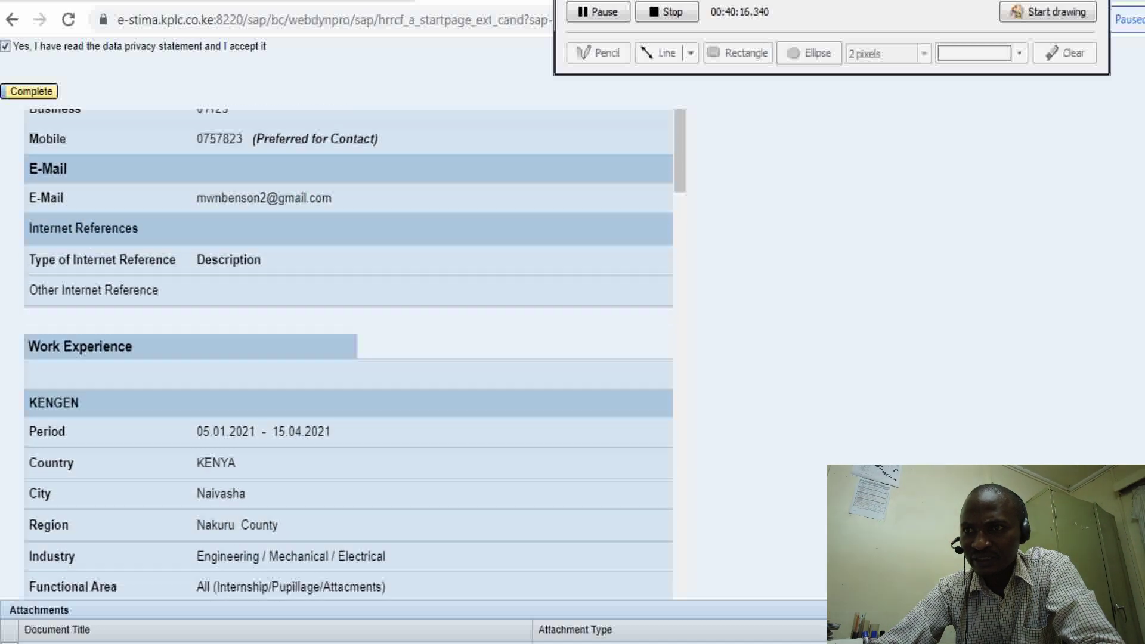
{"action": "scroll", "coordinate": [347, 354], "scroll_direction": "down", "scroll_amount": 2}
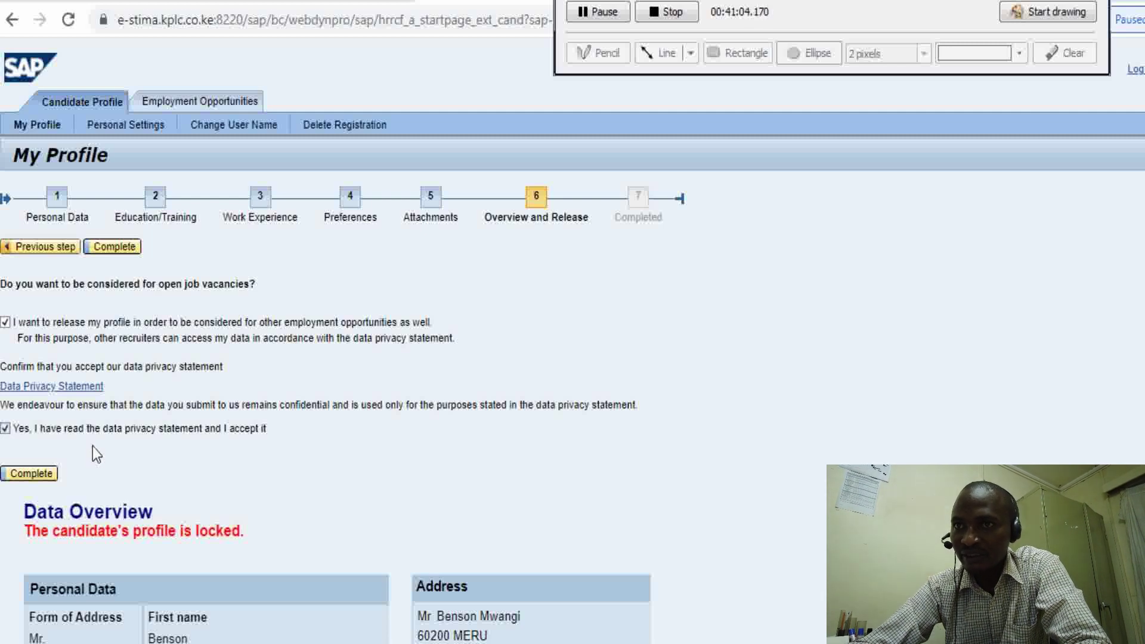
Step: Submit the finished profile for release, then Google 'kenya power' and open its Career Opportunities page
{"action": "left_click", "coordinate": [30, 475]}
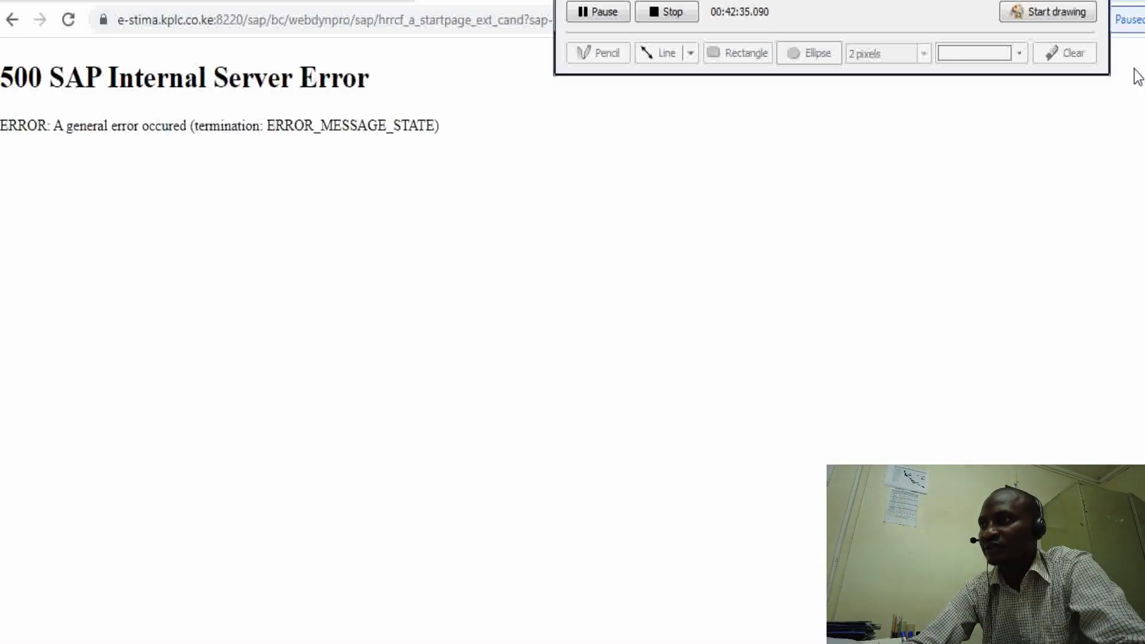
{"action": "key", "text": "ctrl+t"}
{"action": "type", "text": "keny"}
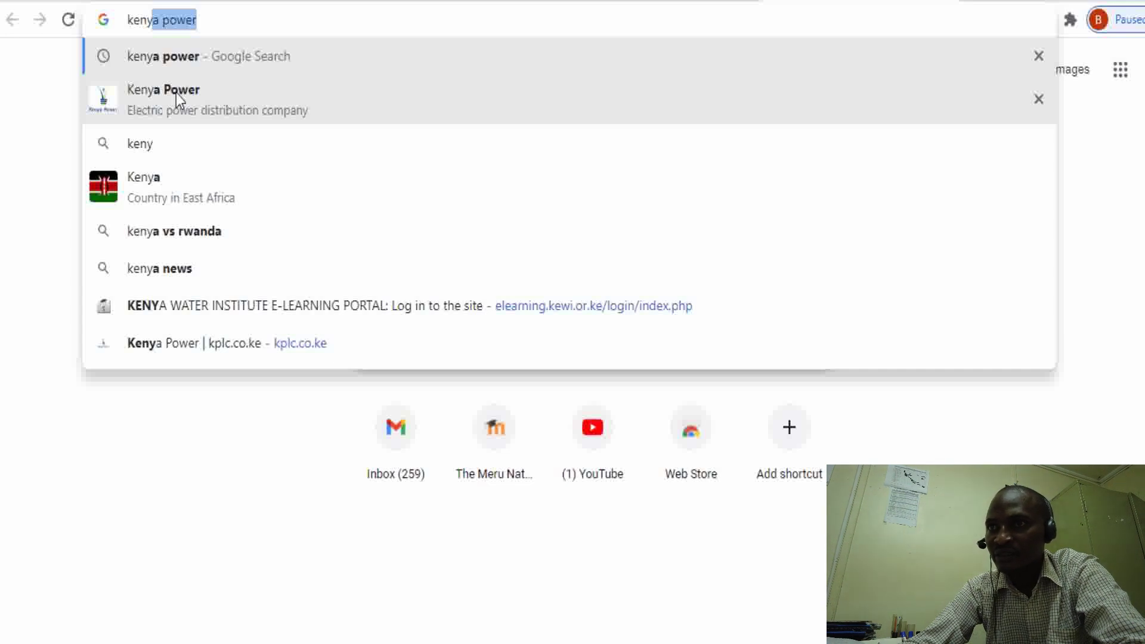
{"action": "left_click", "coordinate": [177, 92]}
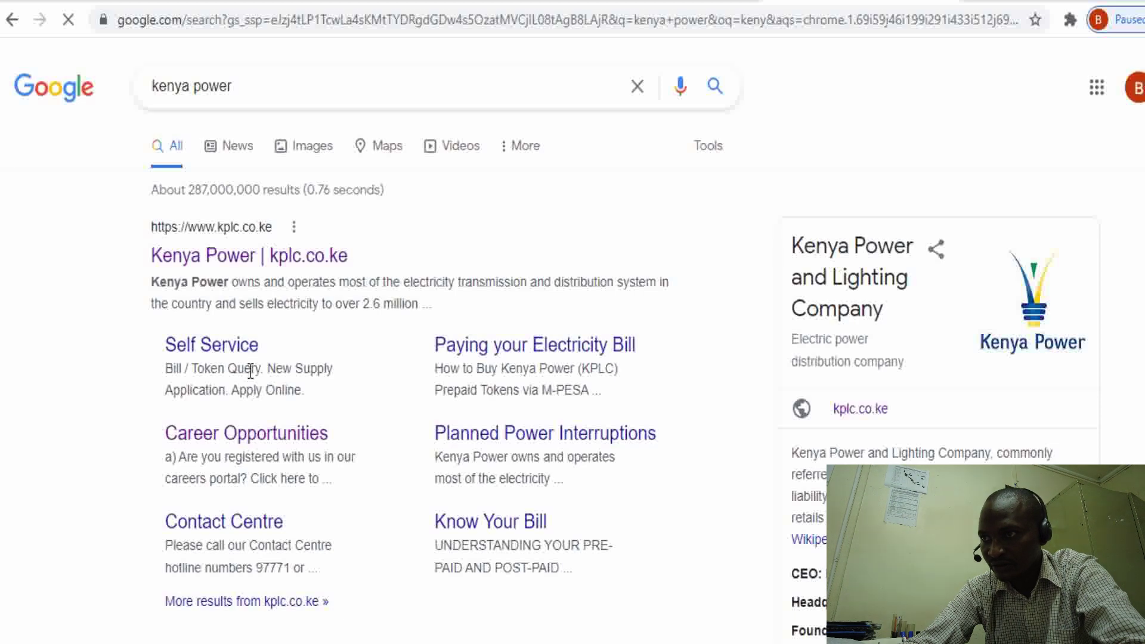
{"action": "left_click", "coordinate": [250, 437]}
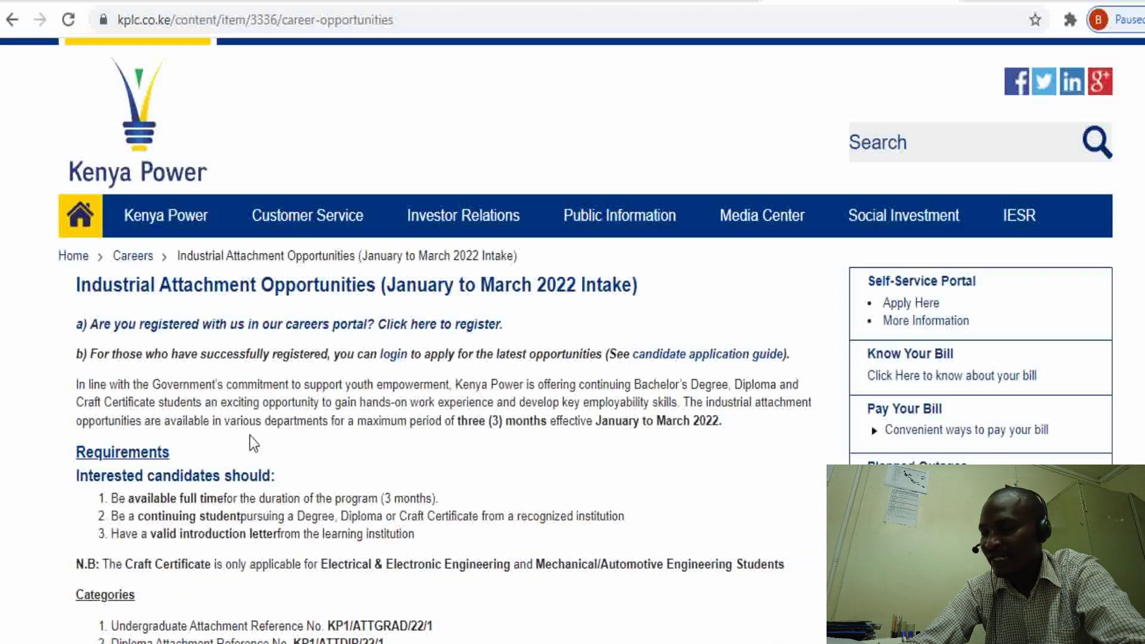
Step: Follow the login link from the attachment opportunities page to the careers portal candidate login
{"action": "left_click", "coordinate": [394, 354]}
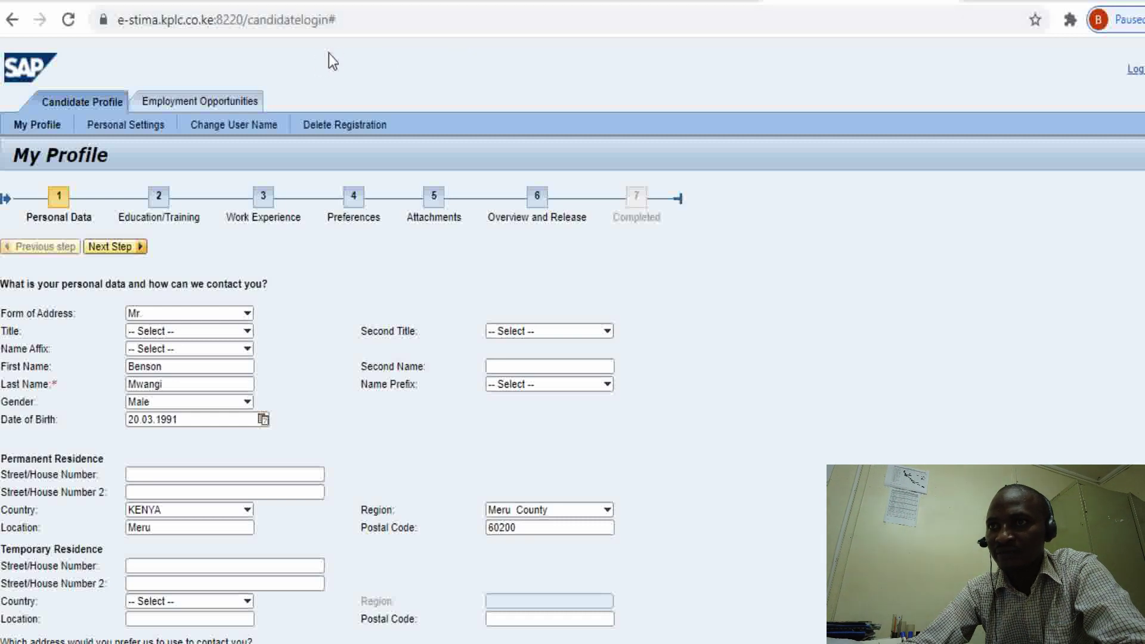
Step: Open the Employment Opportunities job search and enter 'Attachment' as the keyword
{"action": "left_click", "coordinate": [202, 106]}
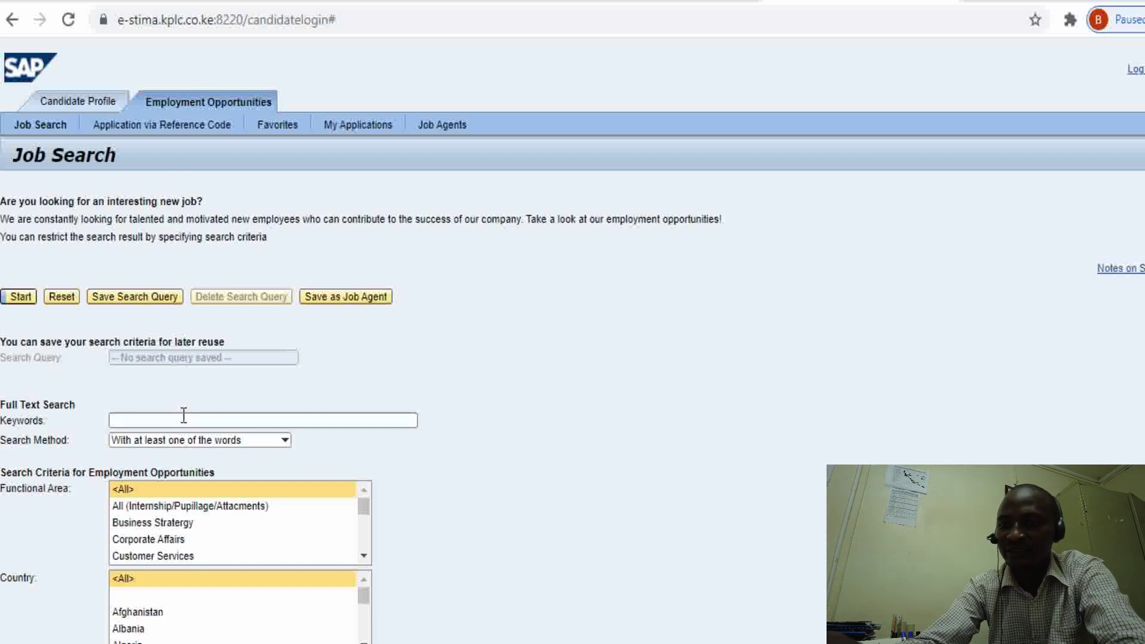
{"action": "left_click", "coordinate": [164, 421]}
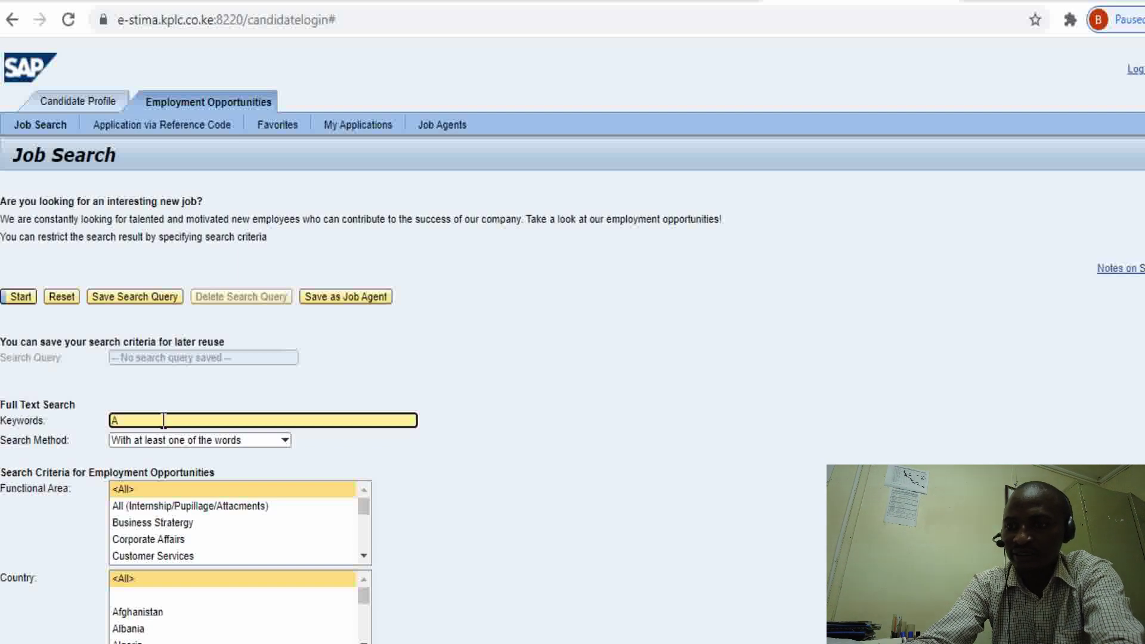
{"action": "type", "text": "A"}
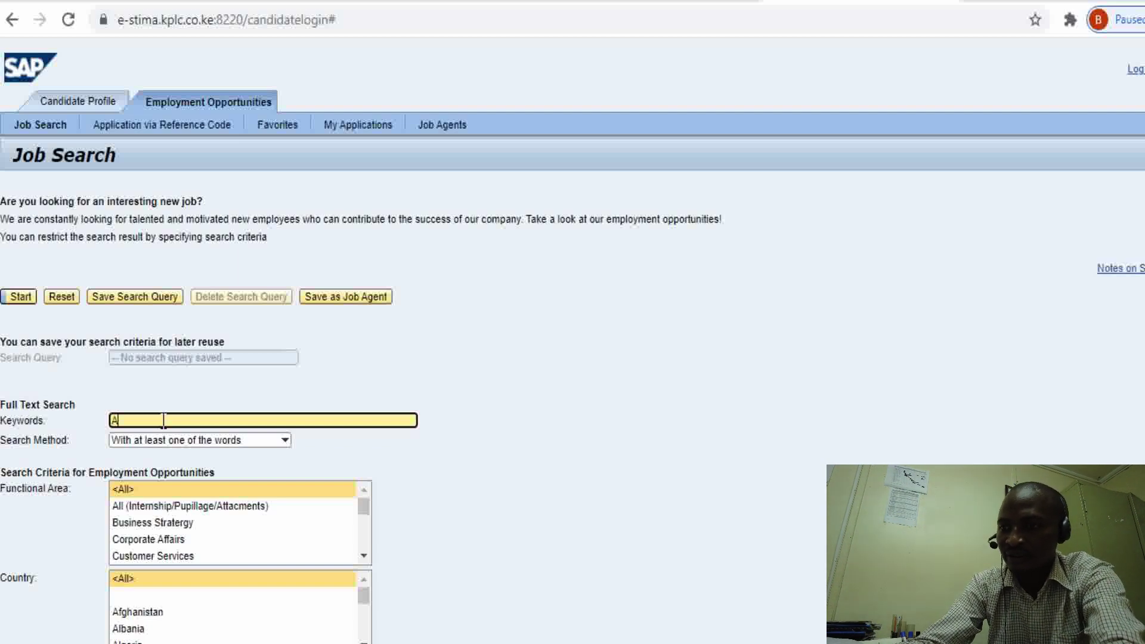
{"action": "type", "text": "ffac"}
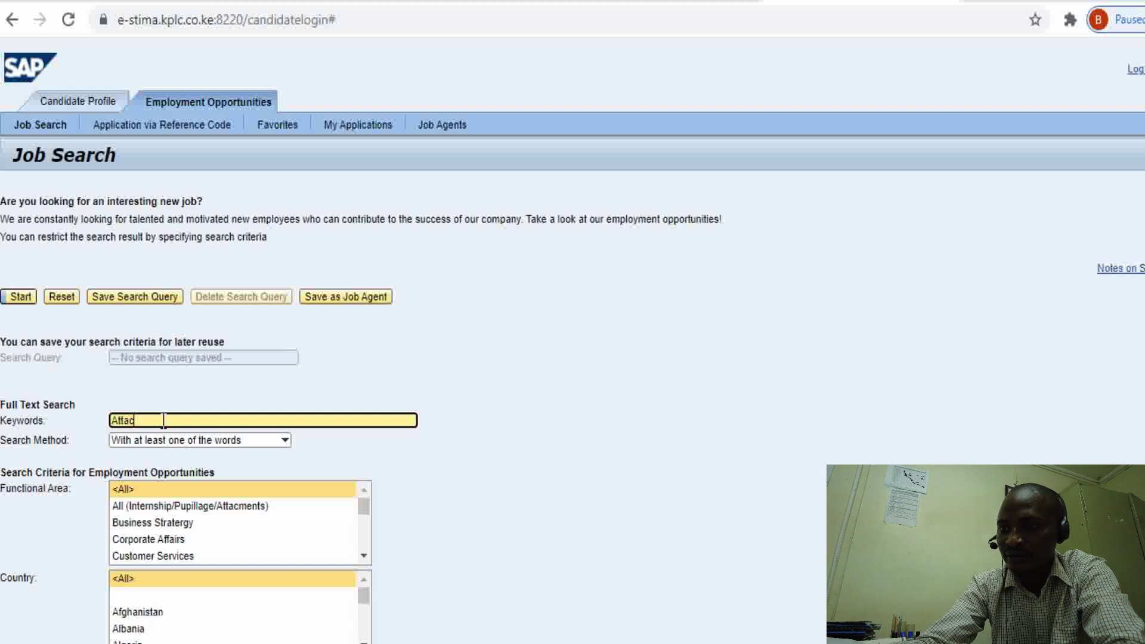
{"action": "type", "text": "hment"}
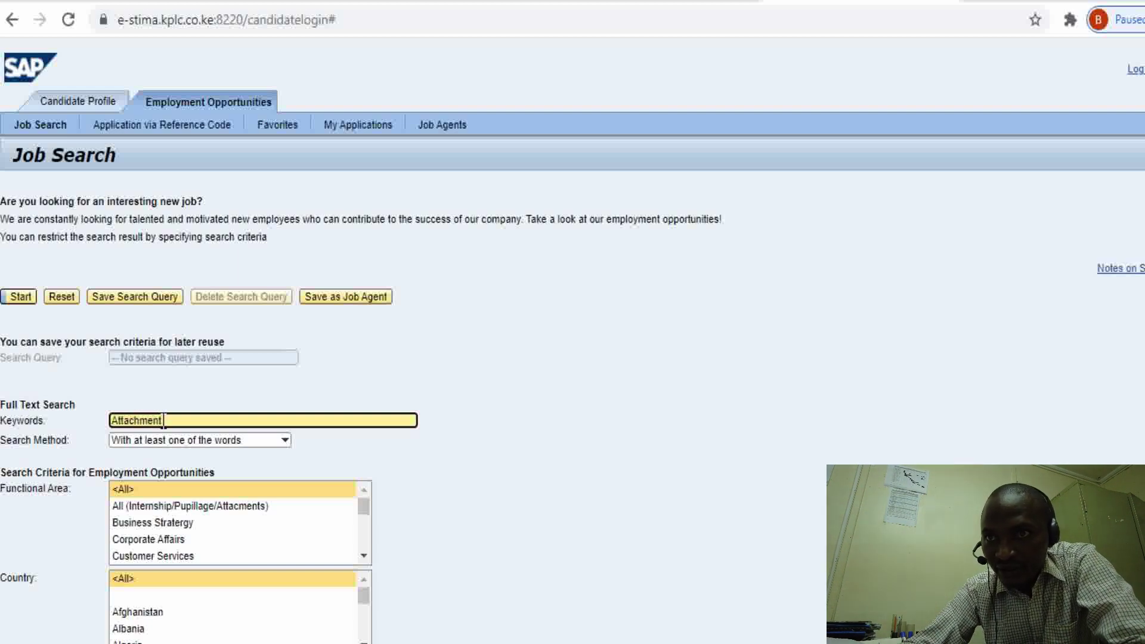
{"action": "type", "text": "t"}
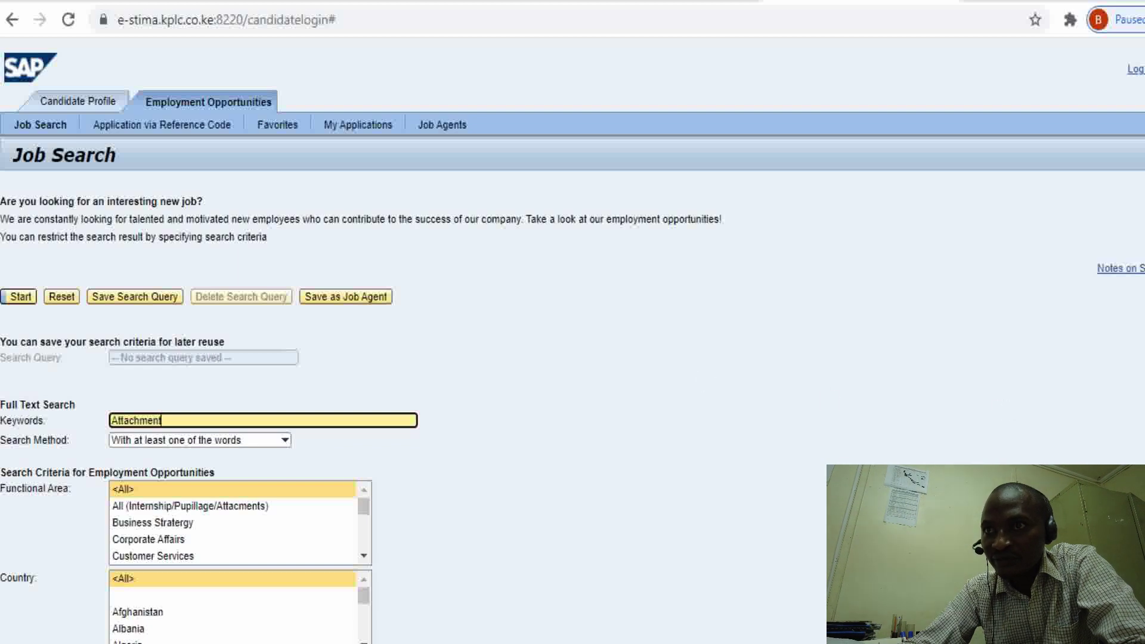
{"action": "scroll", "coordinate": [573, 340], "scroll_direction": "down", "scroll_amount": 5}
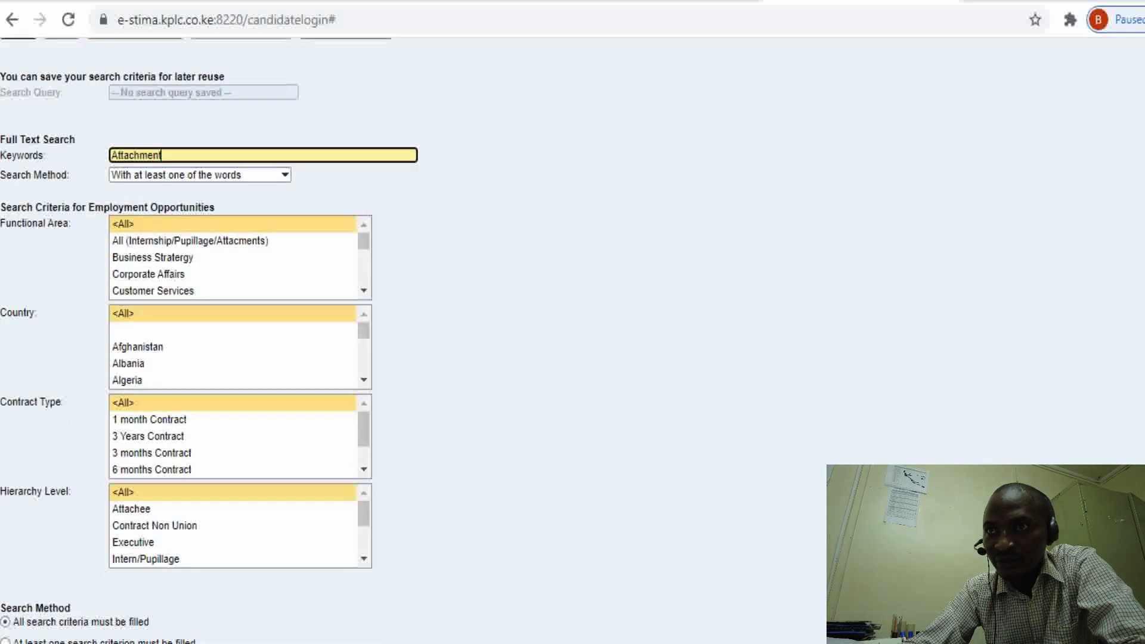
{"action": "scroll", "coordinate": [334, 558], "scroll_direction": "up", "scroll_amount": 1}
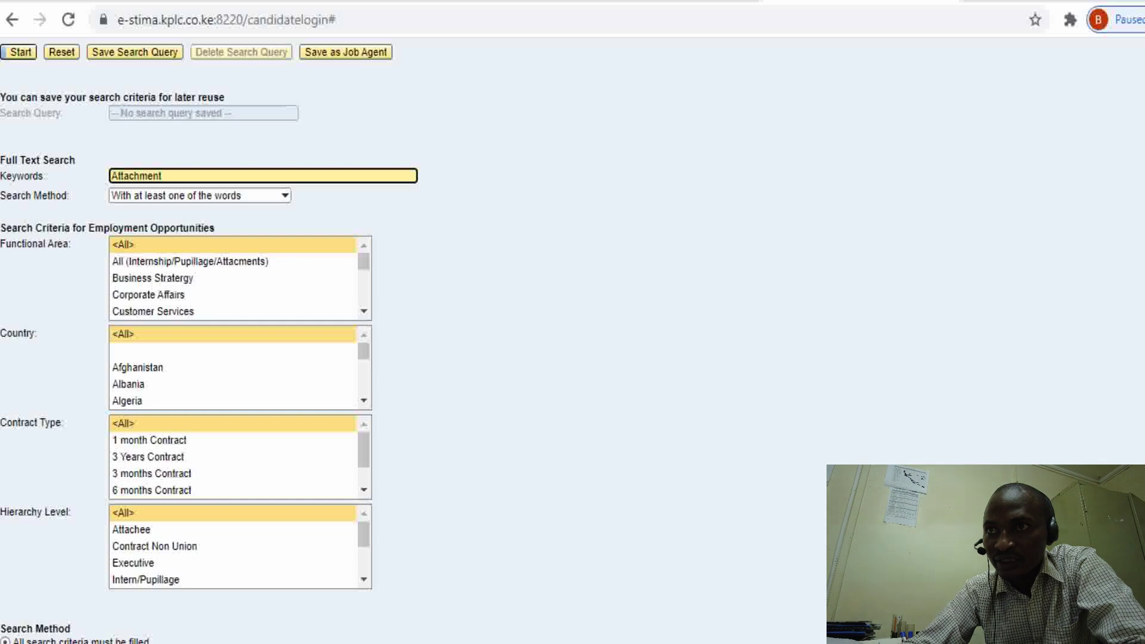
Step: Set search criteria to Kenya Power International, KENYA, 3 months Contract and Attachee level
{"action": "left_click", "coordinate": [206, 263]}
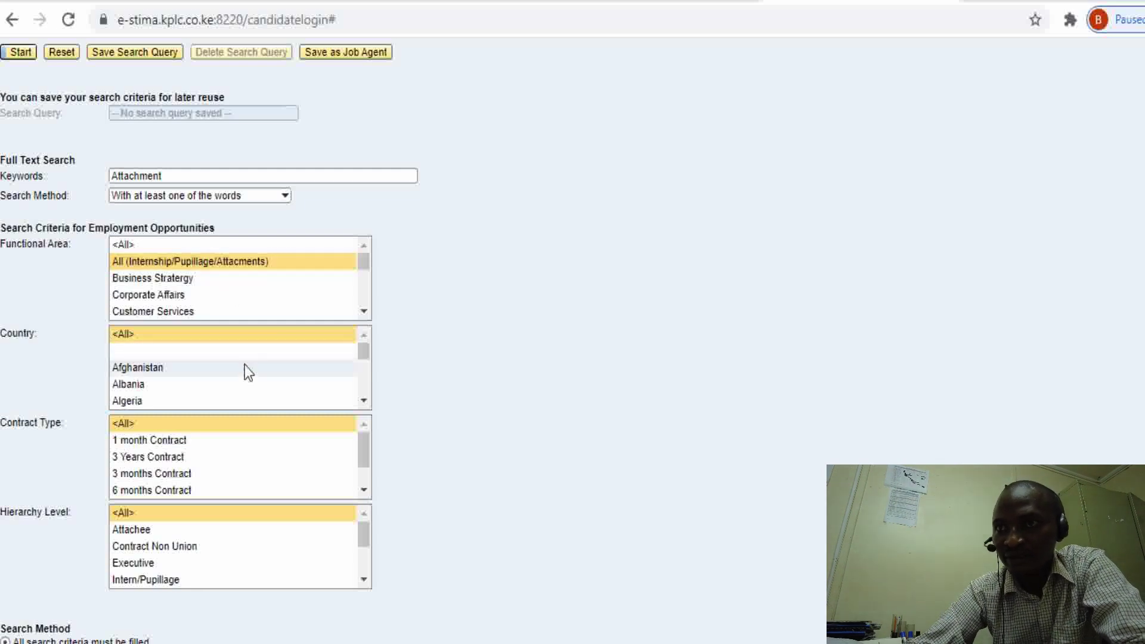
{"action": "key", "text": "k"}
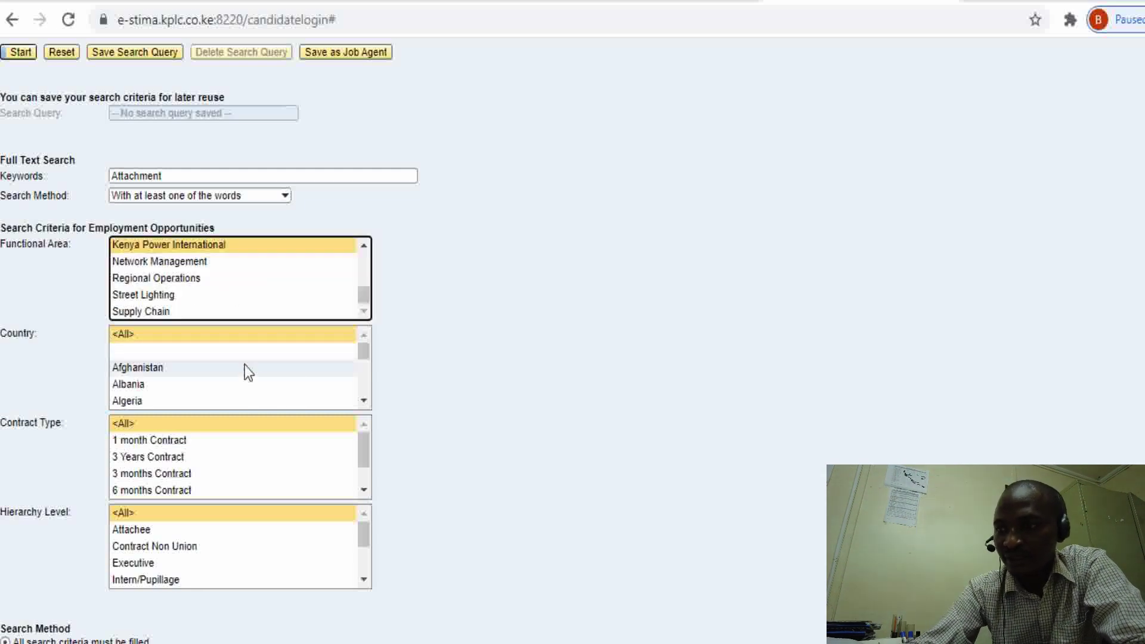
{"action": "left_click", "coordinate": [205, 387]}
{"action": "key", "text": "k"}
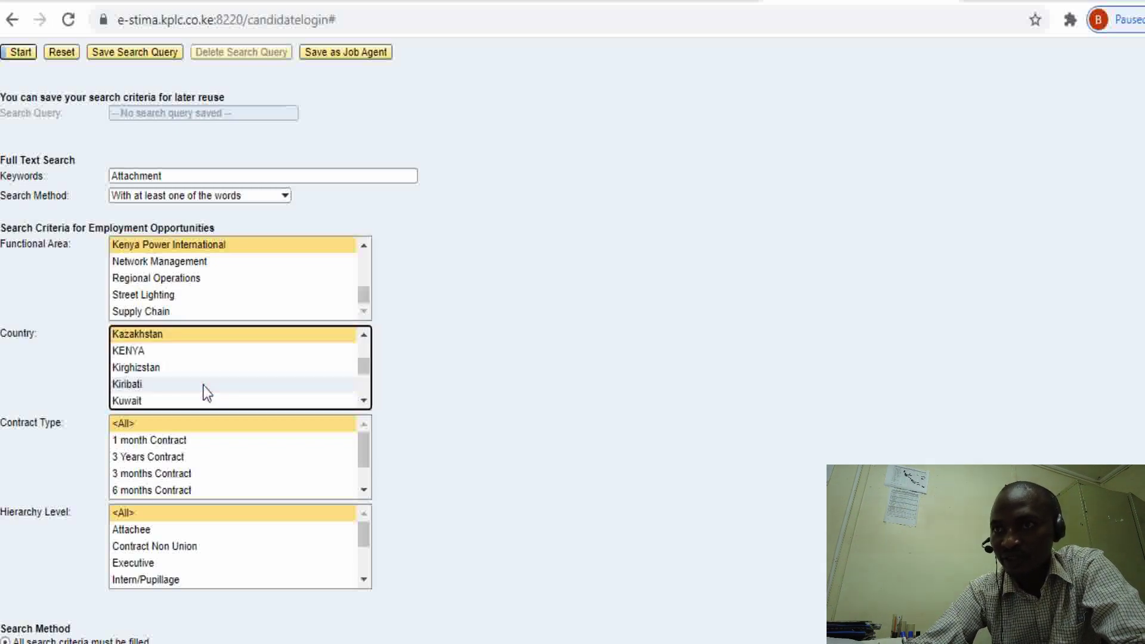
{"action": "left_click", "coordinate": [119, 352]}
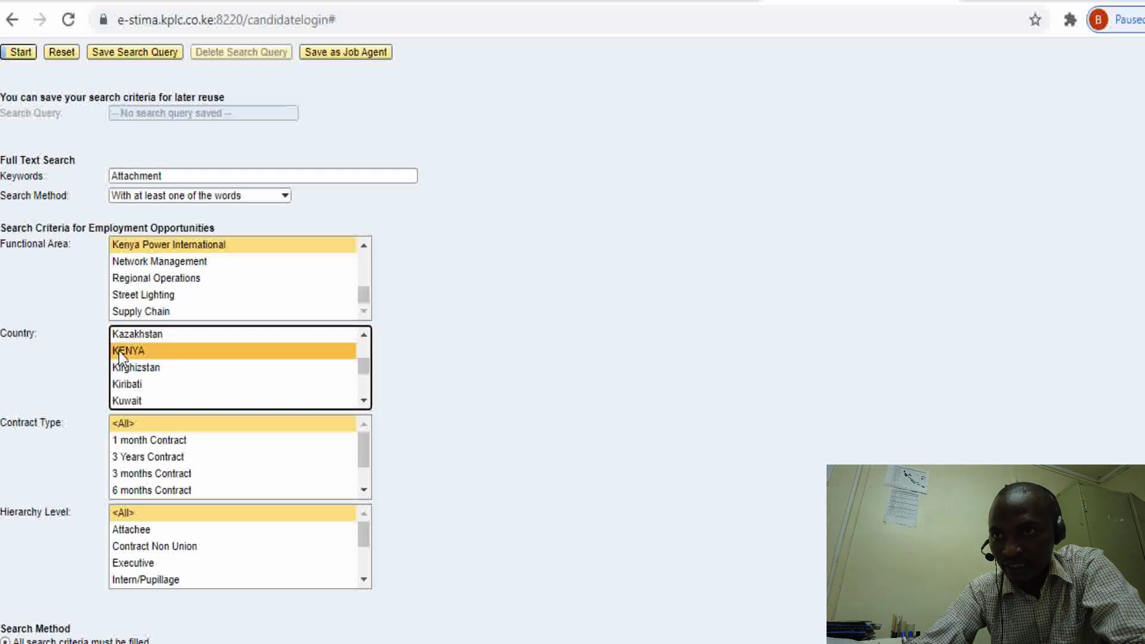
{"action": "left_click", "coordinate": [161, 473]}
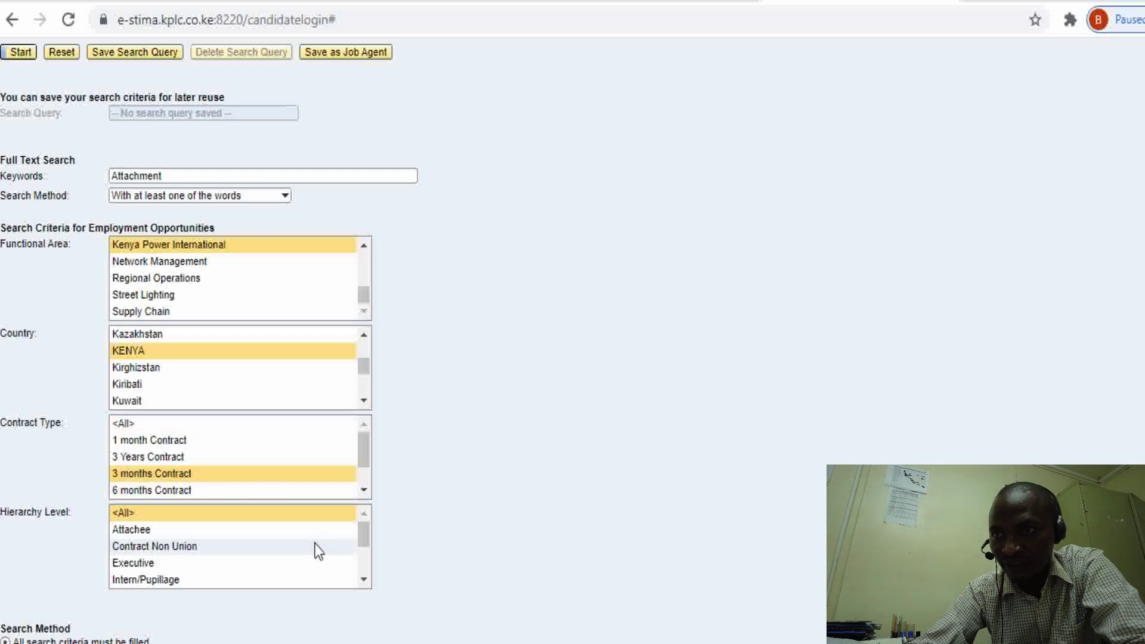
{"action": "left_click", "coordinate": [138, 530]}
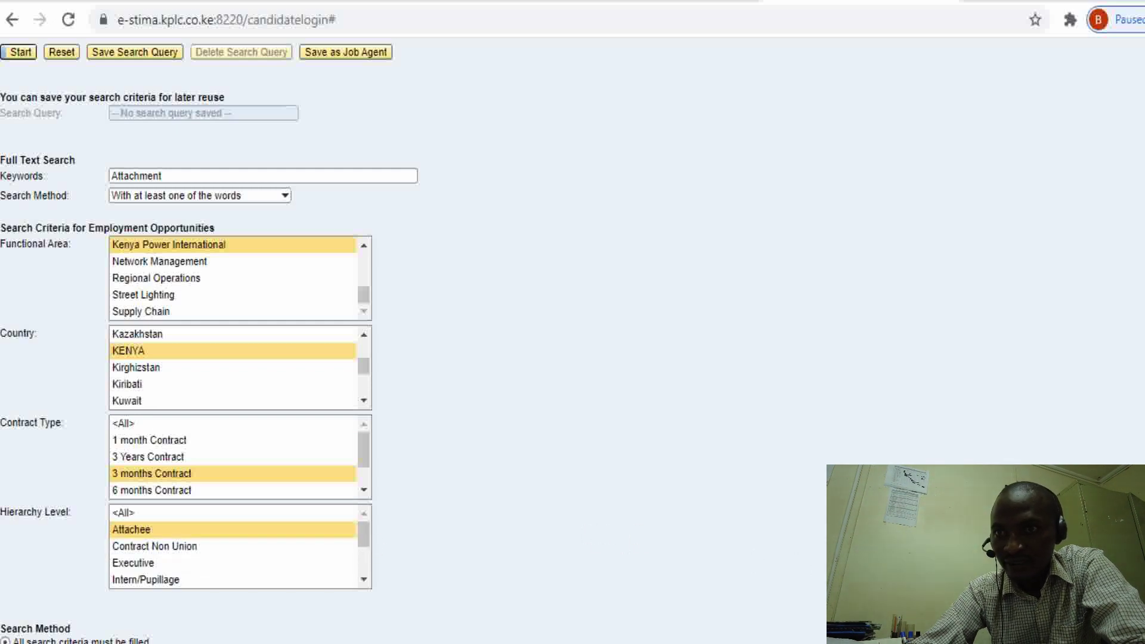
{"action": "scroll", "coordinate": [754, 554], "scroll_direction": "down", "scroll_amount": 1}
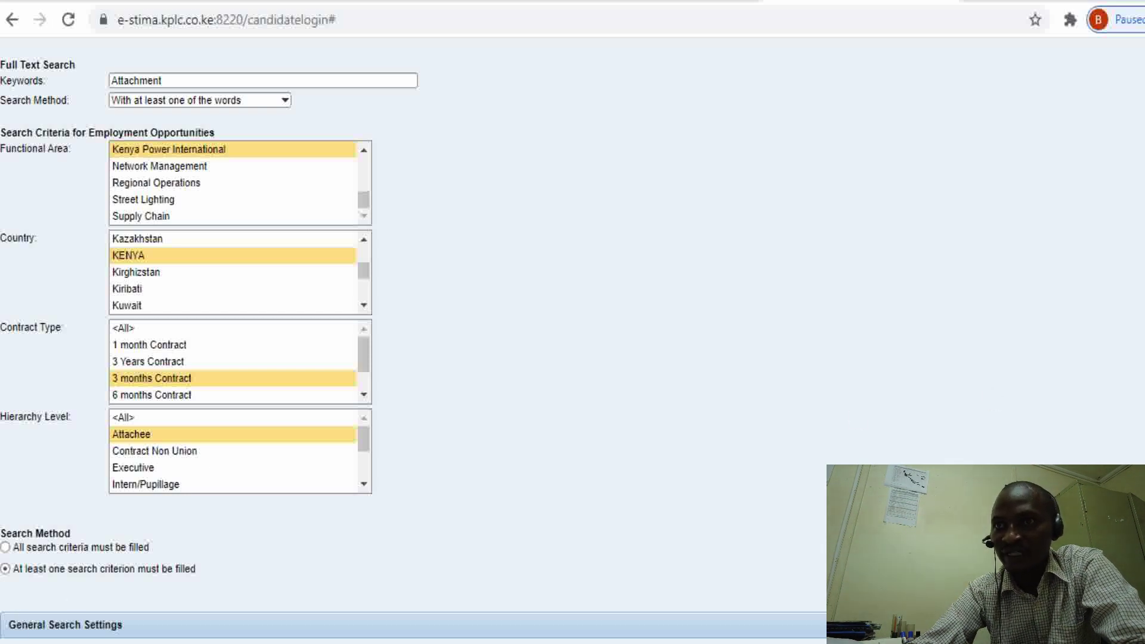
{"action": "scroll", "coordinate": [573, 341], "scroll_direction": "up", "scroll_amount": 5}
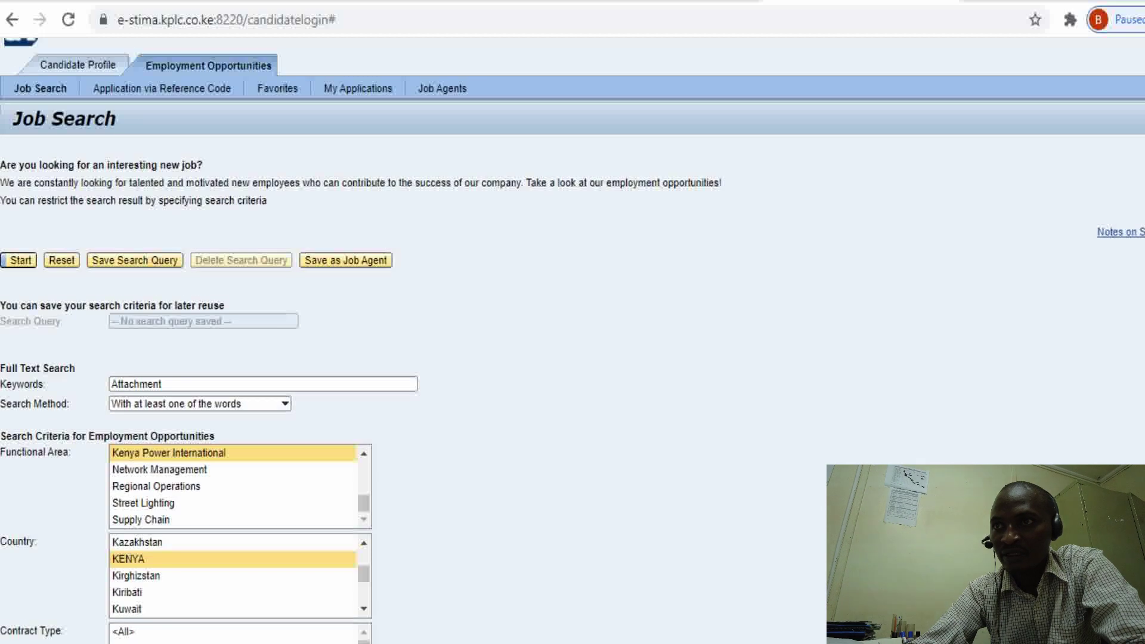
Step: Run the search to review the three attachment postings, then check My Applications (0 so far)
{"action": "left_click", "coordinate": [13, 263]}
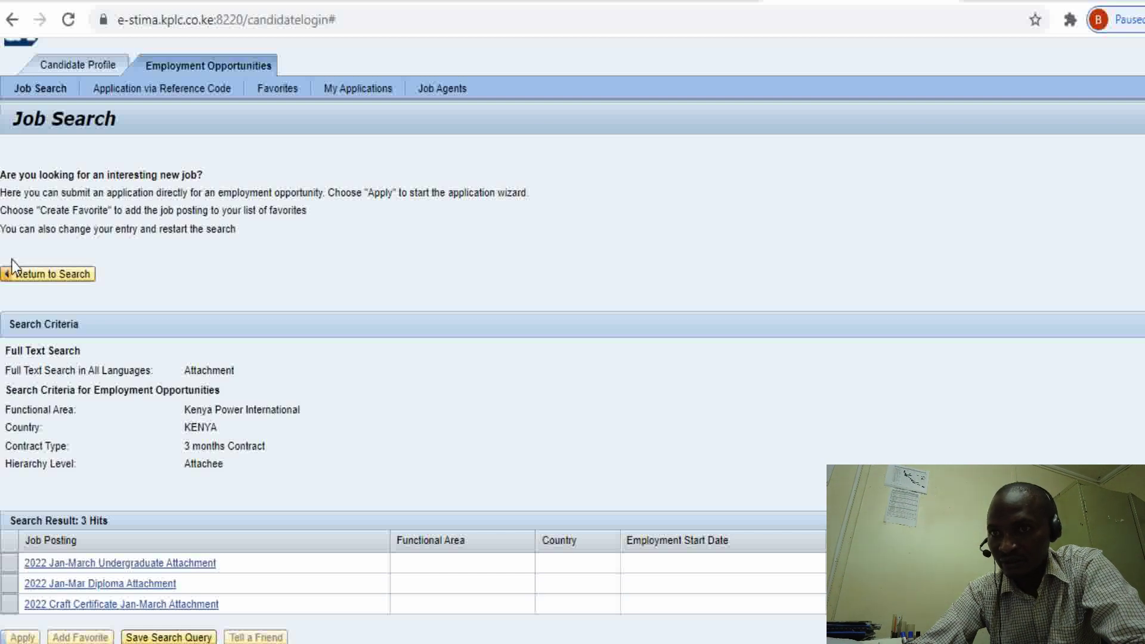
{"action": "scroll", "coordinate": [11, 259], "scroll_direction": "down", "scroll_amount": 1}
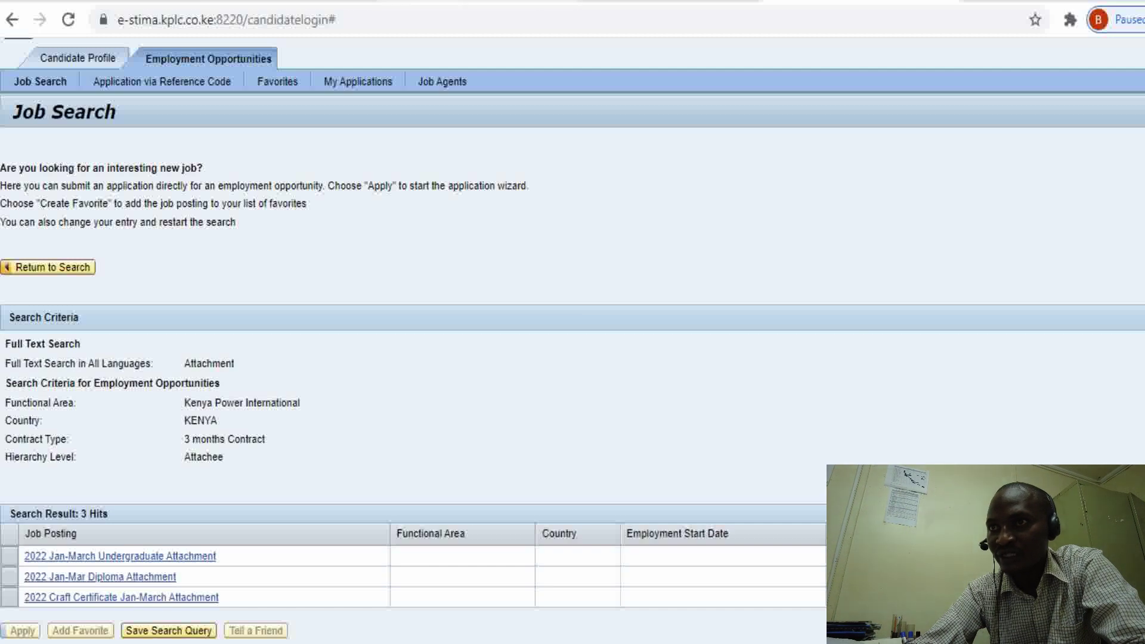
{"action": "left_click", "coordinate": [352, 82]}
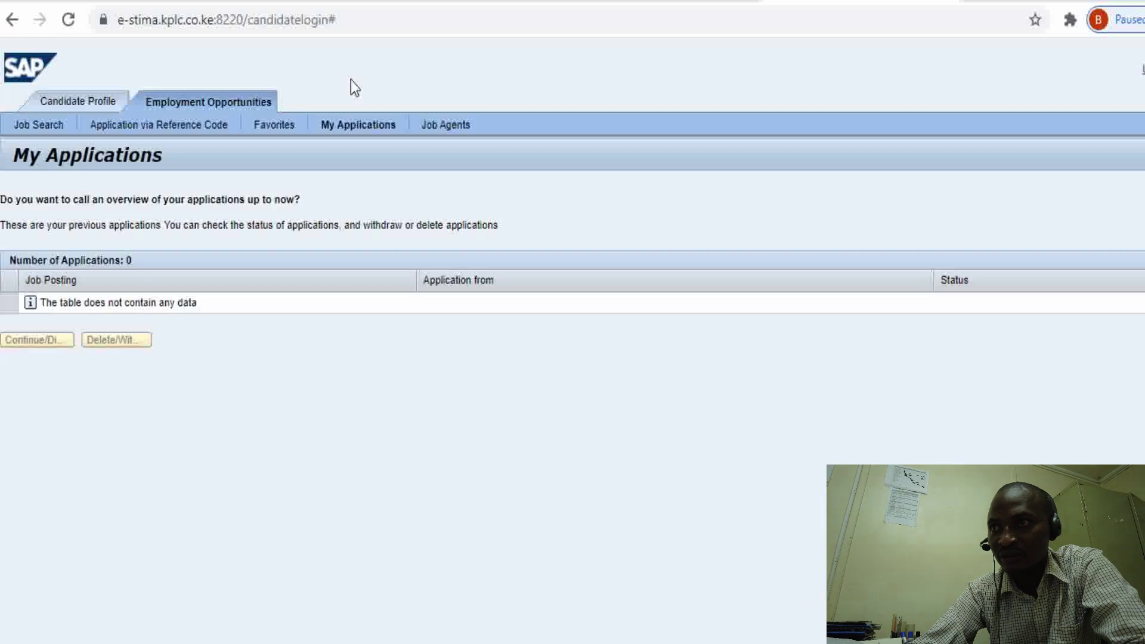
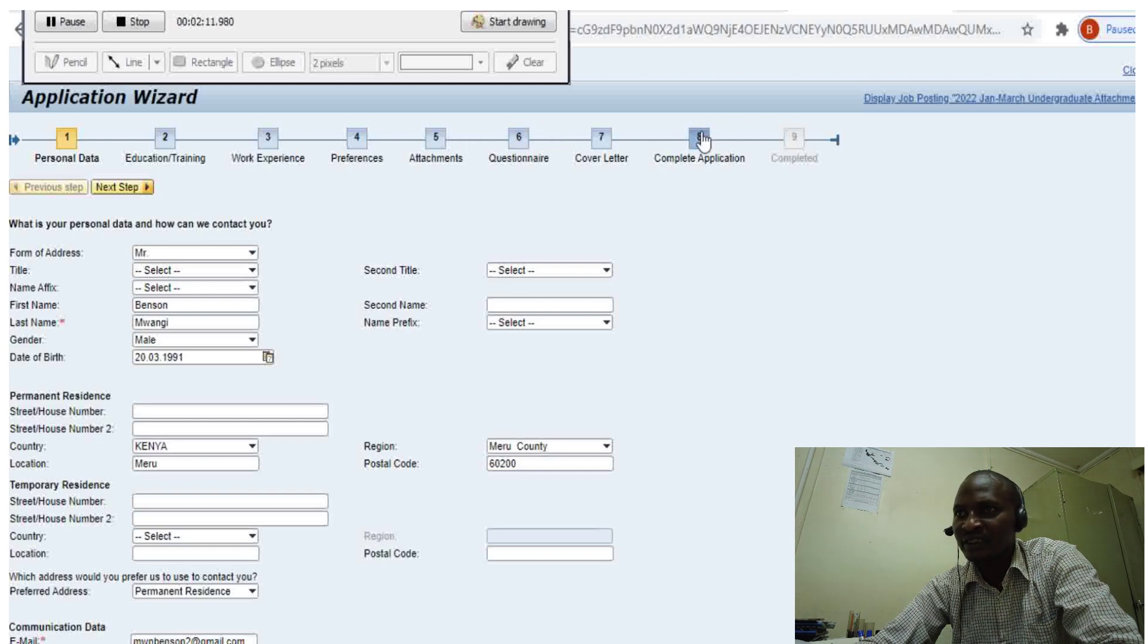
Step: Jump to wizard step 6, the Questionnaire for 'Attachment for undergraduates 21'
{"action": "left_click", "coordinate": [513, 157]}
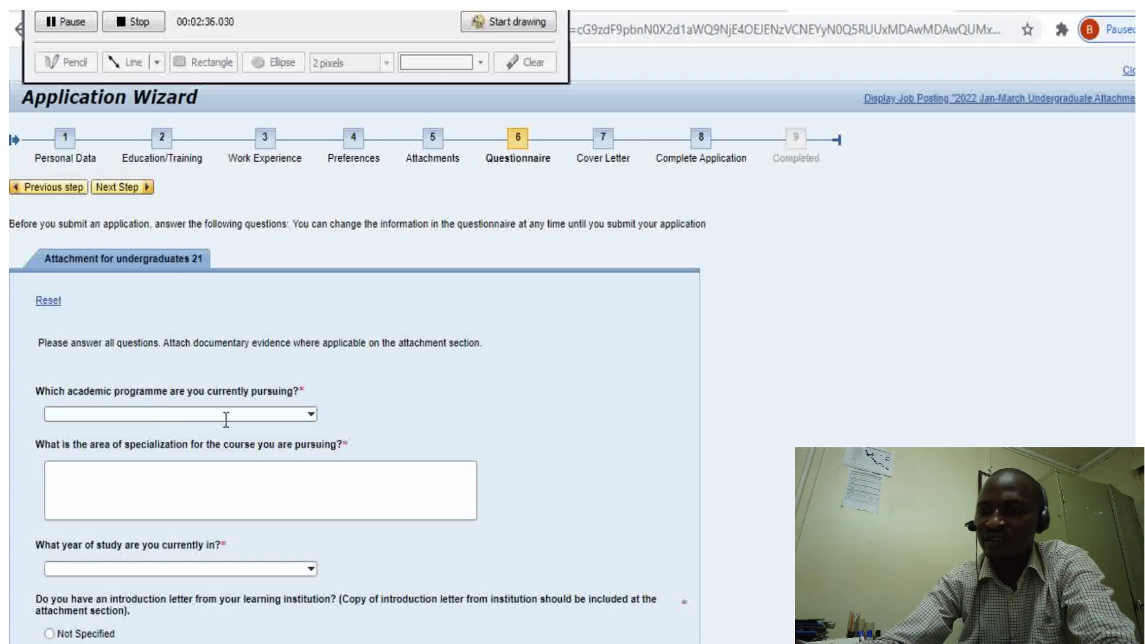
Step: Pick Diploma as the programme and enter 'Electrical and electronics engineering (Power option)' as specialization
{"action": "left_click", "coordinate": [311, 415]}
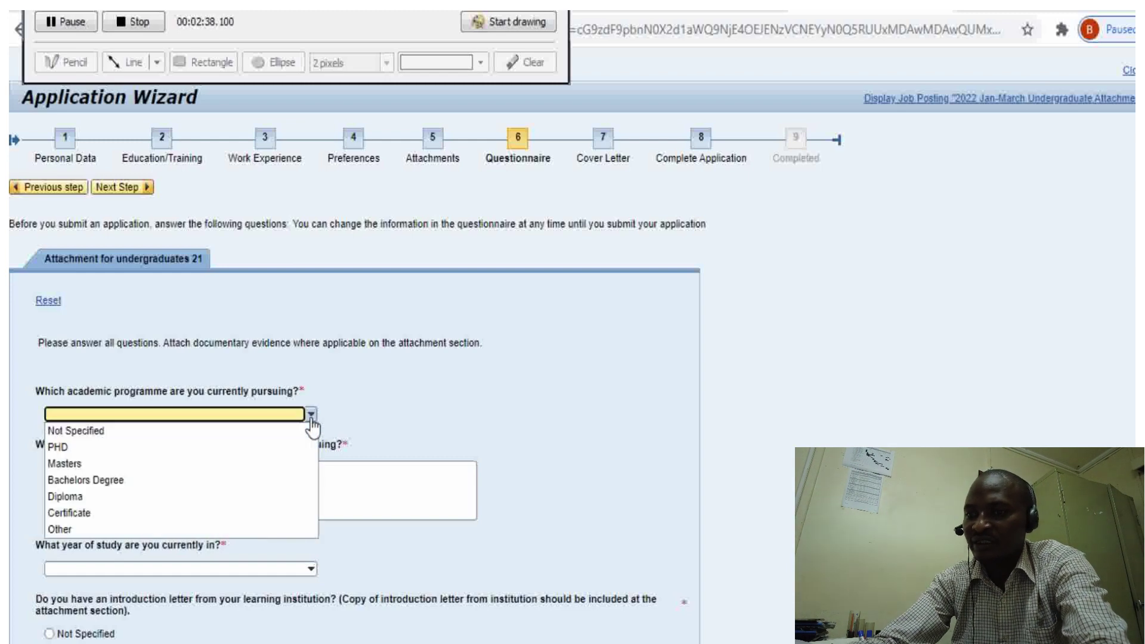
{"action": "left_click", "coordinate": [60, 498]}
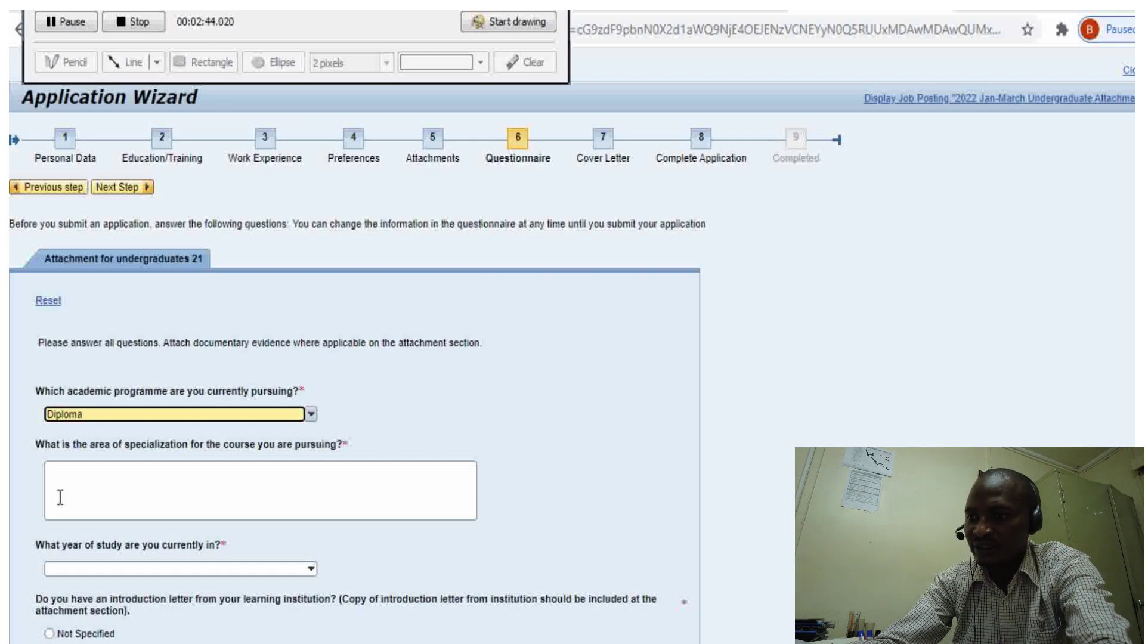
{"action": "left_click", "coordinate": [52, 480]}
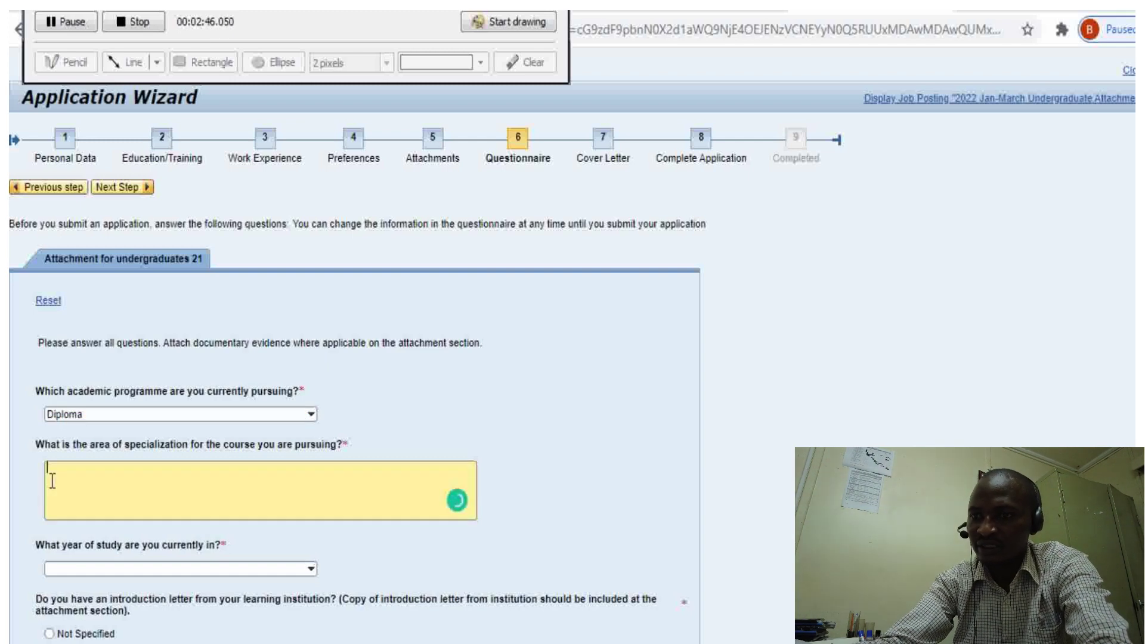
{"action": "type", "text": "E"}
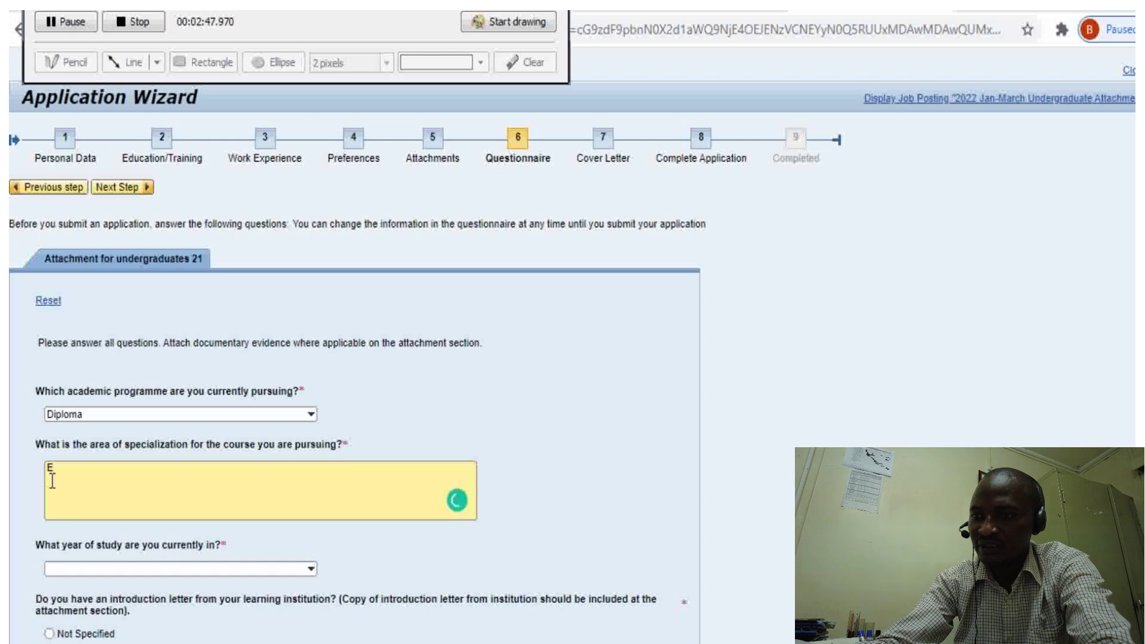
{"action": "type", "text": "lectr"}
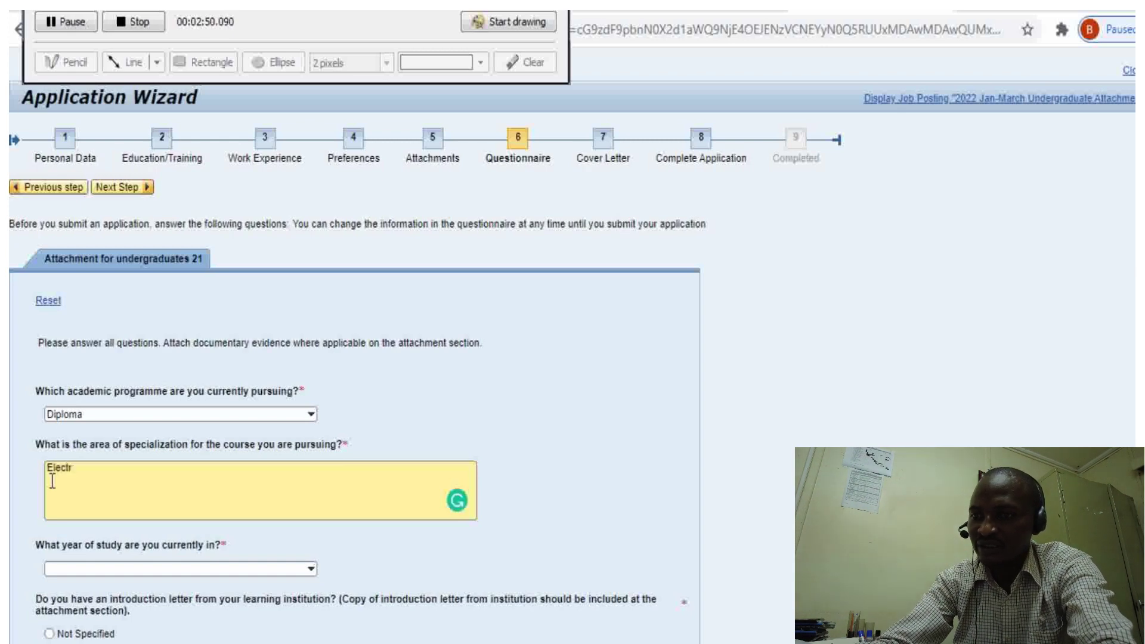
{"action": "type", "text": "i"}
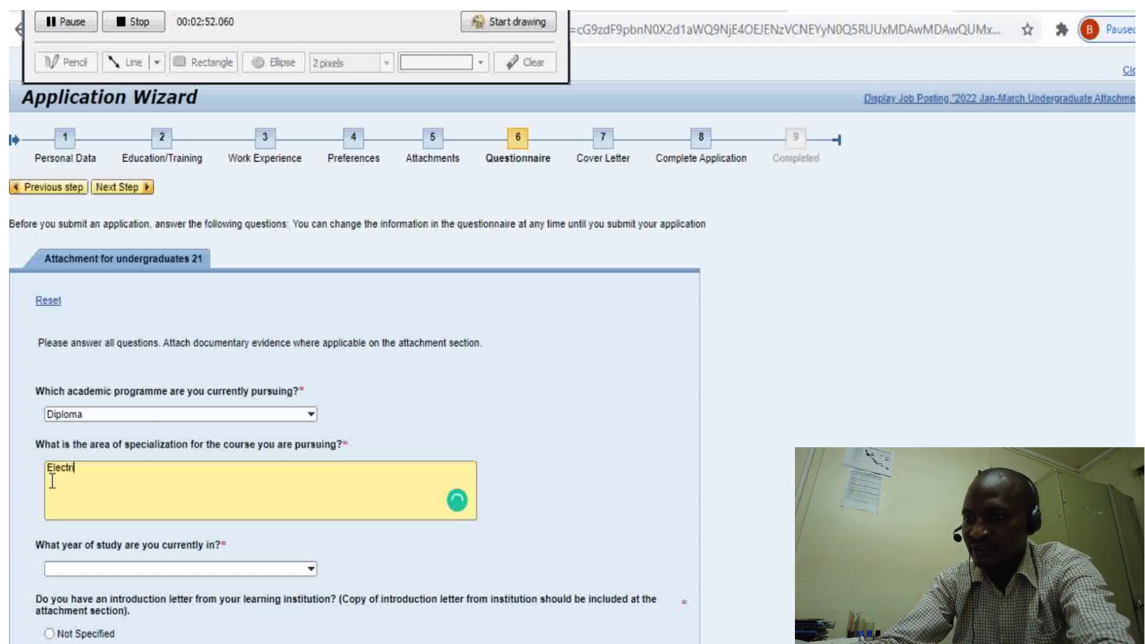
{"action": "type", "text": "cal and ele"}
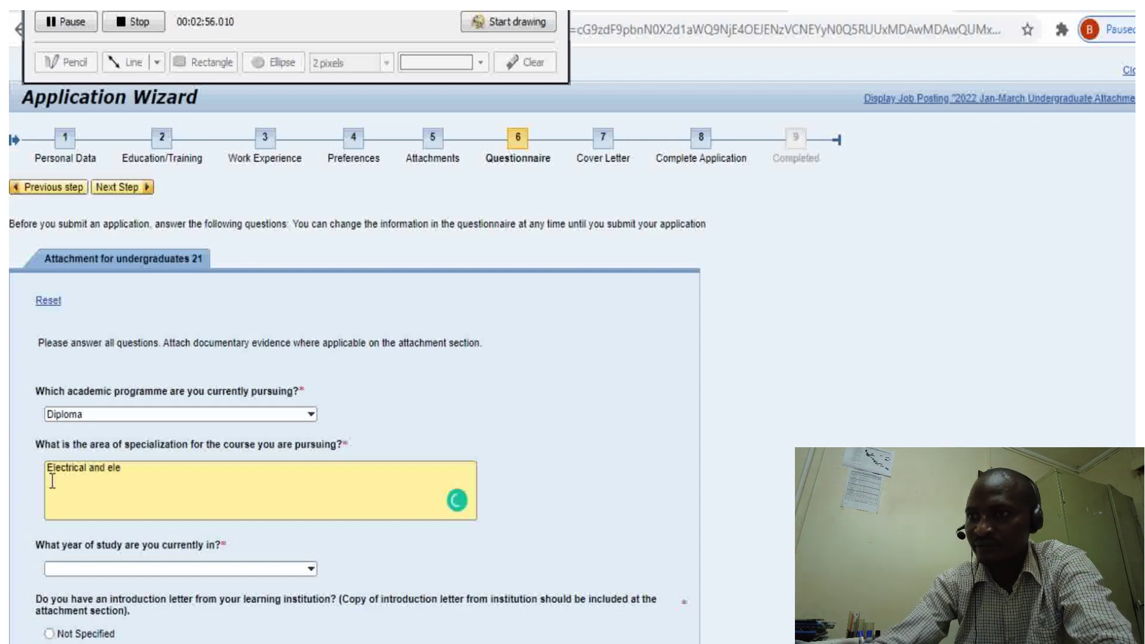
{"action": "type", "text": "ctr"}
{"action": "type", "text": "o"}
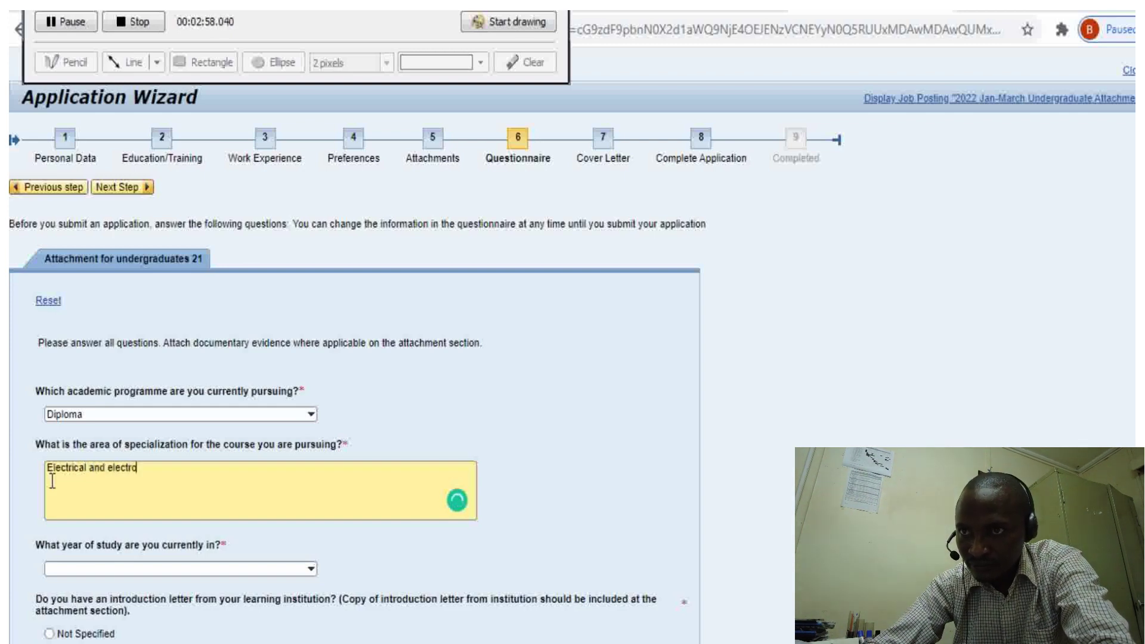
{"action": "type", "text": "nics "}
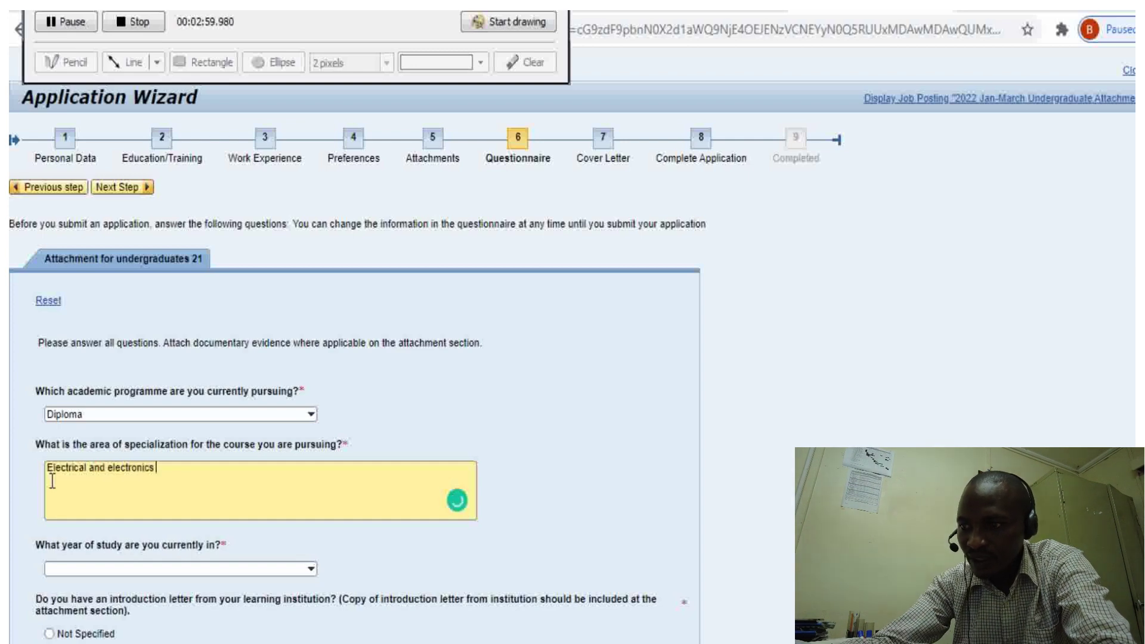
{"action": "type", "text": "engineering"}
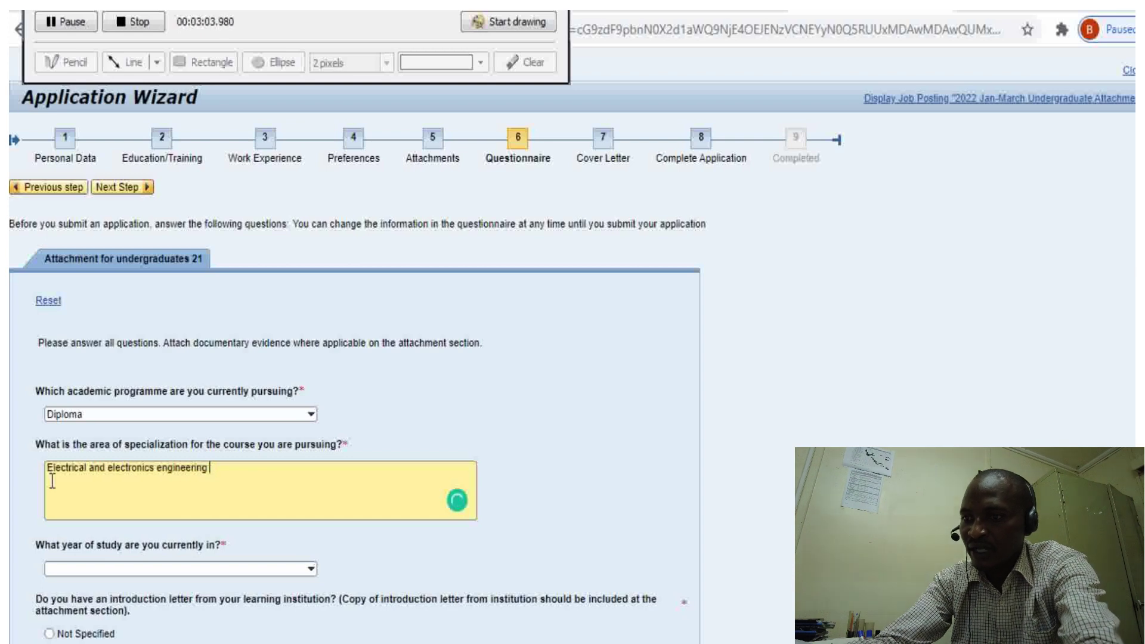
{"action": "type", "text": " ()"}
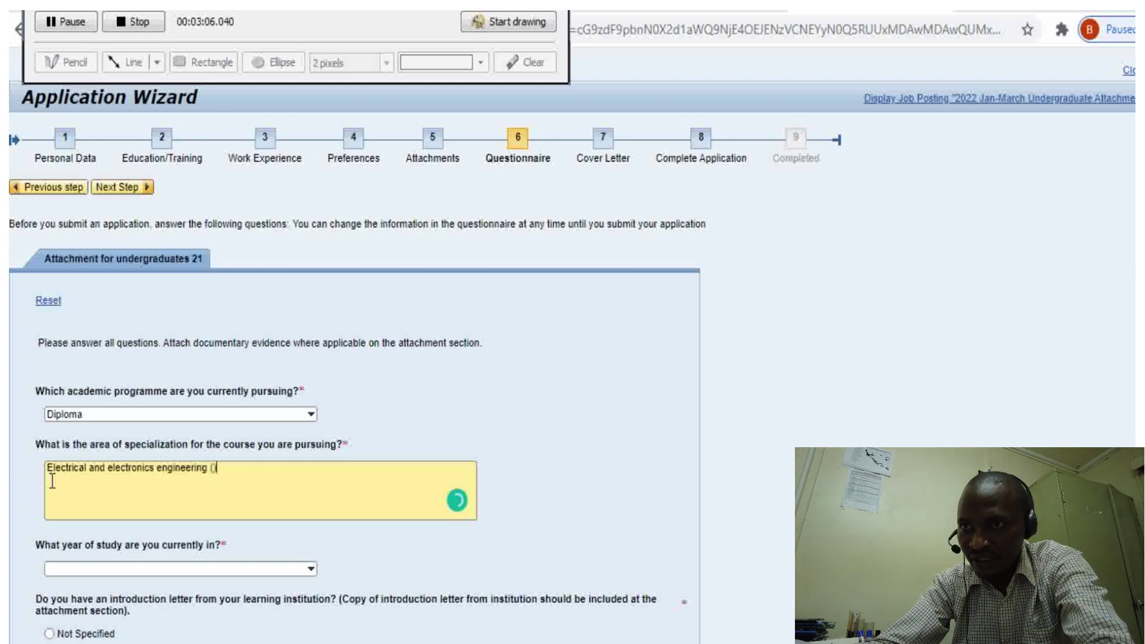
{"action": "left_click", "coordinate": [215, 467]}
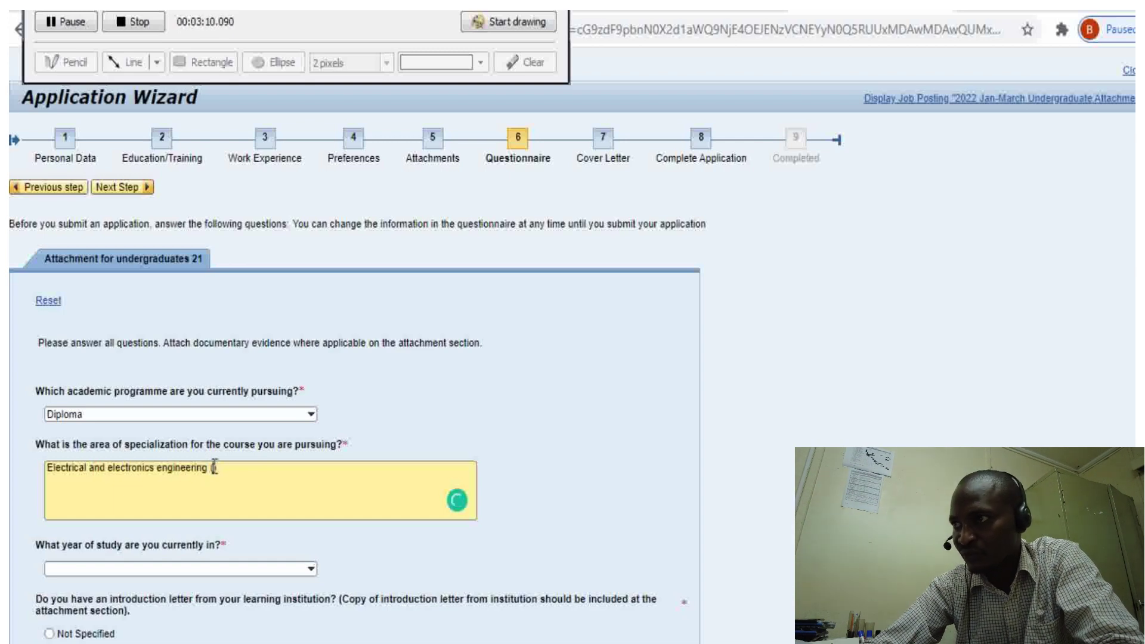
{"action": "type", "text": "Power "}
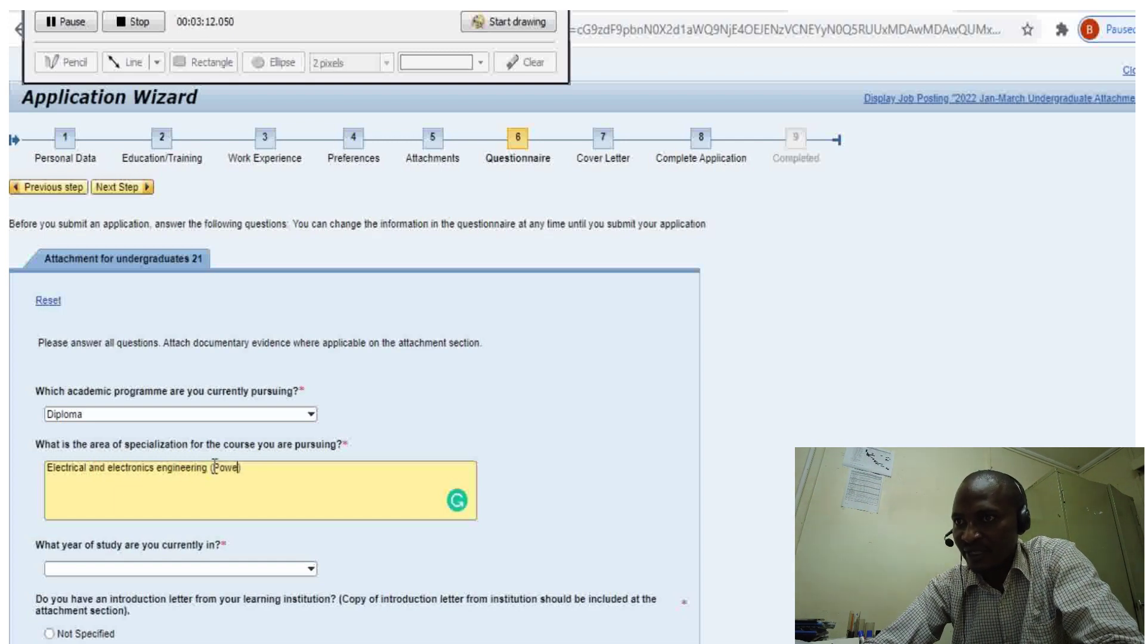
{"action": "type", "text": "optio"}
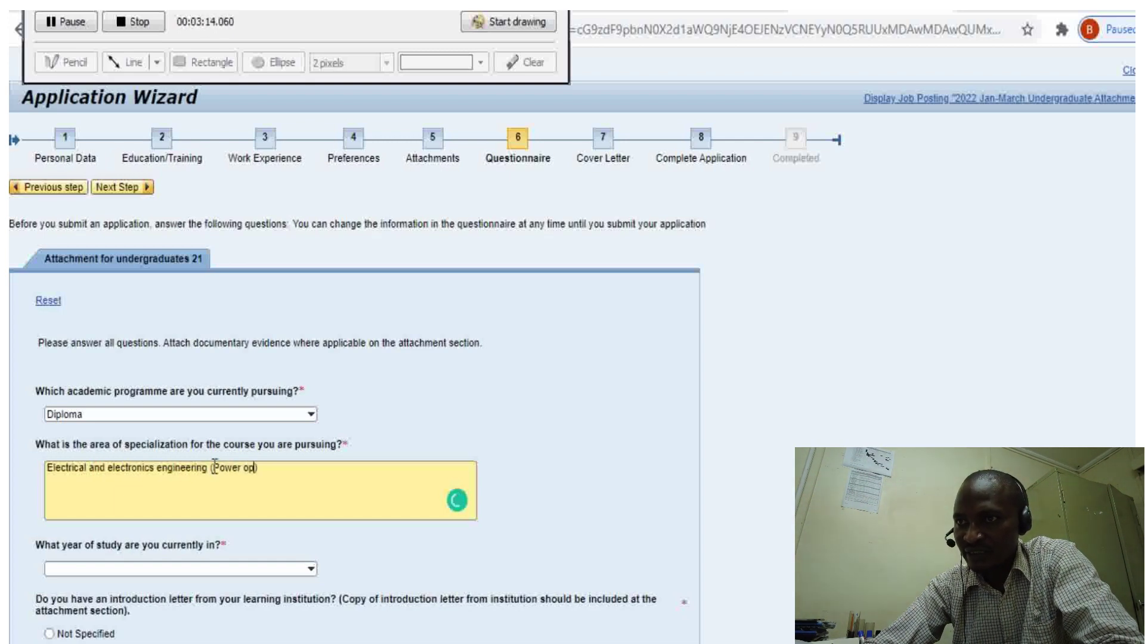
{"action": "type", "text": "n"}
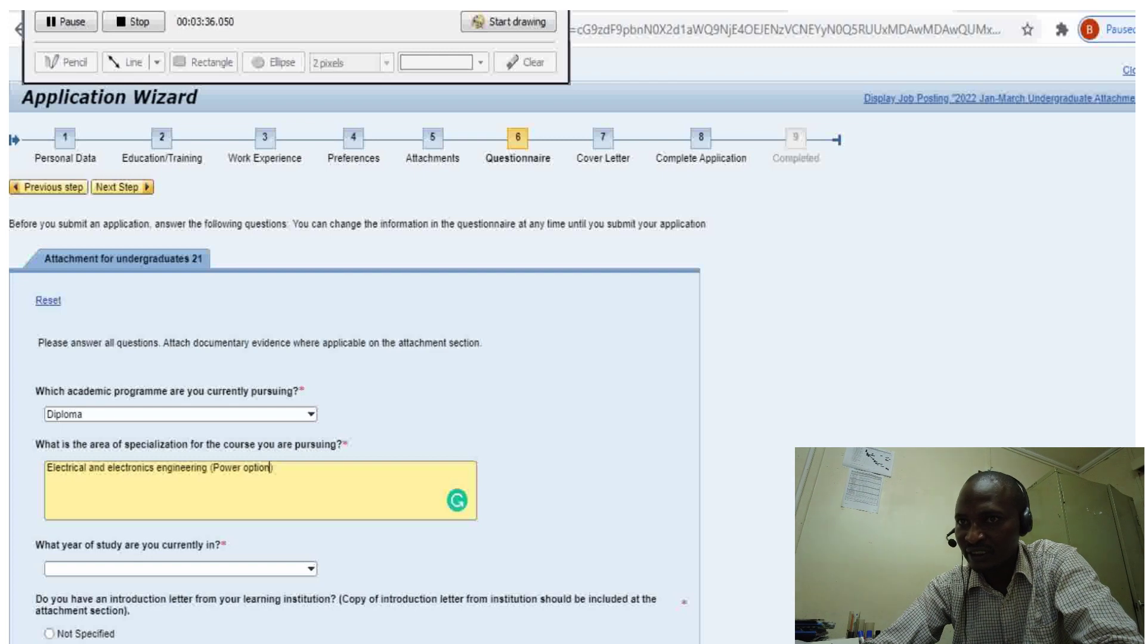
Step: Set year of study to 2nd year and answer Yes to having an introduction letter
{"action": "scroll", "coordinate": [418, 358], "scroll_direction": "down", "scroll_amount": 1}
{"action": "scroll", "coordinate": [417, 358], "scroll_direction": "down", "scroll_amount": 2}
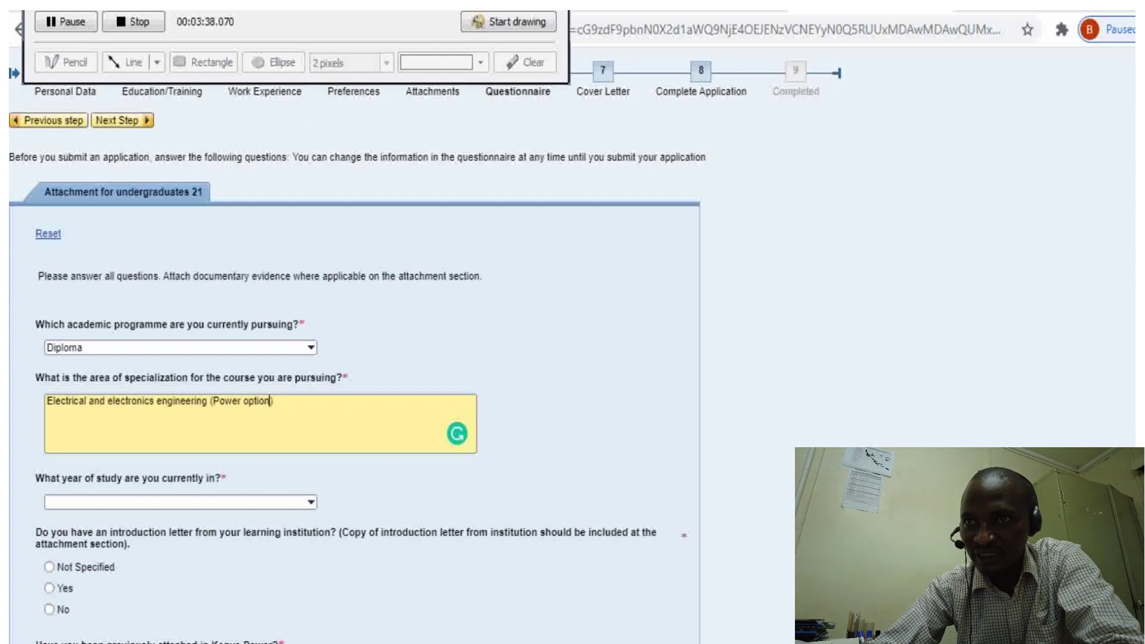
{"action": "scroll", "coordinate": [679, 341], "scroll_direction": "down", "scroll_amount": 1}
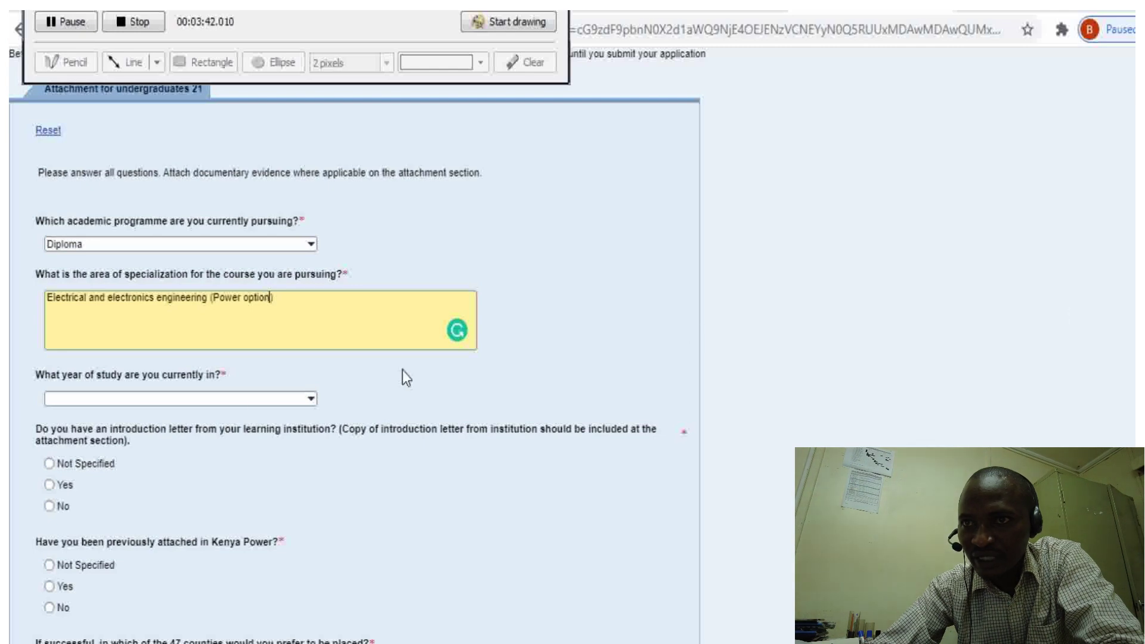
{"action": "left_click", "coordinate": [57, 399]}
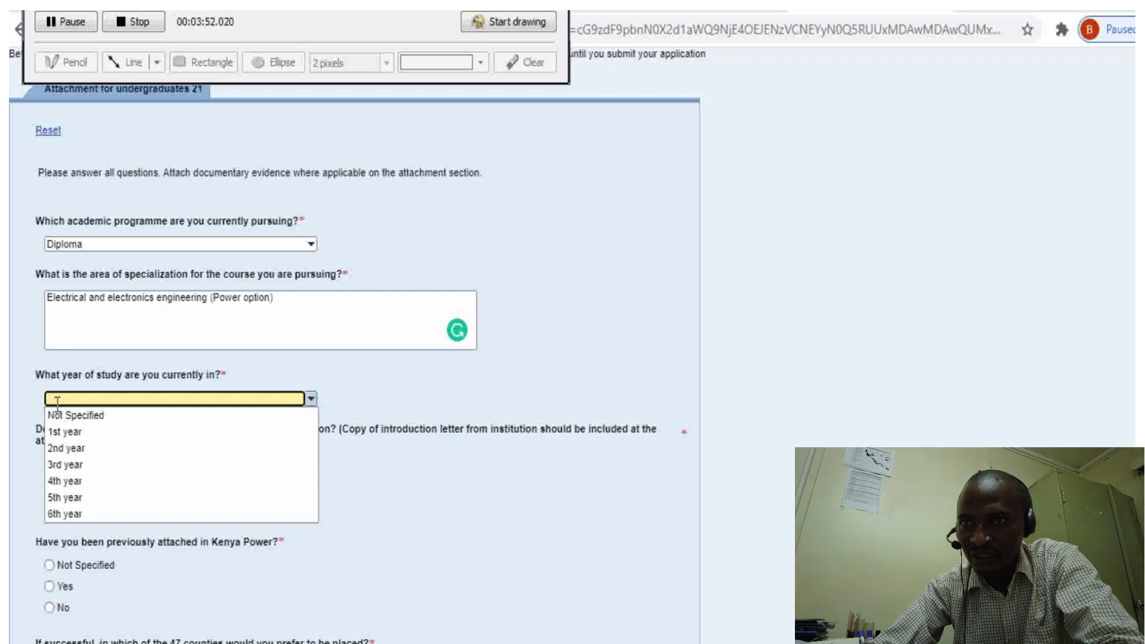
{"action": "left_click", "coordinate": [57, 448]}
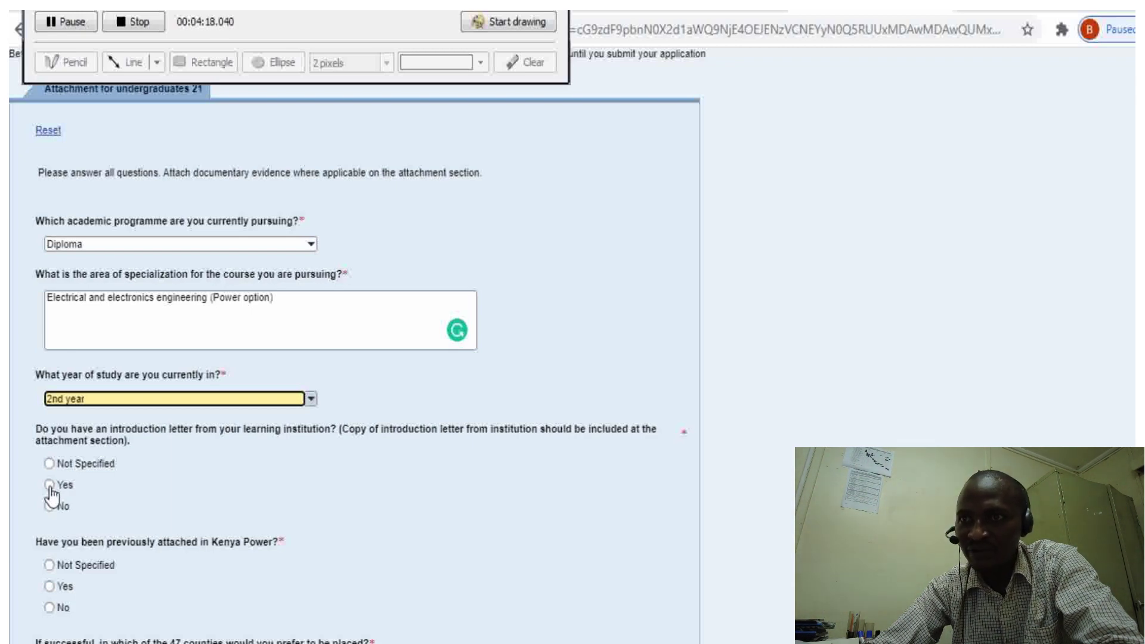
{"action": "left_click", "coordinate": [50, 487]}
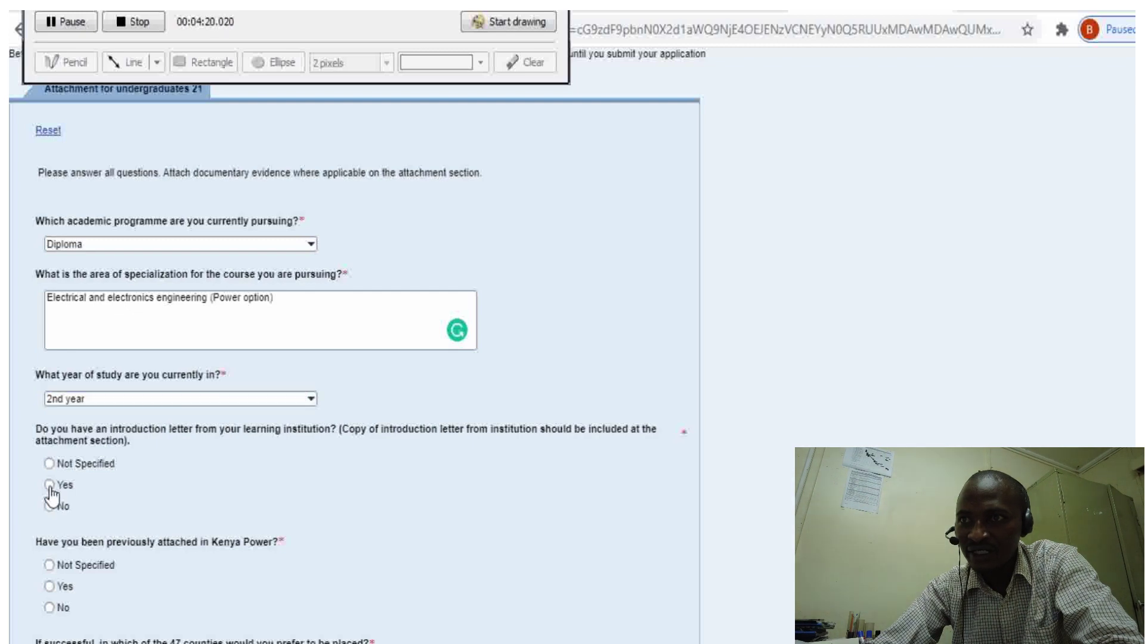
{"action": "left_click", "coordinate": [50, 485]}
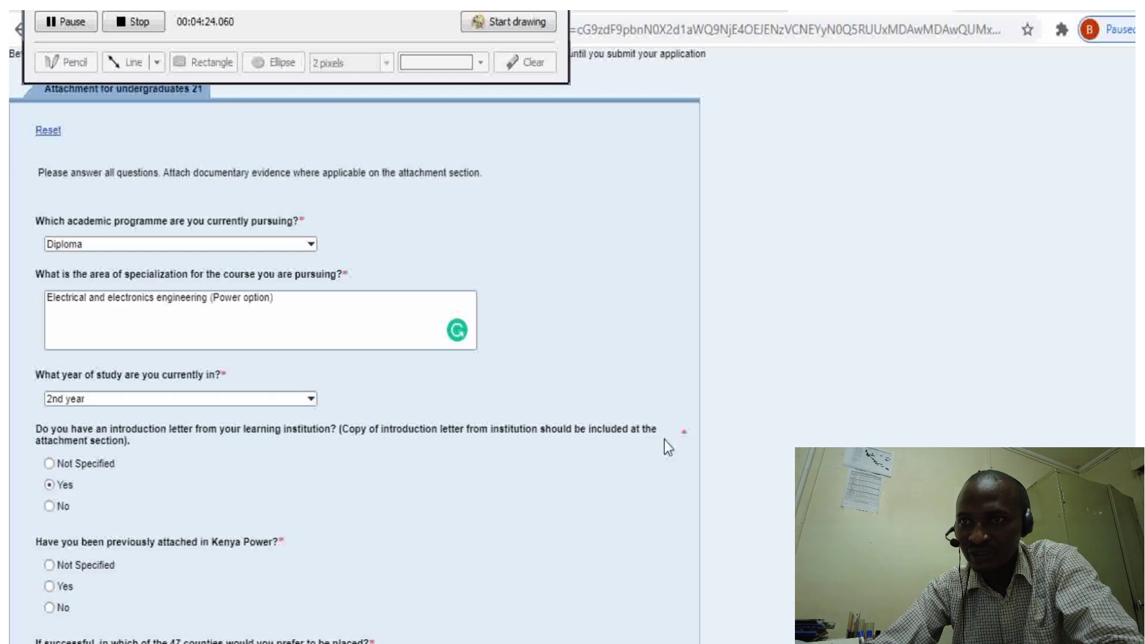
Step: Answer No to previous attachment, Meru as county, No to disability, and advance to Cover Letter
{"action": "scroll", "coordinate": [1047, 412], "scroll_direction": "down", "scroll_amount": 2}
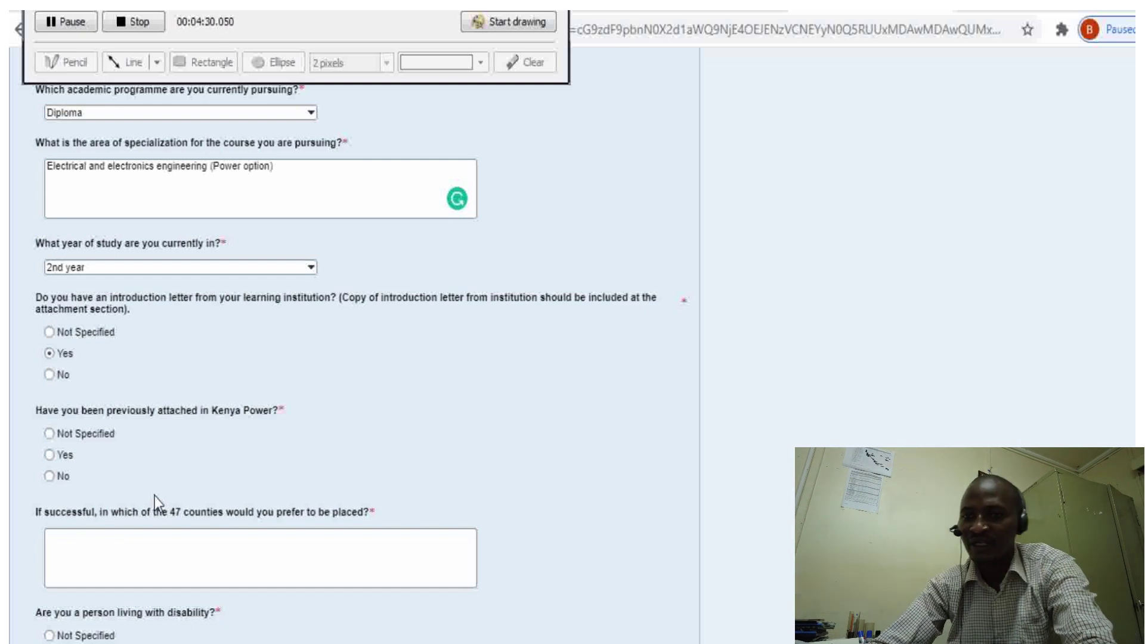
{"action": "left_click", "coordinate": [49, 476]}
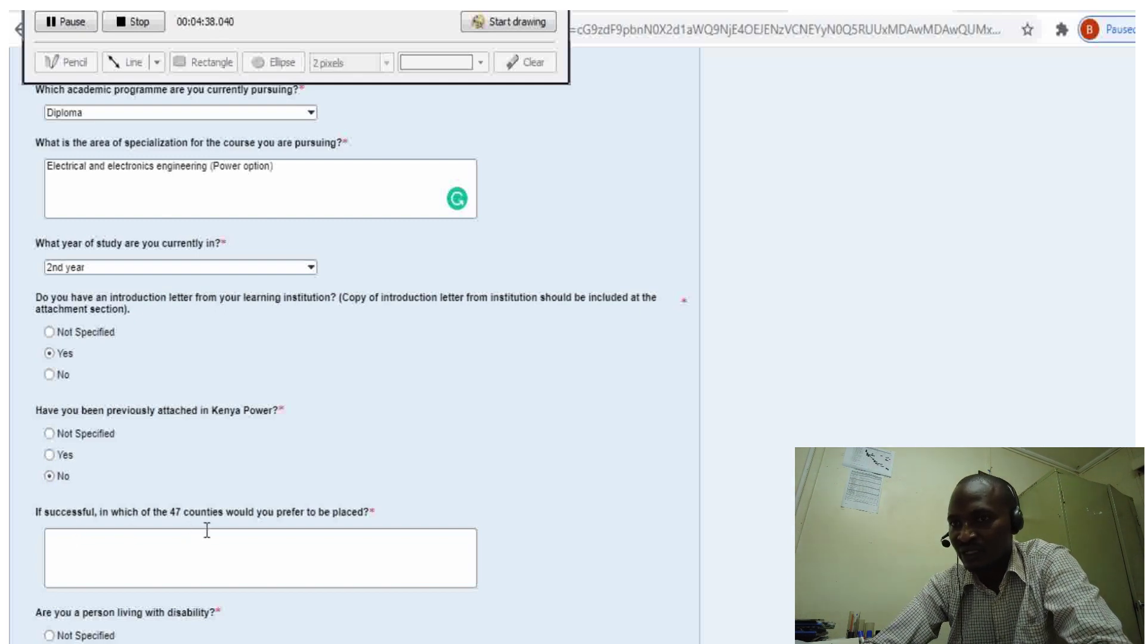
{"action": "left_click", "coordinate": [134, 554]}
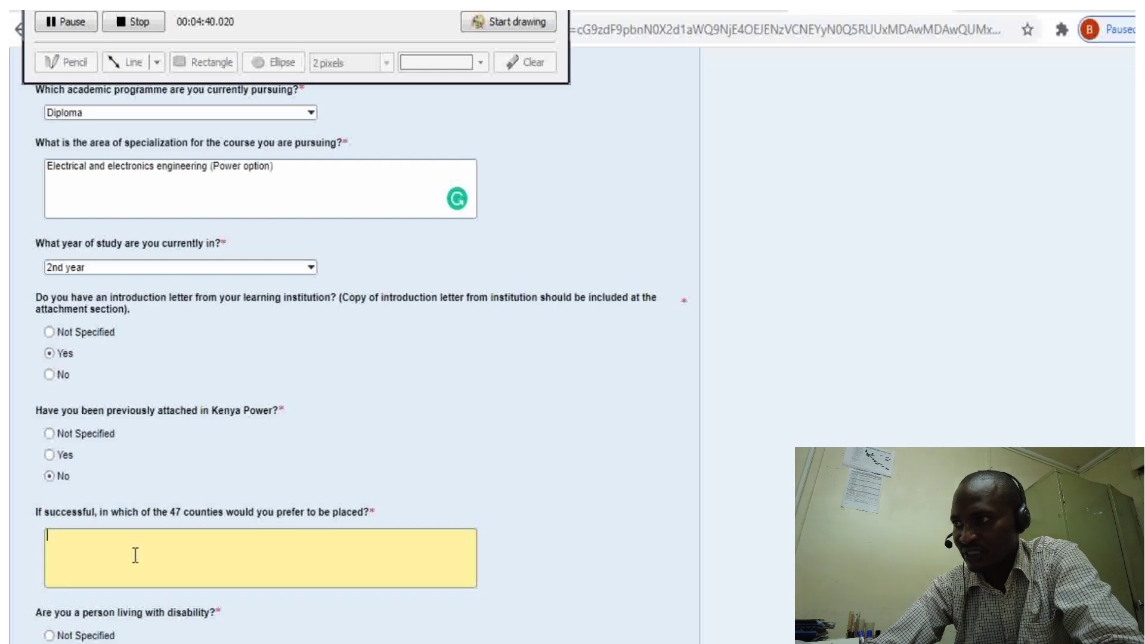
{"action": "type", "text": "Me"}
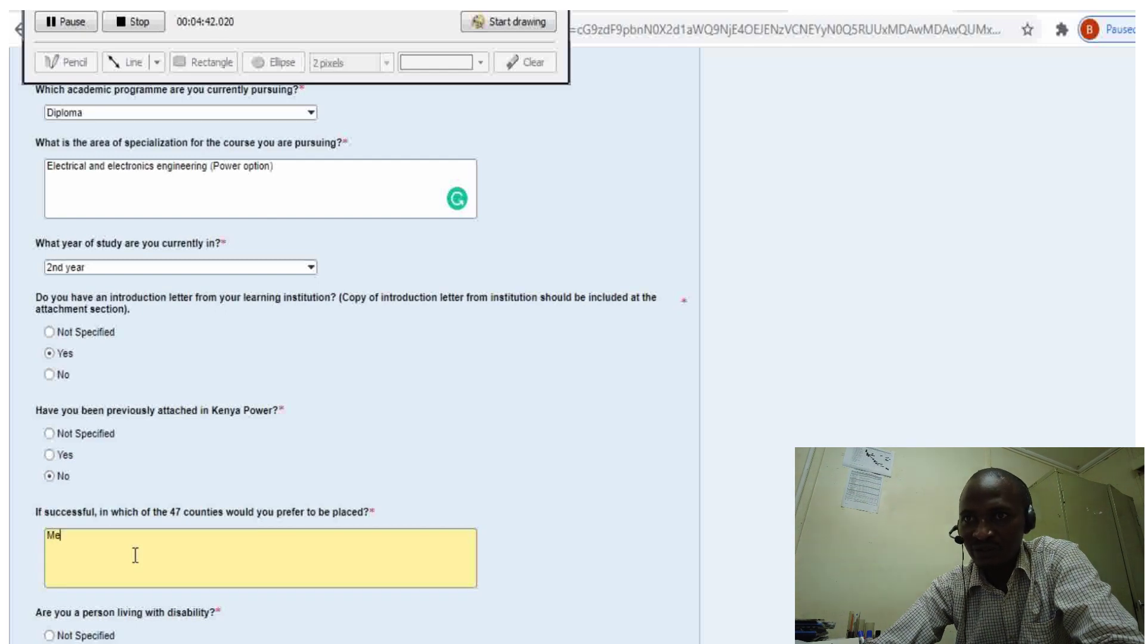
{"action": "type", "text": "ru"}
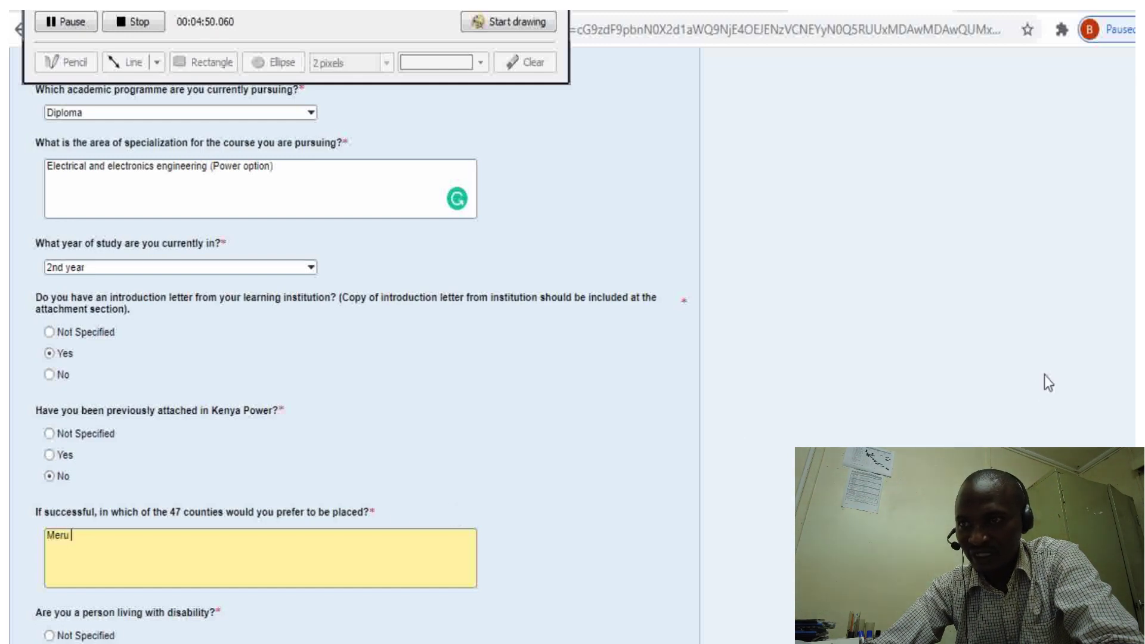
{"action": "scroll", "coordinate": [354, 358], "scroll_direction": "down", "scroll_amount": 2}
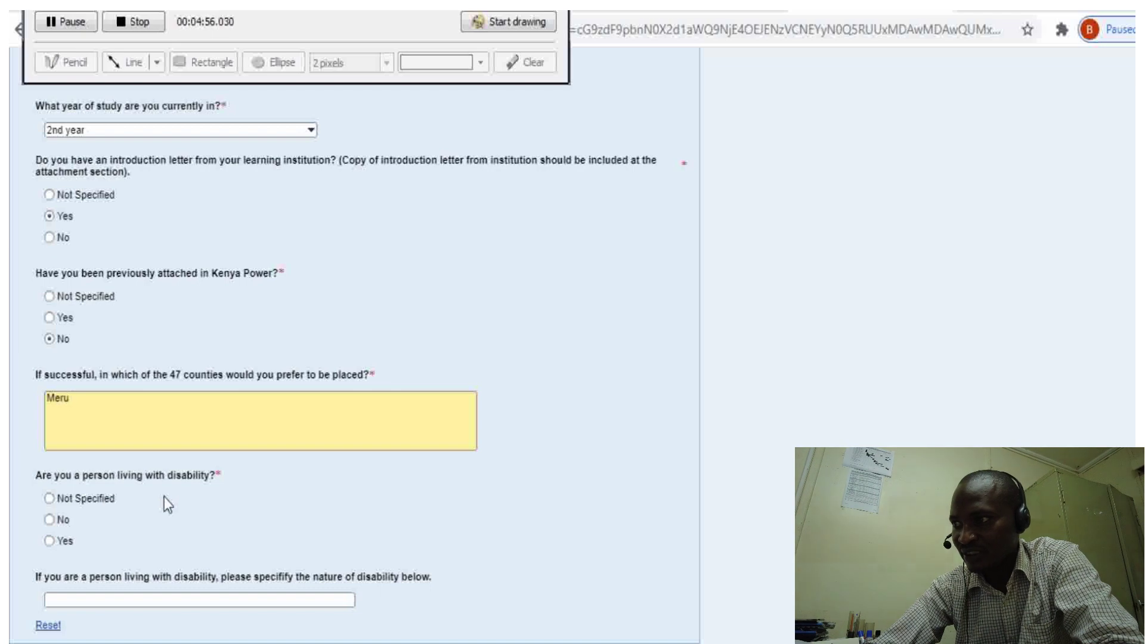
{"action": "left_click", "coordinate": [50, 520]}
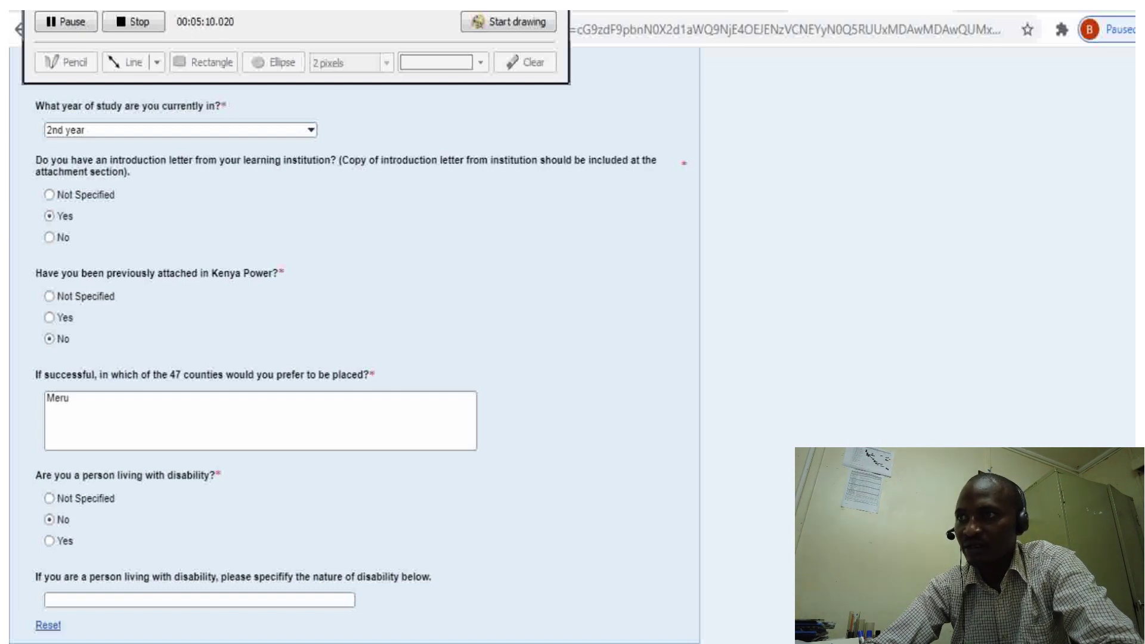
{"action": "scroll", "coordinate": [354, 365], "scroll_direction": "up", "scroll_amount": 7}
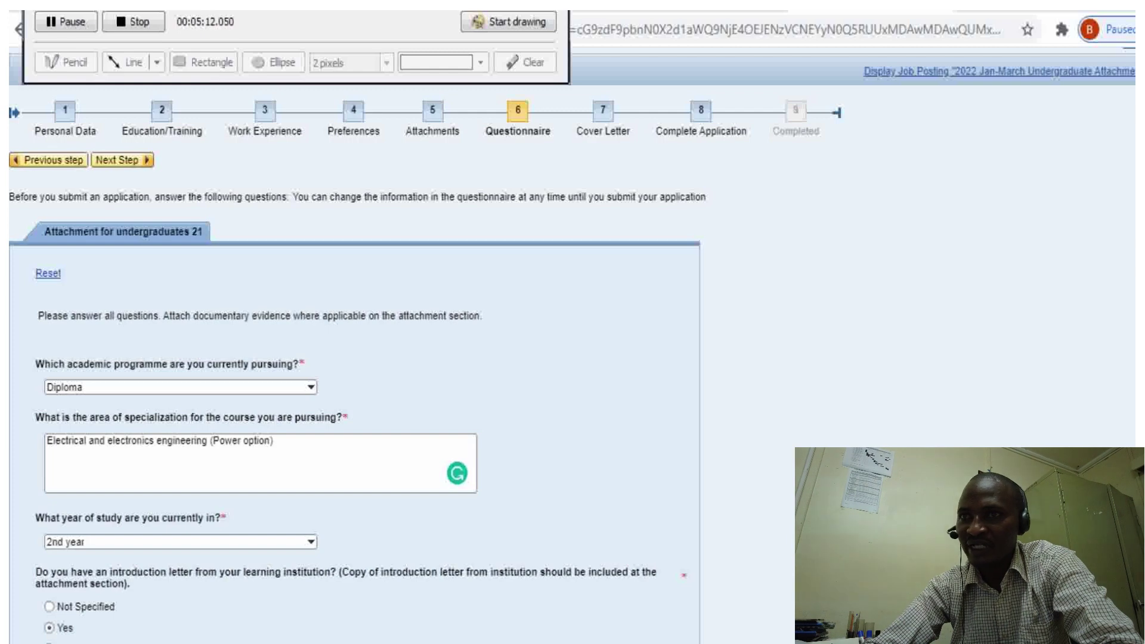
{"action": "left_click", "coordinate": [131, 169]}
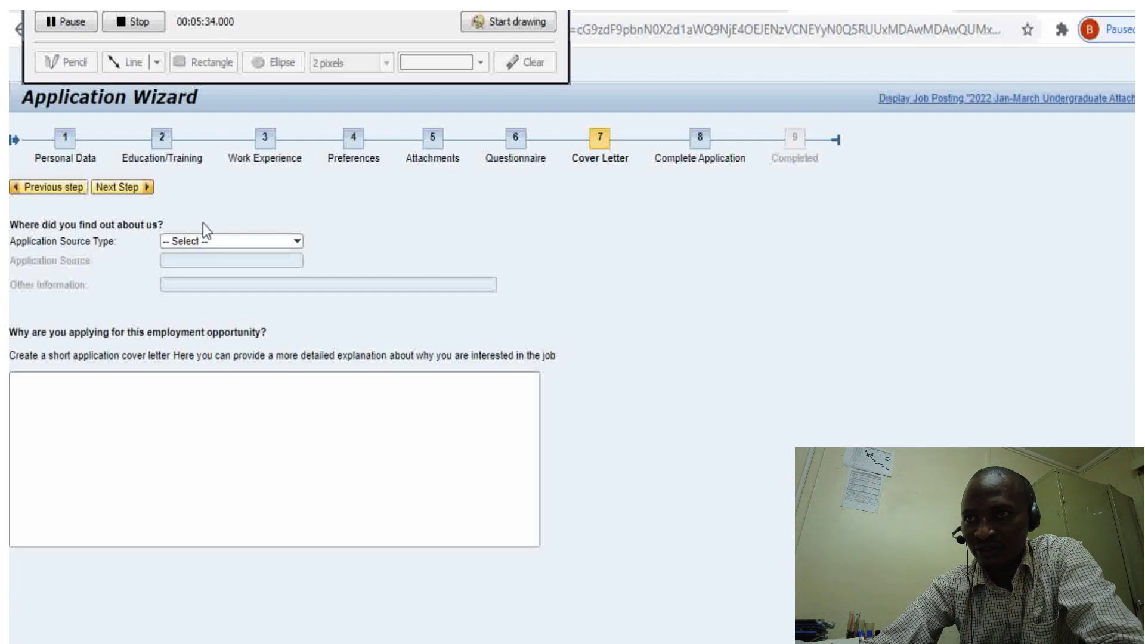
Step: Choose application source type Others and source Other Sources, leaving the cover letter empty
{"action": "left_click", "coordinate": [298, 244]}
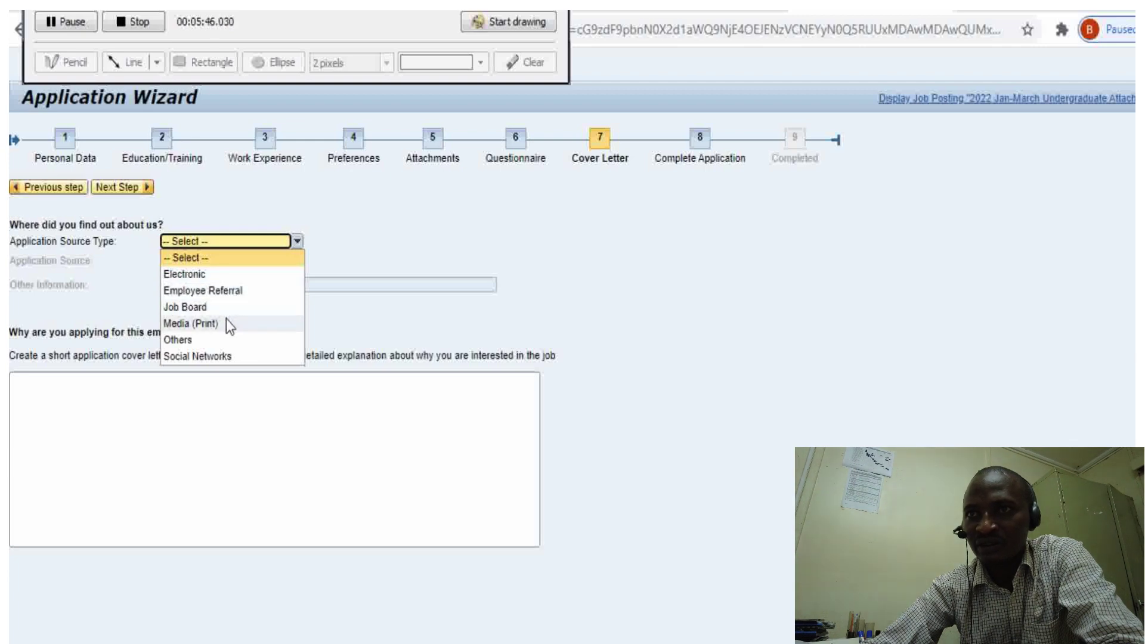
{"action": "left_click", "coordinate": [192, 338]}
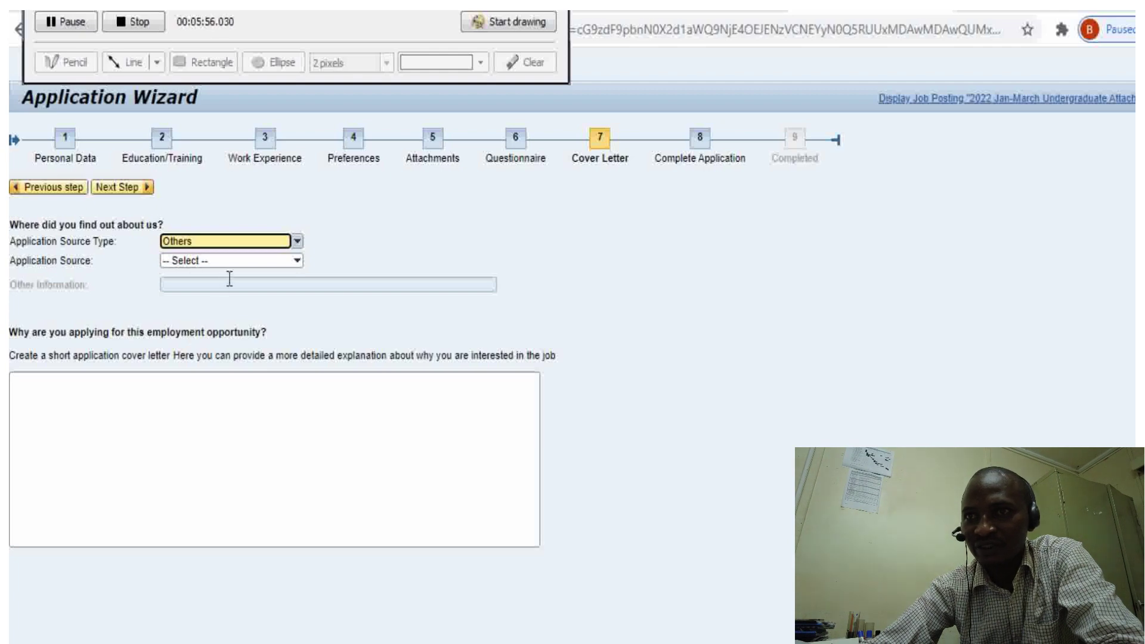
{"action": "left_click", "coordinate": [297, 262]}
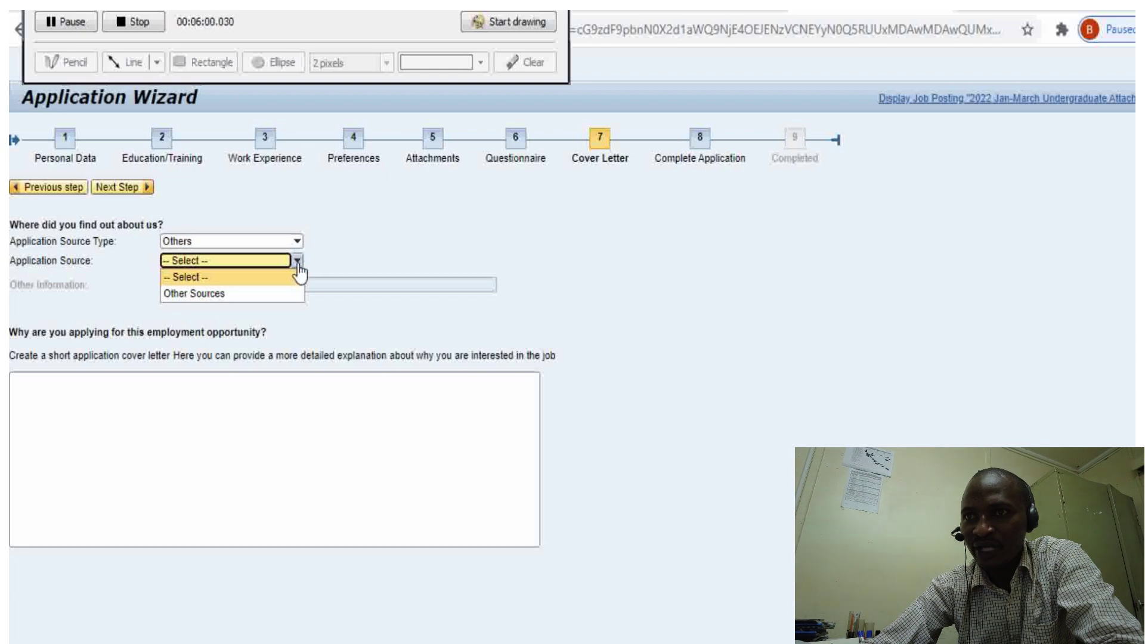
{"action": "left_click", "coordinate": [231, 296]}
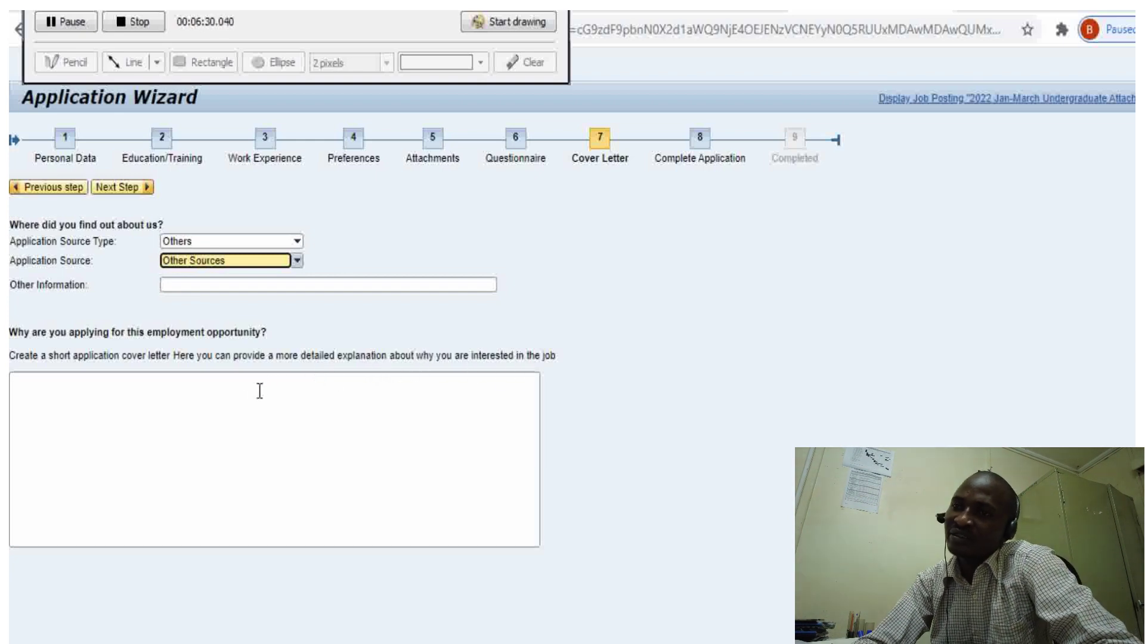
{"action": "left_click", "coordinate": [45, 384]}
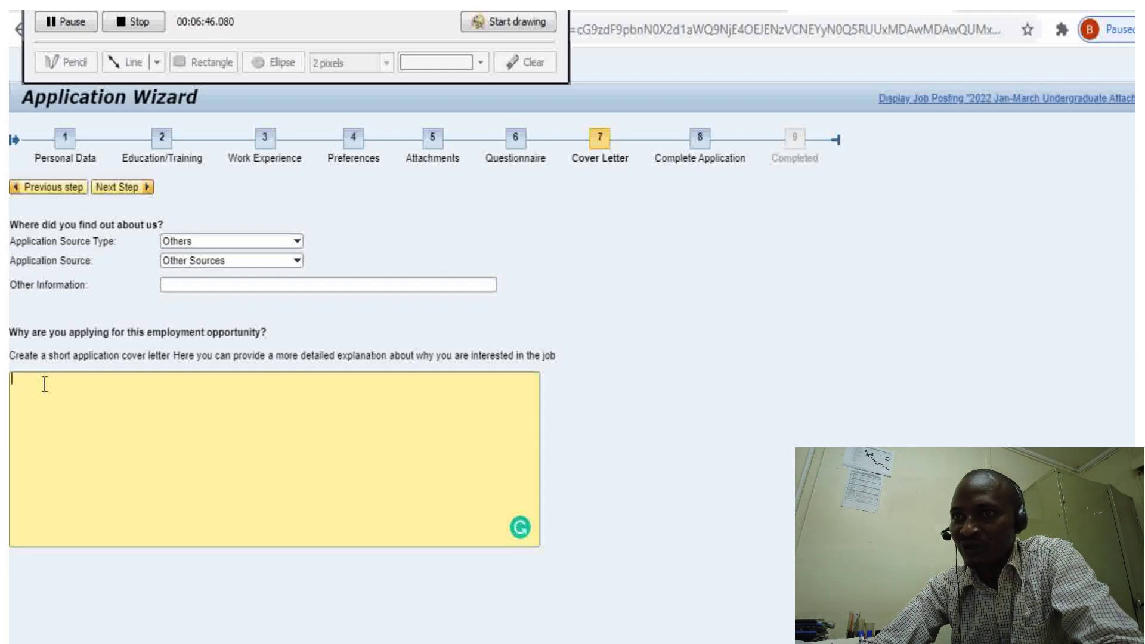
{"action": "left_click", "coordinate": [650, 377]}
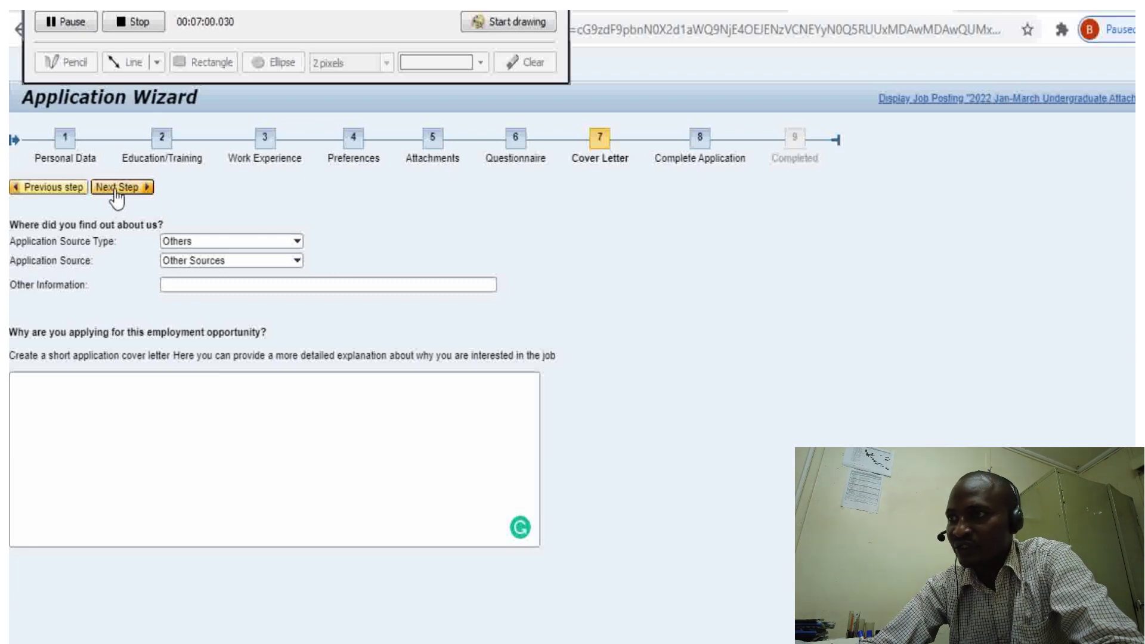
Step: Advance to step 8, Complete Application, and scroll through the Data Overview
{"action": "left_click", "coordinate": [115, 190]}
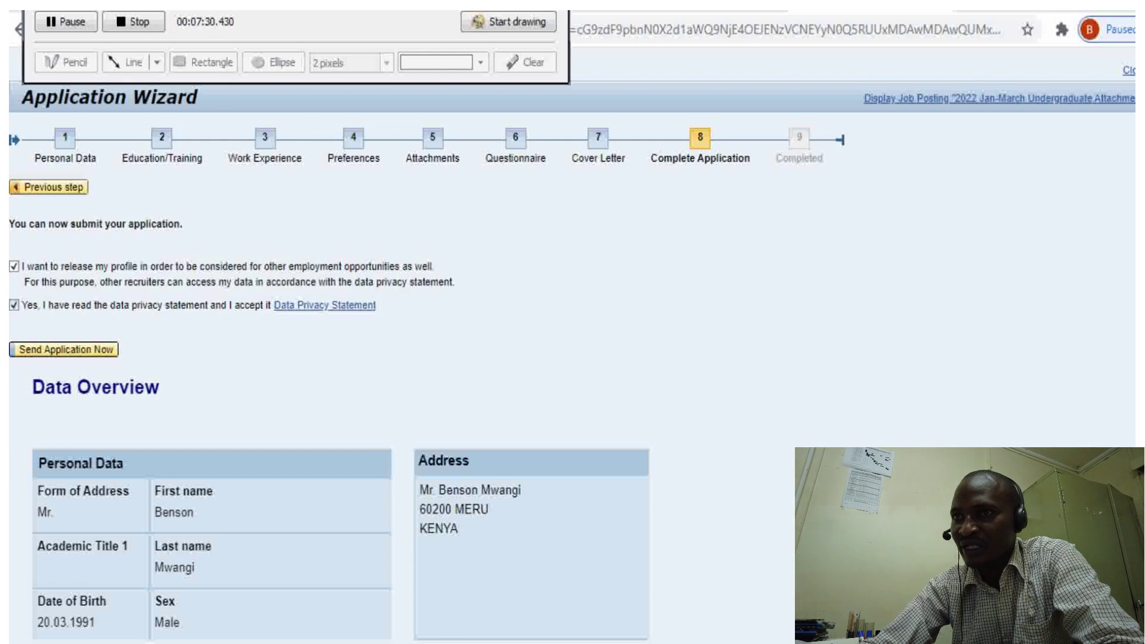
{"action": "scroll", "coordinate": [358, 507], "scroll_direction": "down", "scroll_amount": 2}
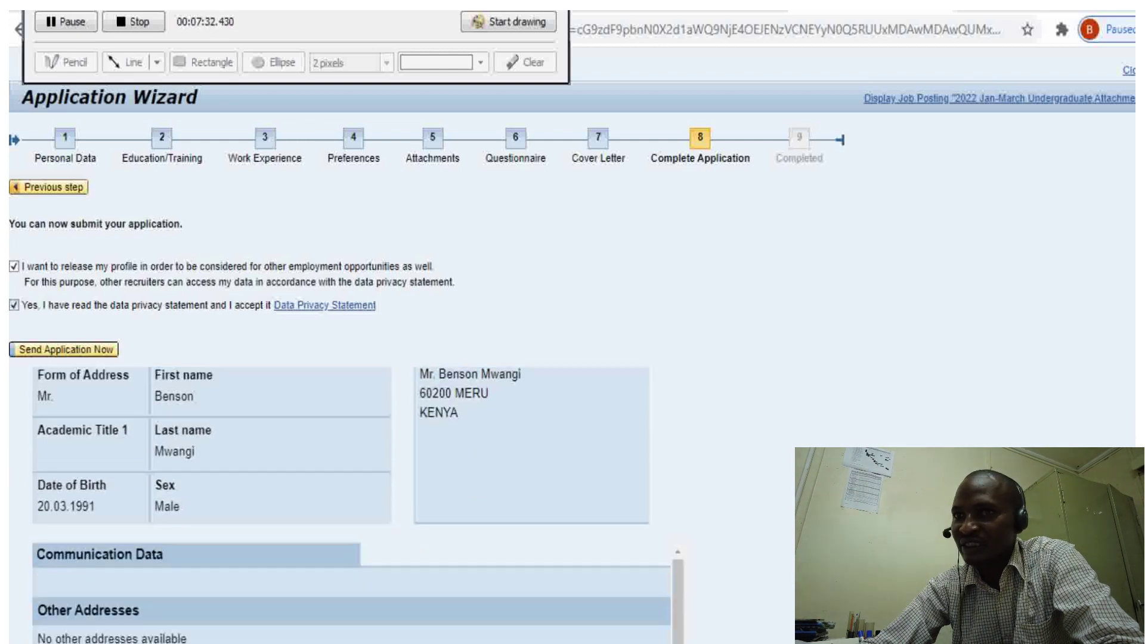
{"action": "scroll", "coordinate": [358, 507], "scroll_direction": "down", "scroll_amount": 7}
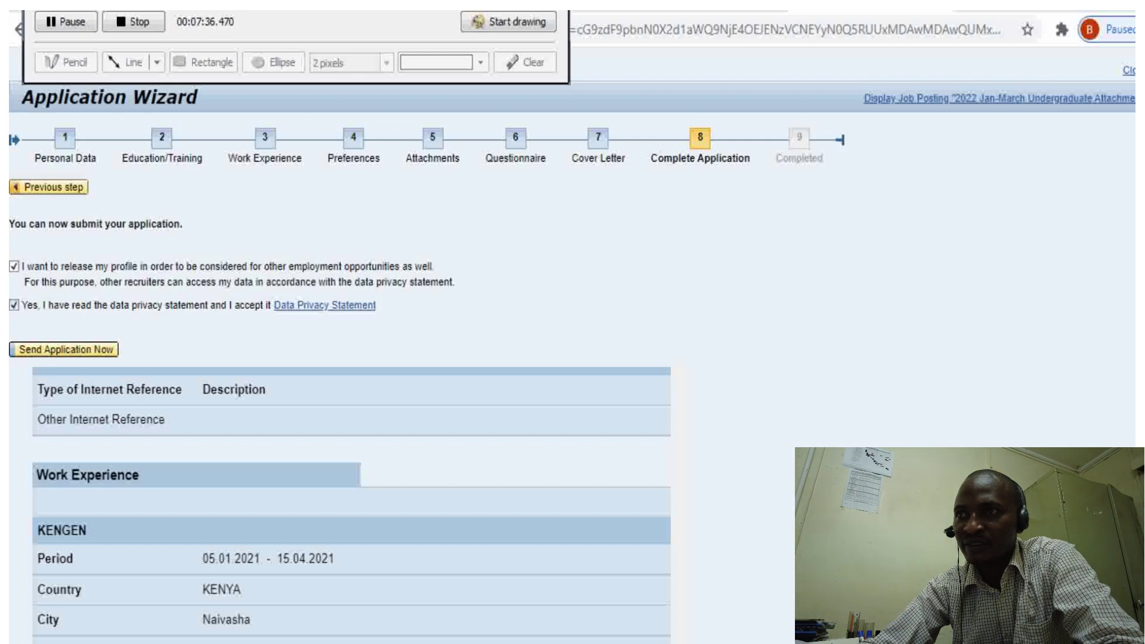
{"action": "scroll", "coordinate": [357, 358], "scroll_direction": "down", "scroll_amount": 4}
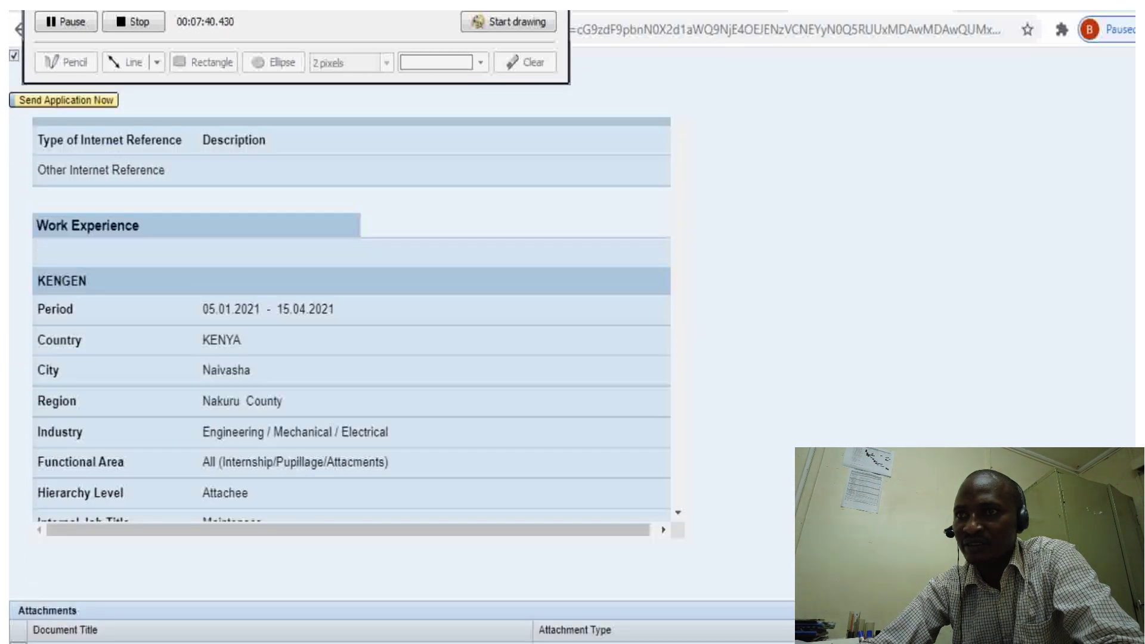
{"action": "scroll", "coordinate": [357, 357], "scroll_direction": "up", "scroll_amount": 4}
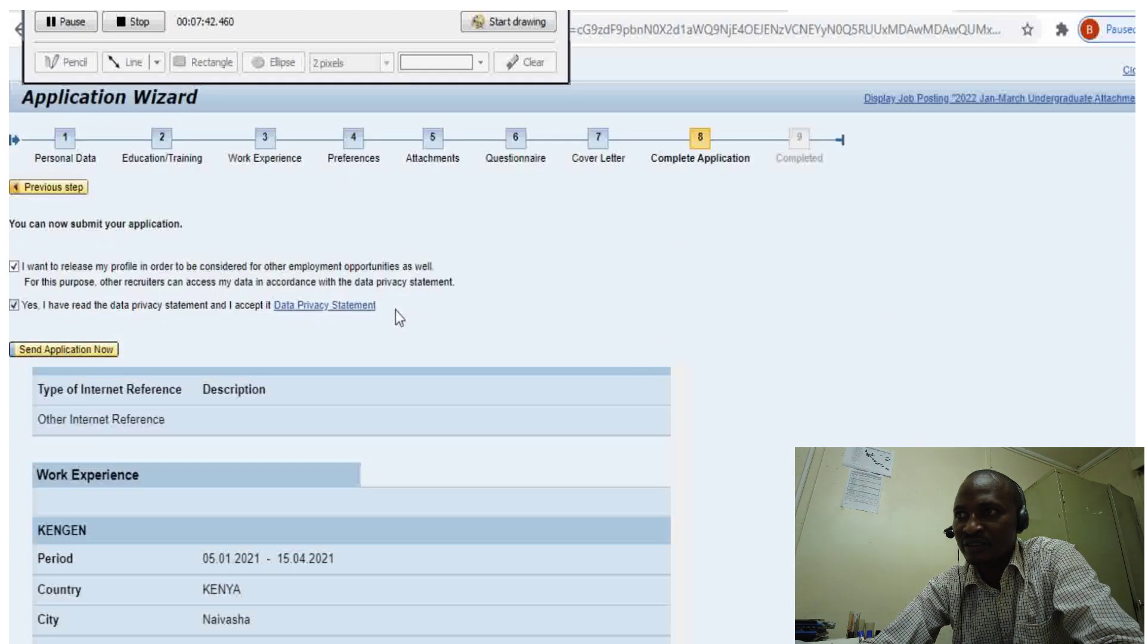
Step: Send the application and wait for step 9, Completed, to read 'Your application was sent'
{"action": "left_click", "coordinate": [57, 356]}
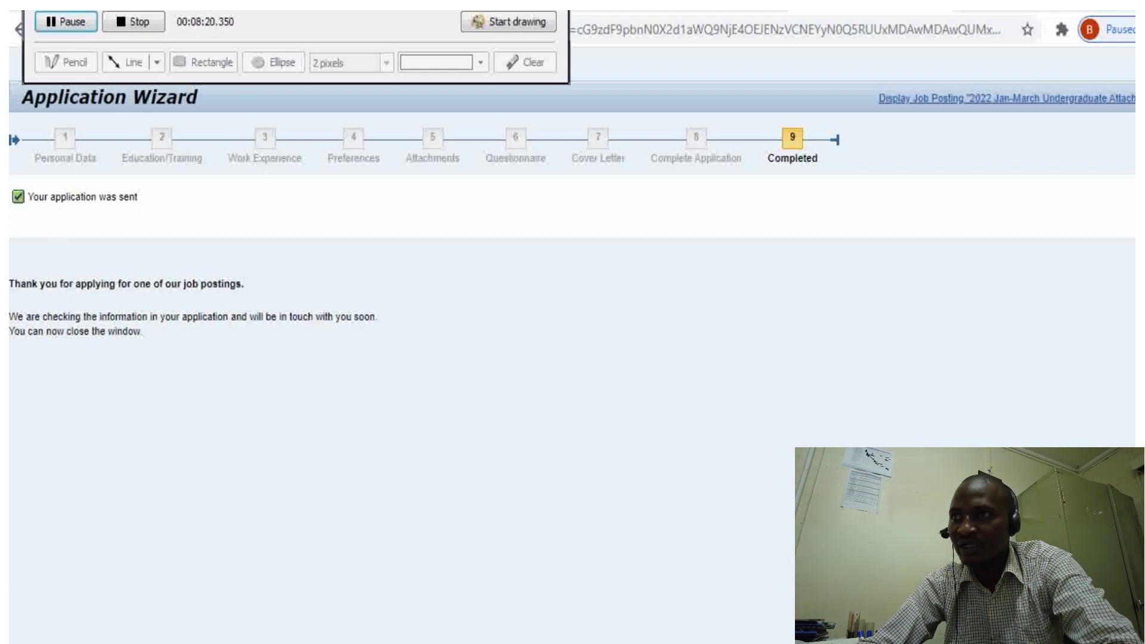
{"action": "left_click_drag", "start_coordinate": [65, 35], "coordinate": [715, 34]}
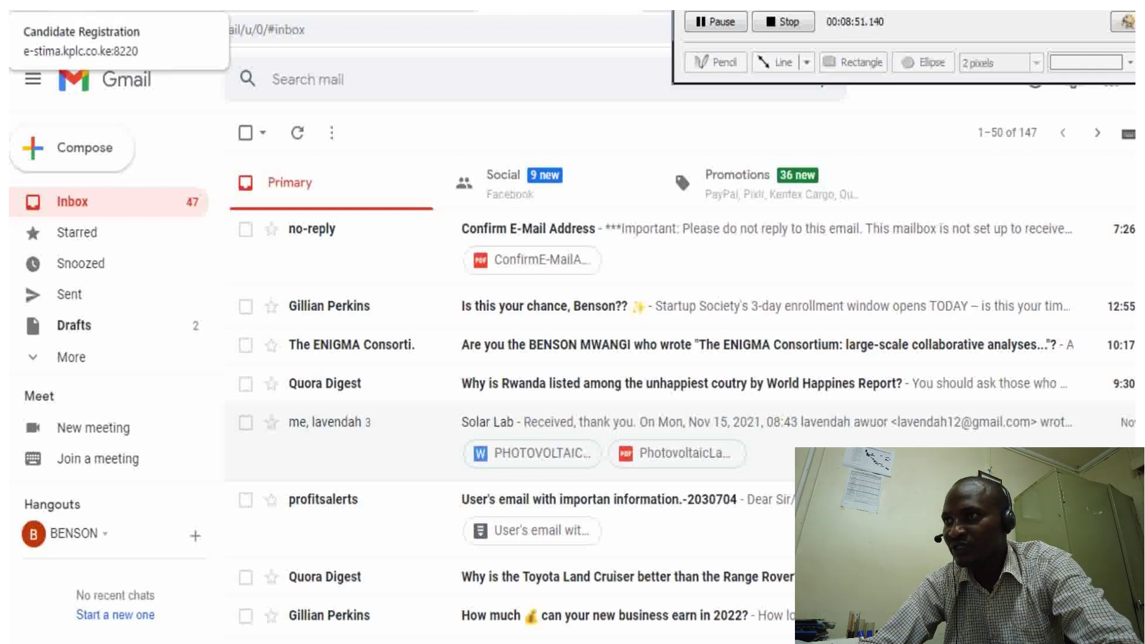
Step: Switch from Gmail to the Candidate Registration portal tab showing the Job Search page
{"action": "left_click", "coordinate": [36, 5]}
{"action": "left_click", "coordinate": [76, 24]}
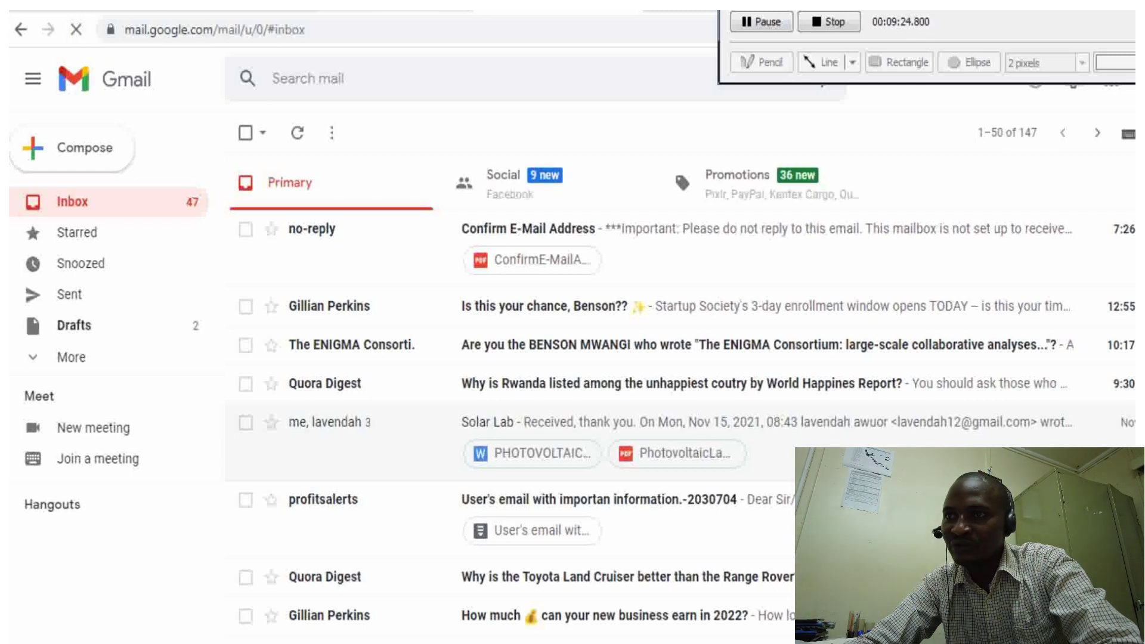
{"action": "left_click", "coordinate": [401, 5]}
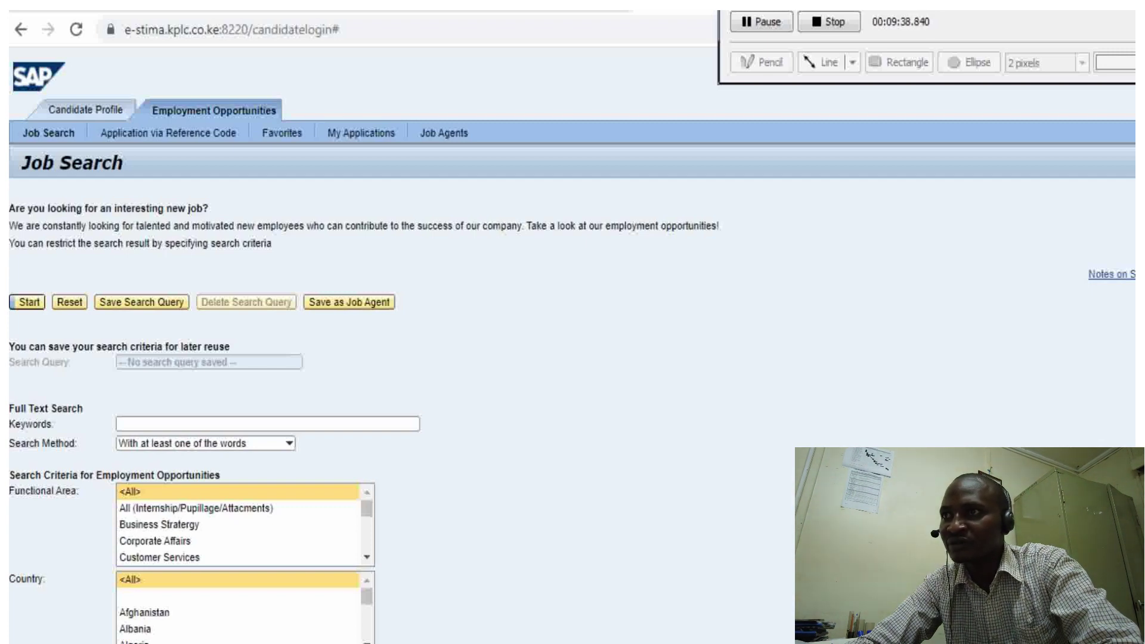
Step: Rearrange the browser tabs and return to the Gmail inbox with Ctrl+Tab
{"action": "left_click_drag", "start_coordinate": [930, 7], "coordinate": [93, 1]}
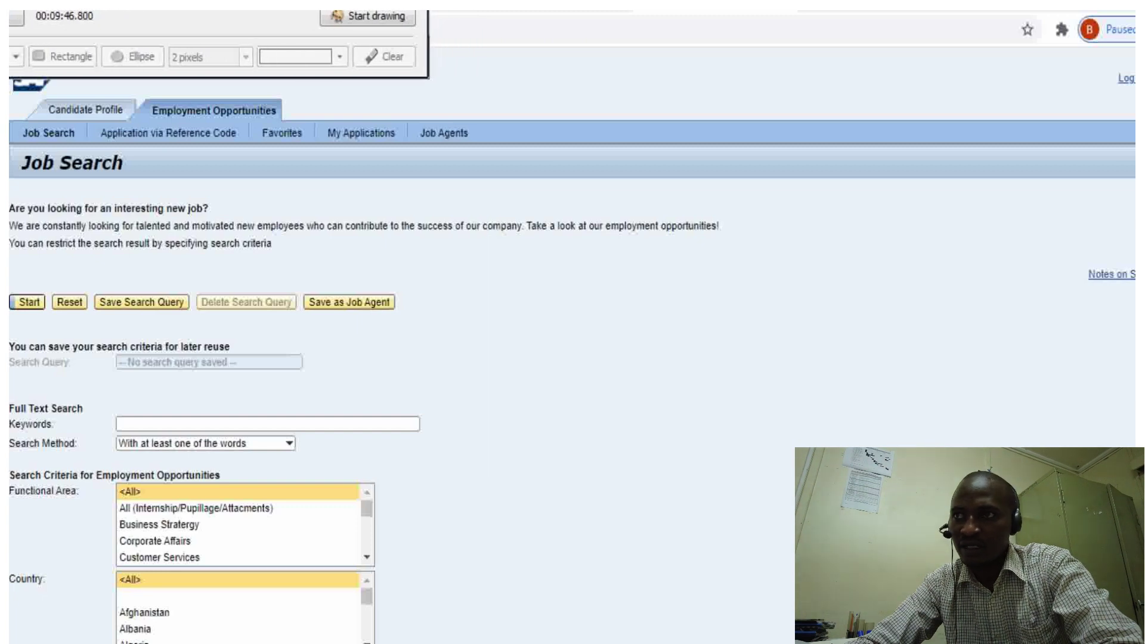
{"action": "left_click_drag", "start_coordinate": [93, 1], "coordinate": [94, 7]}
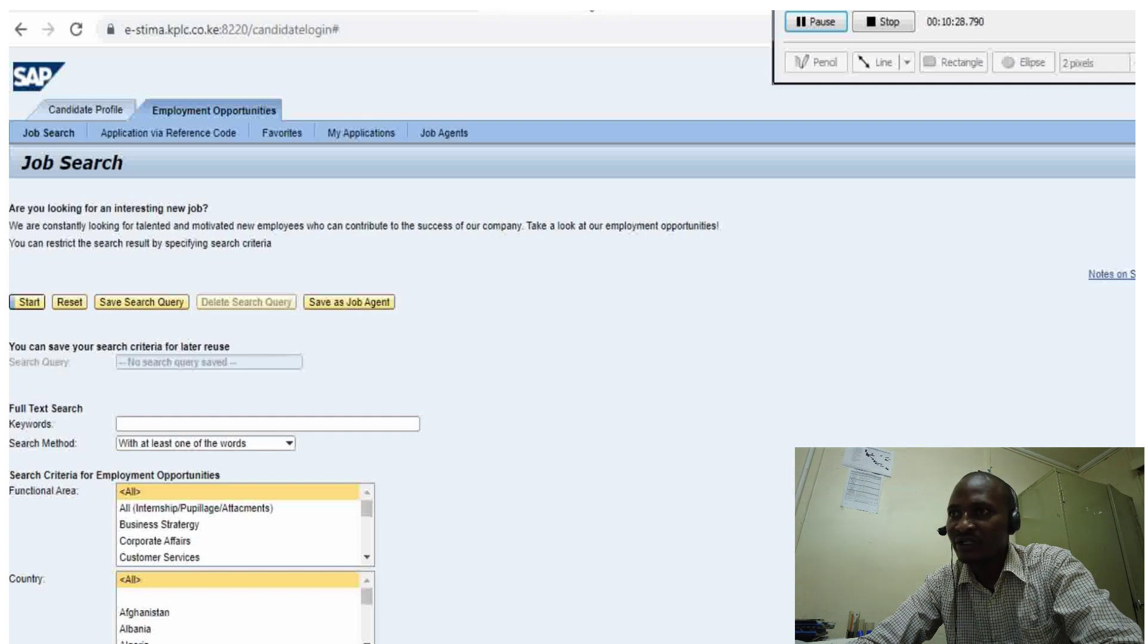
{"action": "key", "text": "ctrl+Tab"}
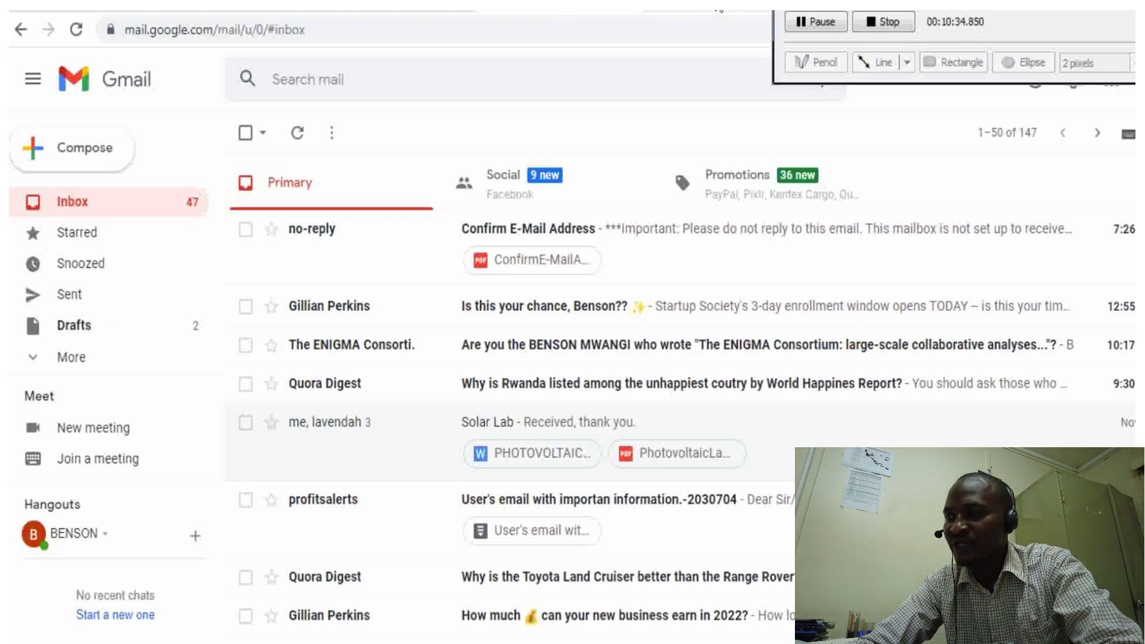
Step: Close the portal tab to find the new Confirmation of Receipt email with its PDF
{"action": "left_click", "coordinate": [720, 10]}
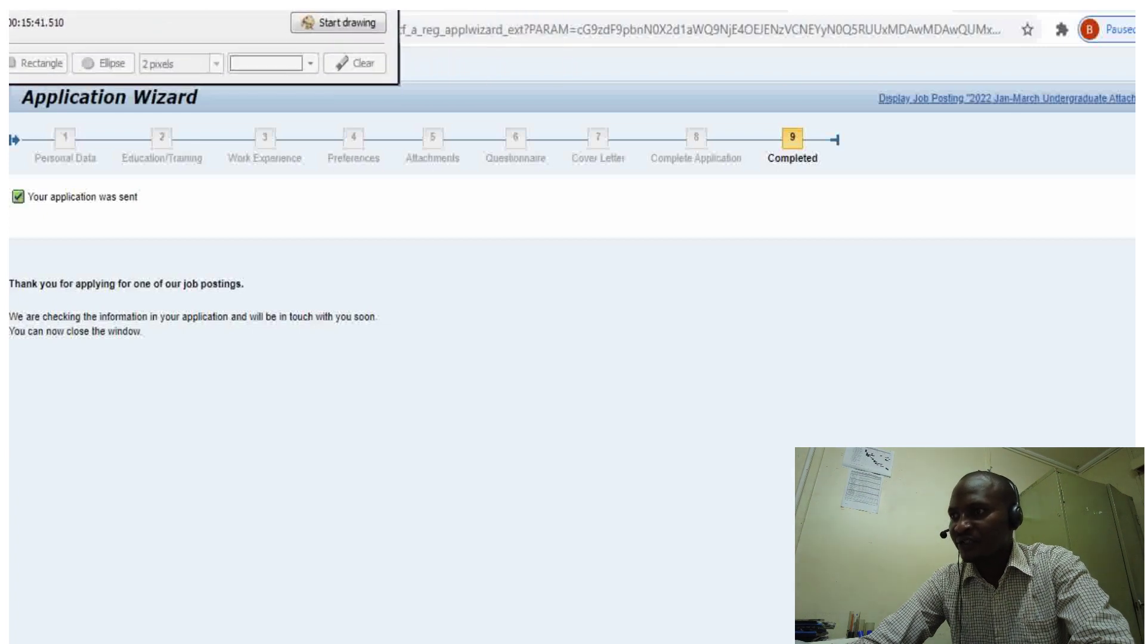
{"action": "key", "text": "ctrl+w"}
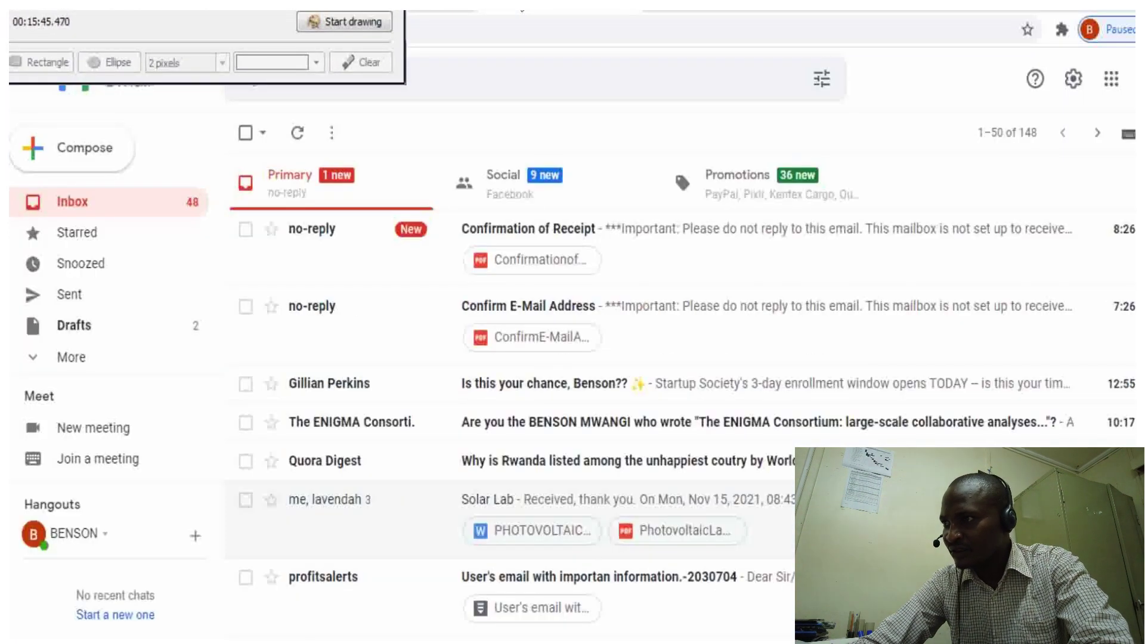
Step: Preview the Kenya Power receipt-acknowledgement PDF in the Confirmation of Receipt email, then return to Job Search
{"action": "left_click", "coordinate": [542, 236]}
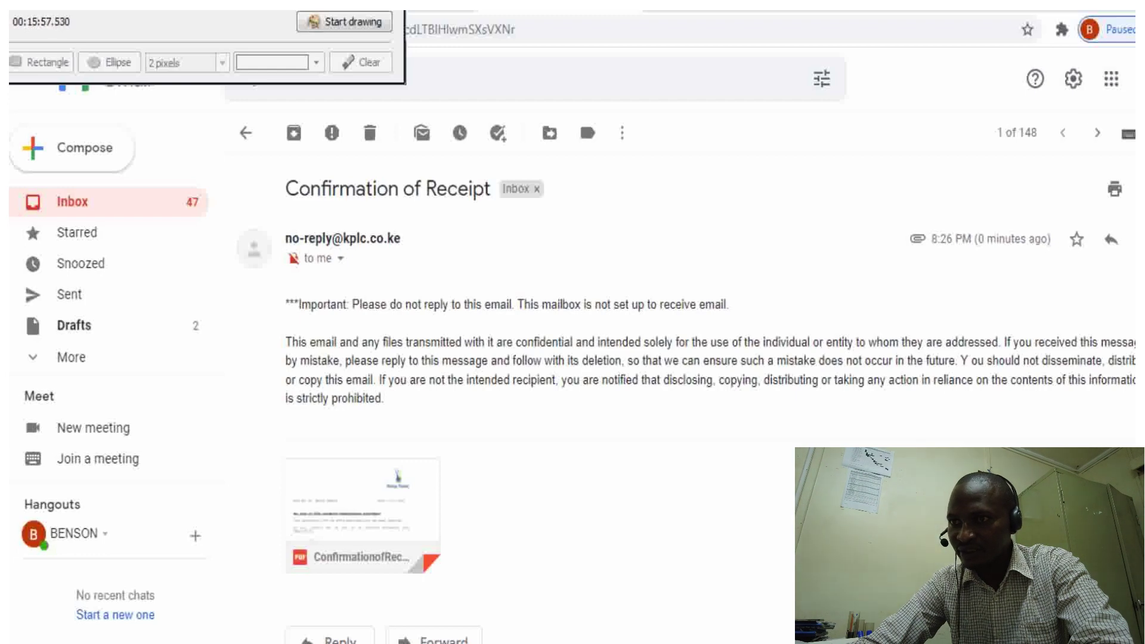
{"action": "scroll", "coordinate": [919, 384], "scroll_direction": "down", "scroll_amount": 1}
{"action": "scroll", "coordinate": [603, 388], "scroll_direction": "down", "scroll_amount": 1}
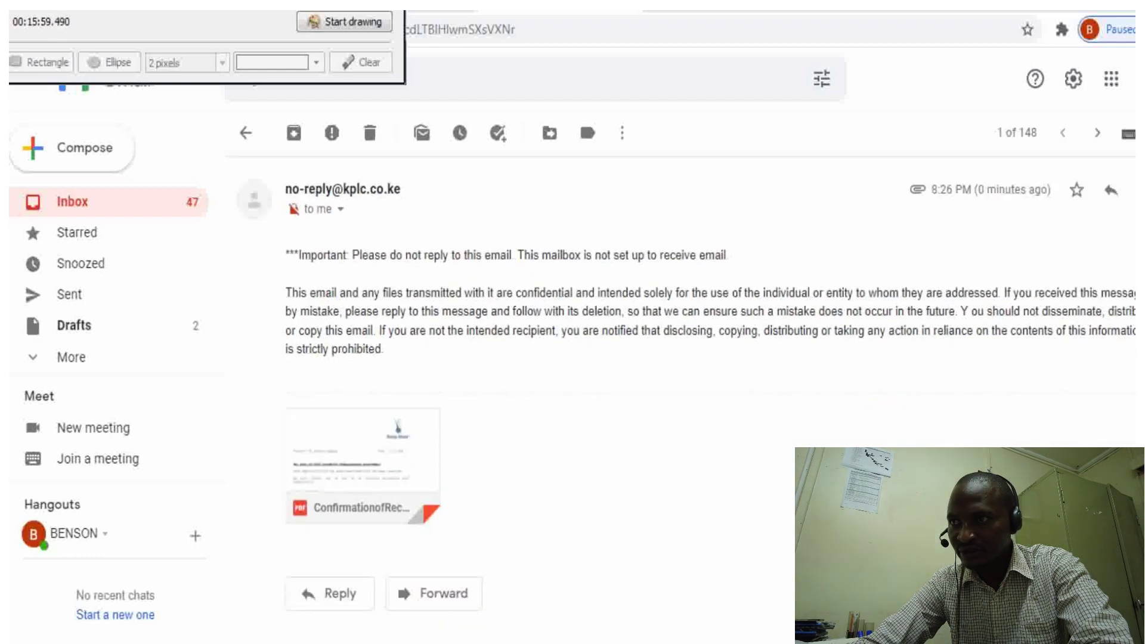
{"action": "mouse_move", "coordinate": [355, 459]}
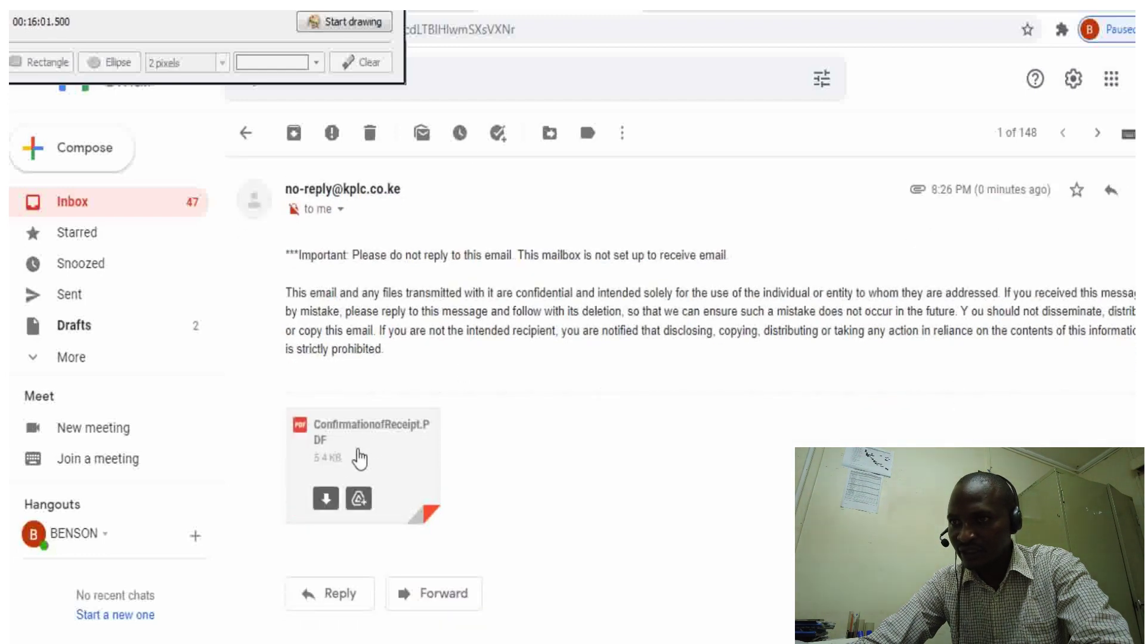
{"action": "left_click", "coordinate": [341, 459]}
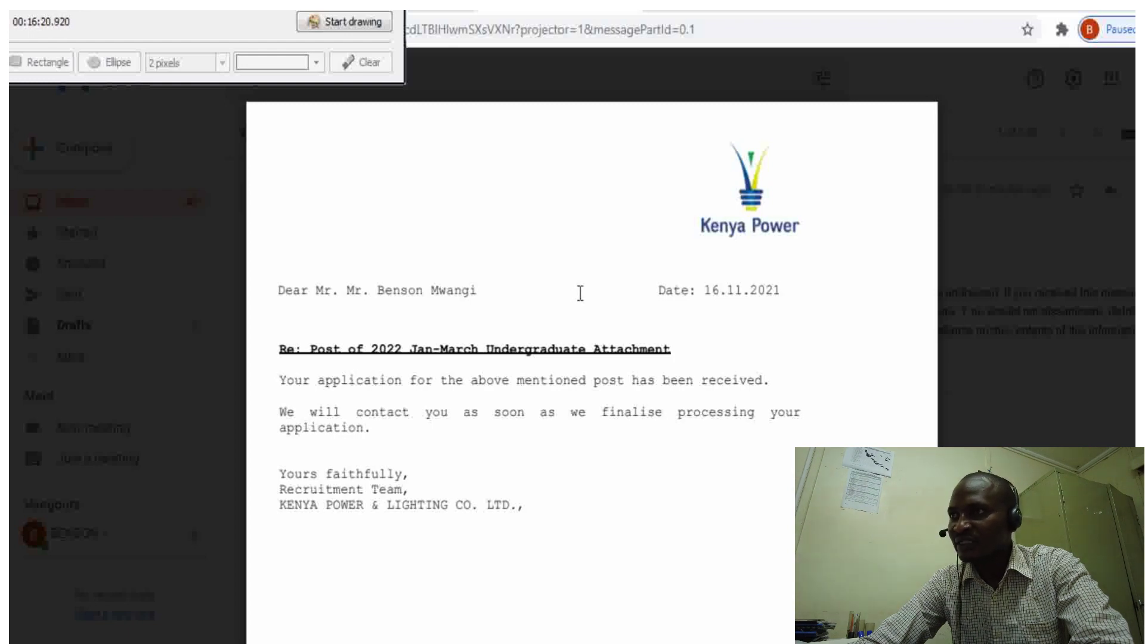
{"action": "left_click", "coordinate": [699, 11]}
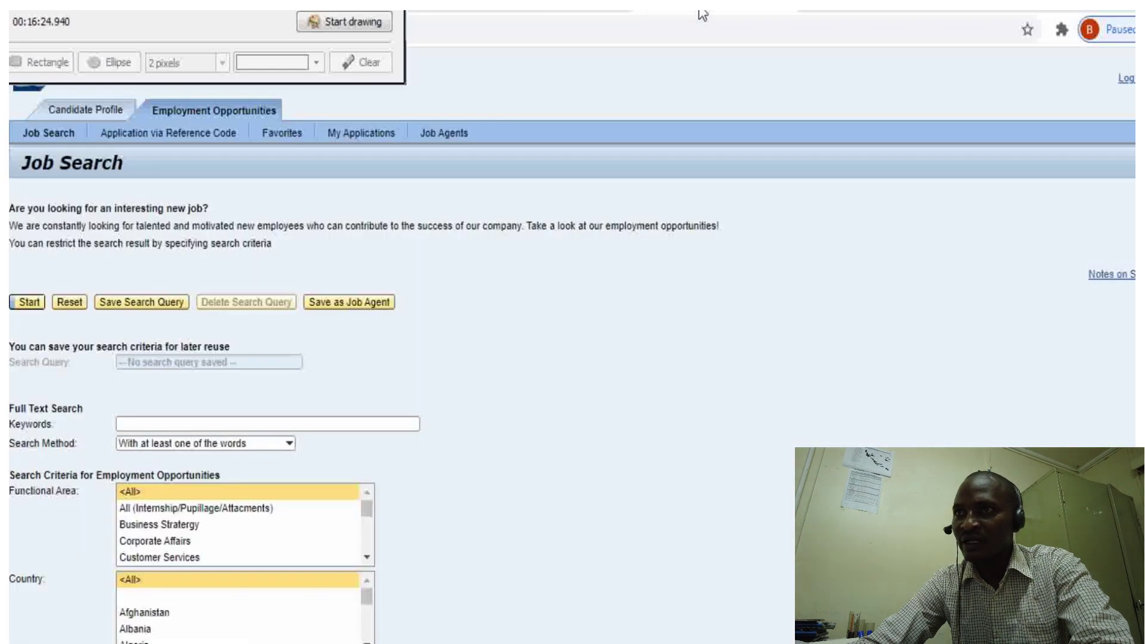
Step: Bring back the Application Wizard's step 9 Completed page showing 'Your application was sent'
{"action": "left_click", "coordinate": [899, 13]}
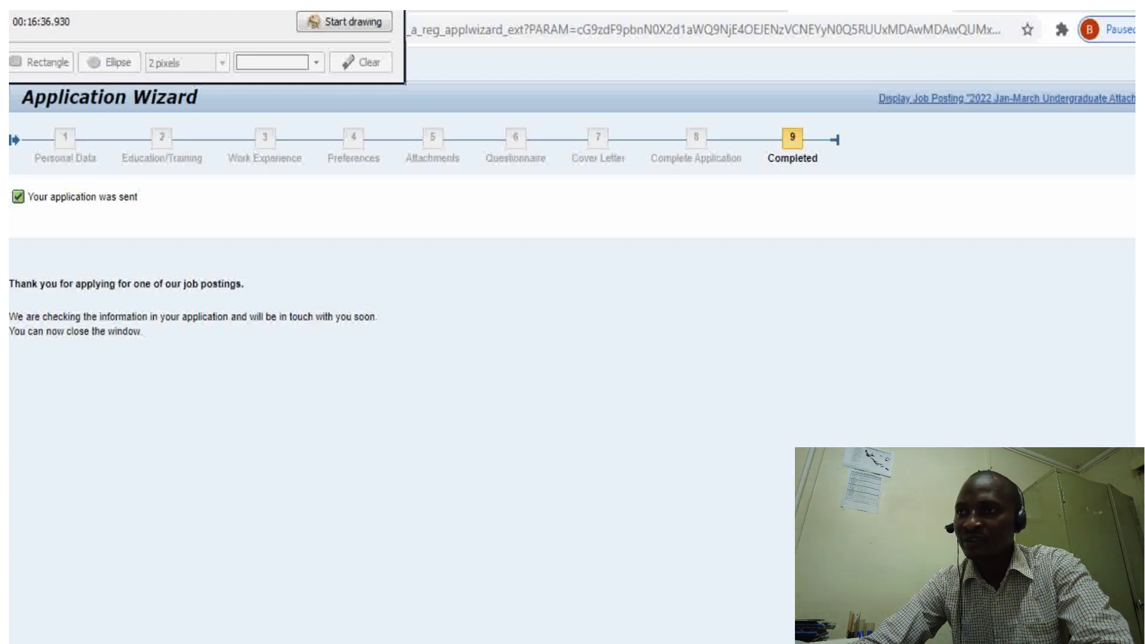
{"action": "left_click_drag", "start_coordinate": [286, 1], "coordinate": [1039, 8]}
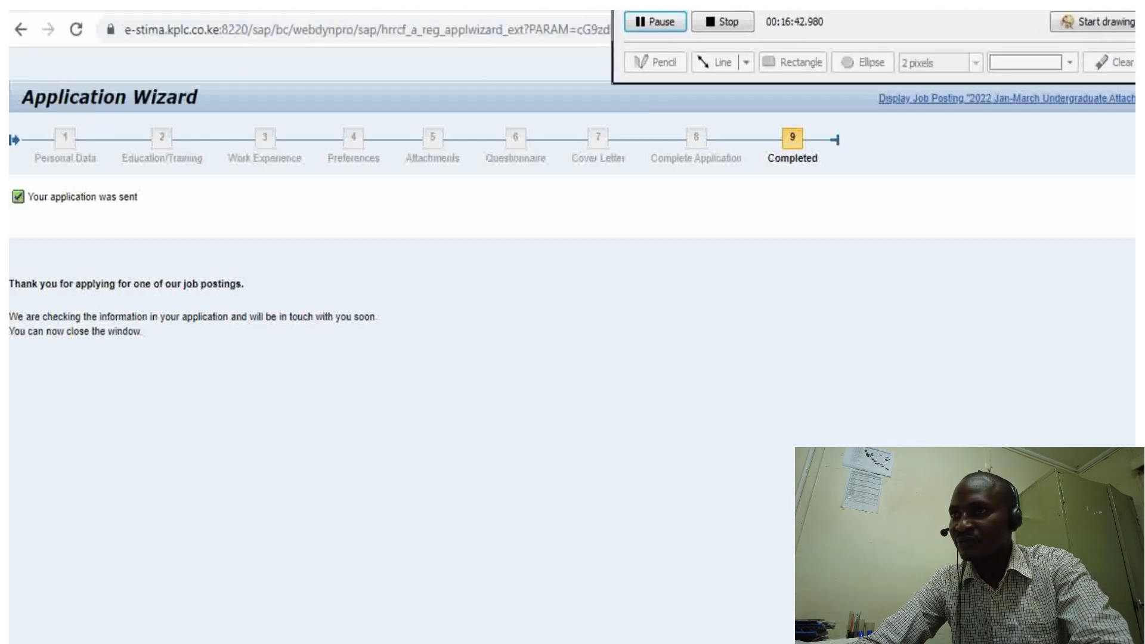